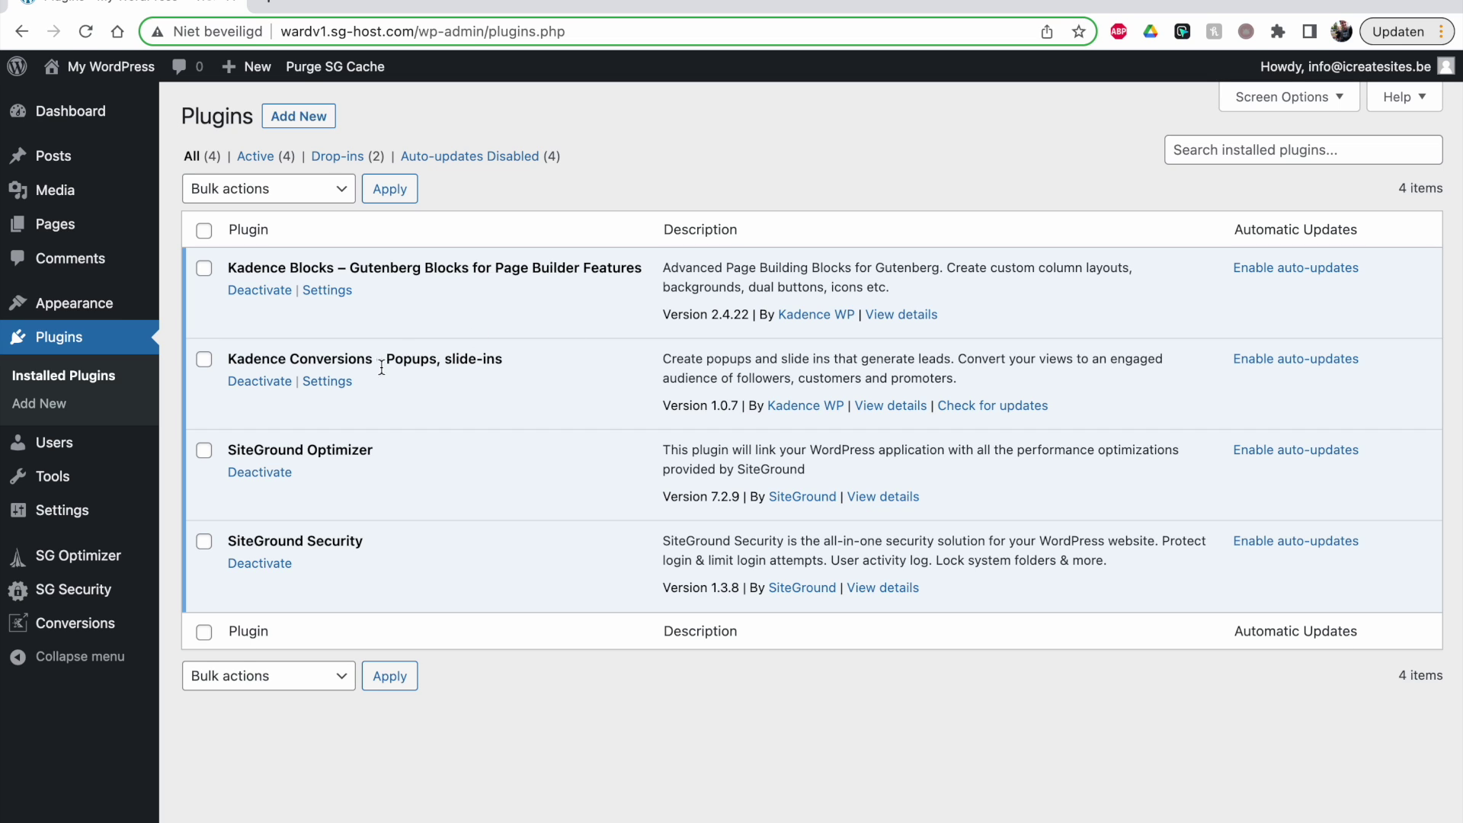
Step: Open the list of all Kadence conversion items
{"action": "left_click_drag", "start_coordinate": [227, 359], "coordinate": [496, 363]}
{"action": "left_click", "coordinate": [526, 378]}
{"action": "left_click", "coordinate": [85, 629]}
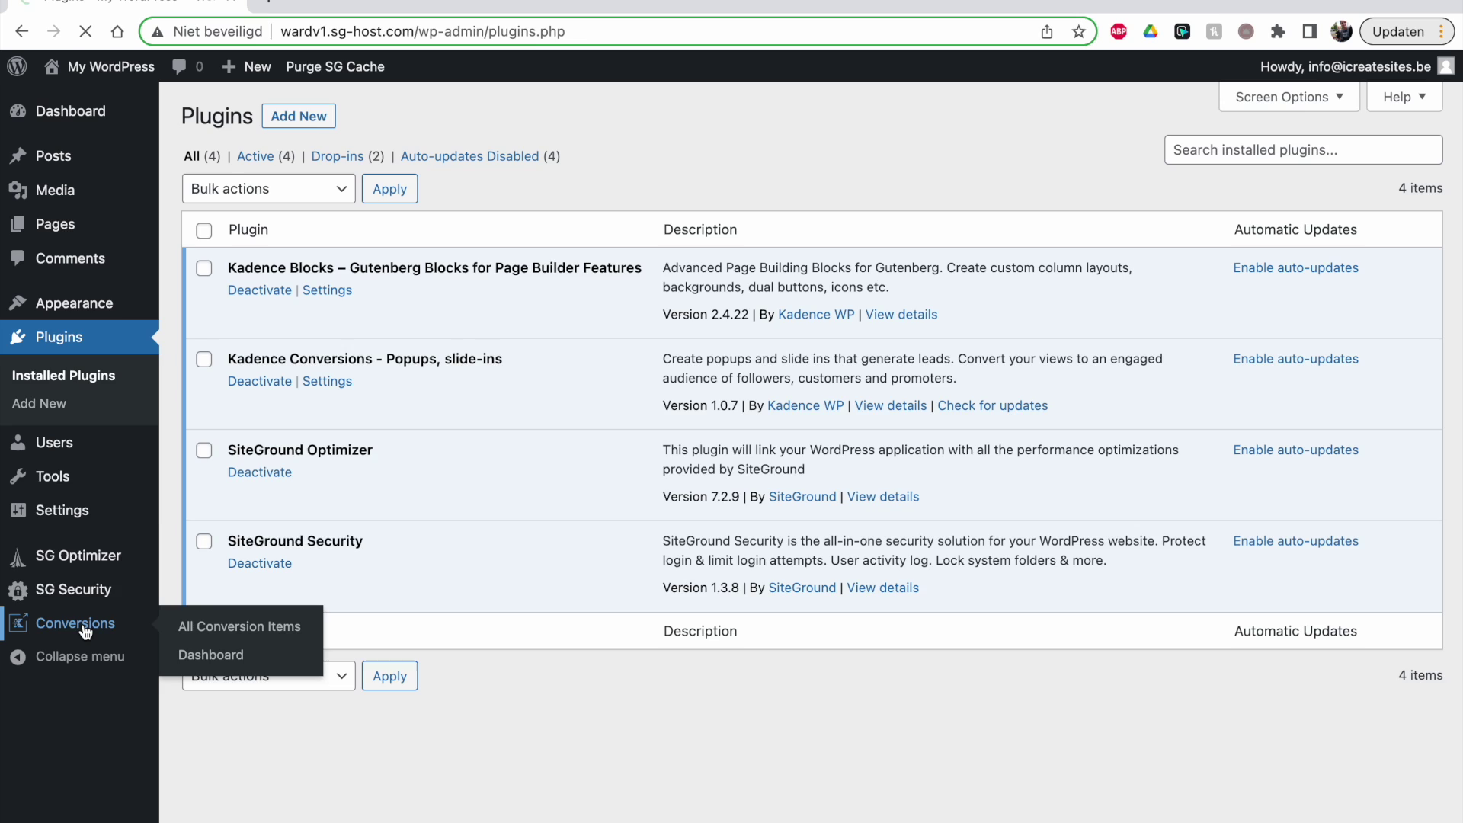
{"action": "mouse_move", "coordinate": [266, 260]}
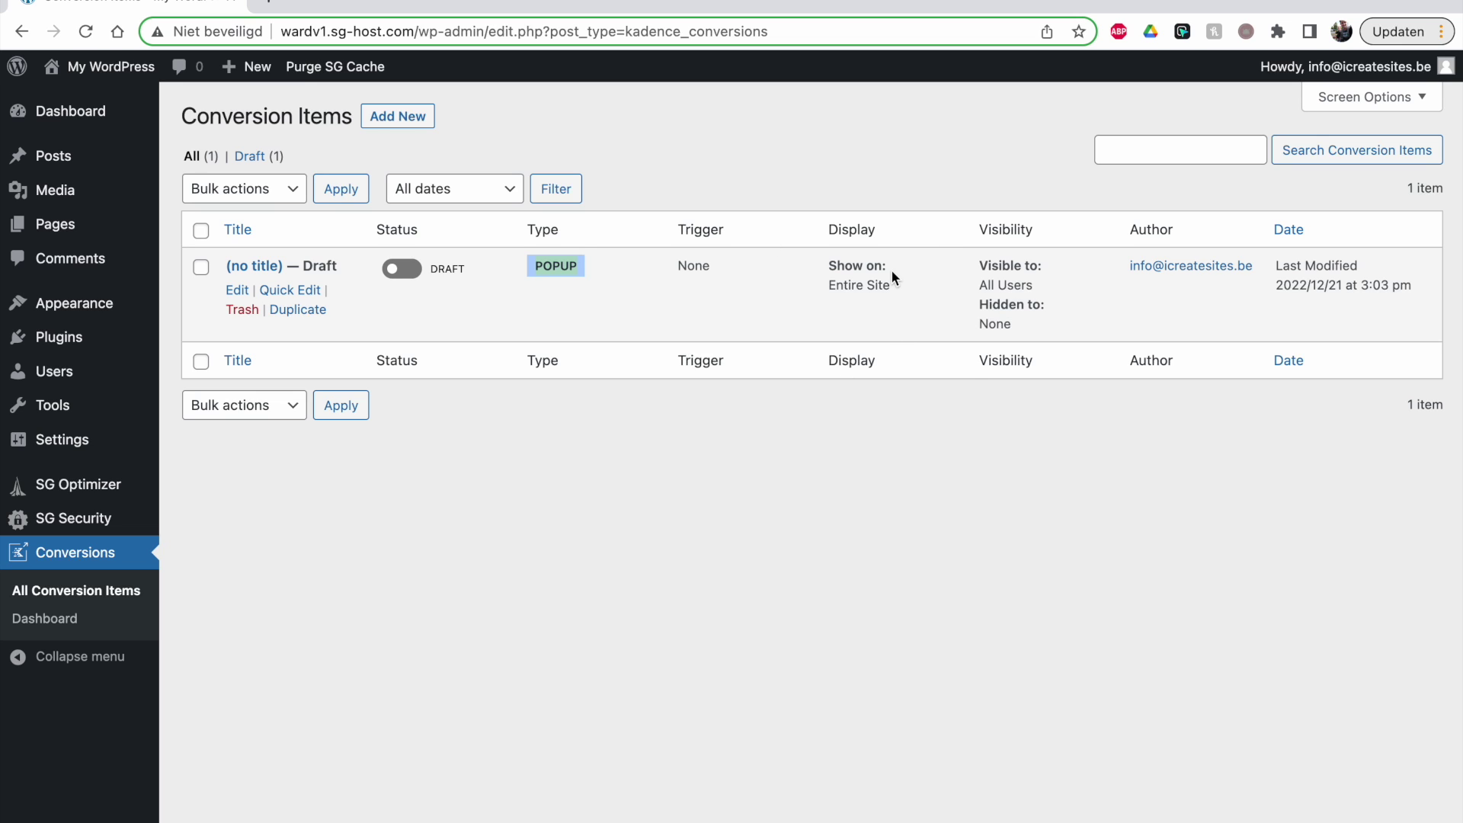
{"action": "left_click", "coordinate": [402, 271]}
{"action": "left_click", "coordinate": [401, 270]}
{"action": "left_click", "coordinate": [400, 271]}
{"action": "left_click", "coordinate": [399, 270]}
Step: Create a new banner conversion item from the red countdown template with the BUY NOW button
{"action": "left_click", "coordinate": [397, 115]}
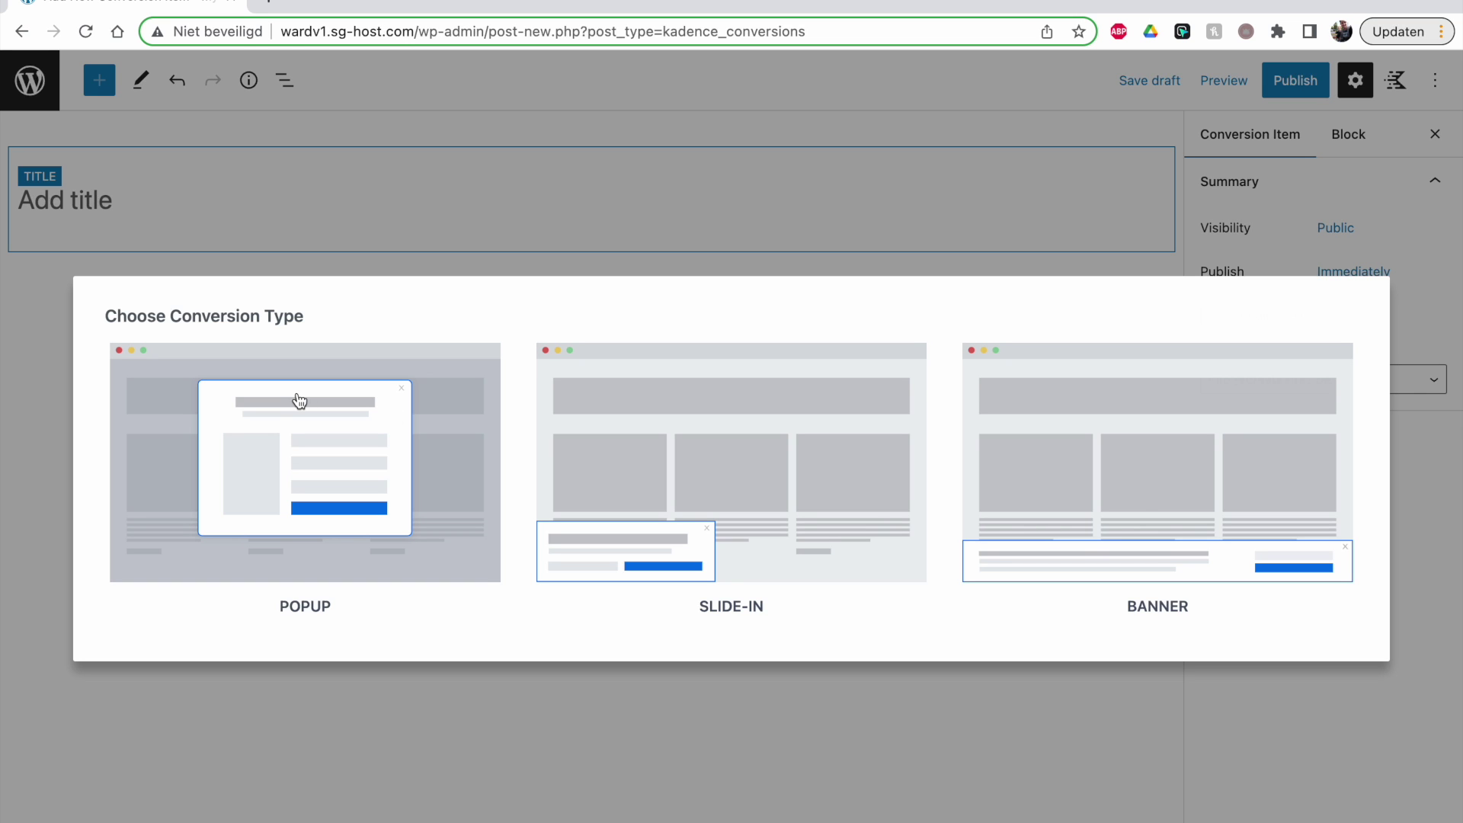
{"action": "left_click", "coordinate": [1173, 516]}
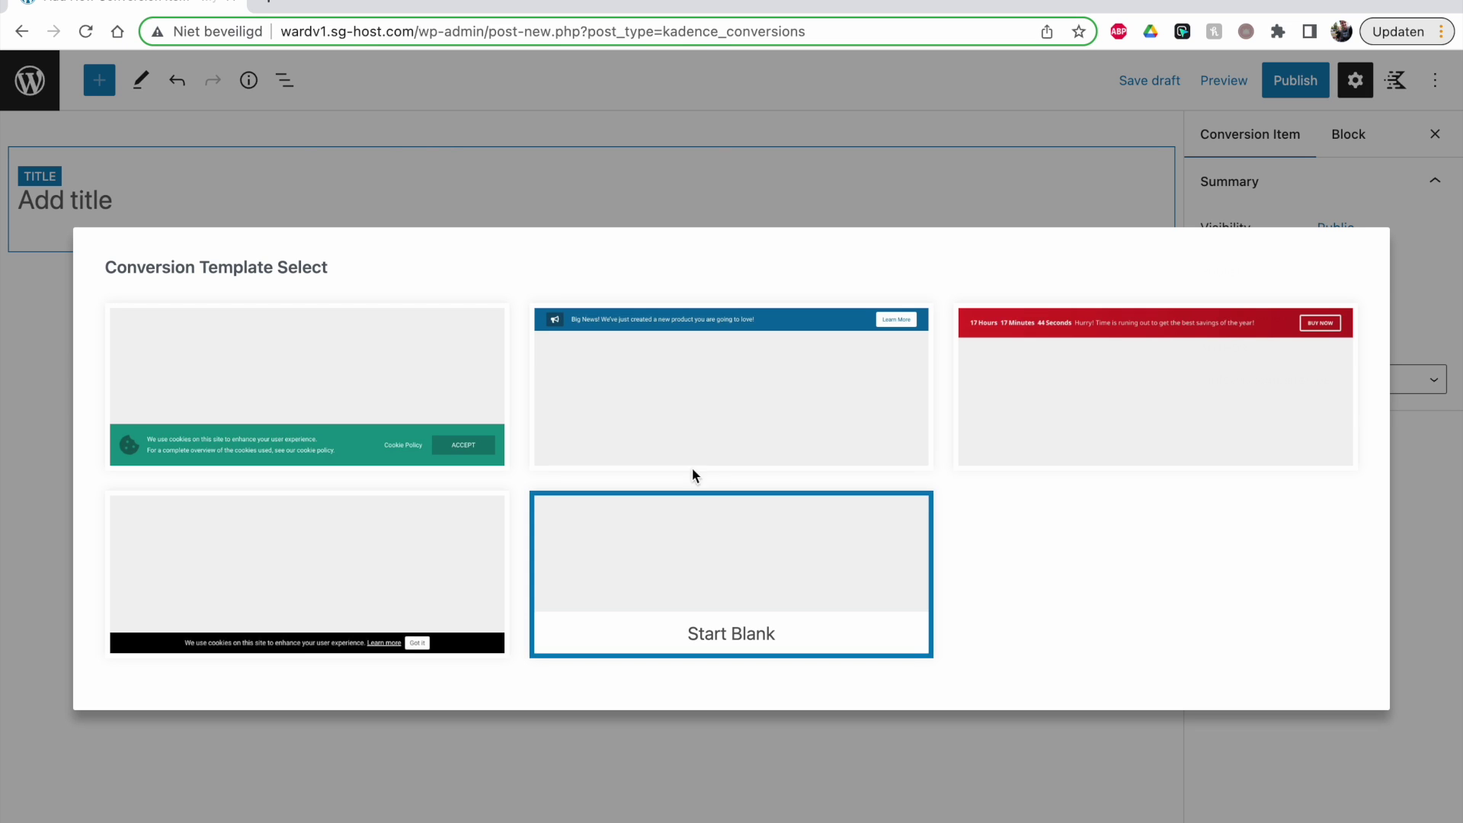
{"action": "left_click", "coordinate": [1066, 423]}
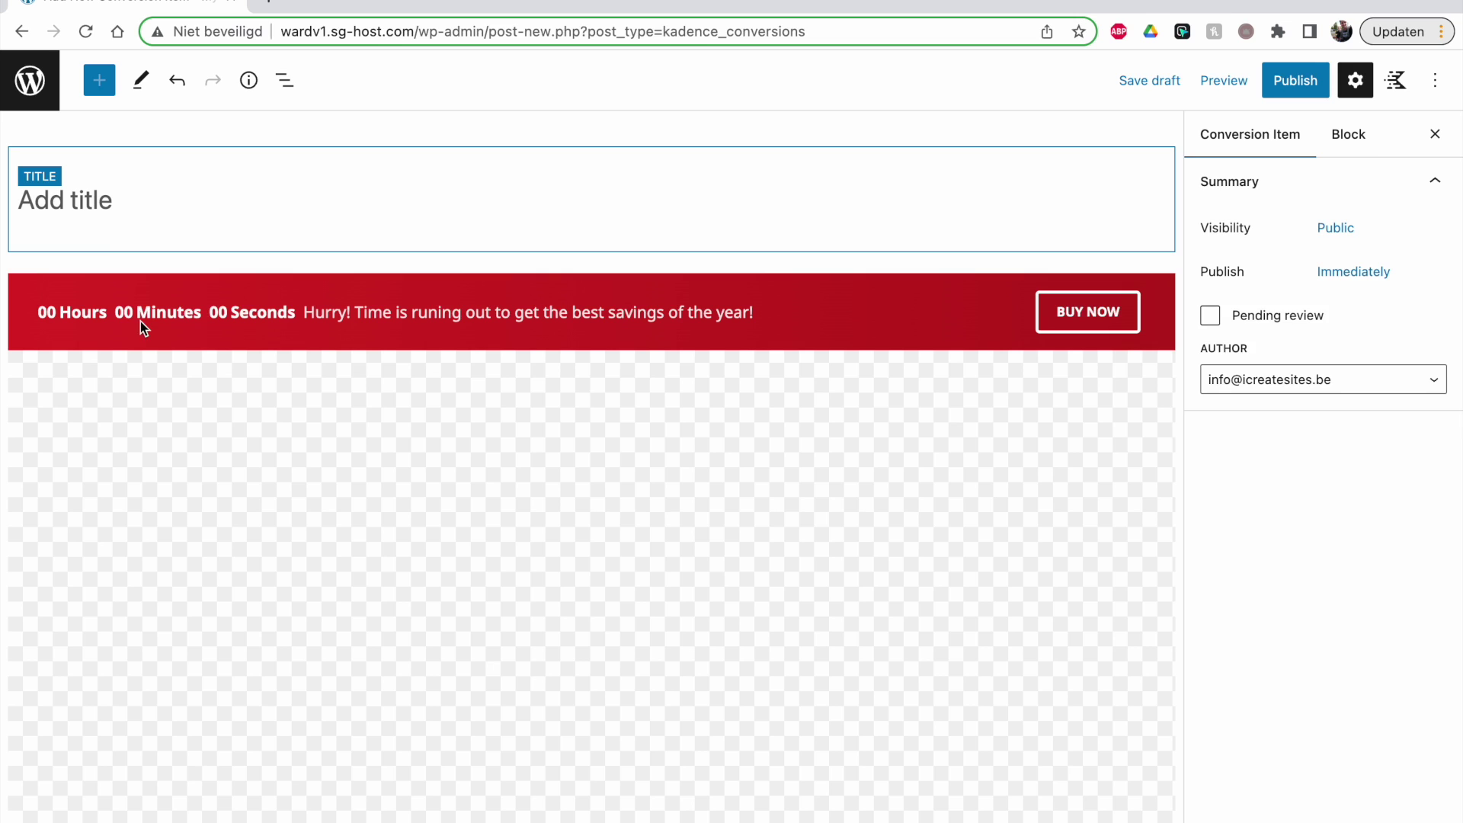
Step: Title the new conversion item "Promo when leaving page"
{"action": "left_click", "coordinate": [124, 305]}
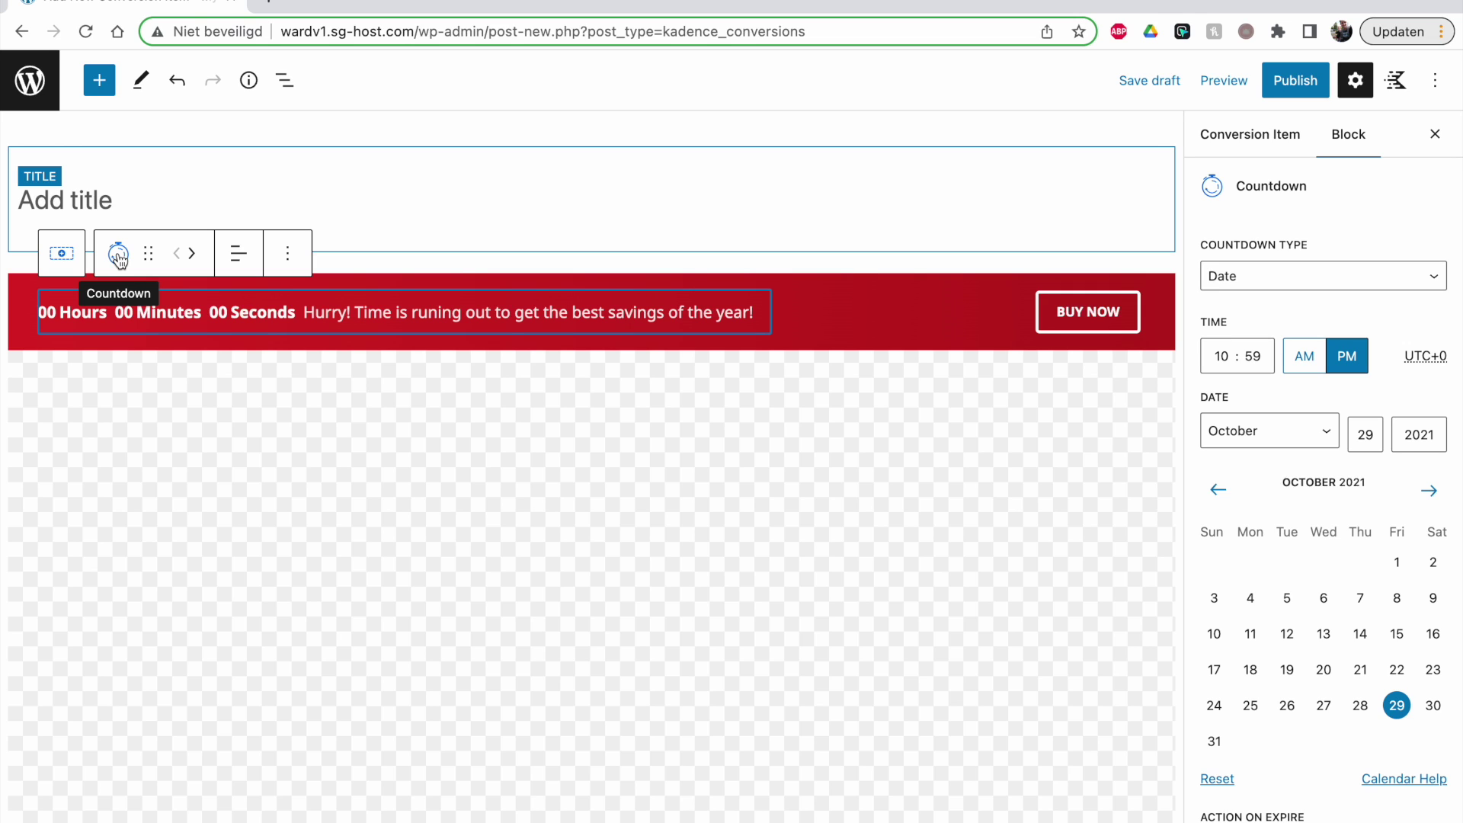
{"action": "left_click", "coordinate": [98, 197]}
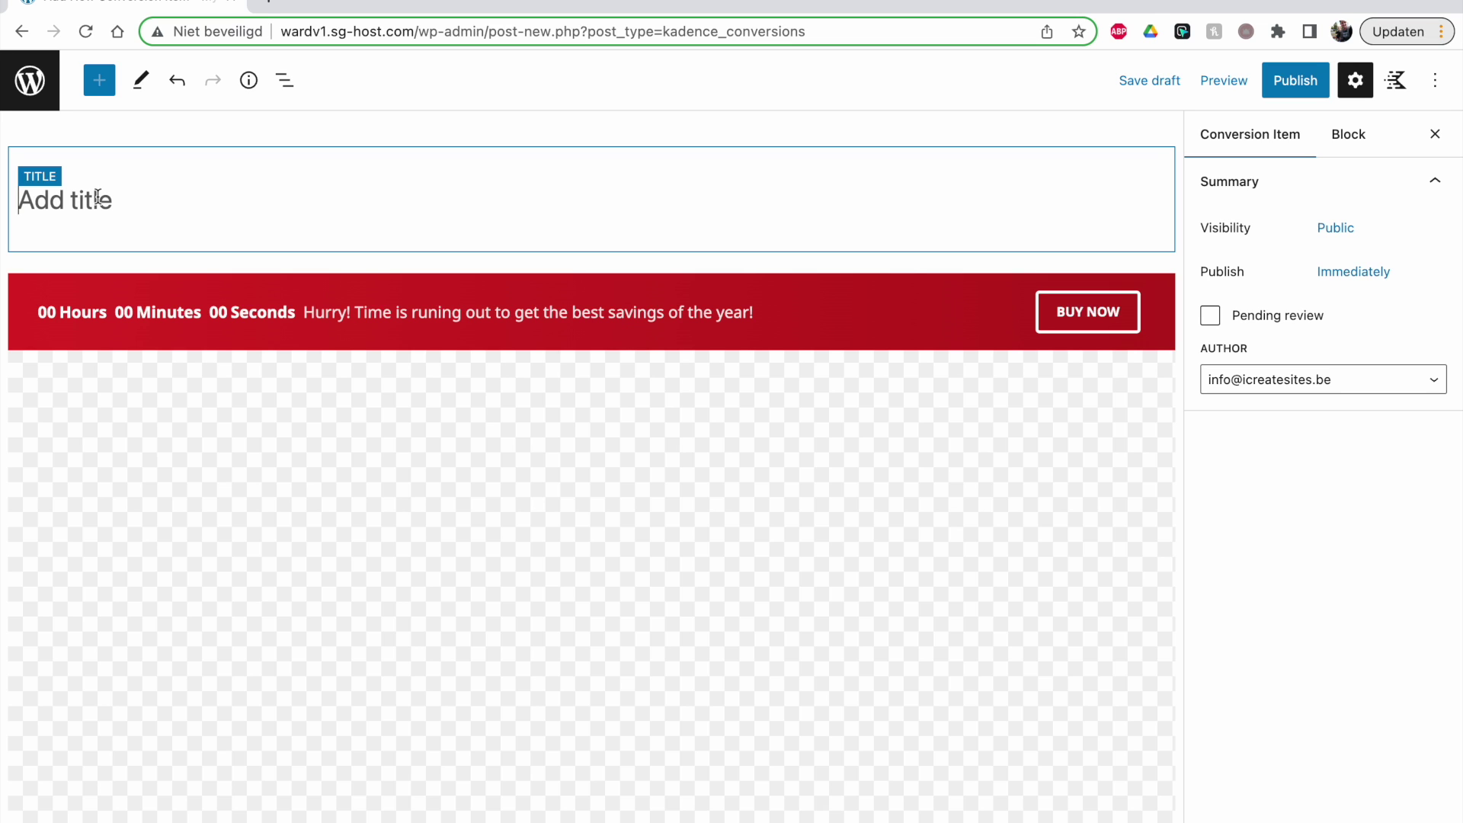
{"action": "type", "text": "Promo "}
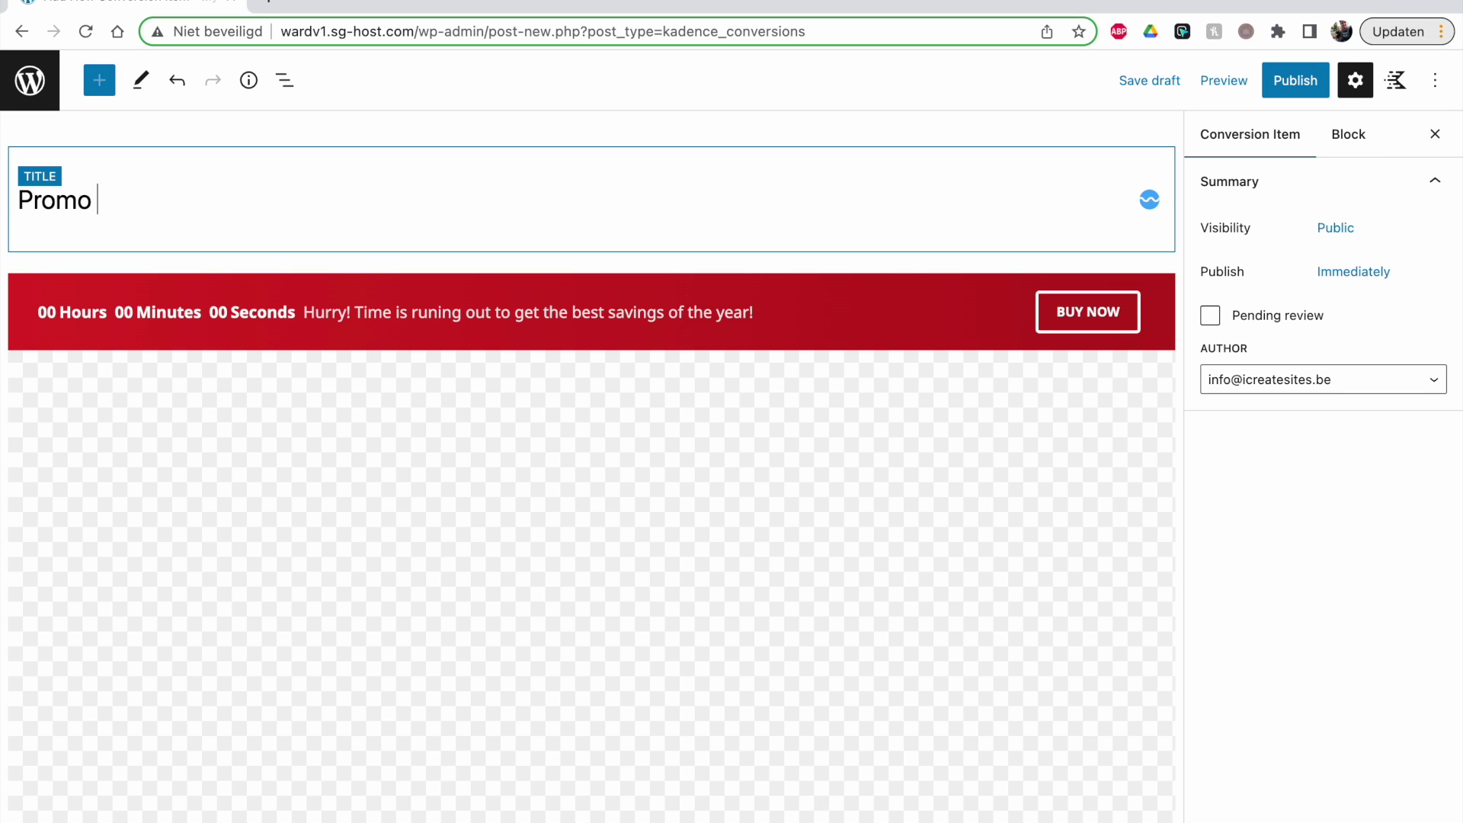
{"action": "type", "text": "when leaving page"}
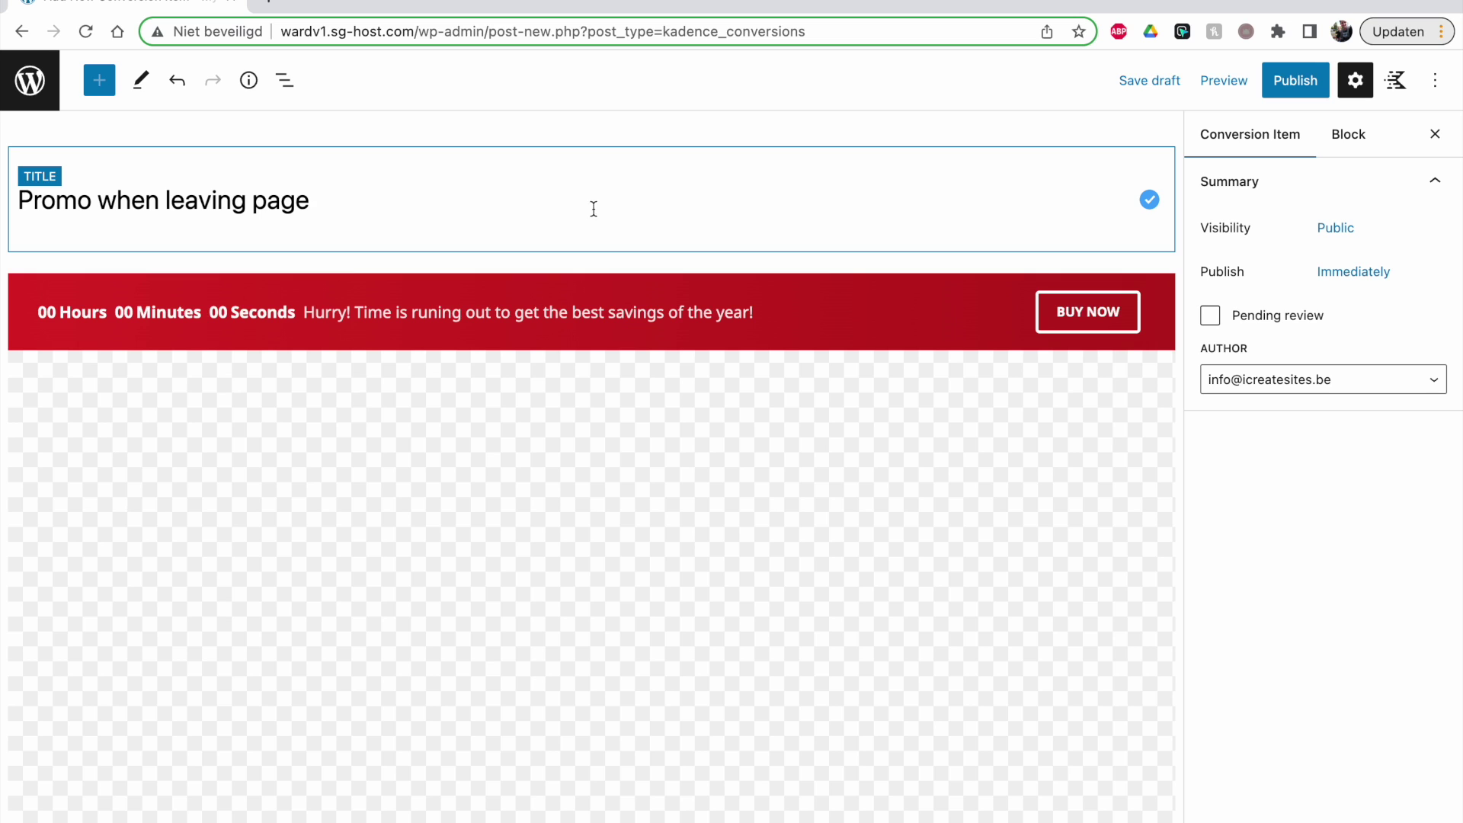
Step: Inspect the background settings of the red banner's row layout
{"action": "left_click", "coordinate": [659, 279]}
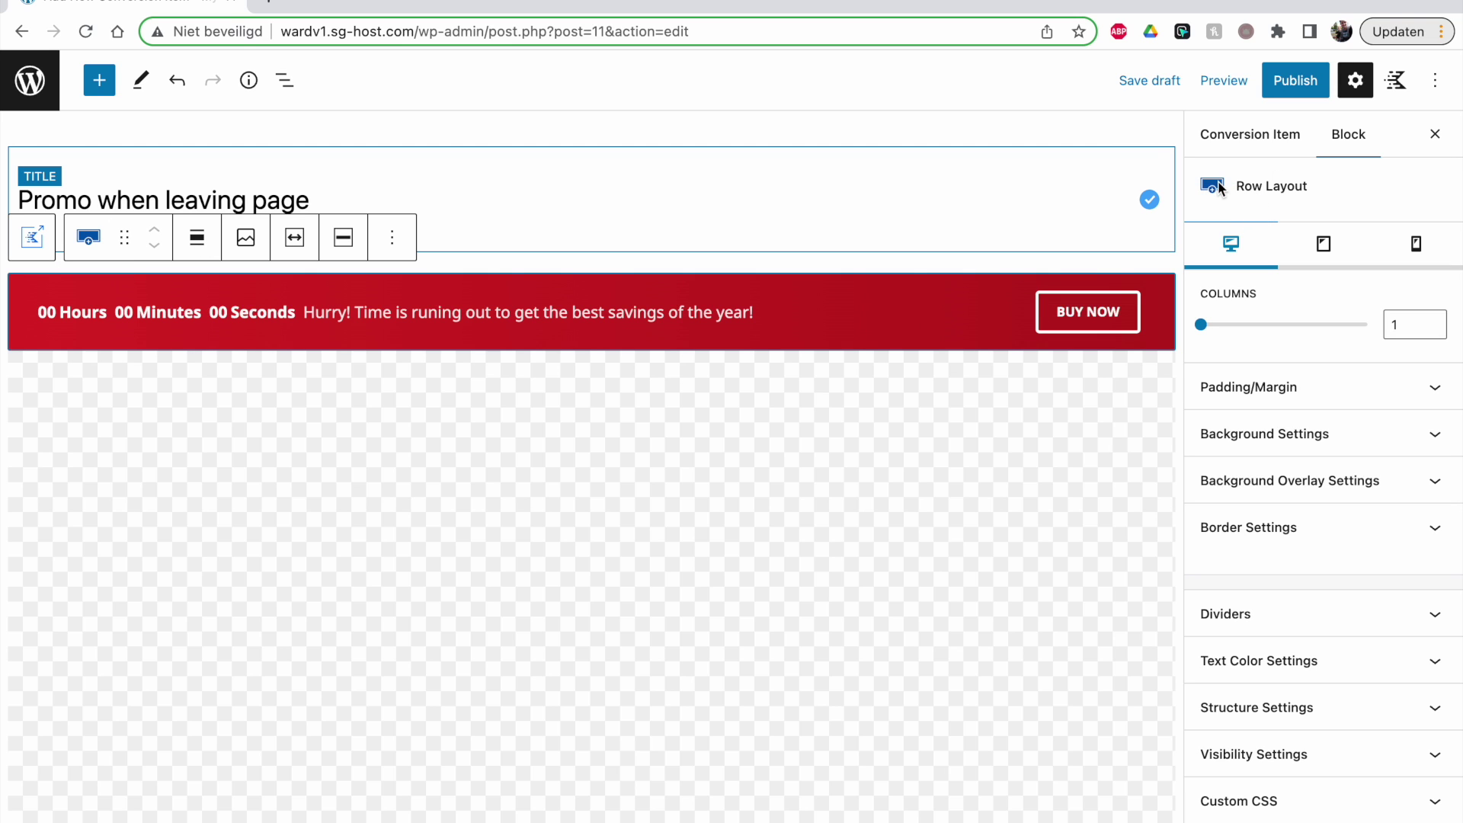
{"action": "scroll", "coordinate": [1339, 457], "scroll_direction": "down", "scroll_amount": 1}
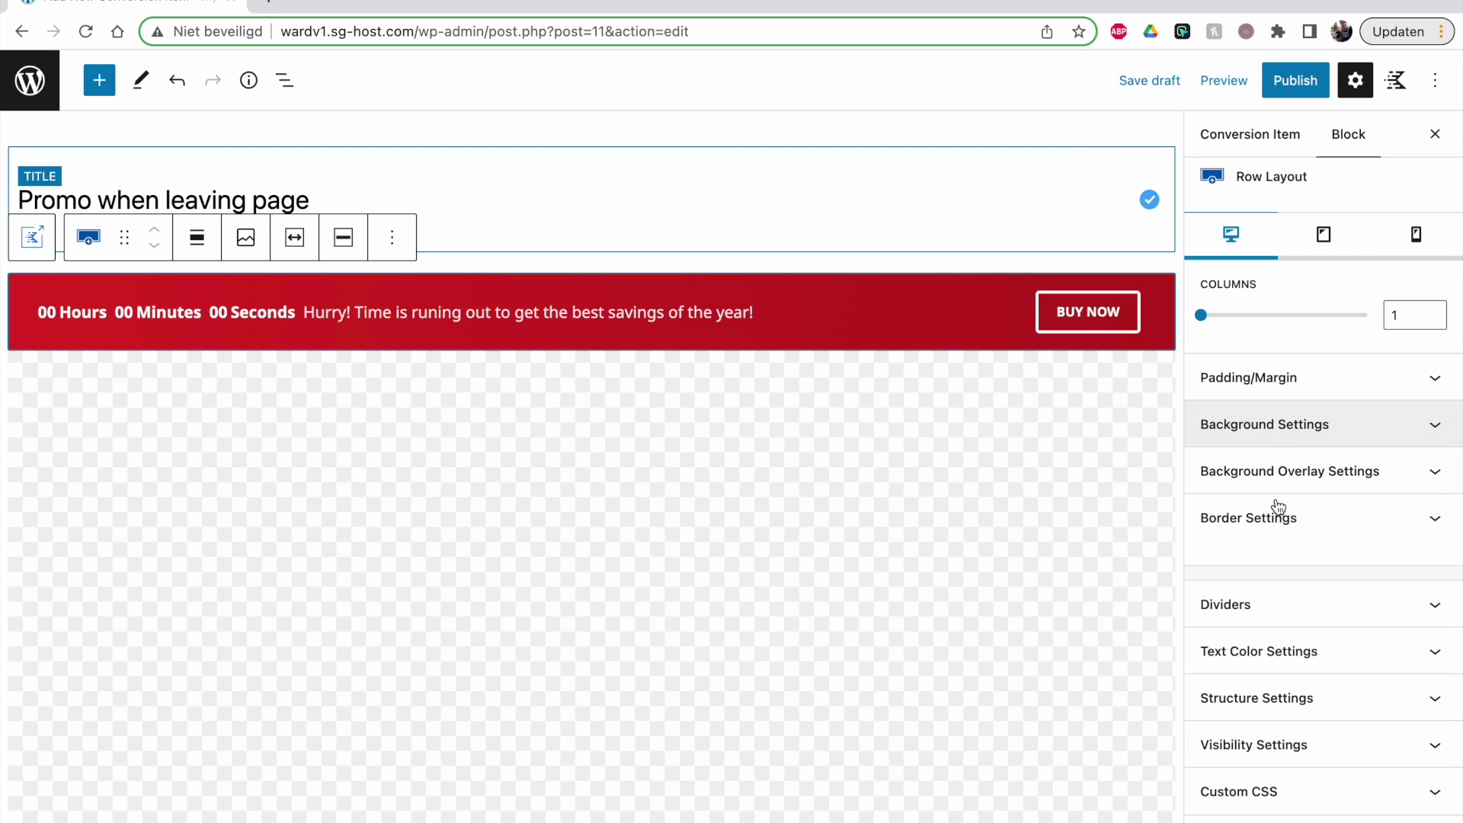
{"action": "left_click", "coordinate": [1288, 427]}
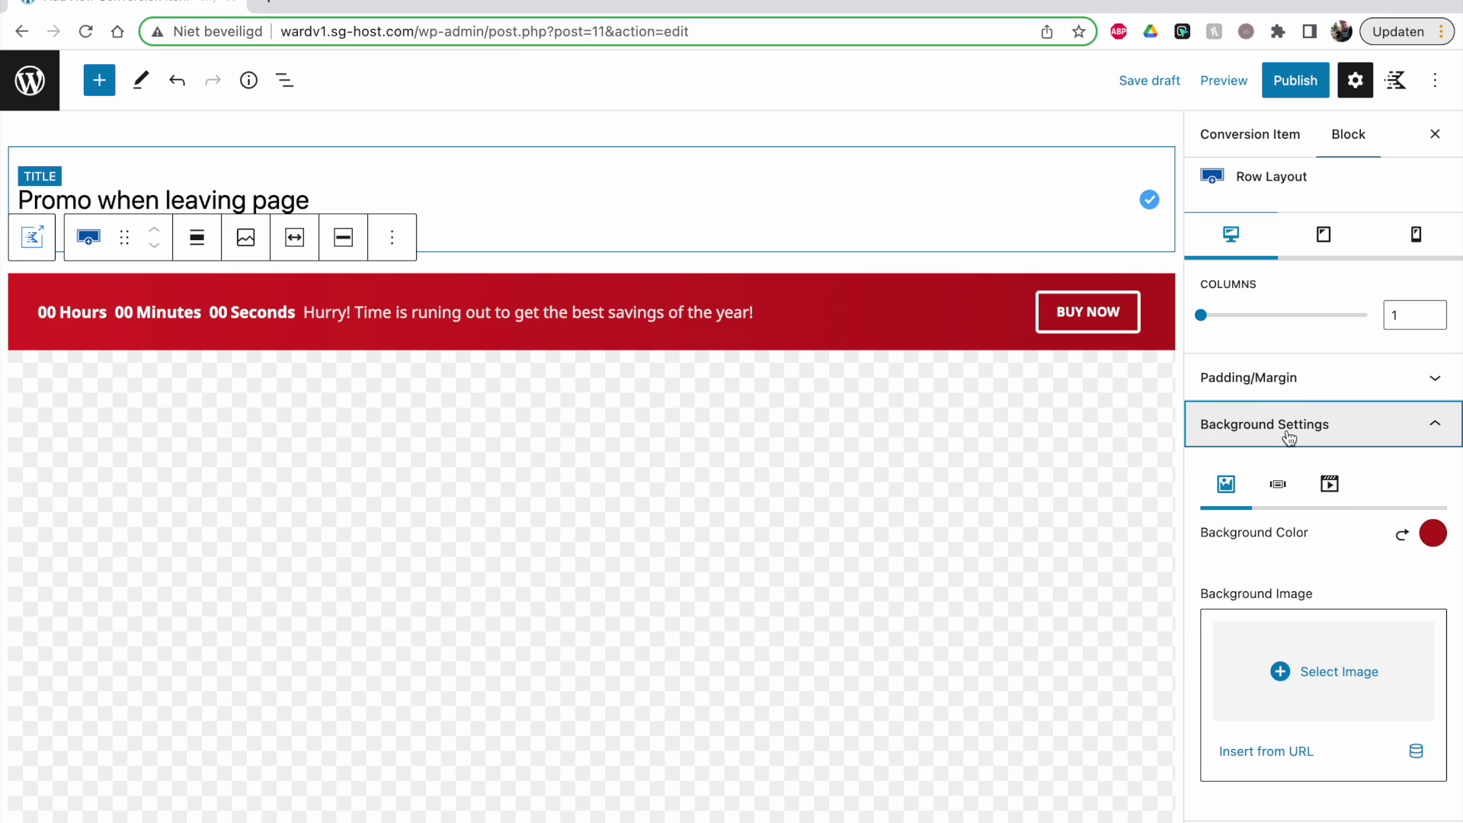
{"action": "left_click", "coordinate": [1300, 424]}
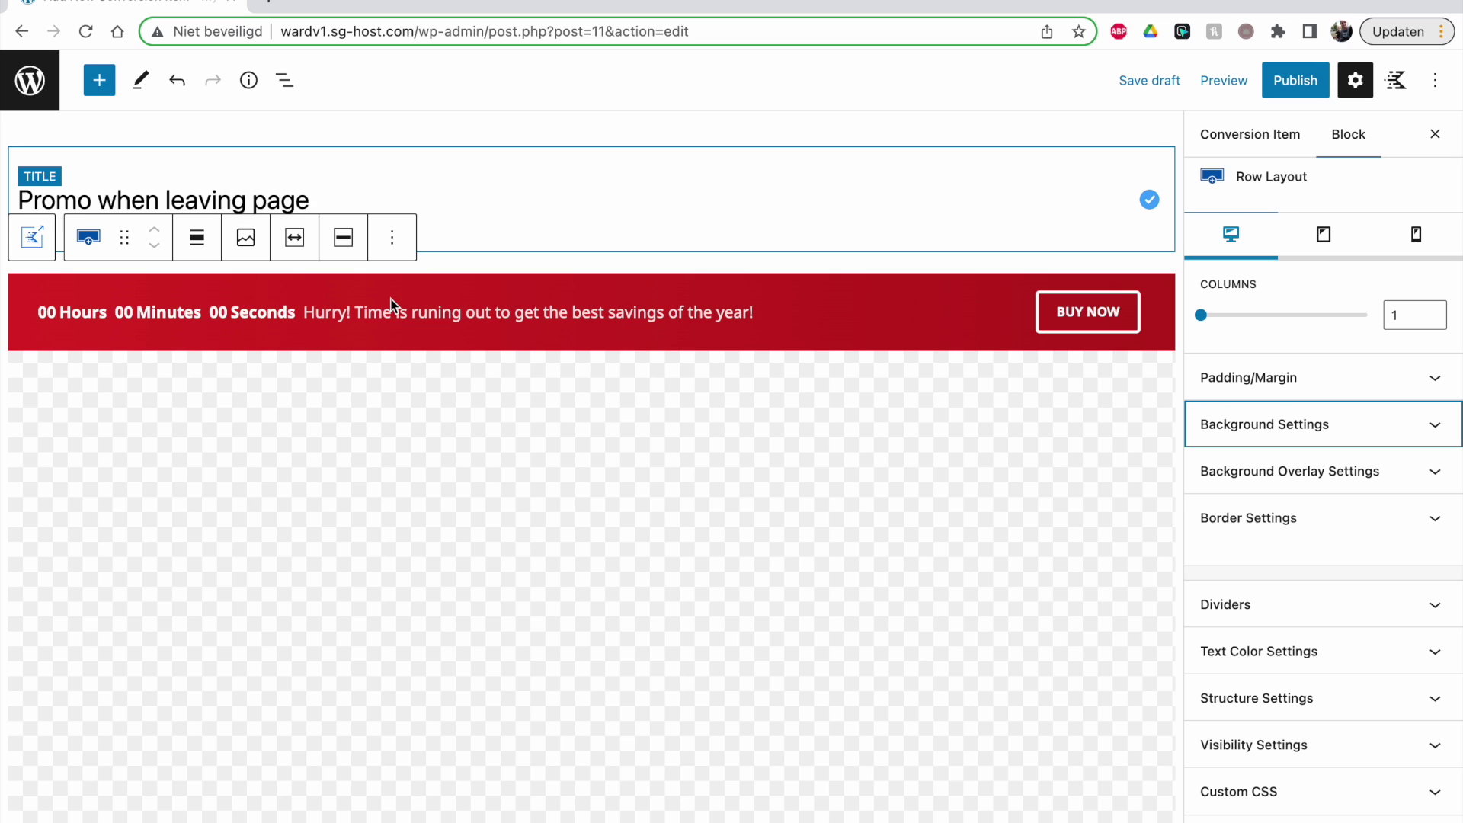
Step: Select the parent conversion item and expand its nested blocks down to the countdown timer in the block outline
{"action": "left_click", "coordinate": [33, 243]}
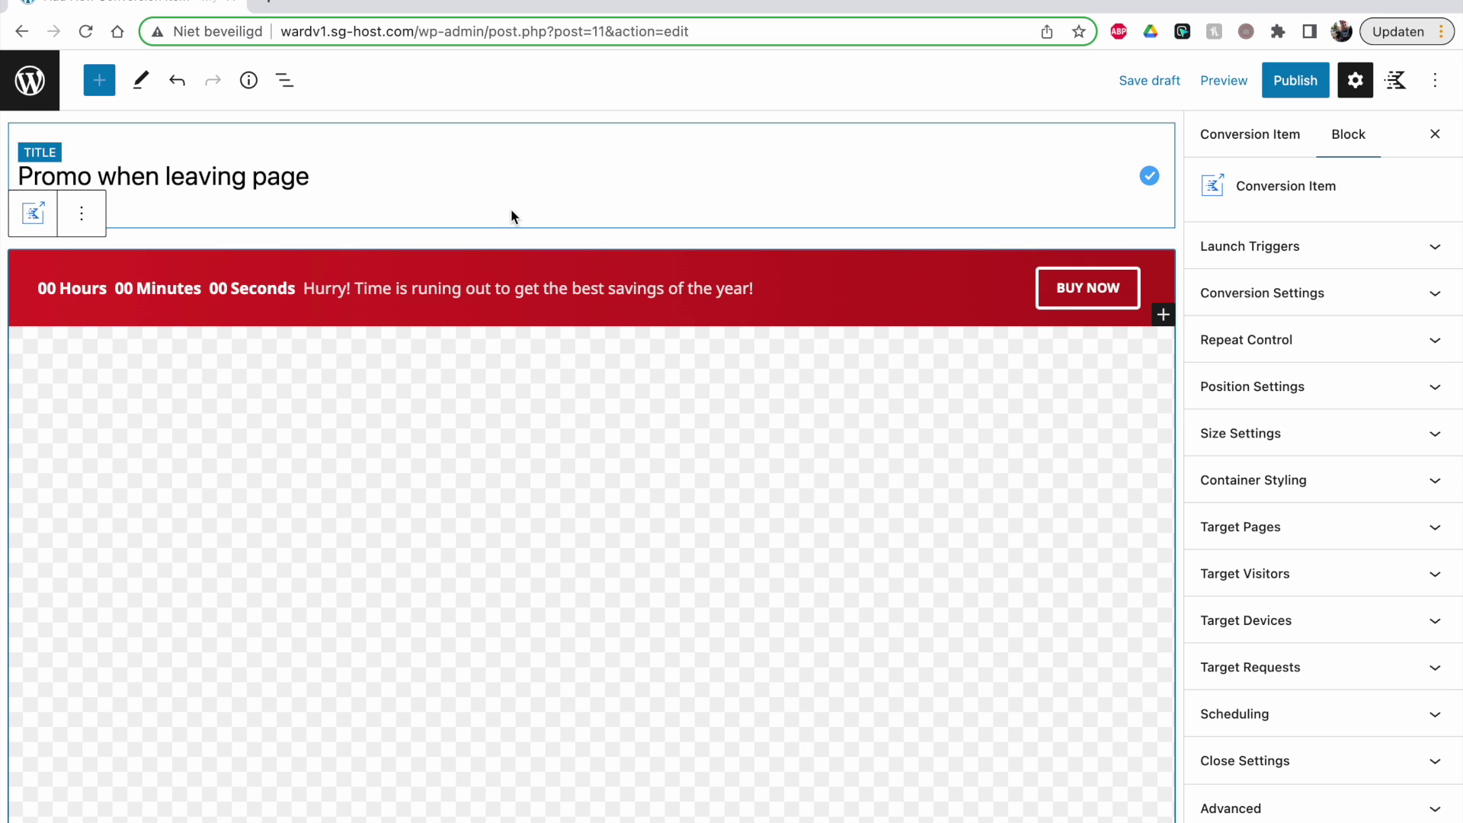
{"action": "left_click", "coordinate": [287, 87]}
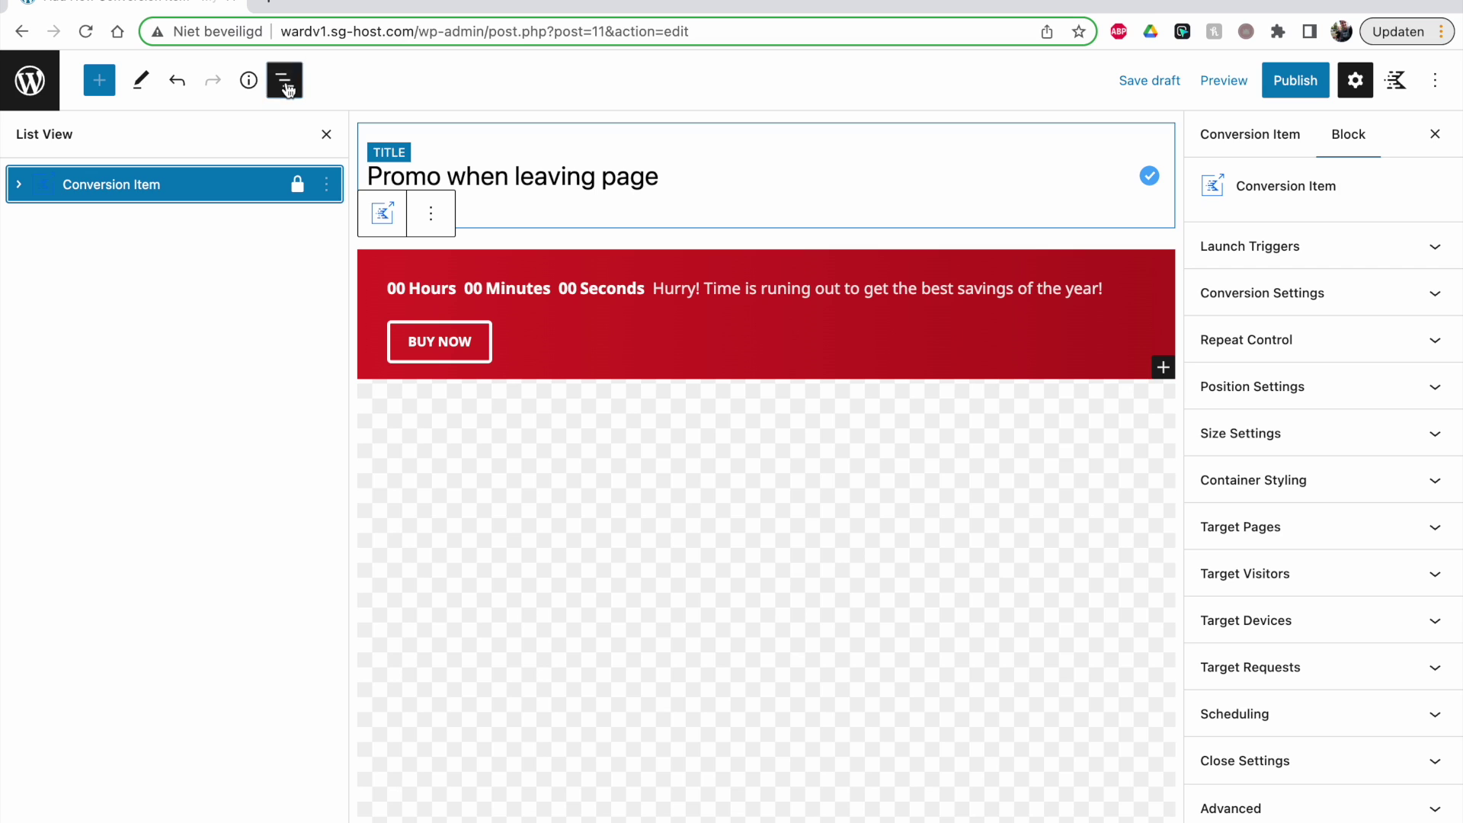
{"action": "left_click", "coordinate": [20, 186]}
{"action": "left_click", "coordinate": [42, 220]}
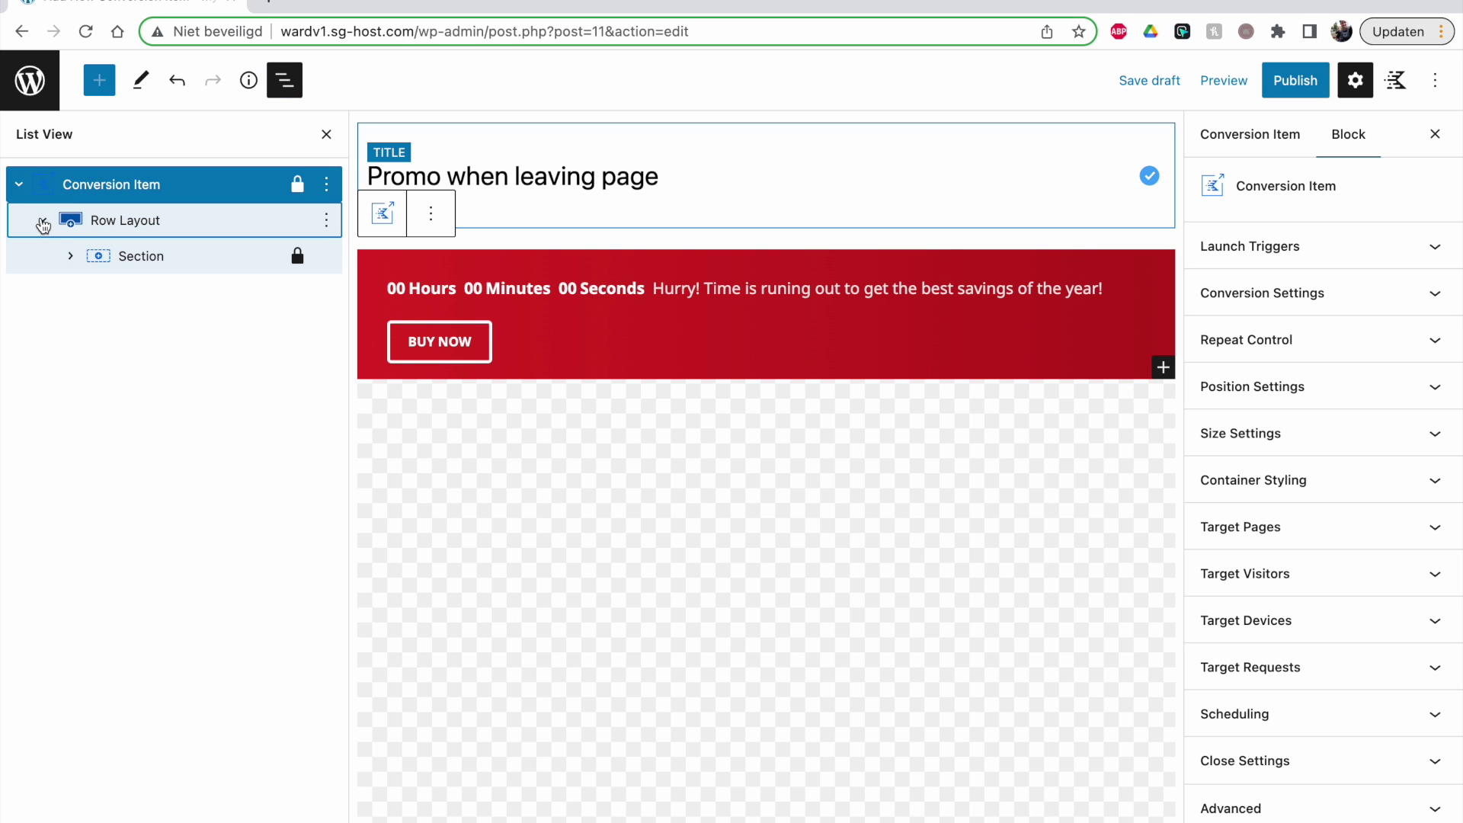
{"action": "left_click", "coordinate": [67, 257]}
{"action": "left_click", "coordinate": [99, 292]}
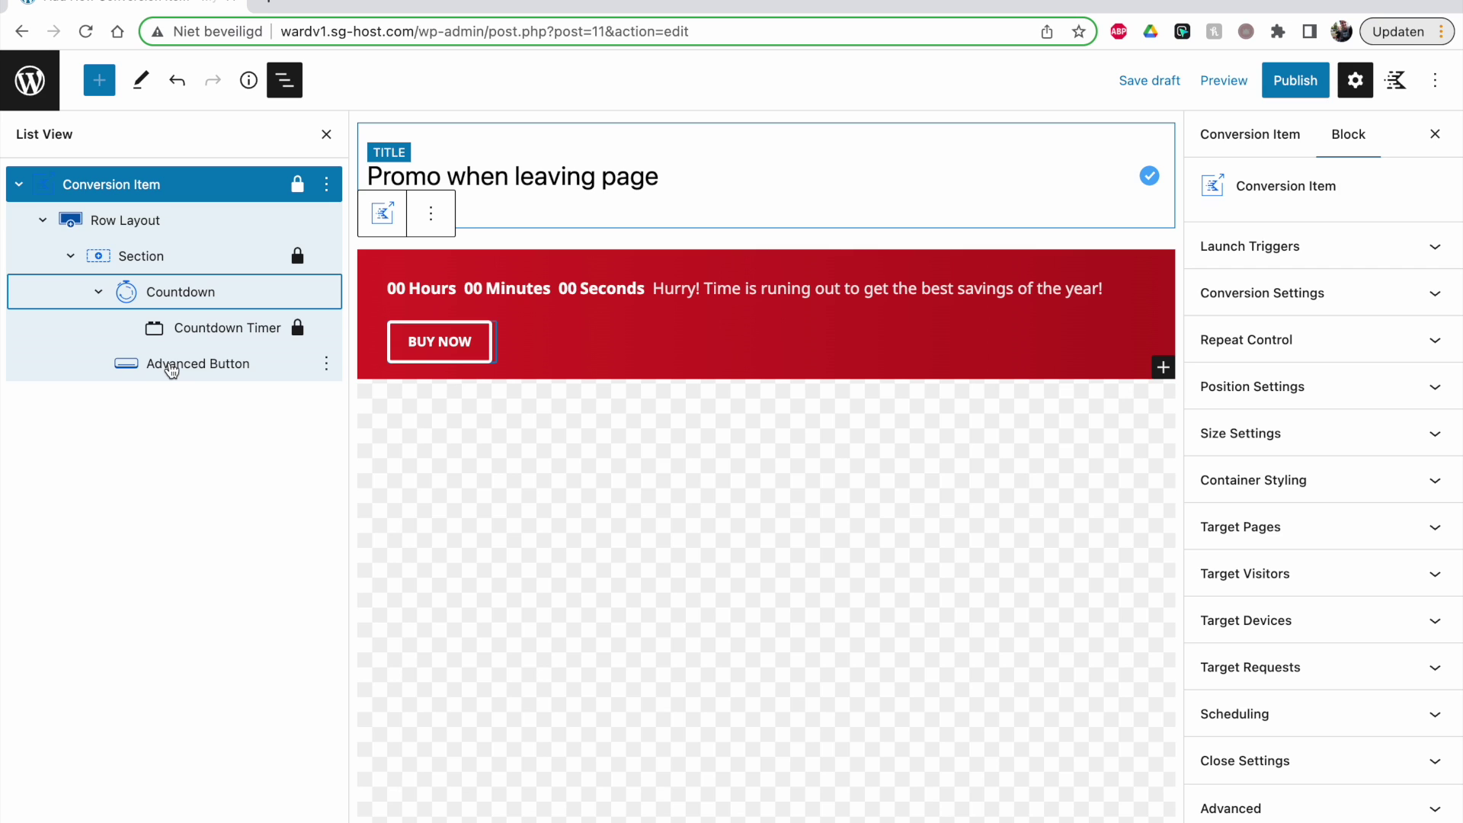
Step: Set the year of the countdown's end date to 2022
{"action": "left_click", "coordinate": [151, 304]}
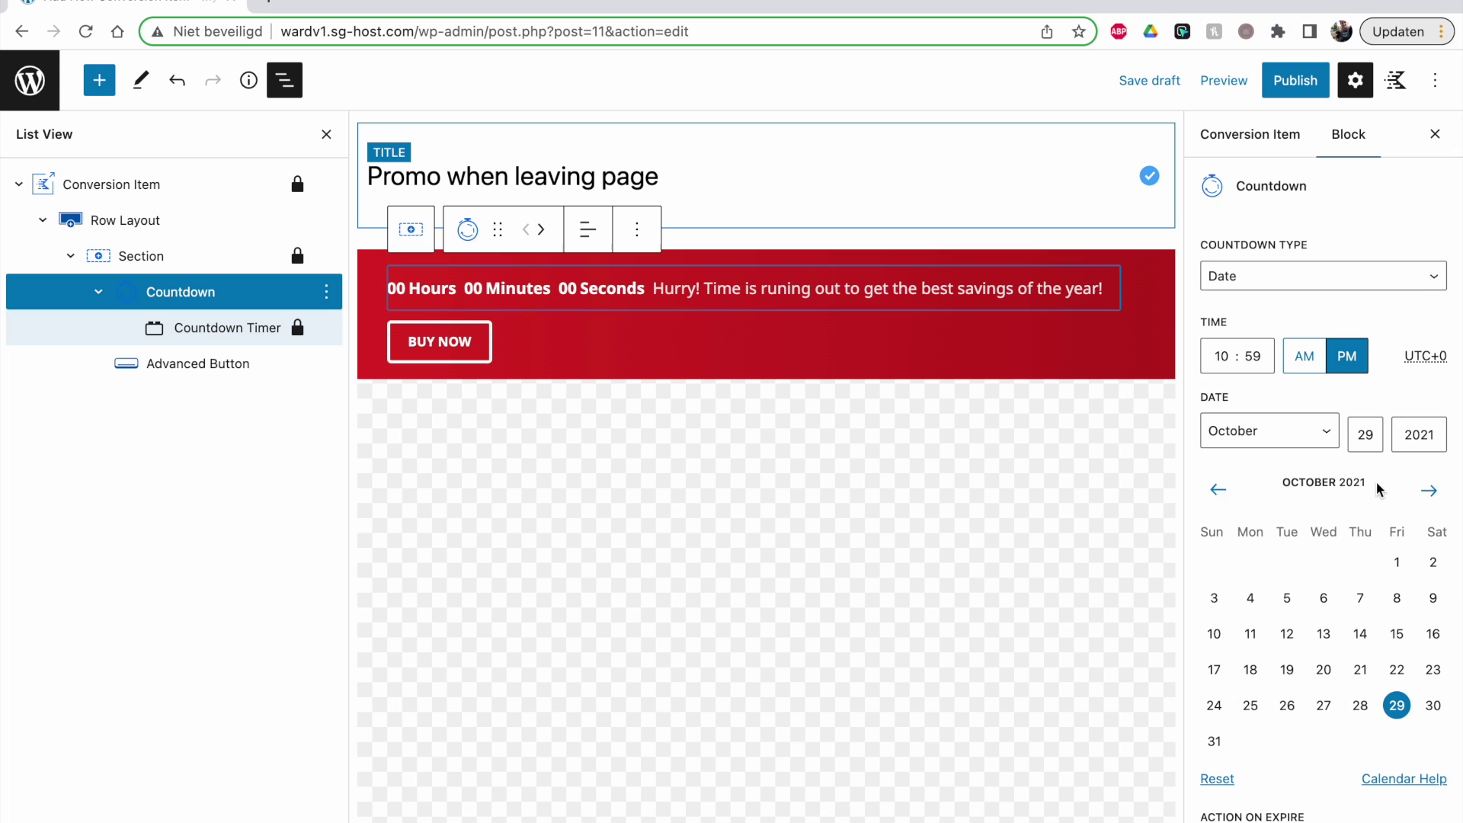
{"action": "scroll", "coordinate": [1376, 431], "scroll_direction": "down", "scroll_amount": 1}
{"action": "scroll", "coordinate": [1374, 429], "scroll_direction": "down", "scroll_amount": 1}
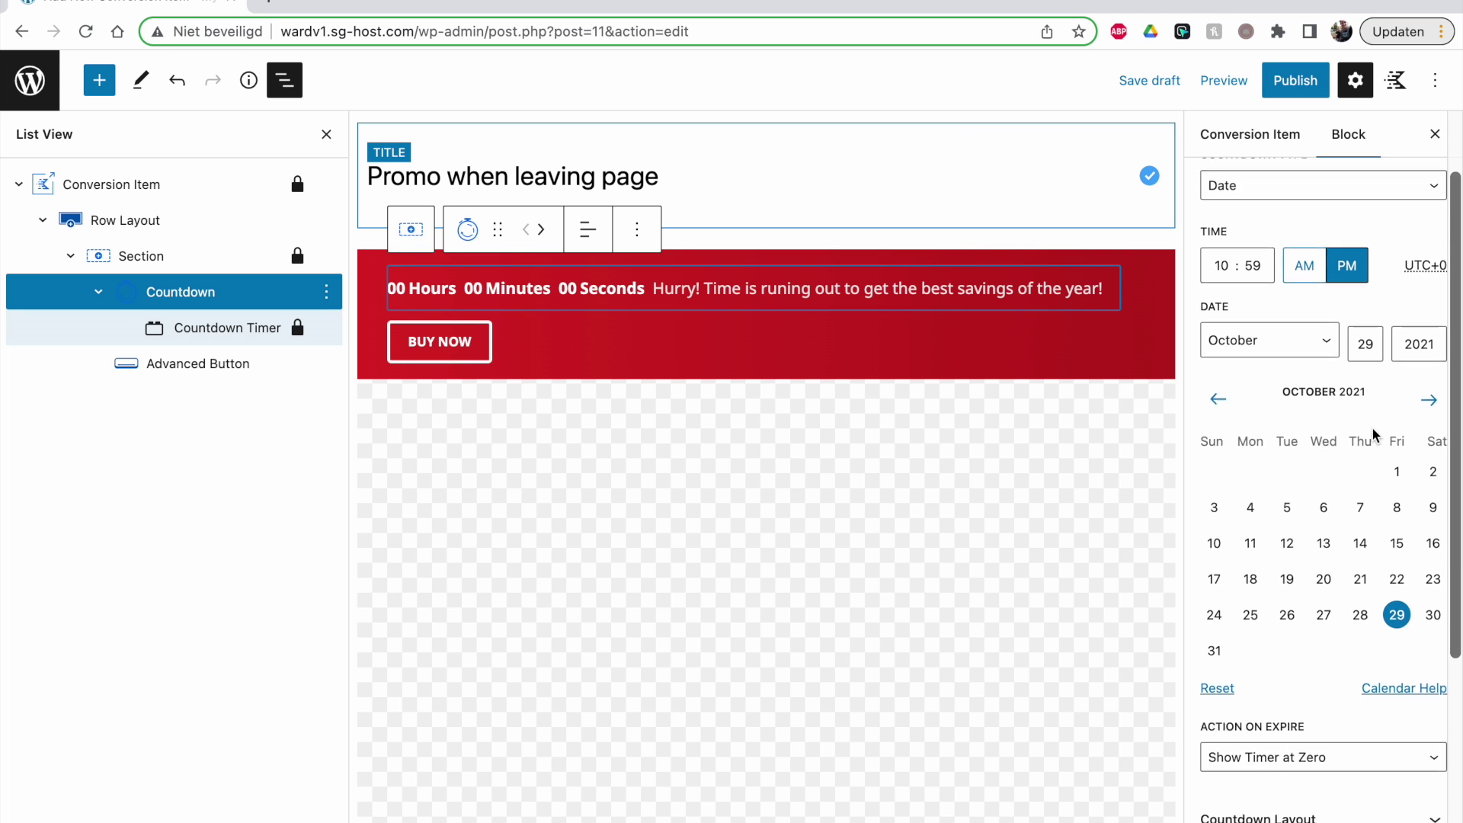
{"action": "scroll", "coordinate": [1374, 435], "scroll_direction": "up", "scroll_amount": 1}
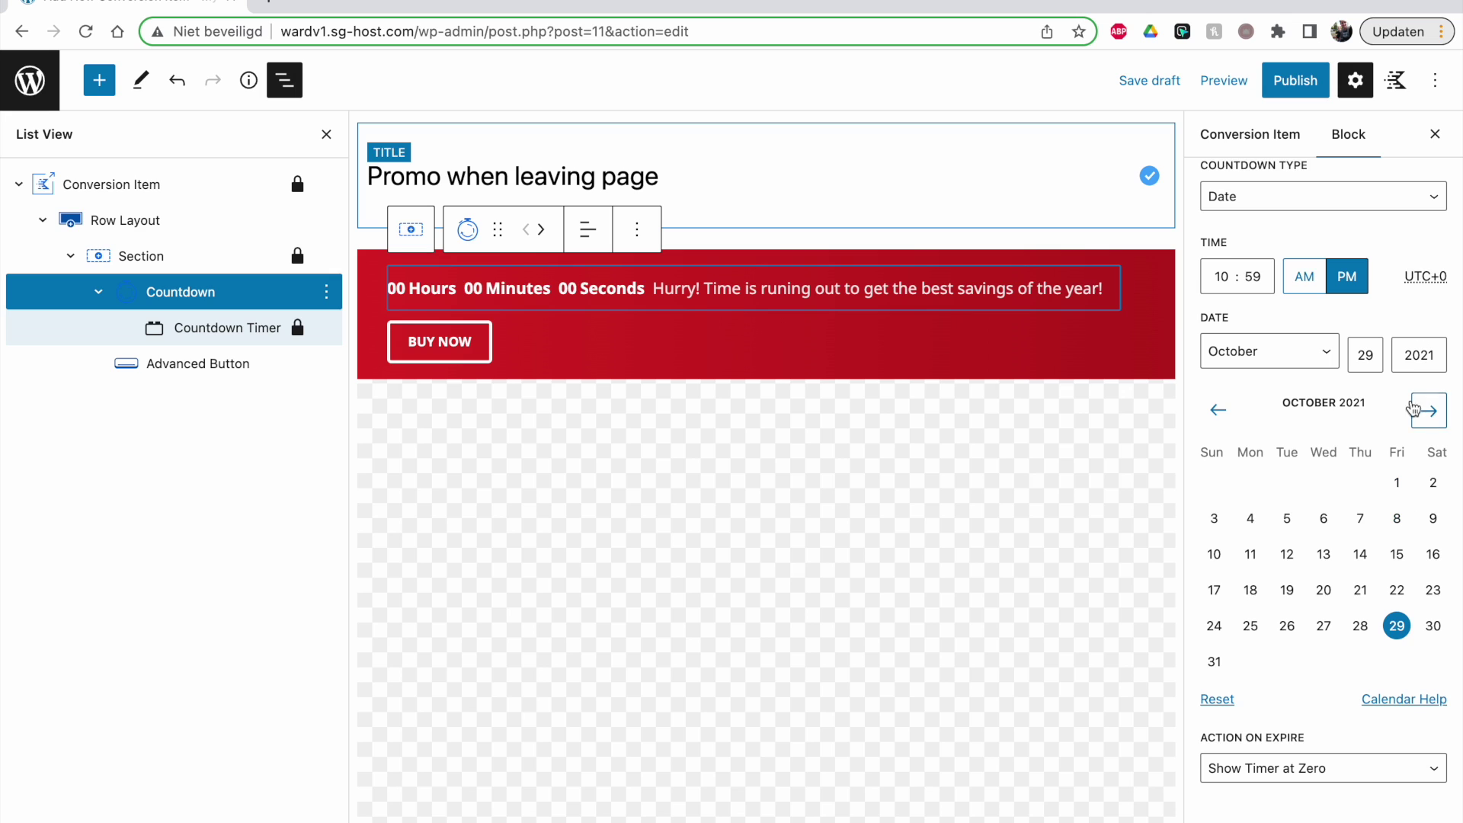
{"action": "left_click", "coordinate": [1419, 355]}
{"action": "key", "text": "BackSpace"}
{"action": "type", "text": "2"}
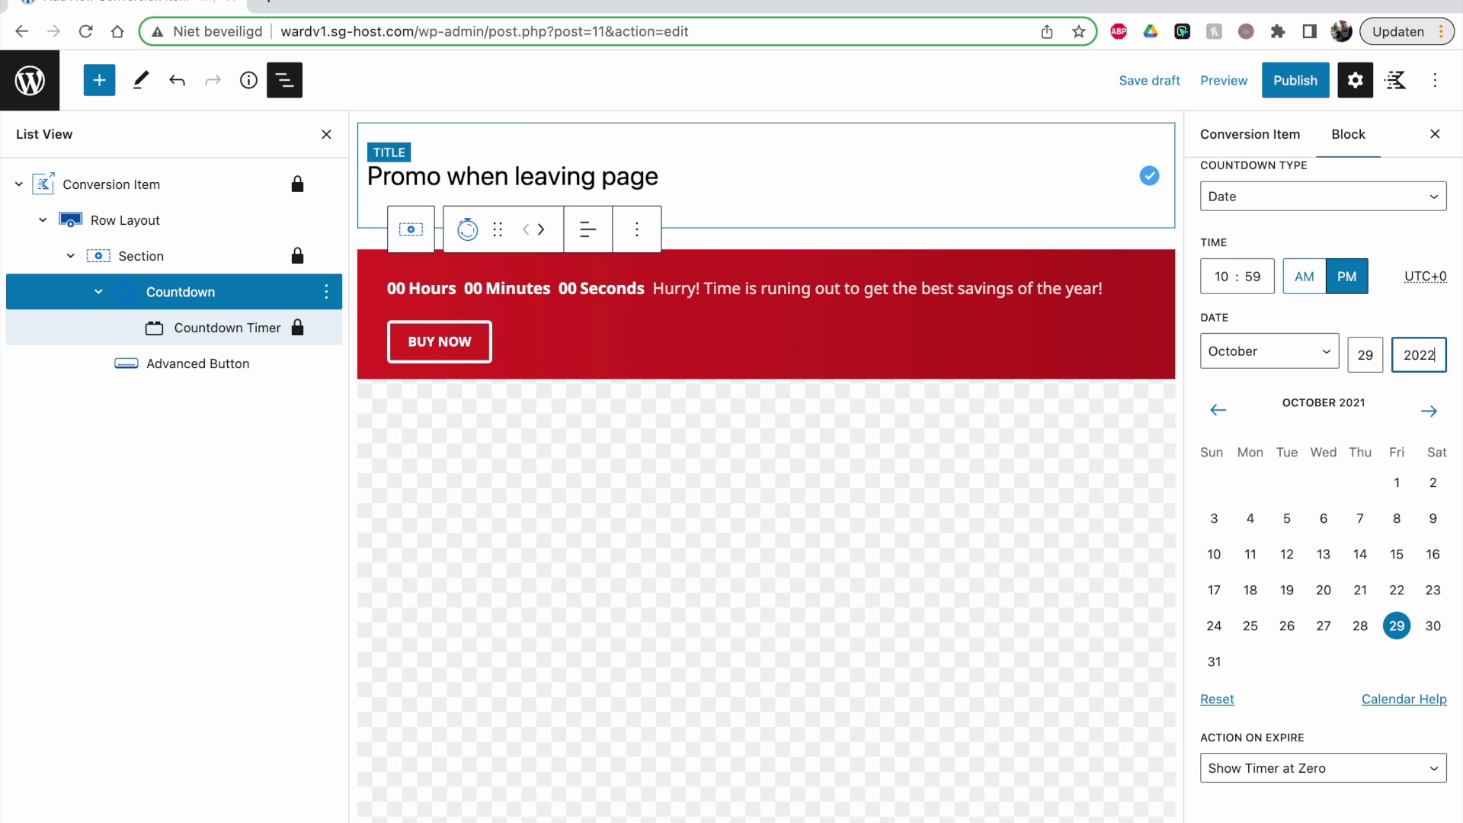
Step: Set the month and day of the countdown's end date to December 22
{"action": "left_click", "coordinate": [1295, 355]}
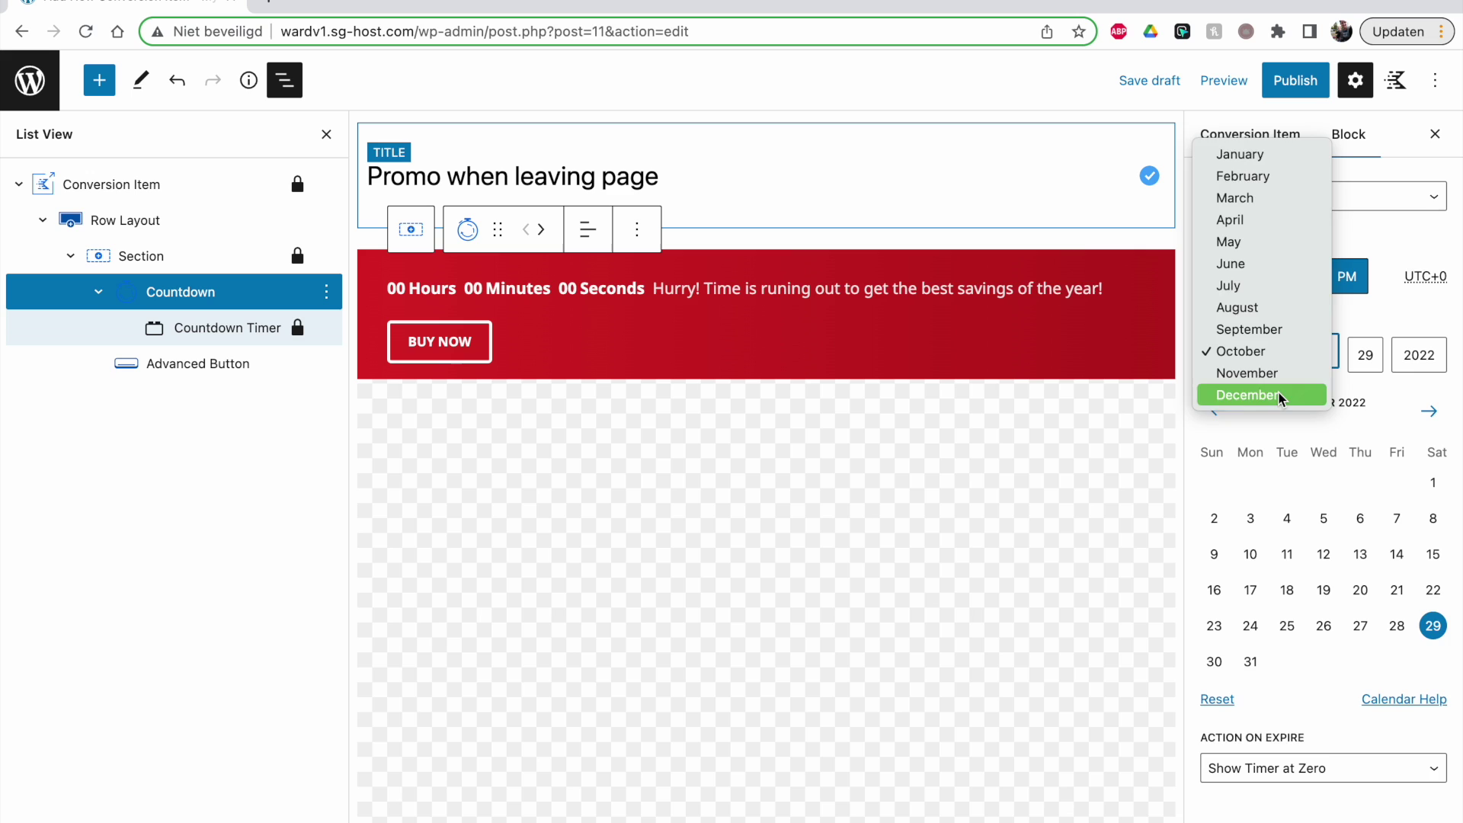
{"action": "left_click", "coordinate": [1291, 396]}
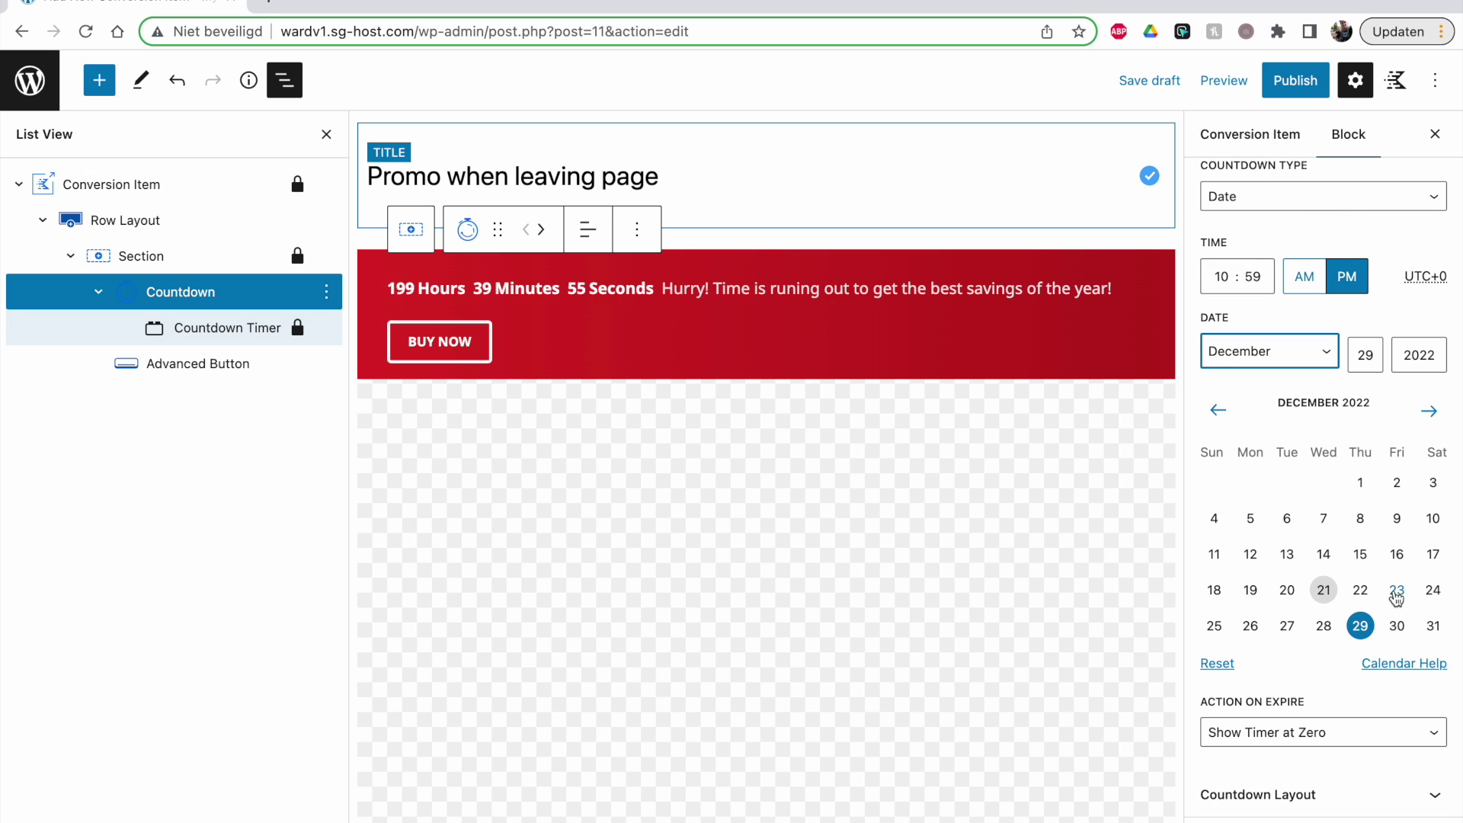
{"action": "left_click", "coordinate": [1366, 595]}
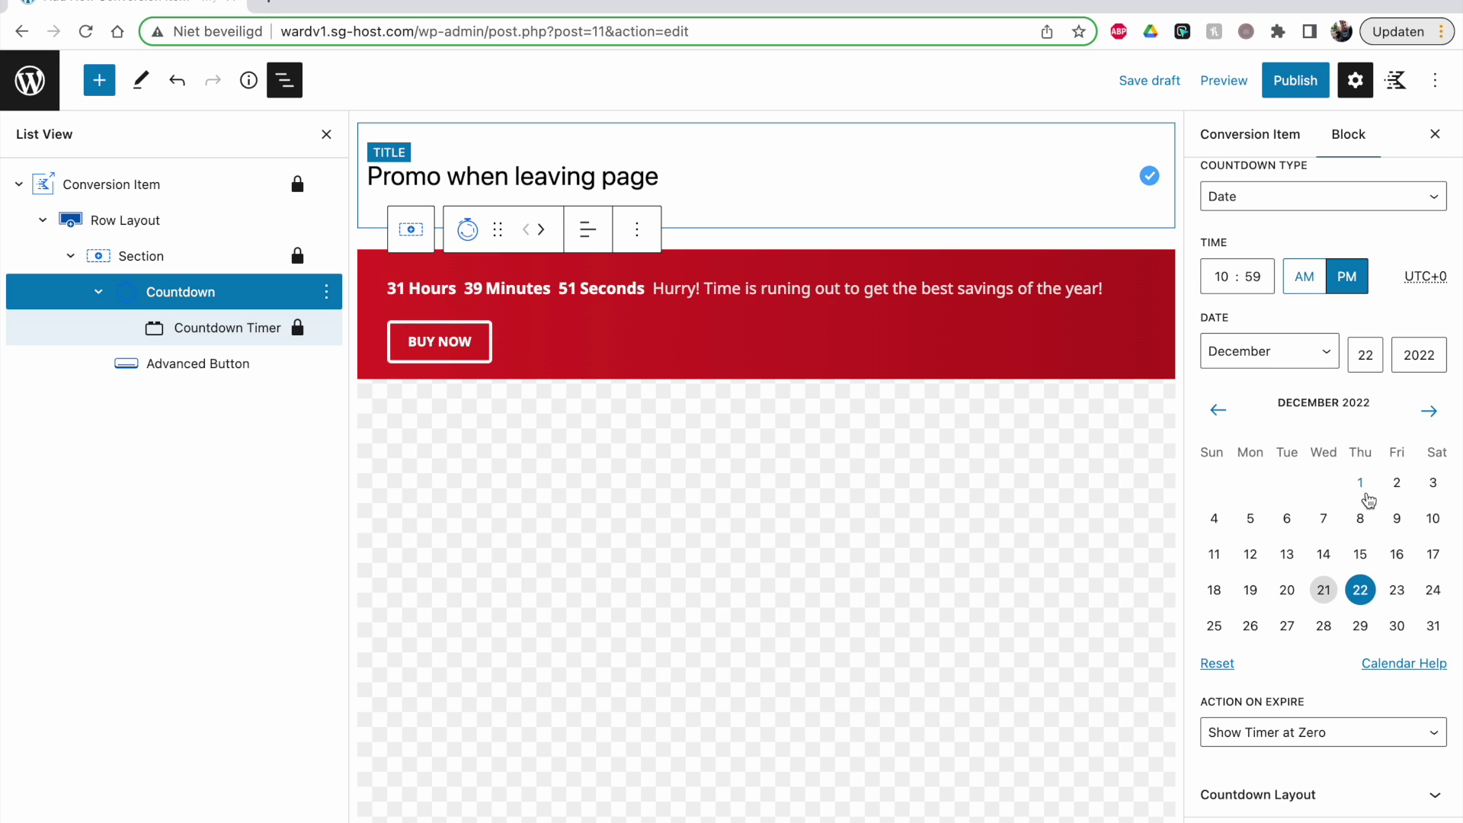
{"action": "scroll", "coordinate": [1241, 337], "scroll_direction": "up", "scroll_amount": 2}
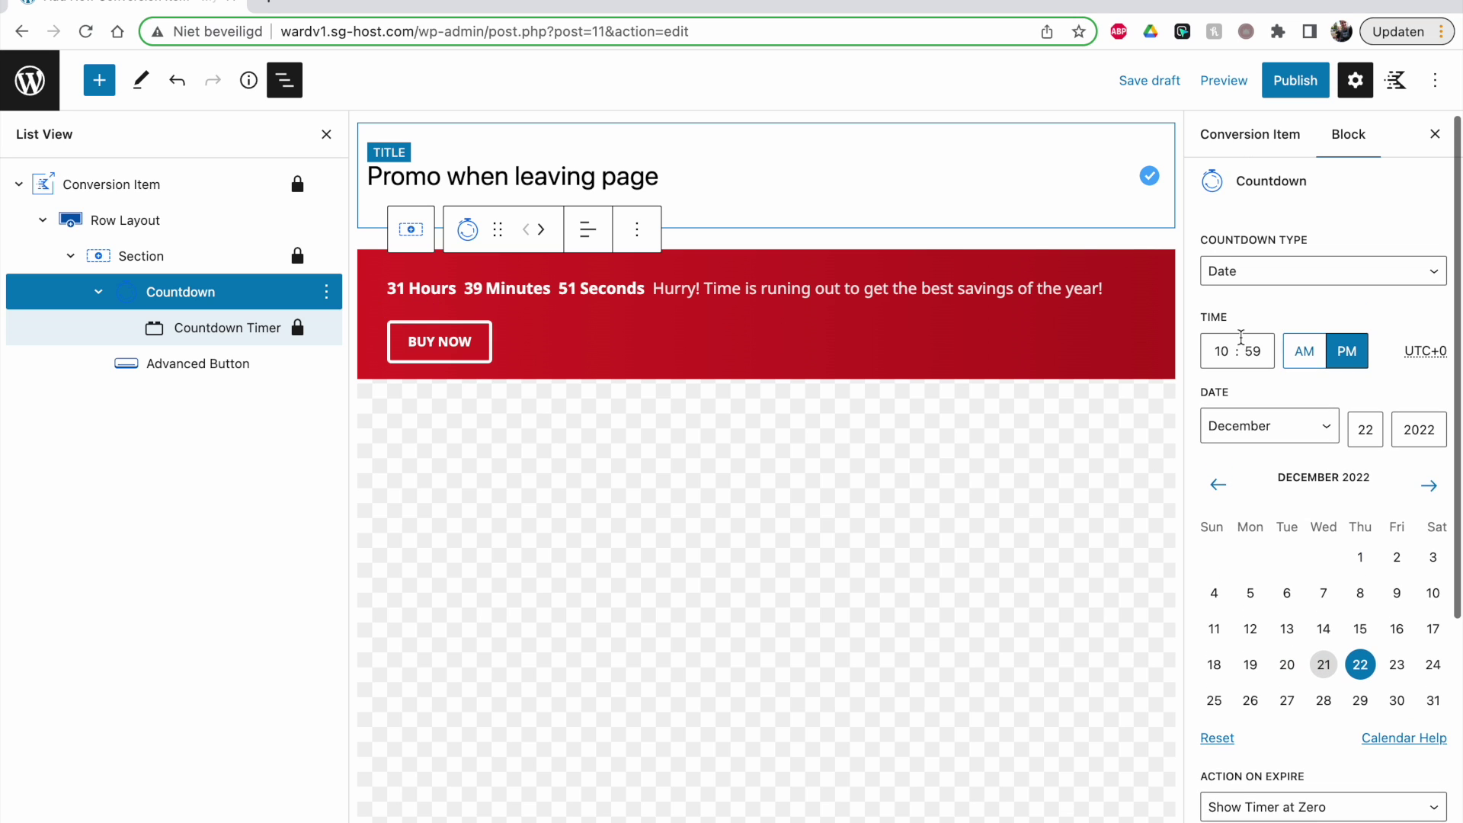
{"action": "left_click", "coordinate": [1434, 668]}
{"action": "left_click", "coordinate": [1360, 666]}
Step: Keep Show Timer at Zero as the countdown's action on expire and publish the conversion item
{"action": "scroll", "coordinate": [1352, 709], "scroll_direction": "down", "scroll_amount": 2}
{"action": "scroll", "coordinate": [1351, 710], "scroll_direction": "down", "scroll_amount": 2}
{"action": "left_click", "coordinate": [1288, 585]}
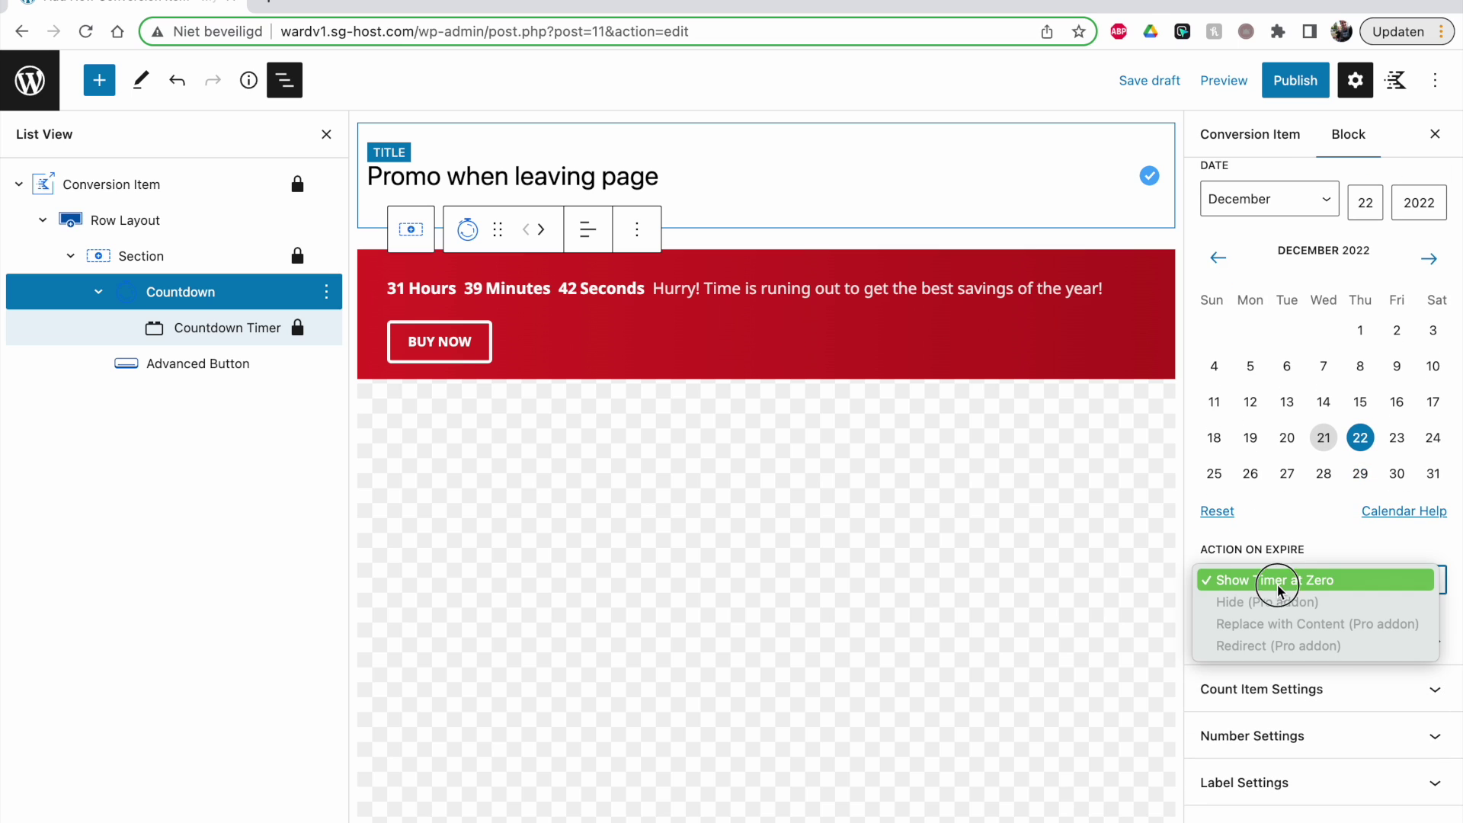
{"action": "left_click", "coordinate": [1260, 587]}
{"action": "left_click", "coordinate": [1263, 588]}
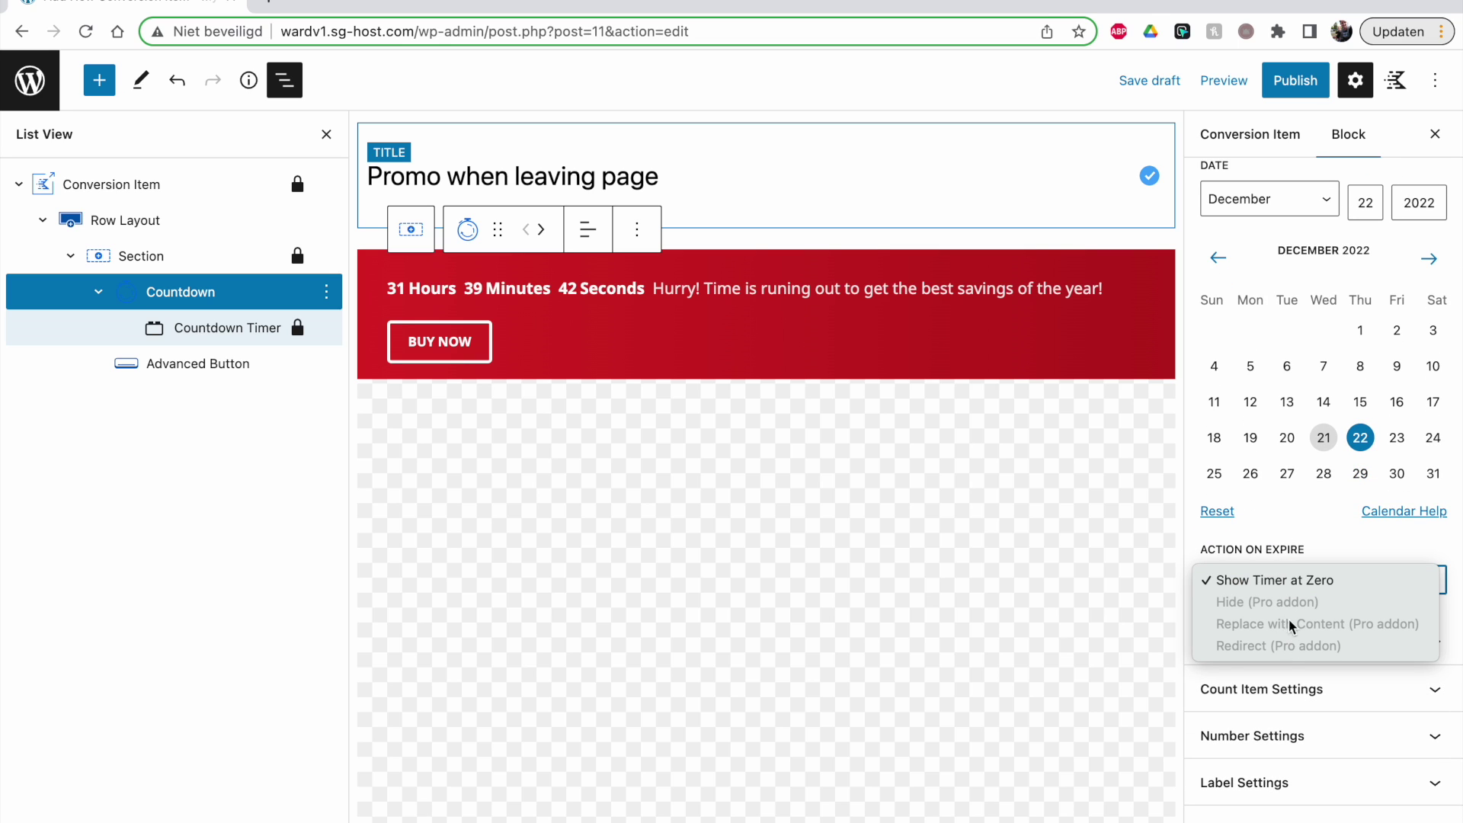
{"action": "left_click", "coordinate": [1277, 581]}
{"action": "scroll", "coordinate": [1281, 381], "scroll_direction": "up", "scroll_amount": 4}
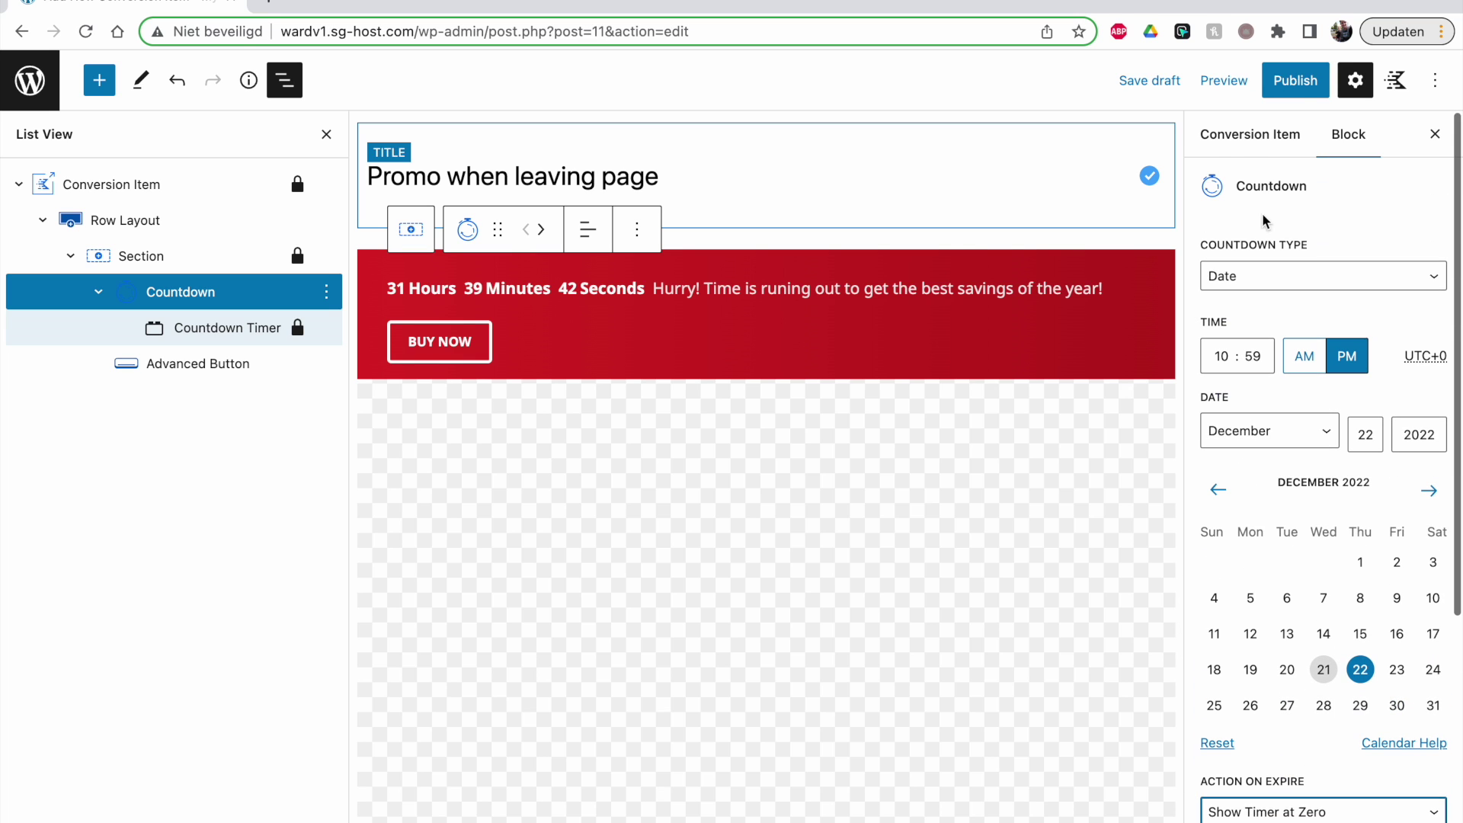
{"action": "left_click", "coordinate": [1305, 90]}
{"action": "left_click", "coordinate": [1294, 78]}
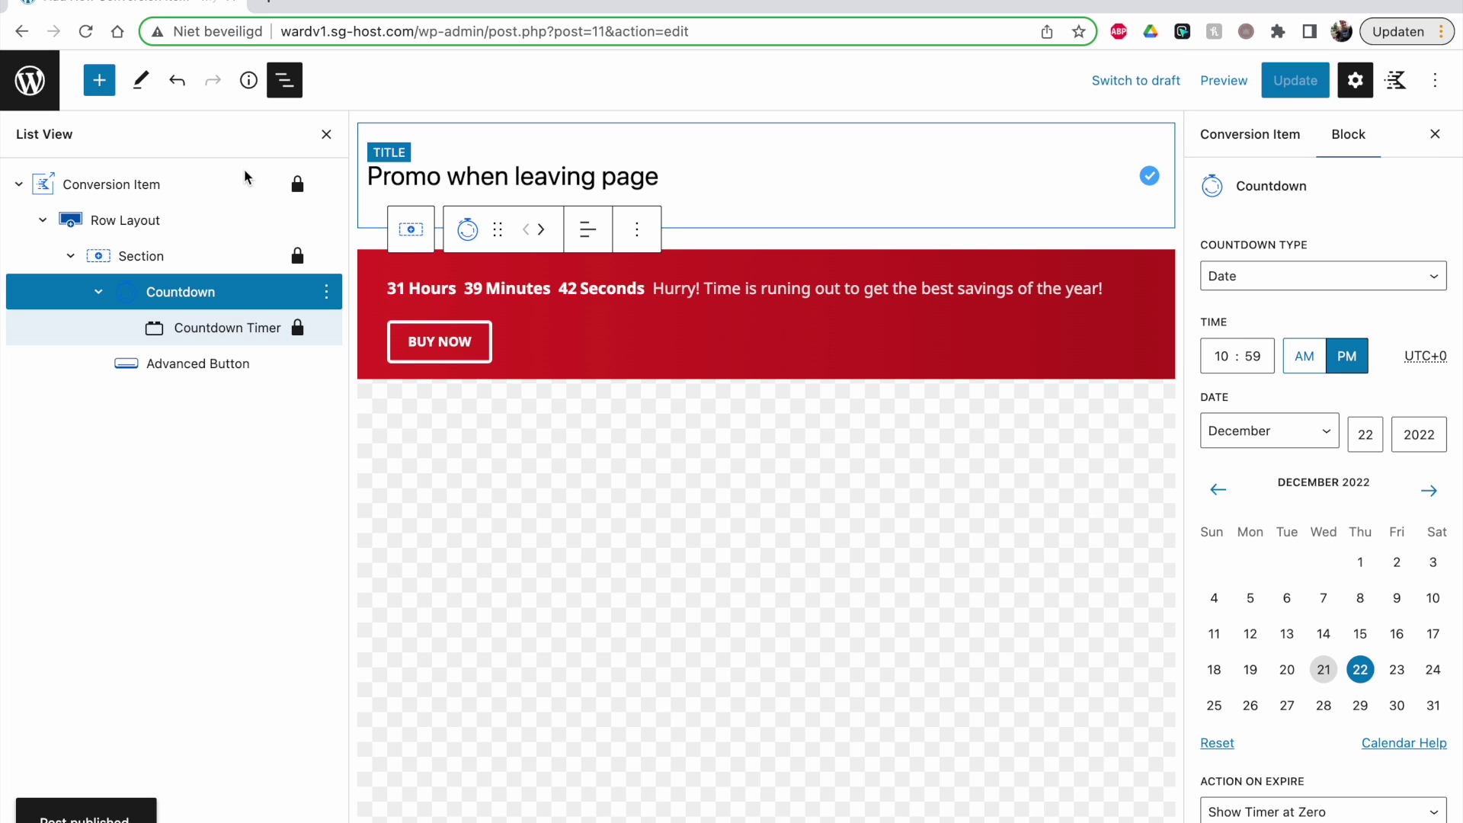
Step: Select the whole conversion item, close the block outline, and set its launch trigger to Time Delay
{"action": "left_click", "coordinate": [112, 189]}
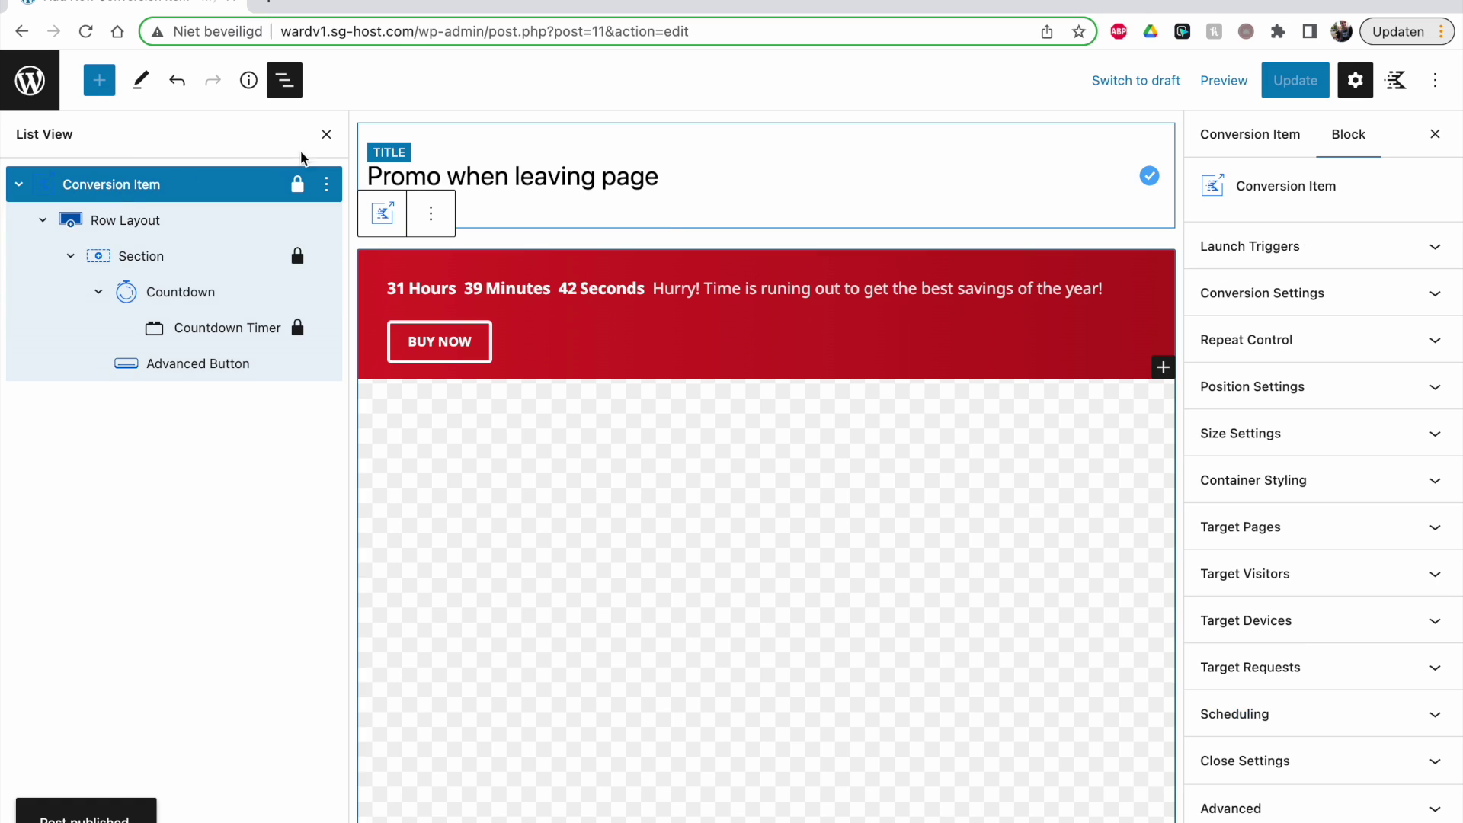
{"action": "left_click", "coordinate": [326, 136]}
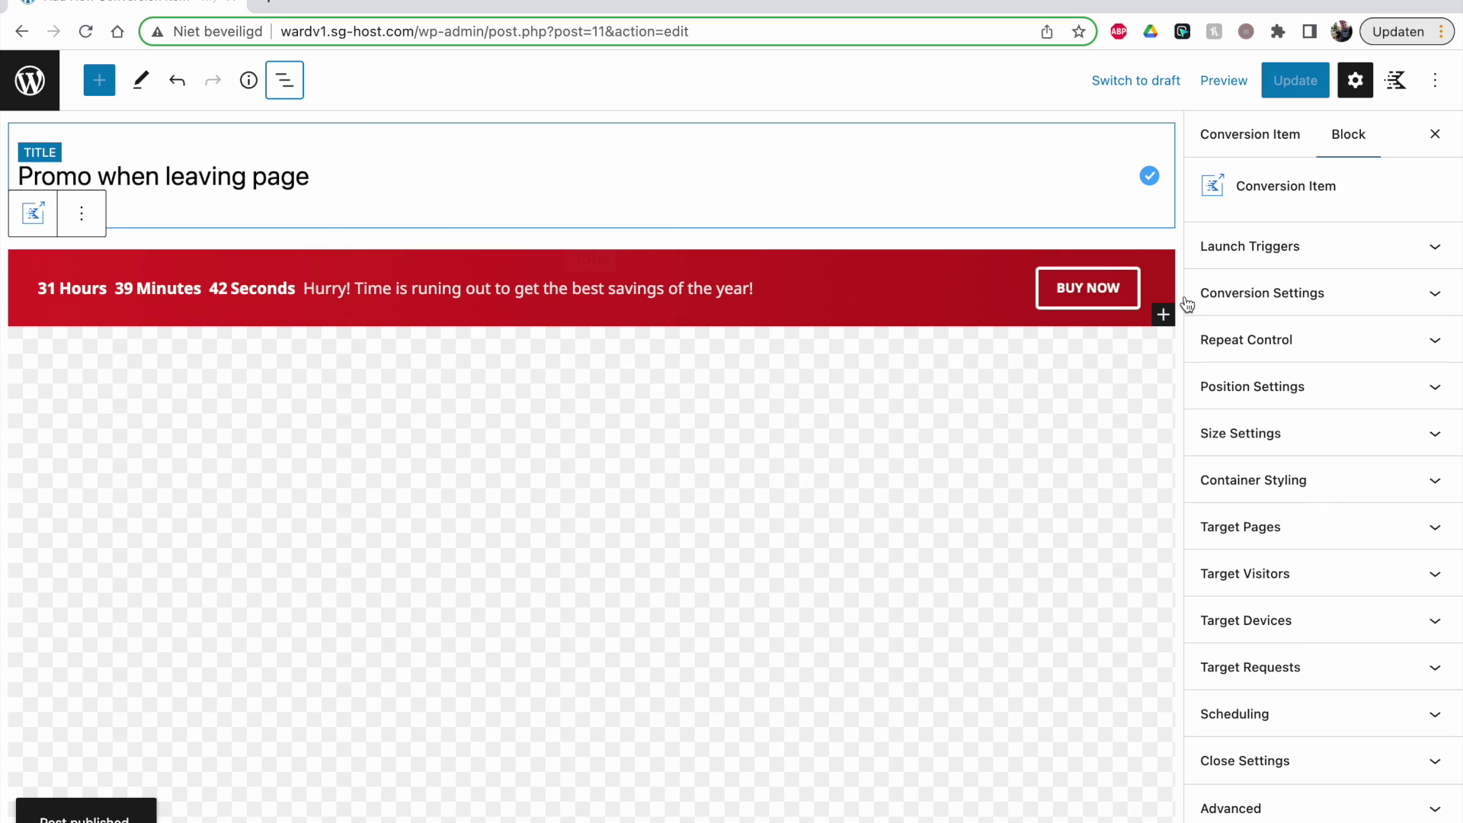
{"action": "left_click", "coordinate": [1274, 261]}
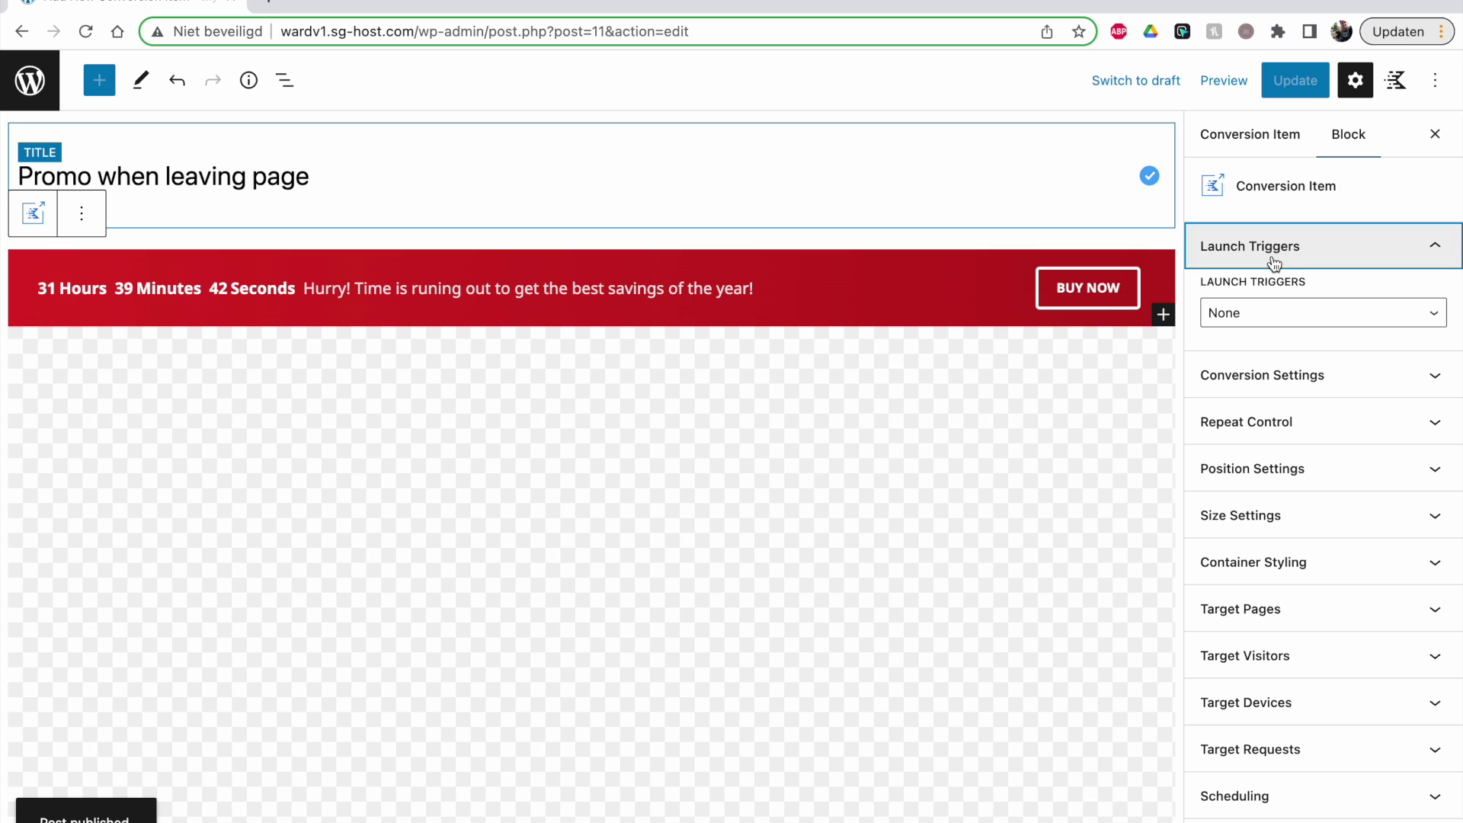
{"action": "left_click", "coordinate": [1285, 315]}
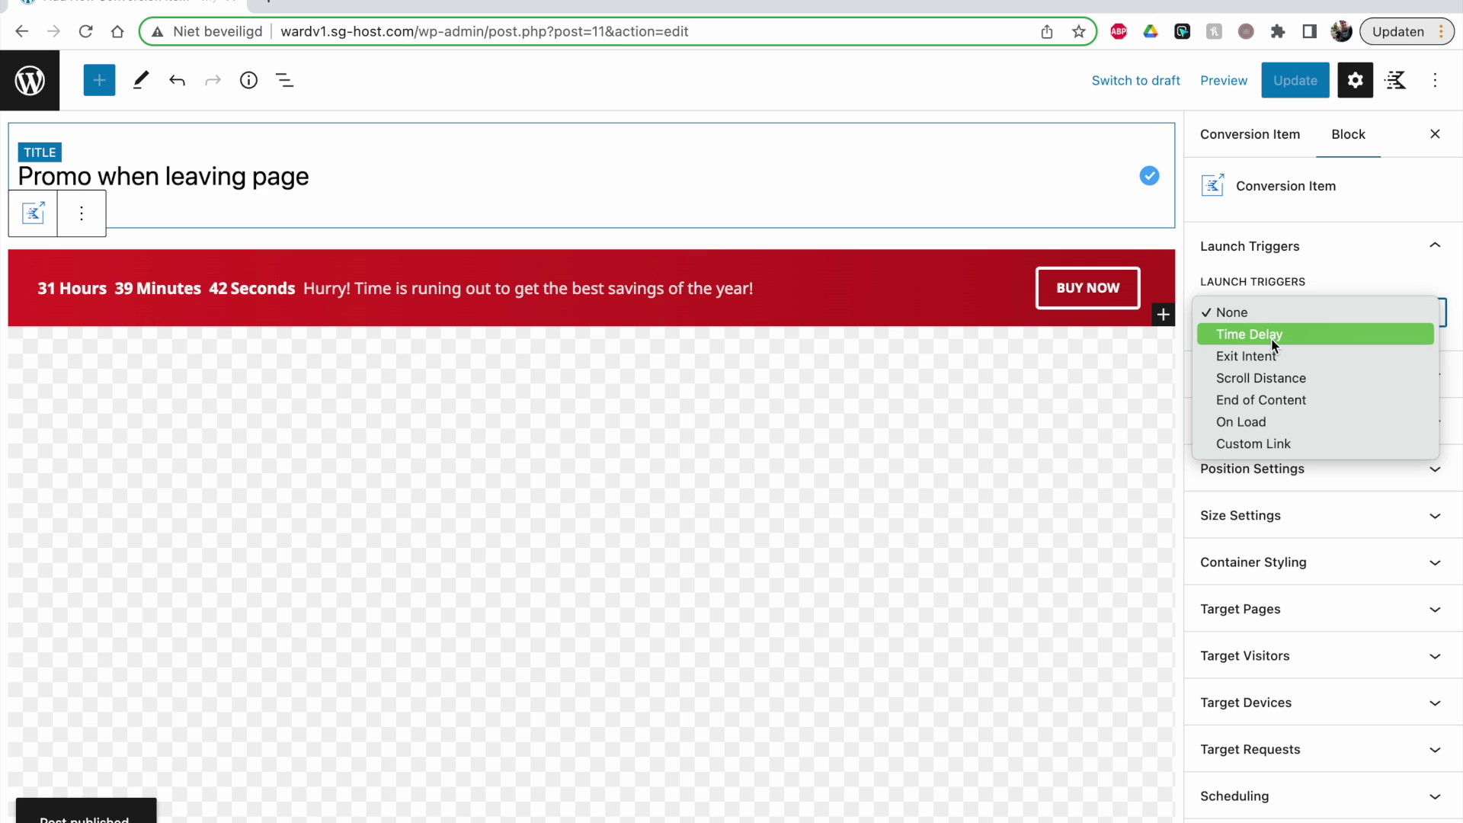
{"action": "left_click", "coordinate": [1272, 338]}
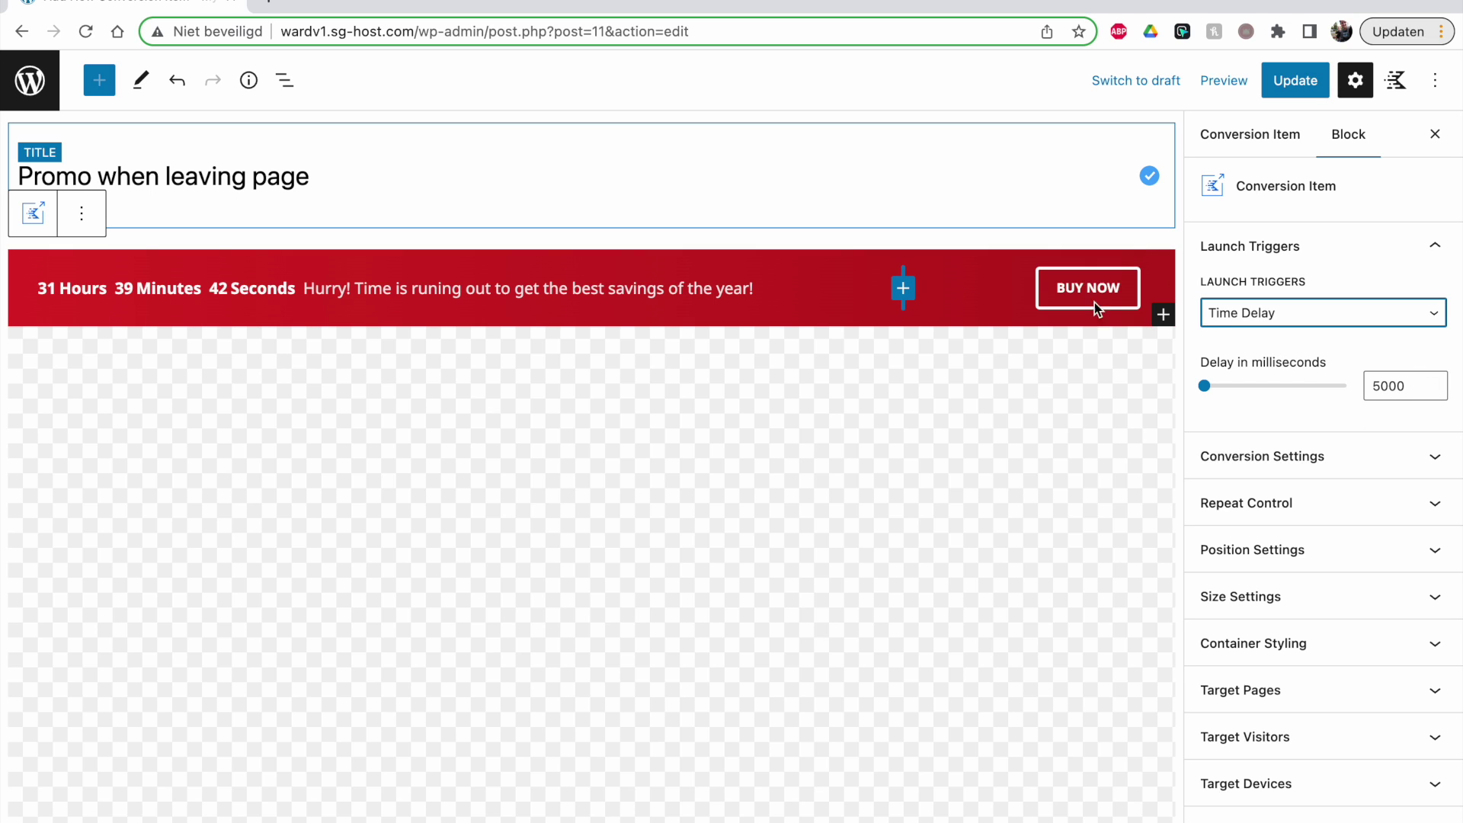
Step: Set the conversion item's launch trigger to Exit Intent
{"action": "left_click", "coordinate": [1289, 323]}
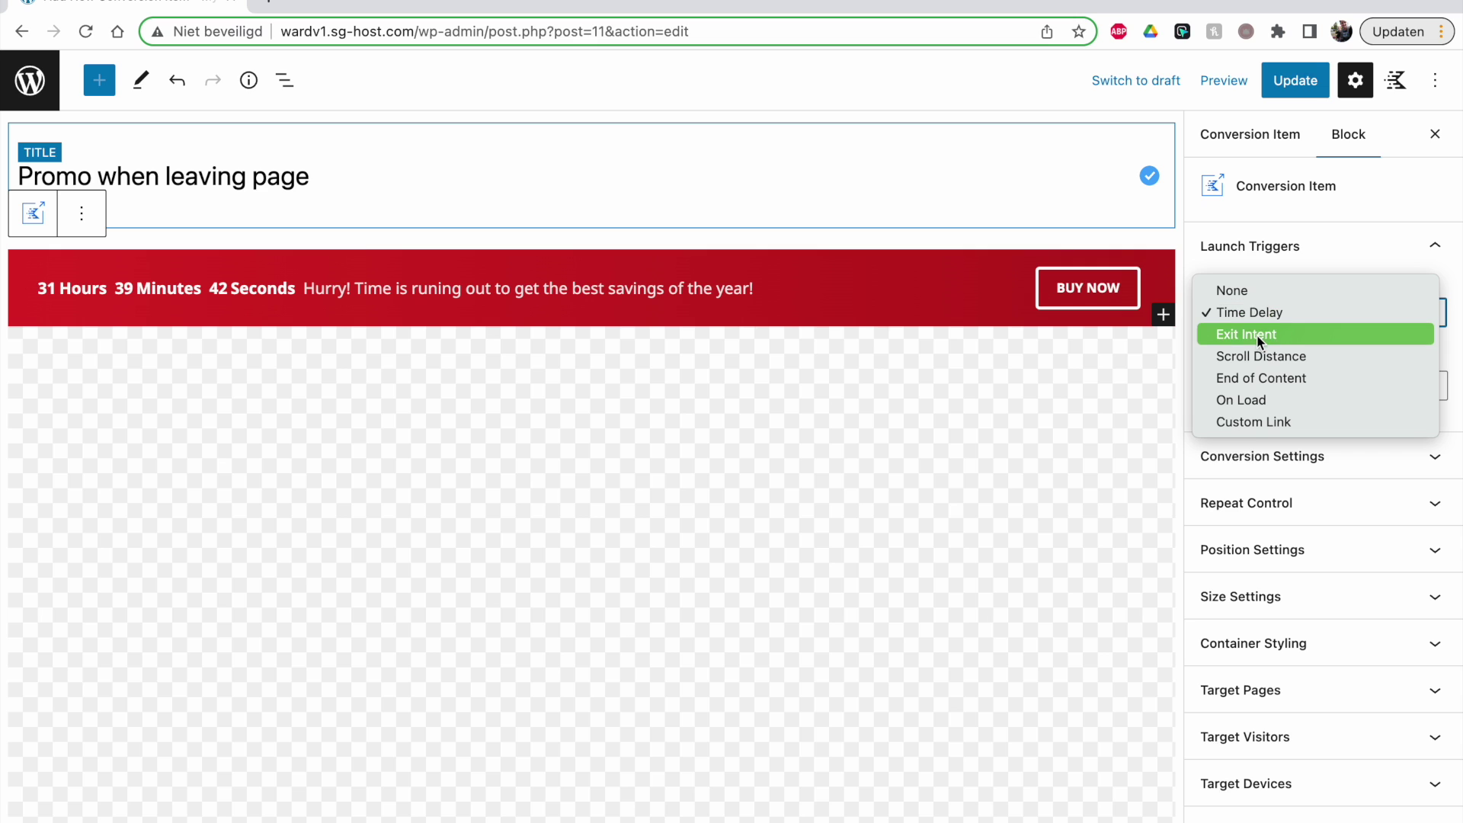
{"action": "left_click", "coordinate": [1256, 336]}
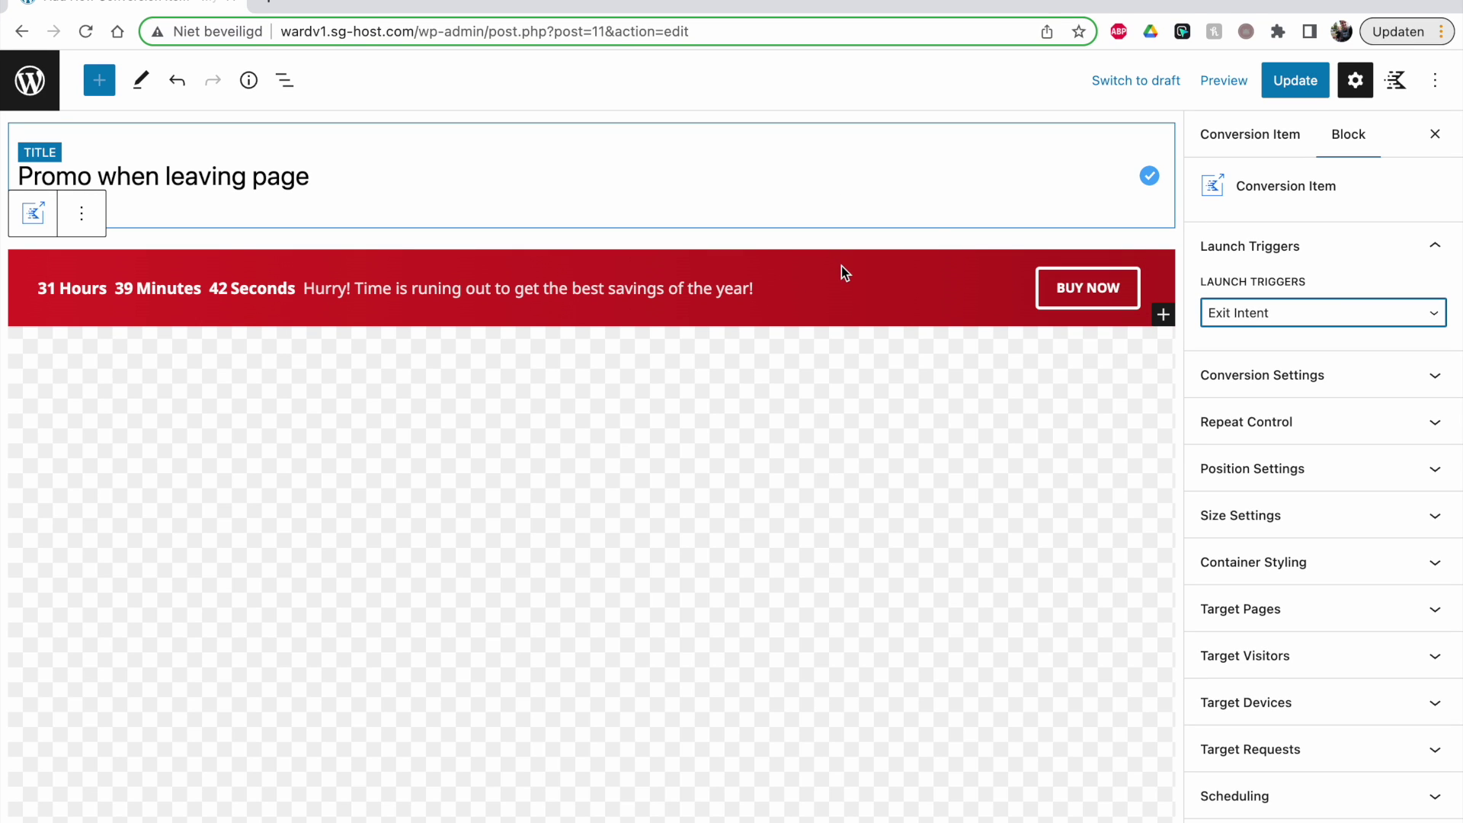
{"action": "left_click_drag", "start_coordinate": [77, 176], "coordinate": [311, 176]}
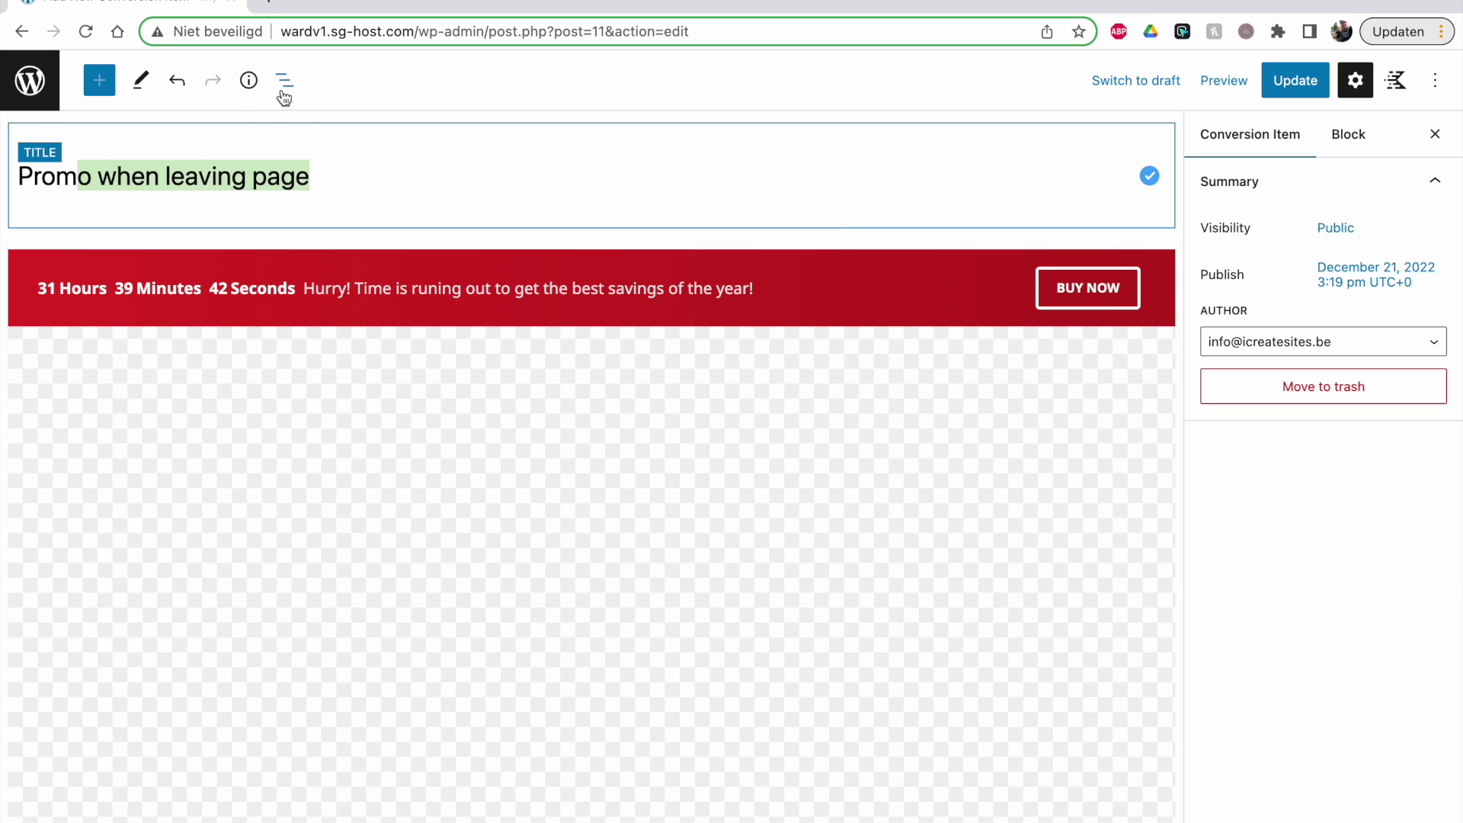
Step: Select the conversion item again and try Scroll Distance as its launch trigger
{"action": "left_click", "coordinate": [991, 297]}
{"action": "left_click", "coordinate": [1322, 312]}
{"action": "left_click", "coordinate": [1260, 335]}
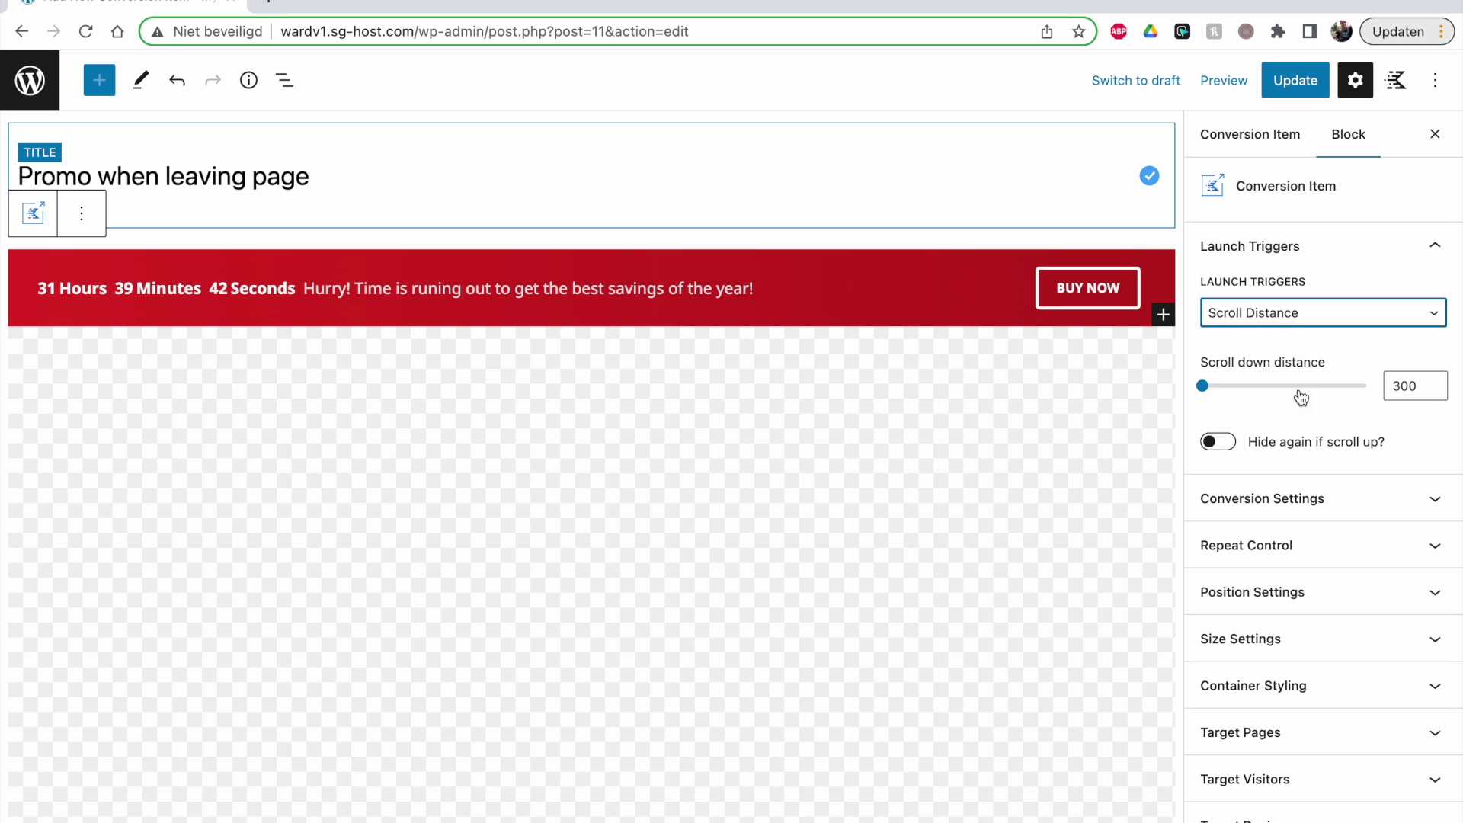
{"action": "scroll", "coordinate": [1042, 415], "scroll_direction": "down", "scroll_amount": 1}
{"action": "scroll", "coordinate": [1042, 408], "scroll_direction": "up", "scroll_amount": 2}
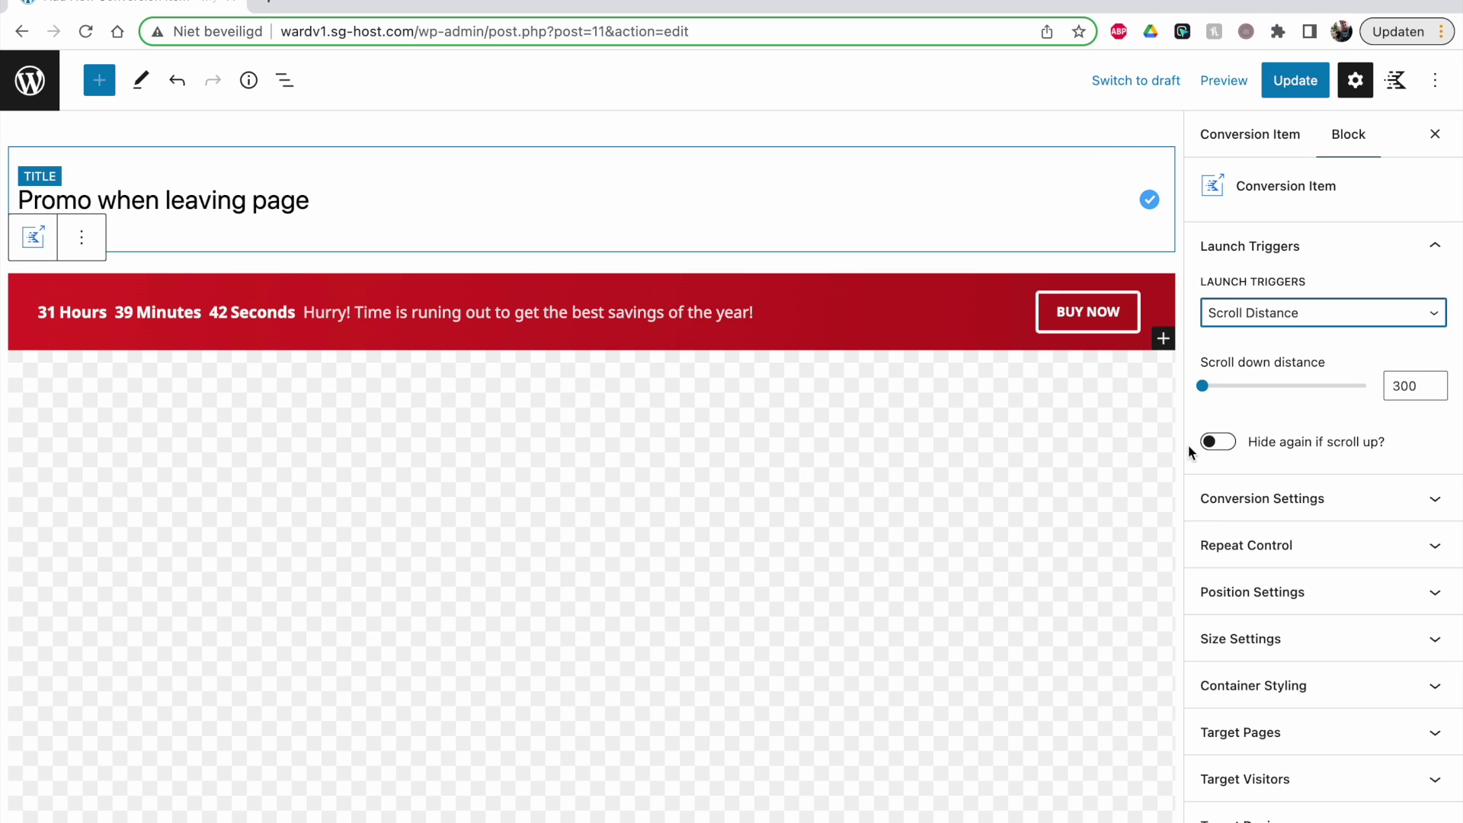
Step: Try On Load and Custom Link as the conversion item's launch trigger
{"action": "left_click", "coordinate": [1254, 314]}
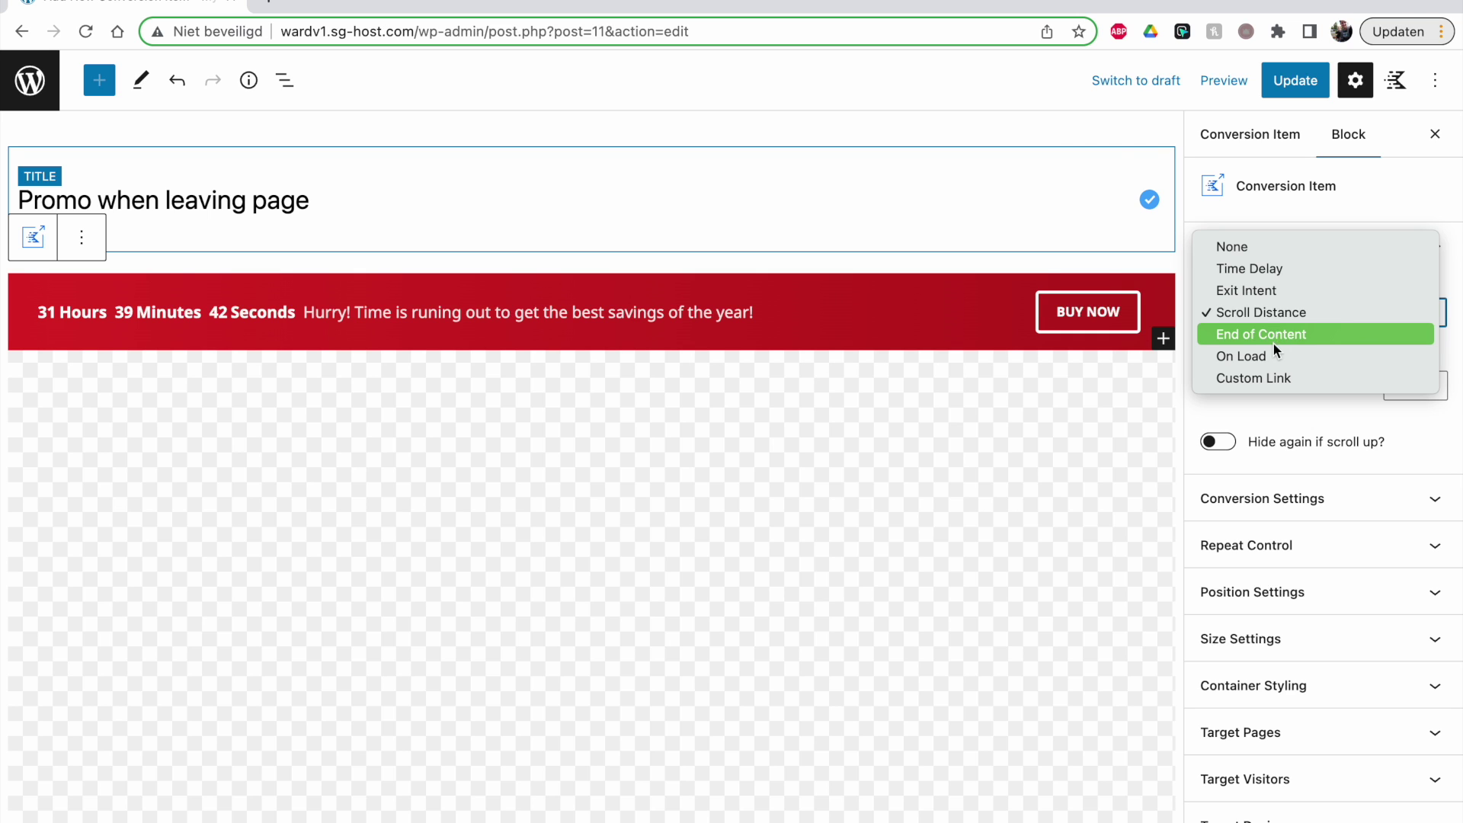
{"action": "left_click", "coordinate": [1264, 355]}
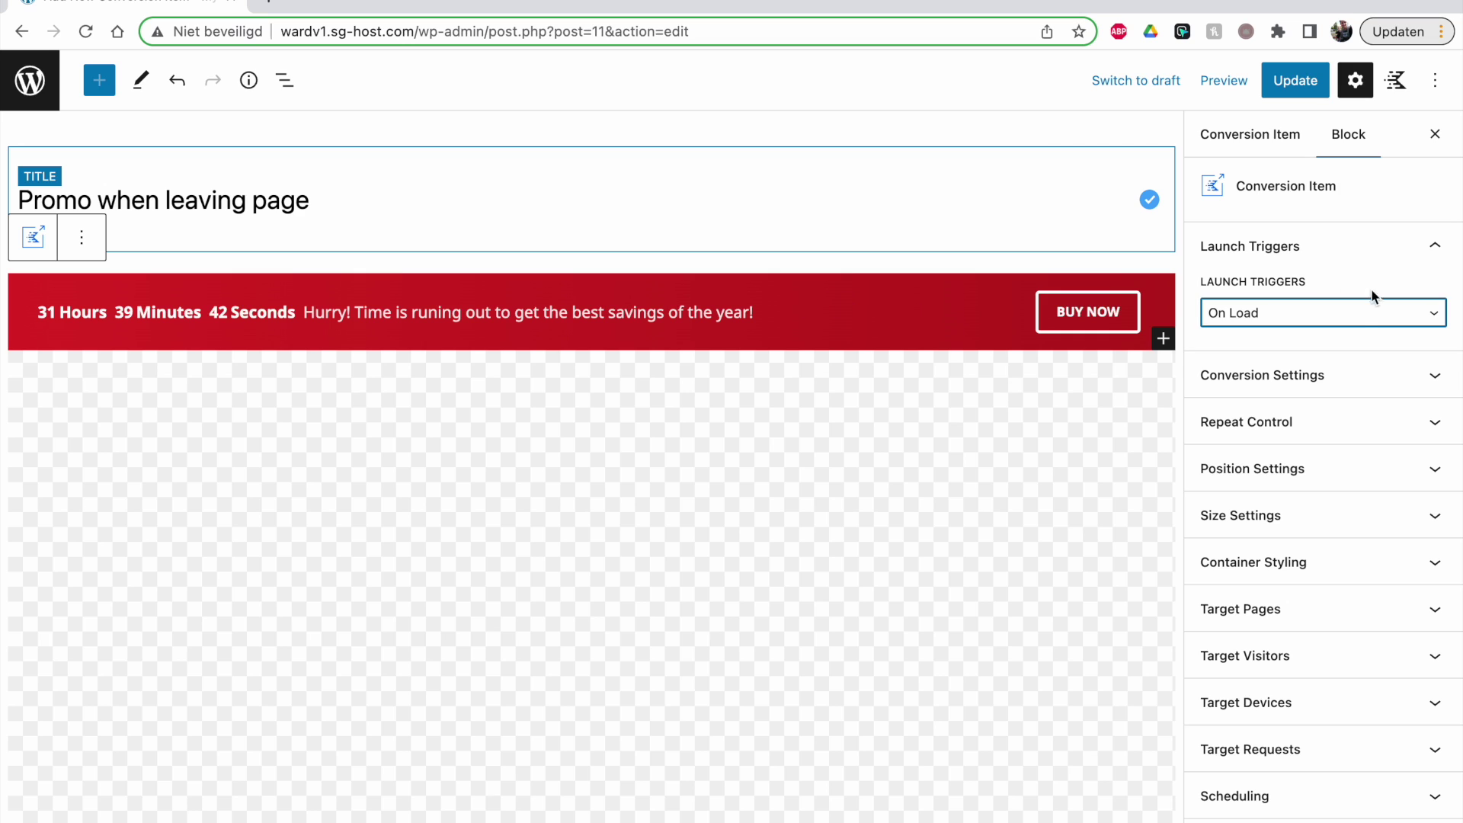
{"action": "left_click", "coordinate": [1351, 314]}
{"action": "left_click", "coordinate": [1319, 340]}
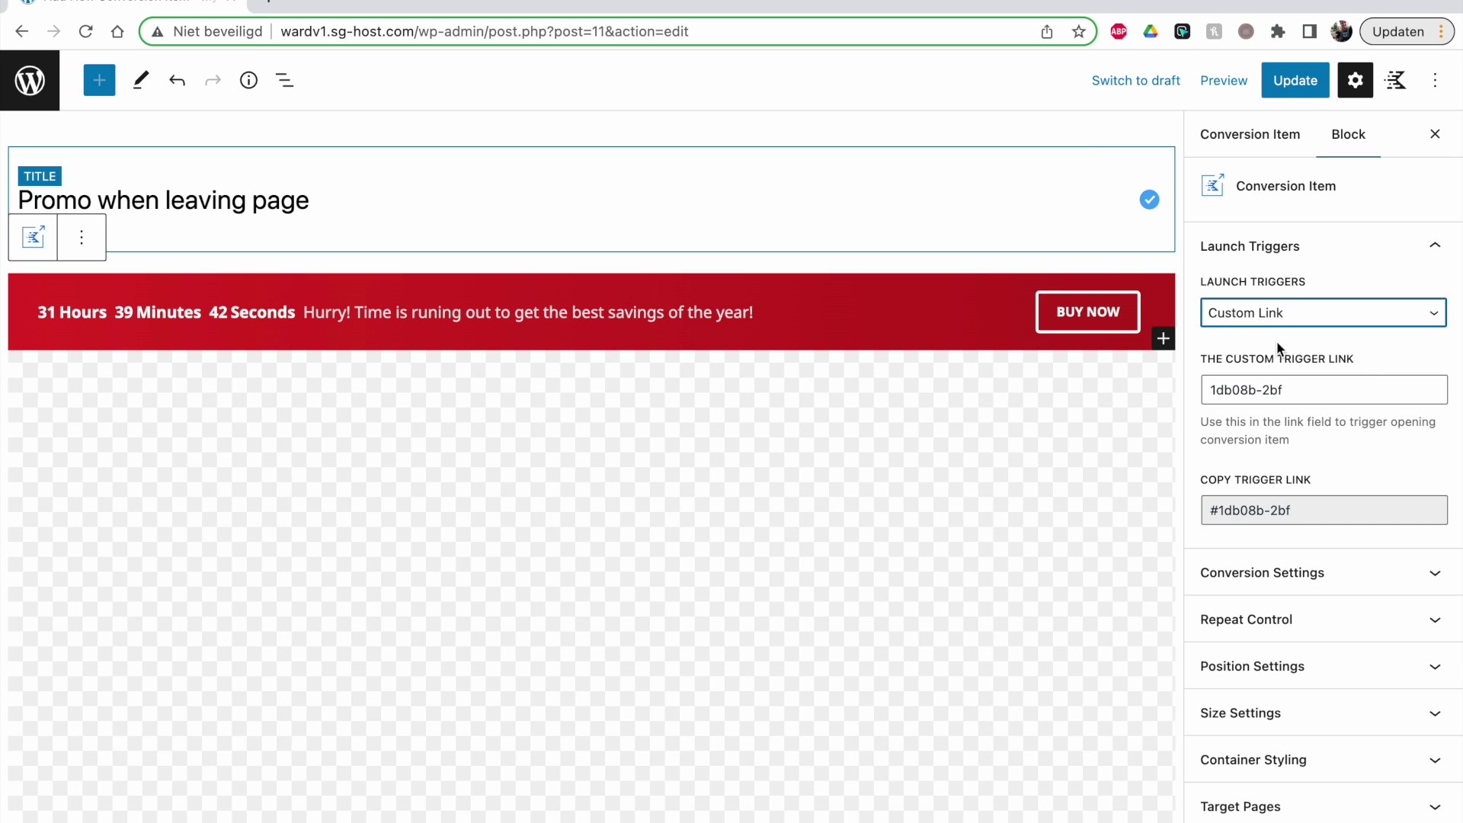
Step: Set the launch trigger back to Exit Intent and keep Banner as the conversion type in the Conversion Settings
{"action": "left_click", "coordinate": [1275, 314]}
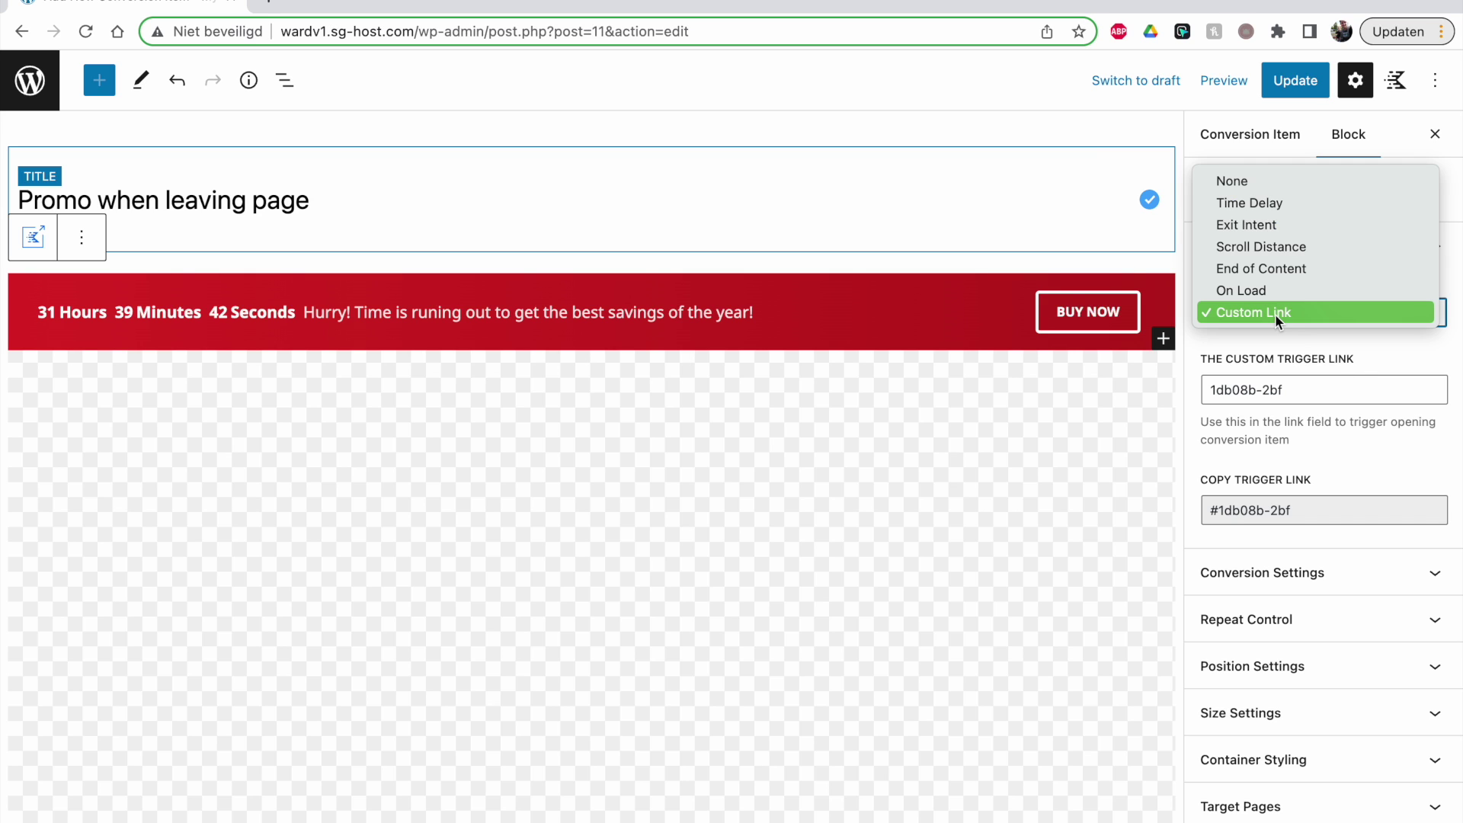
{"action": "left_click", "coordinate": [1244, 224]}
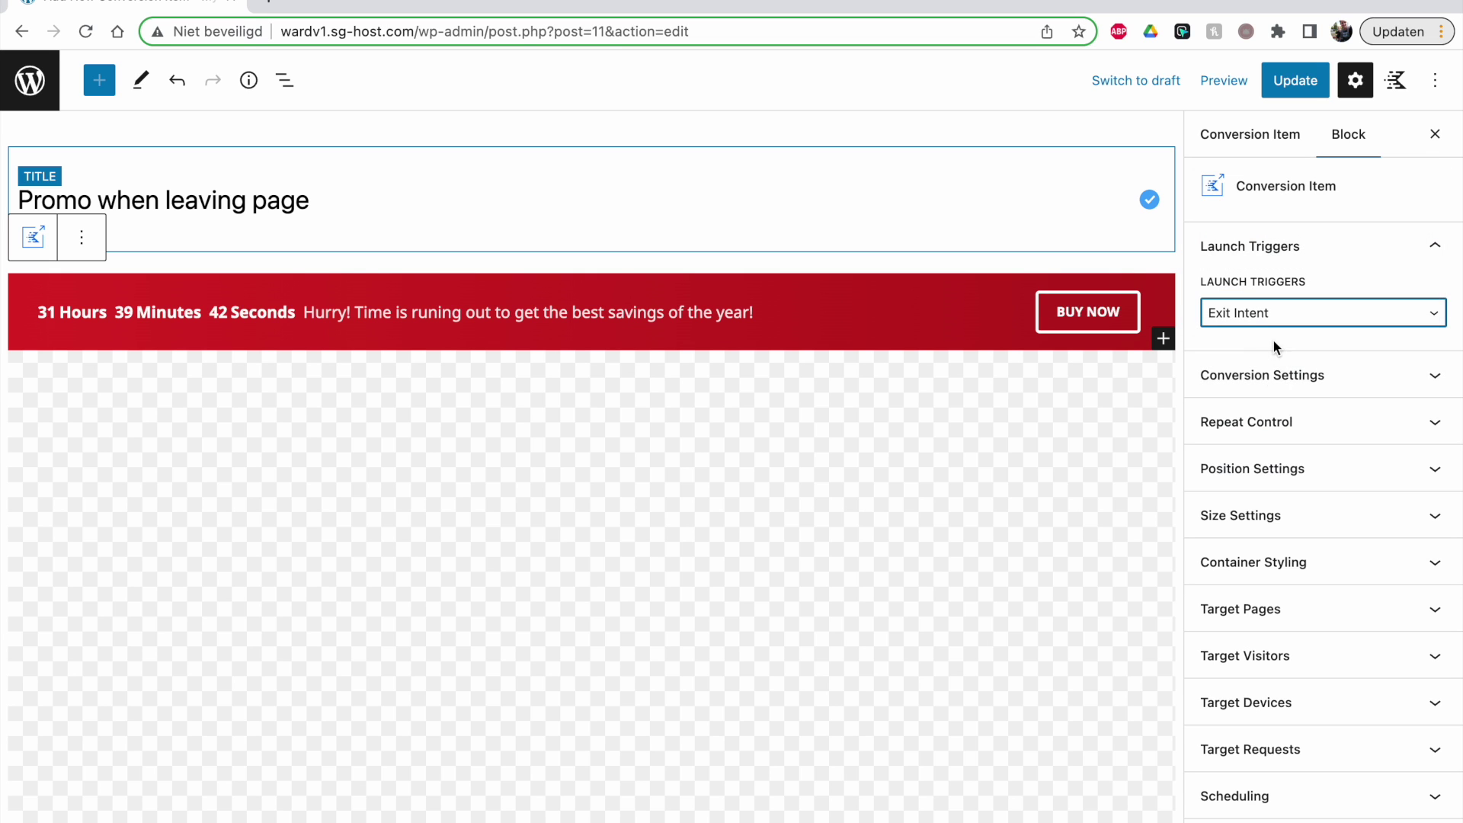
{"action": "left_click", "coordinate": [1277, 374]}
{"action": "scroll", "coordinate": [1274, 375], "scroll_direction": "down", "scroll_amount": 2}
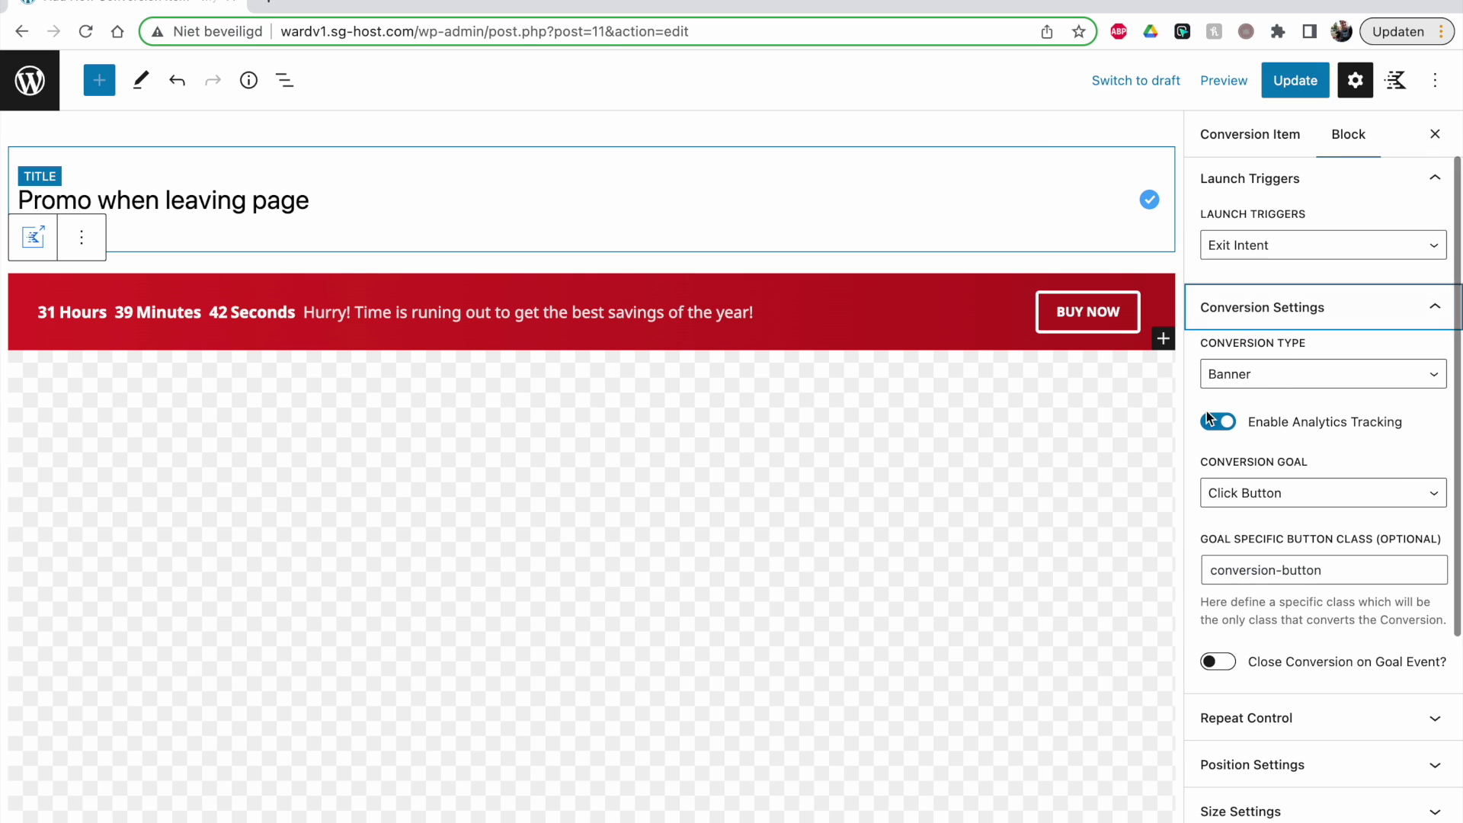
{"action": "left_click", "coordinate": [1261, 381]}
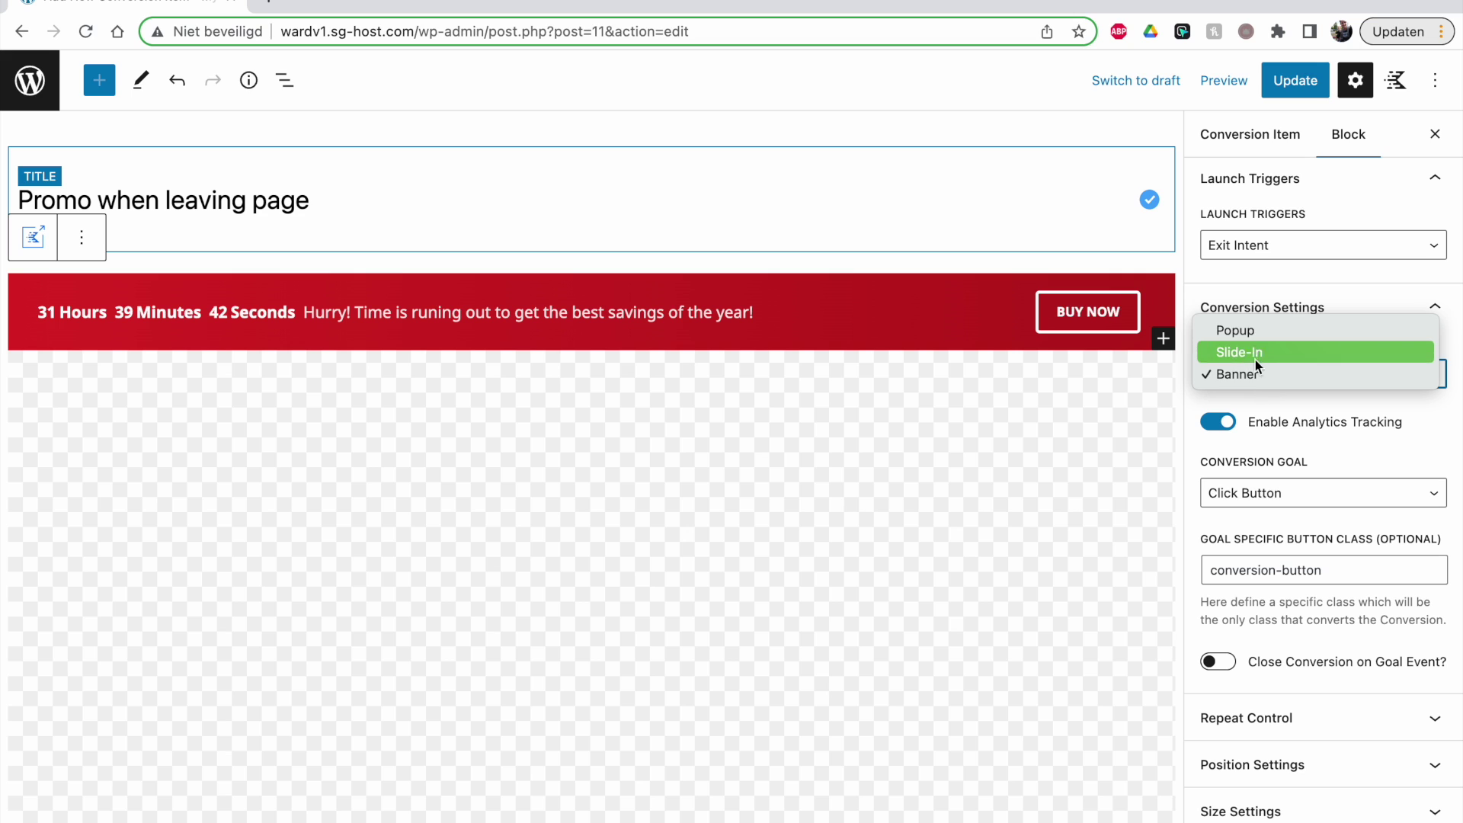
{"action": "left_click", "coordinate": [1257, 374]}
{"action": "scroll", "coordinate": [1255, 381], "scroll_direction": "down", "scroll_amount": 2}
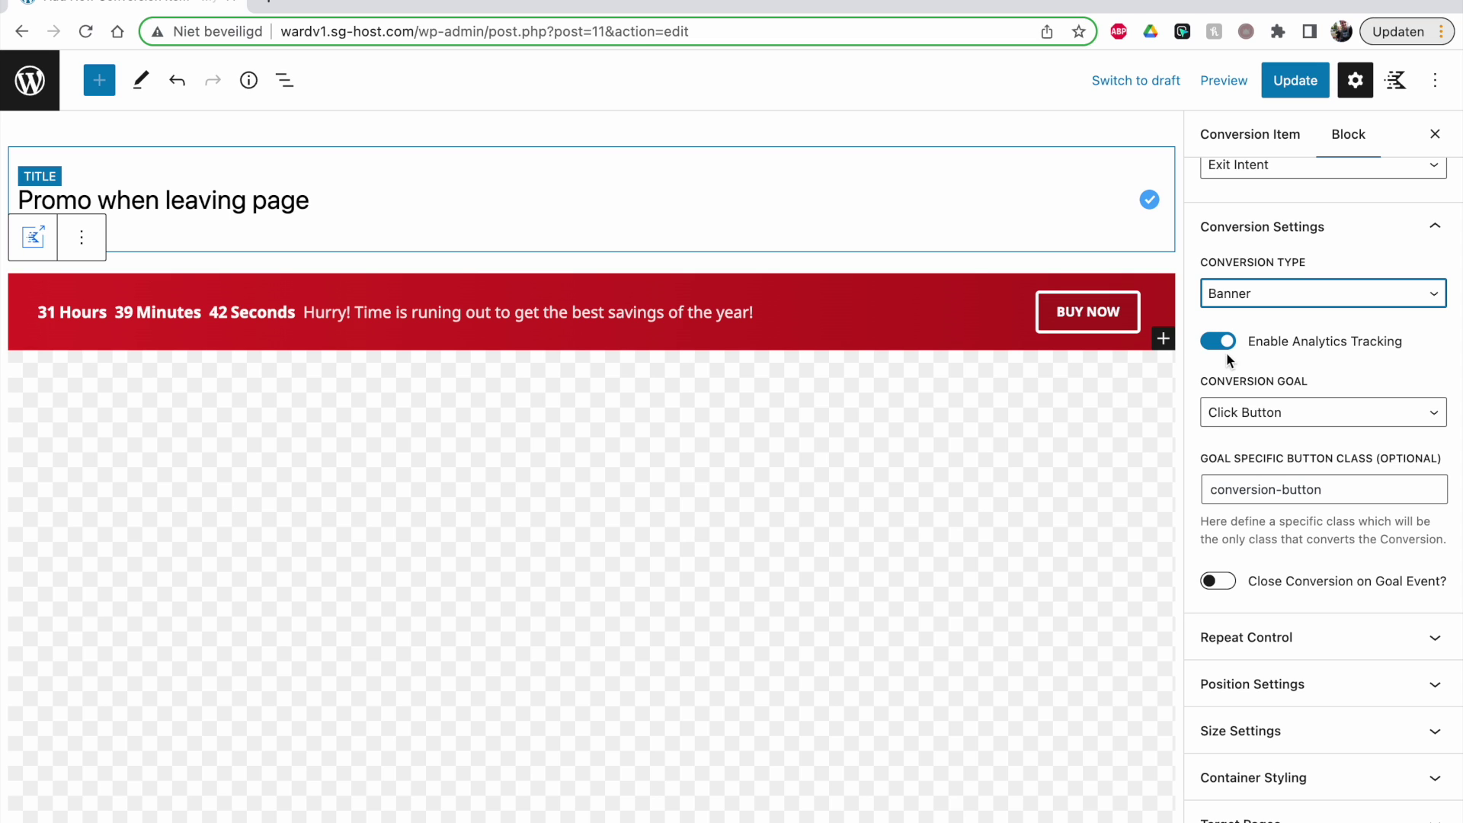
{"action": "scroll", "coordinate": [1324, 408], "scroll_direction": "down", "scroll_amount": 1}
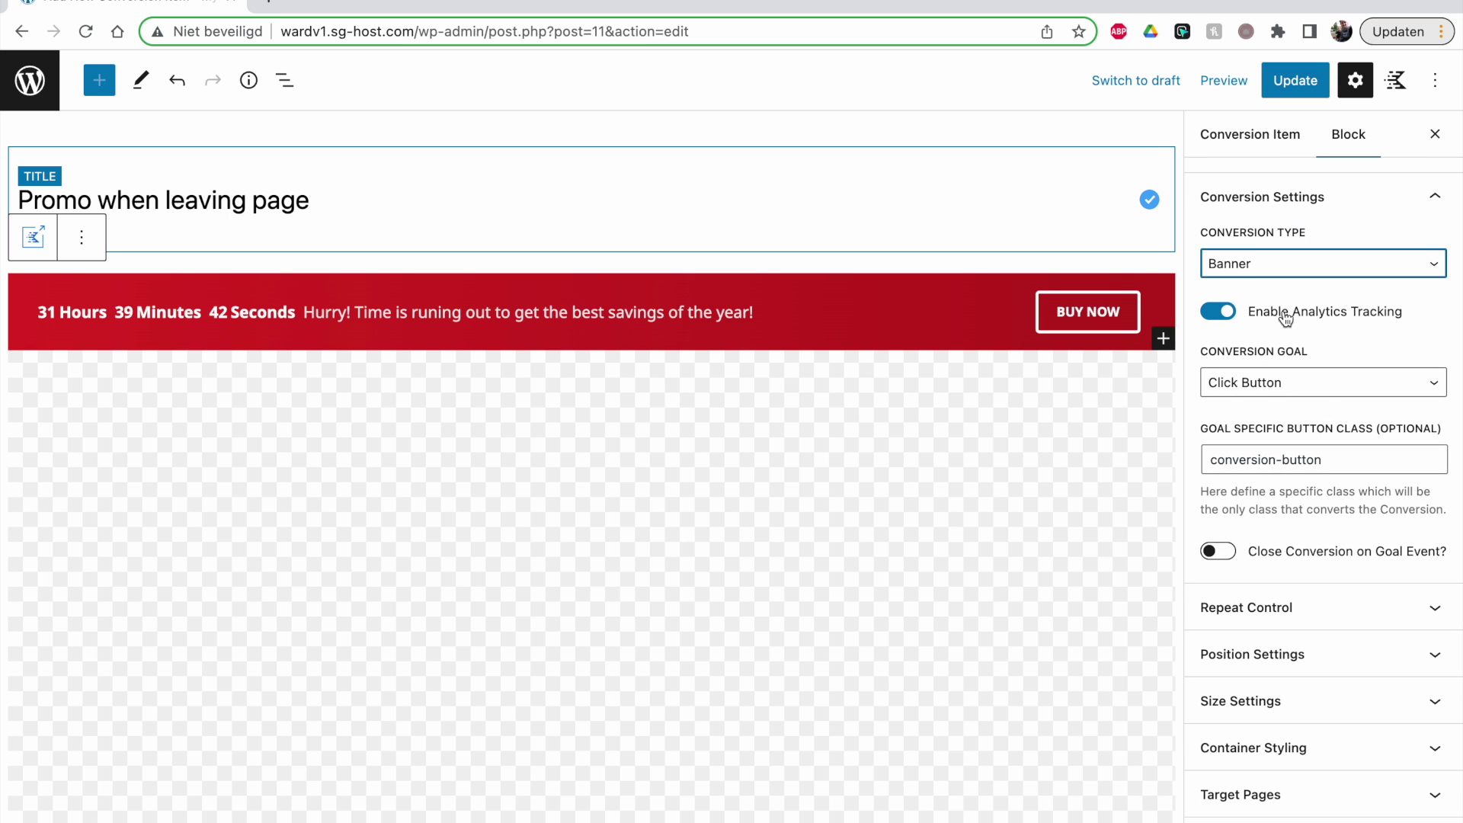
Step: Try Submit Form as the conversion goal and restore it to Click Button
{"action": "left_click", "coordinate": [1269, 380]}
{"action": "key", "text": "Escape"}
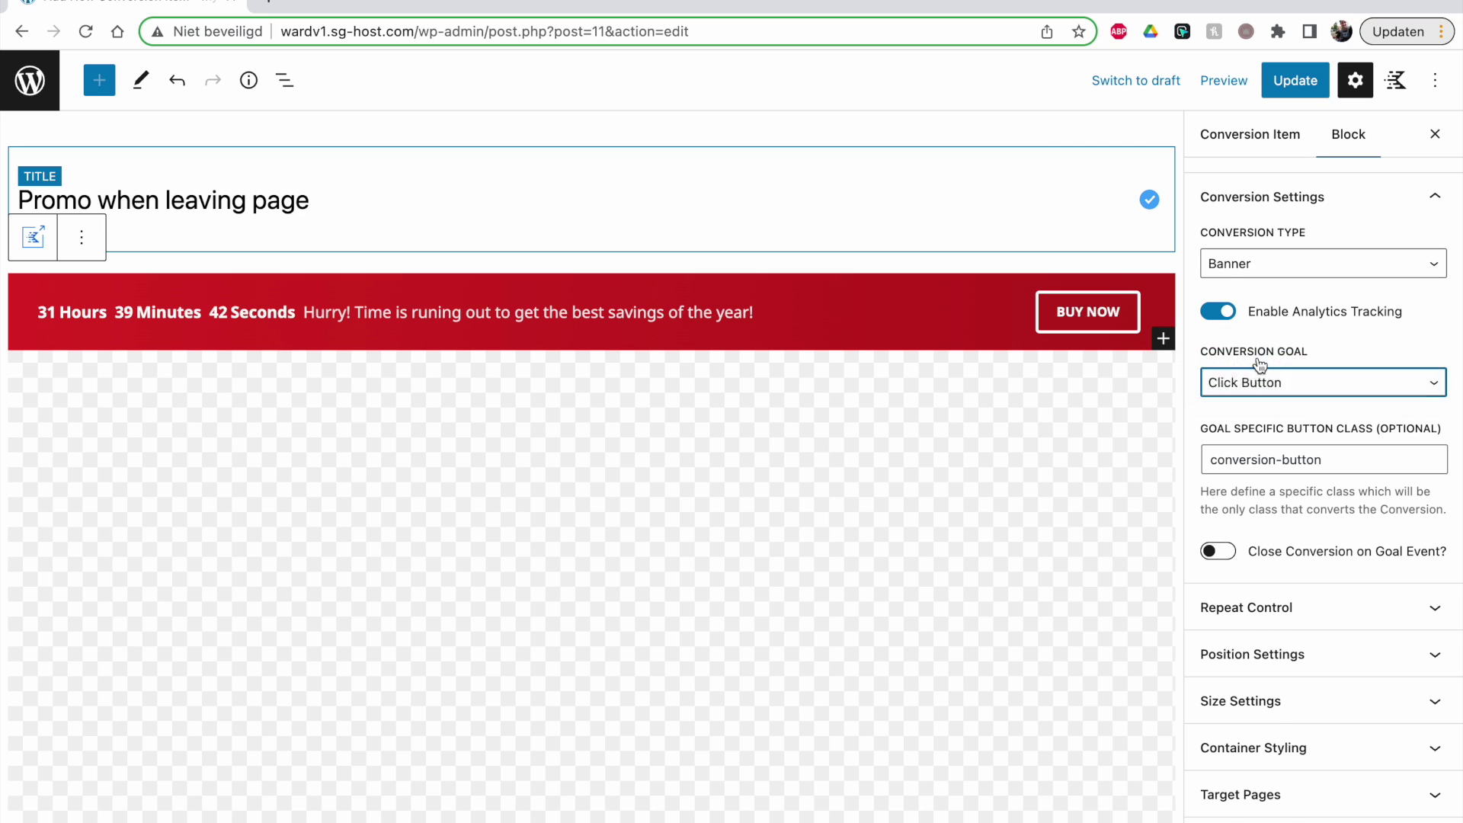
{"action": "left_click", "coordinate": [1259, 384]}
{"action": "left_click", "coordinate": [1259, 384]}
{"action": "left_click", "coordinate": [1259, 385]}
{"action": "left_click", "coordinate": [1256, 409]}
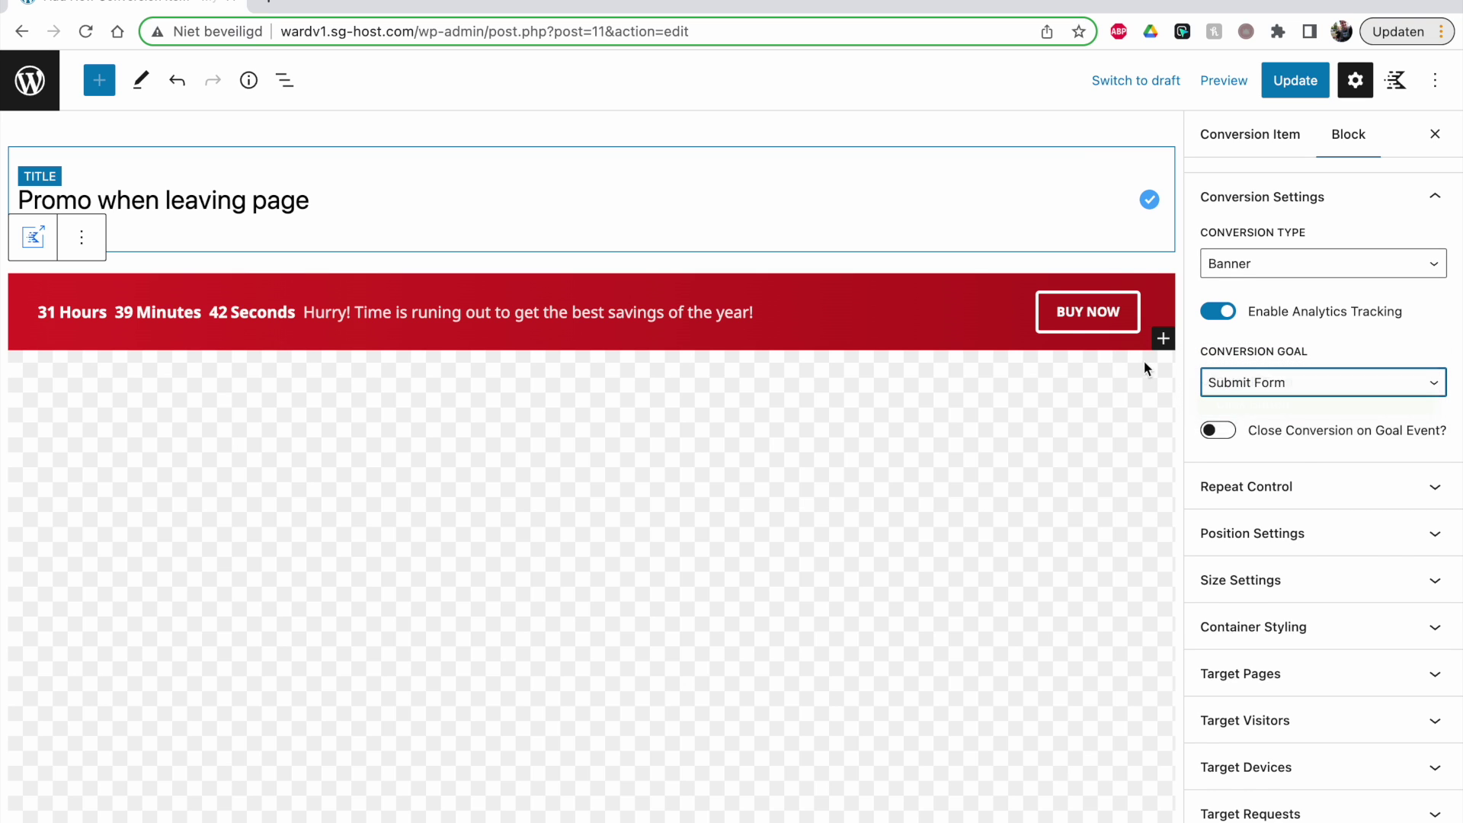
{"action": "left_click", "coordinate": [1255, 394]}
{"action": "left_click", "coordinate": [1270, 461]}
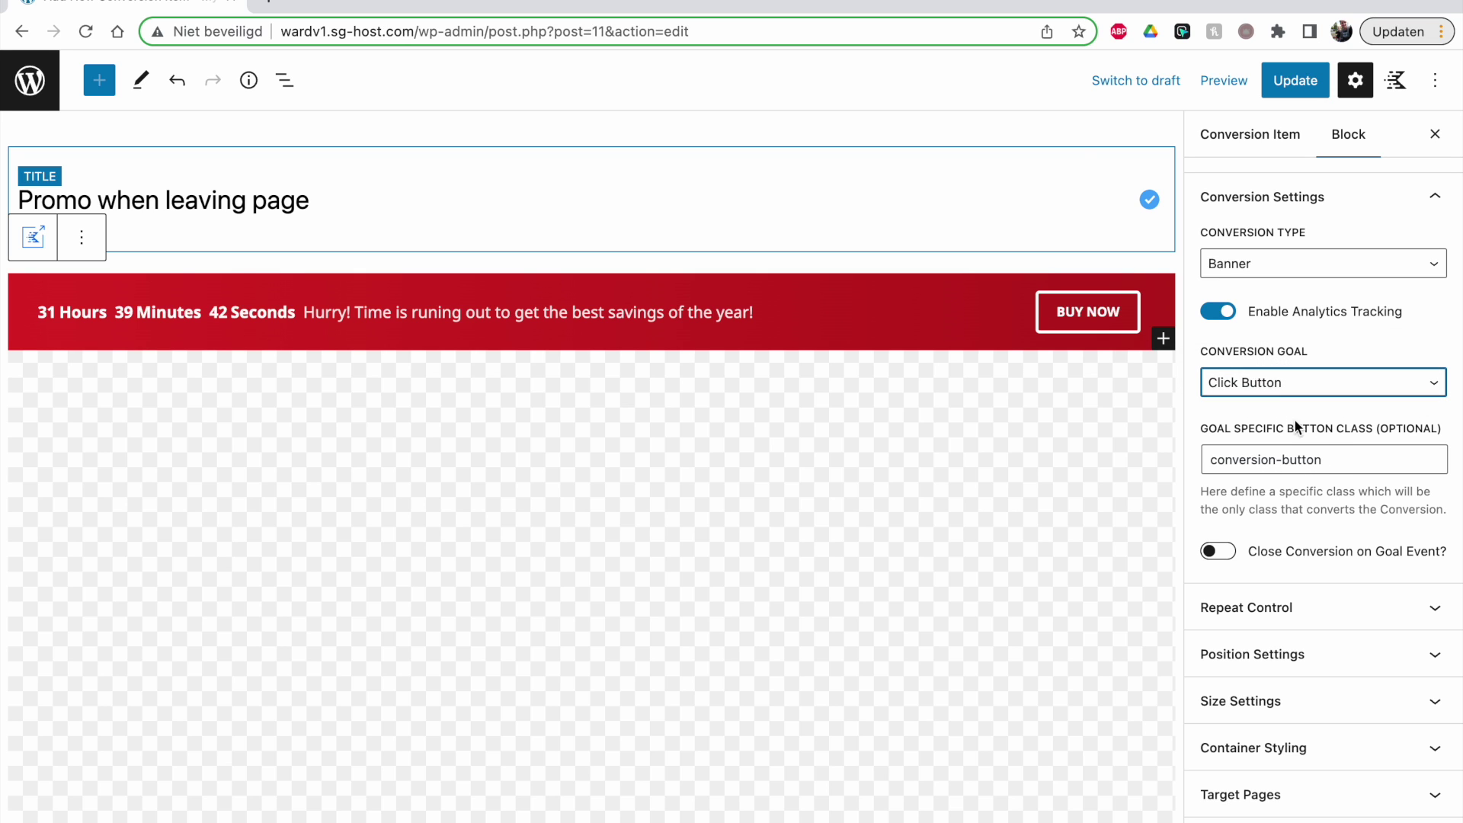
Step: Expand the block outline down to the Advanced Button and open its advanced setting for additional CSS classes
{"action": "left_click_drag", "start_coordinate": [1205, 462], "coordinate": [1329, 460]}
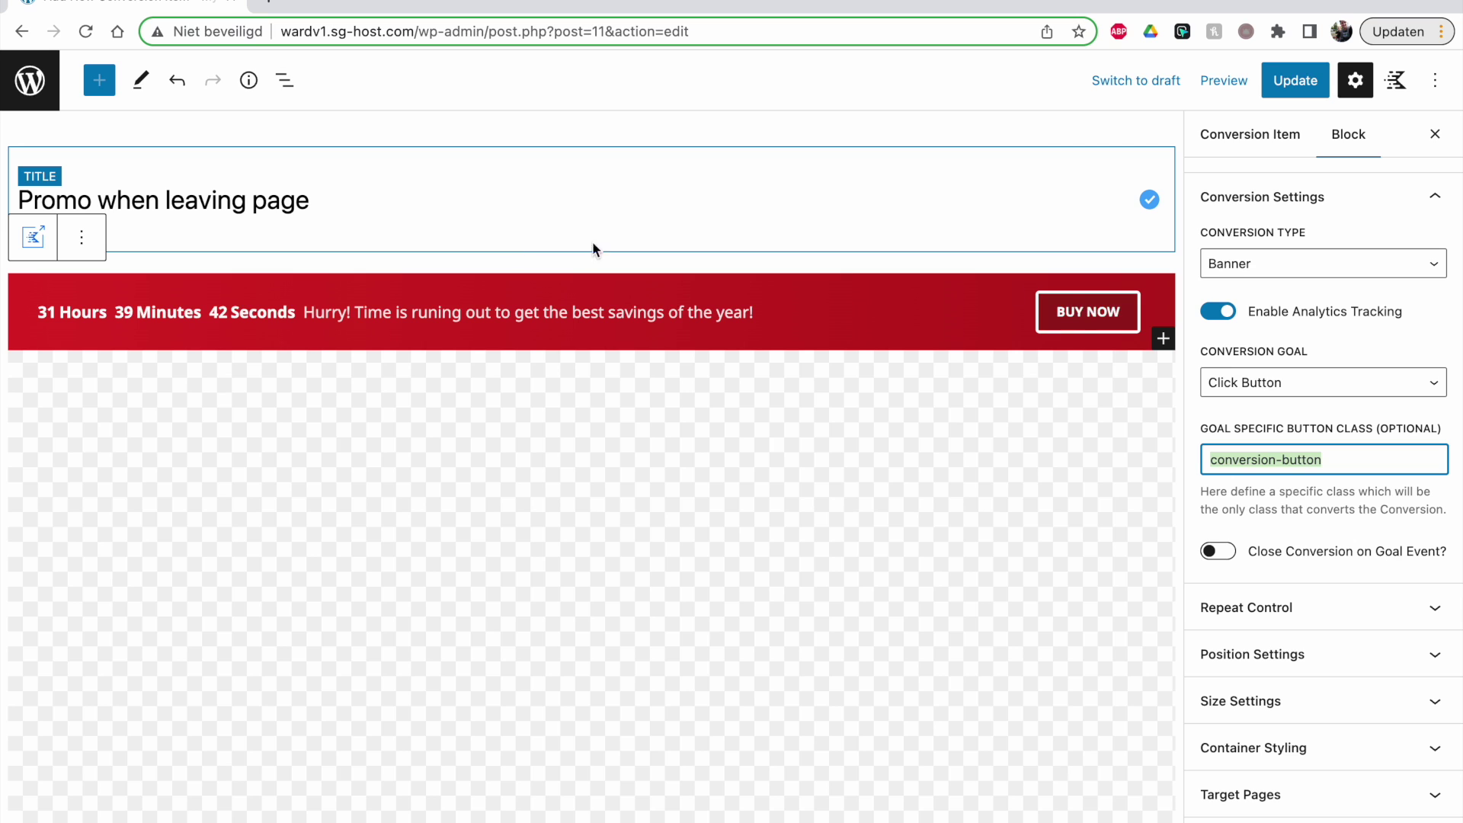
{"action": "left_click", "coordinate": [284, 80]}
{"action": "left_click", "coordinate": [20, 187]}
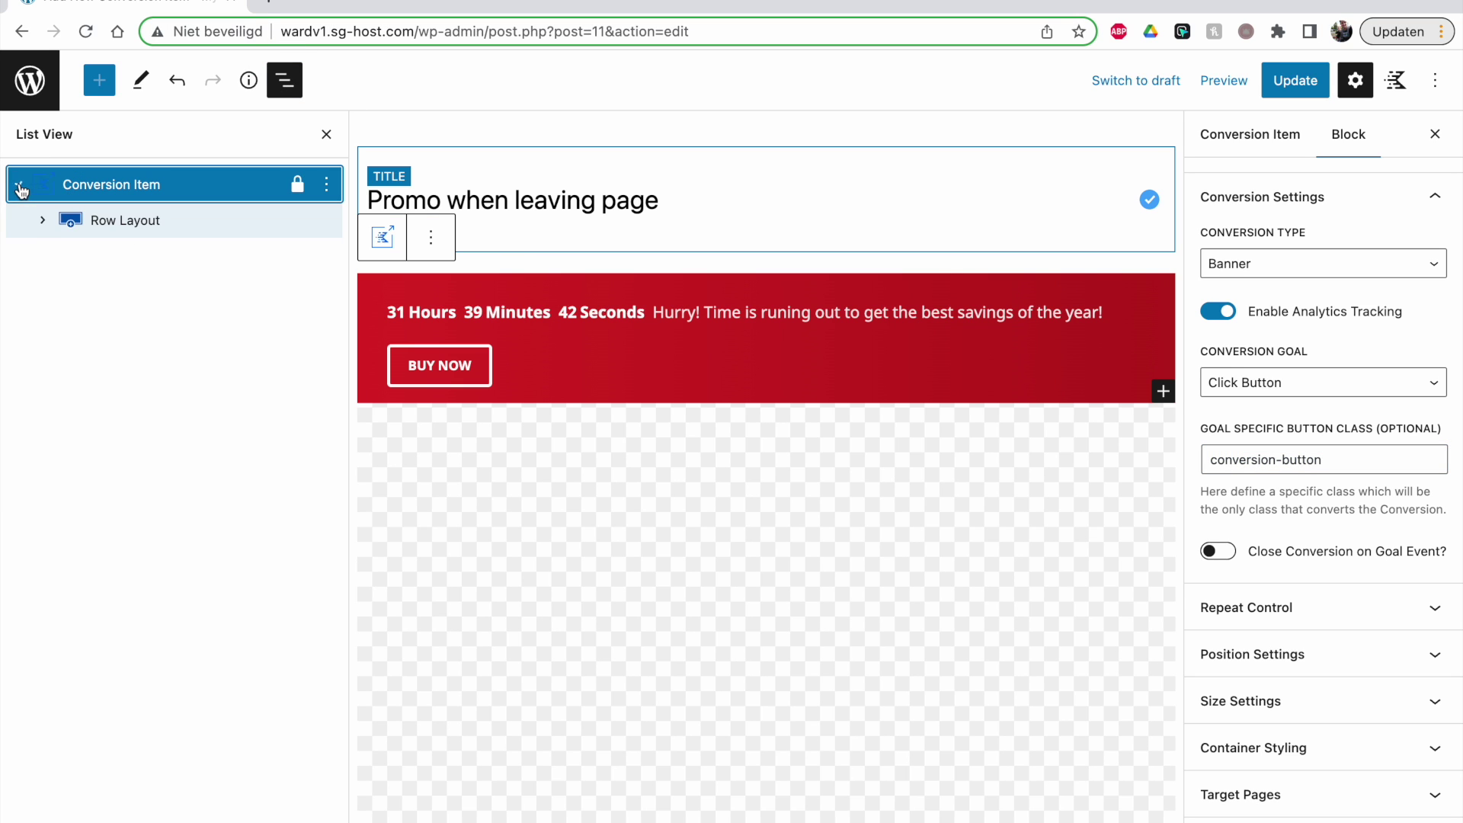
{"action": "left_click", "coordinate": [67, 230]}
{"action": "left_click", "coordinate": [43, 221]}
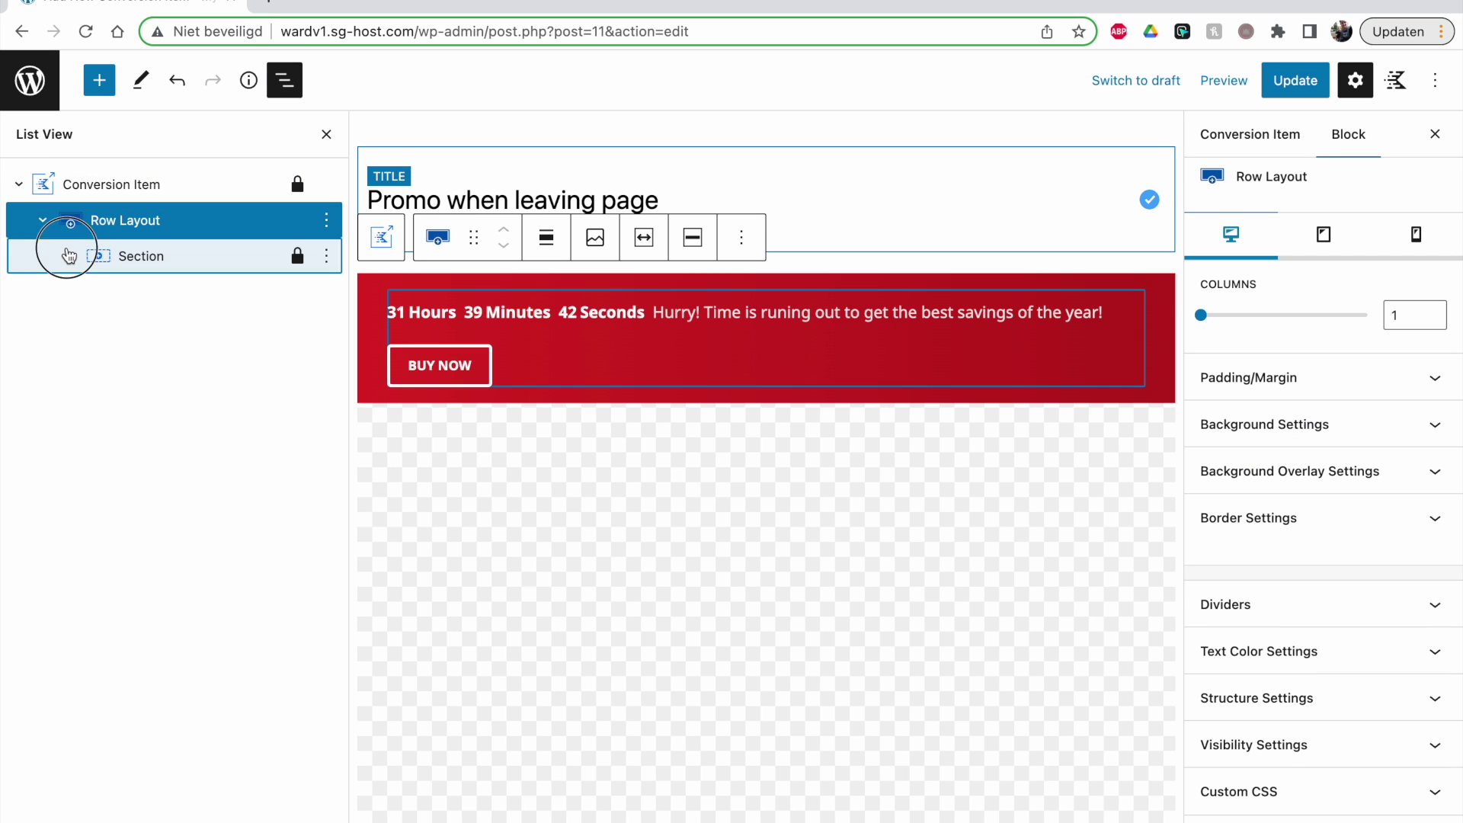
{"action": "left_click", "coordinate": [68, 255]}
{"action": "left_click", "coordinate": [172, 341]}
{"action": "left_click", "coordinate": [1256, 647]}
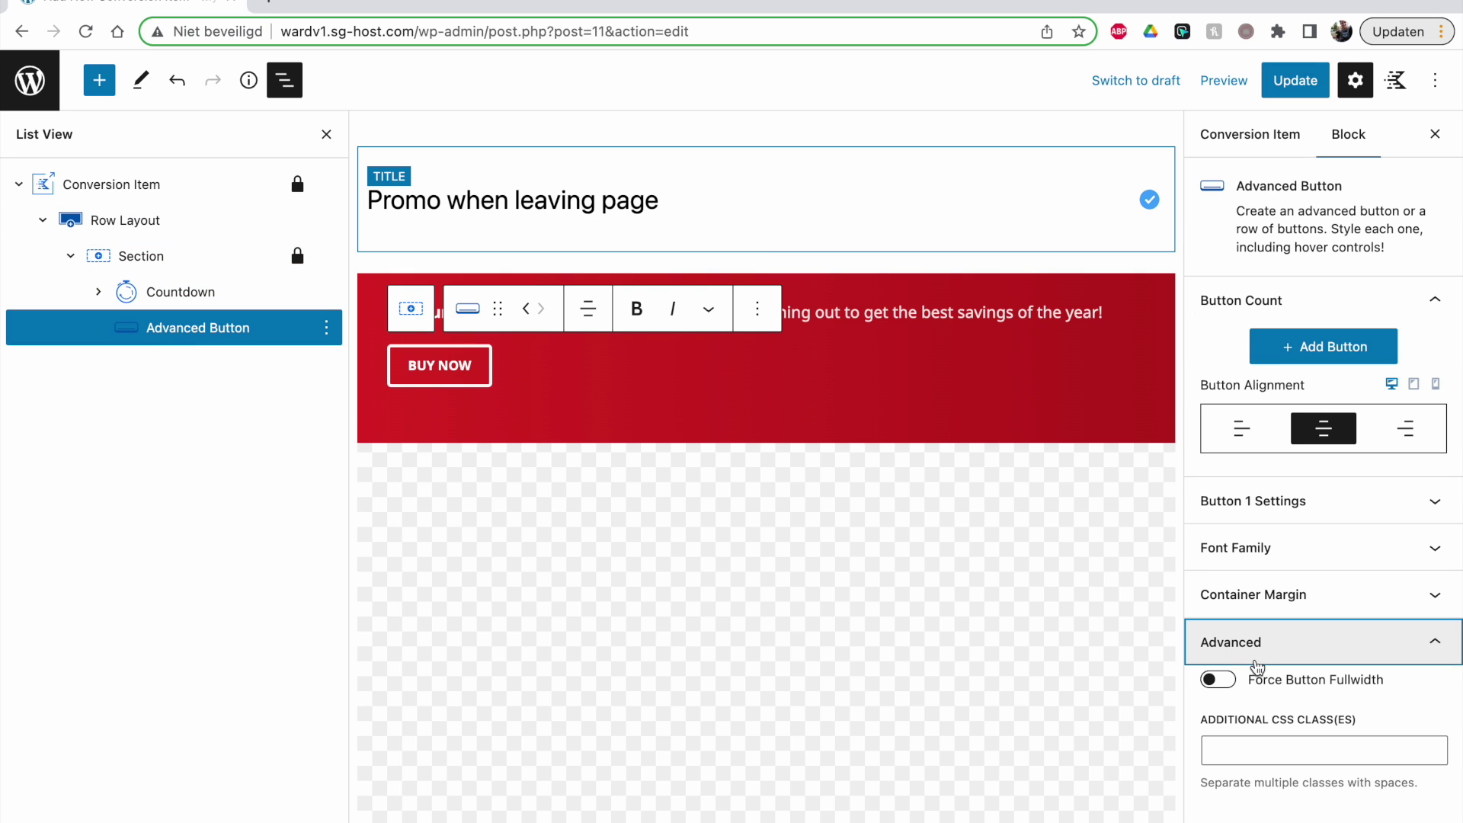
{"action": "left_click", "coordinate": [1254, 759]}
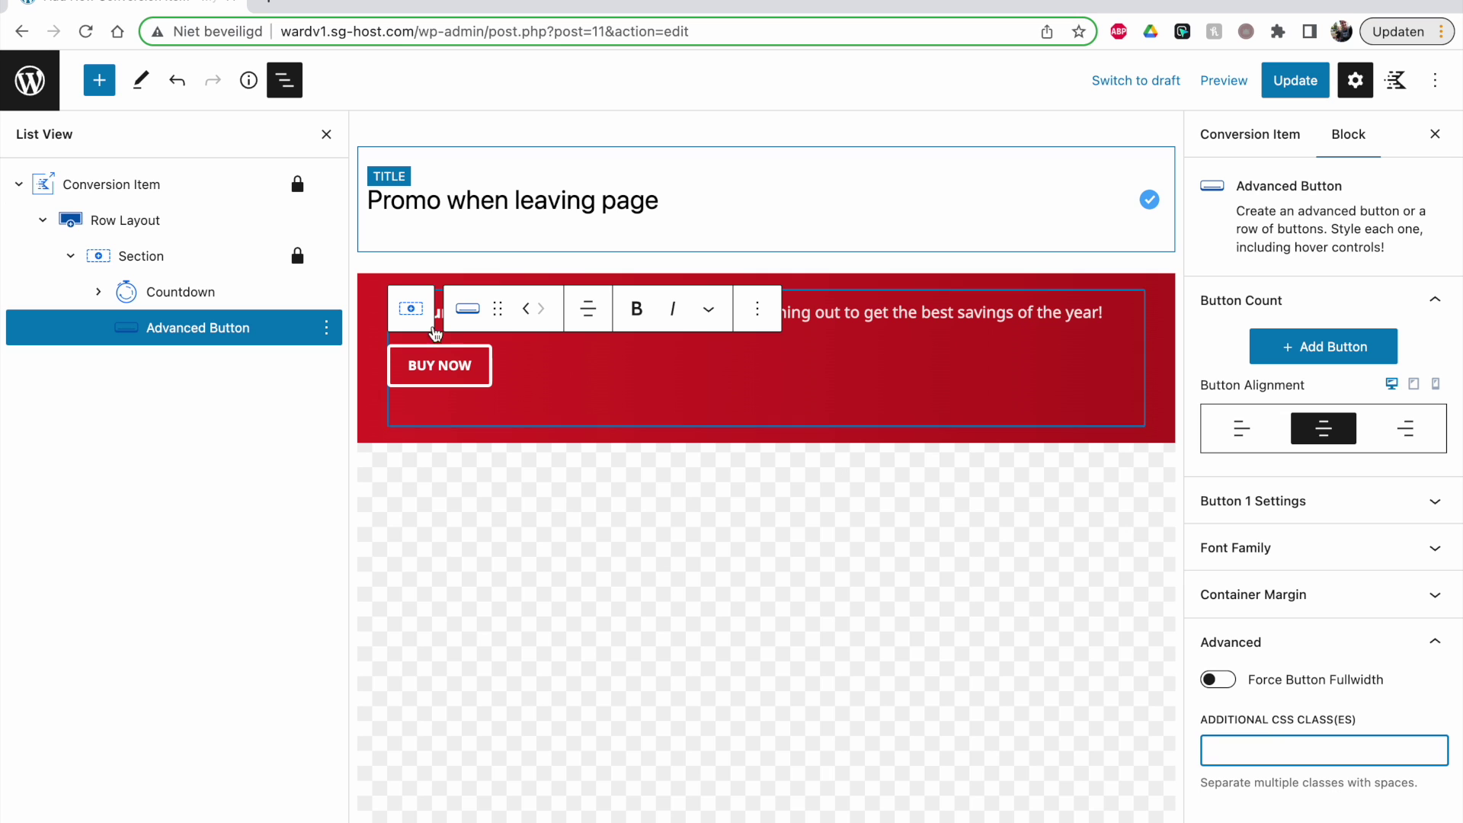
Step: Copy the goal-specific button class conversion-button from the conversion item's Conversion Settings
{"action": "left_click", "coordinate": [139, 188]}
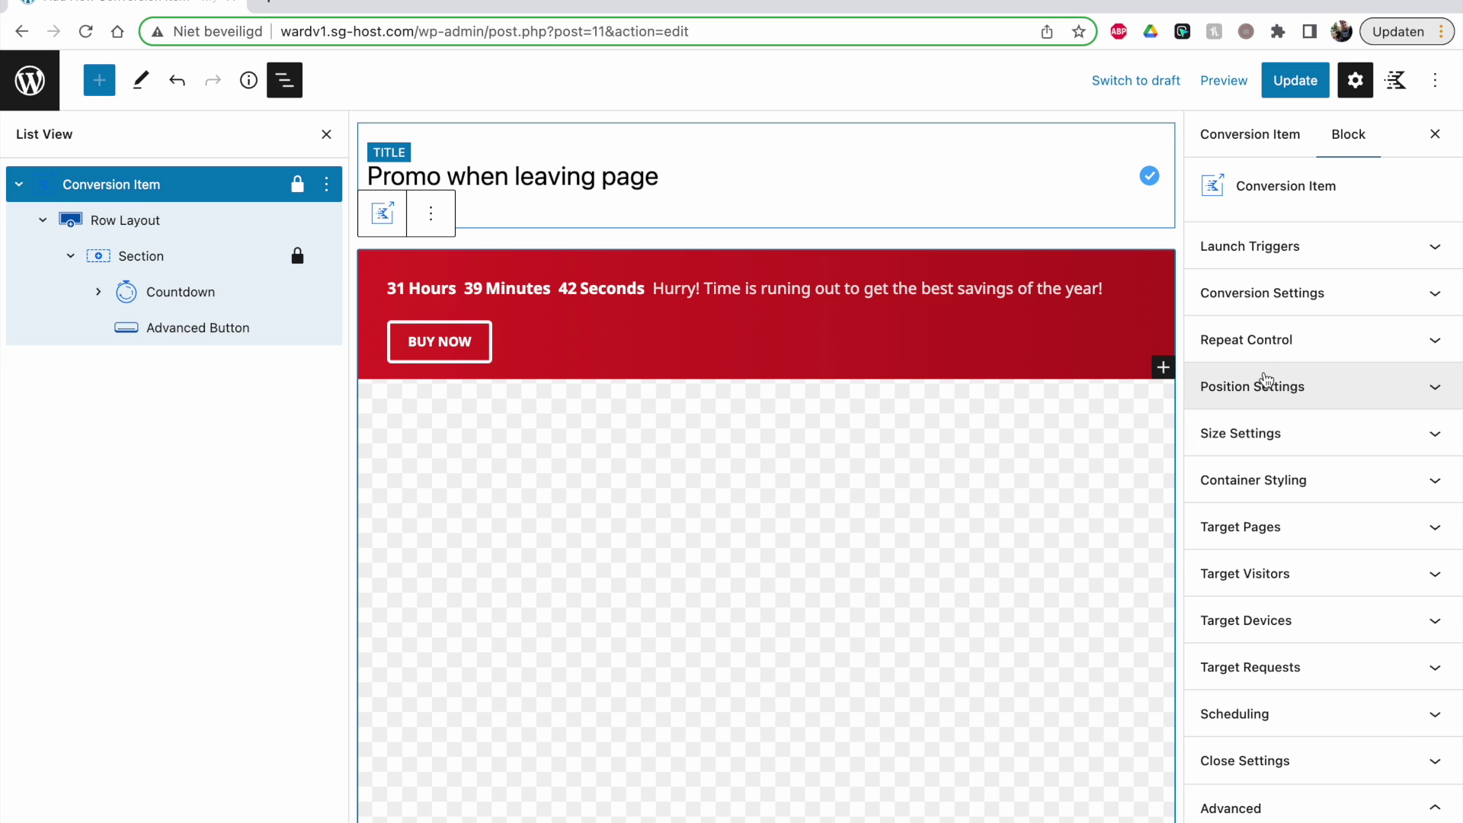
{"action": "left_click", "coordinate": [1269, 320]}
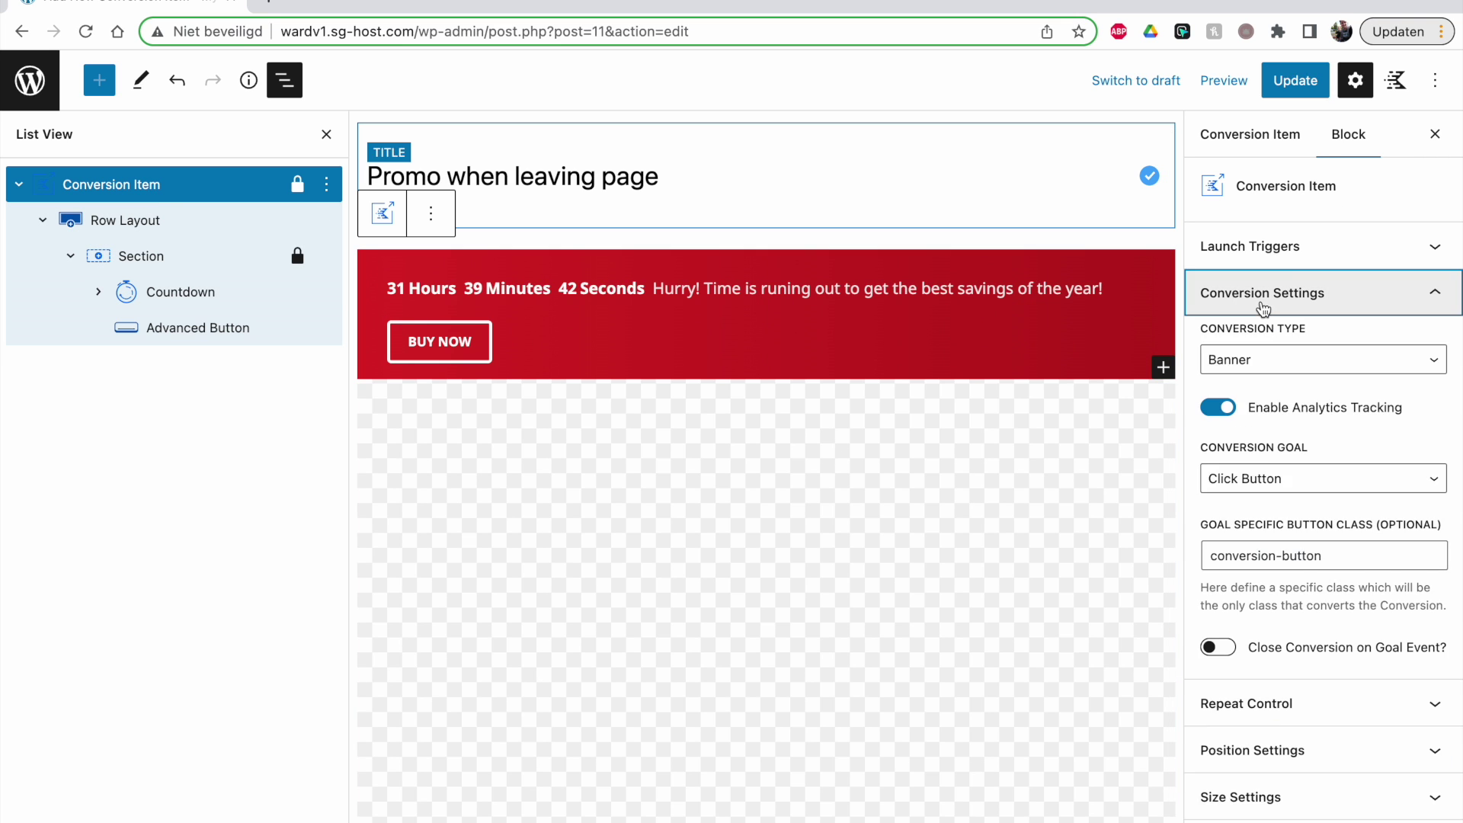
{"action": "triple_click", "coordinate": [1311, 554]}
{"action": "key", "text": "super+c"}
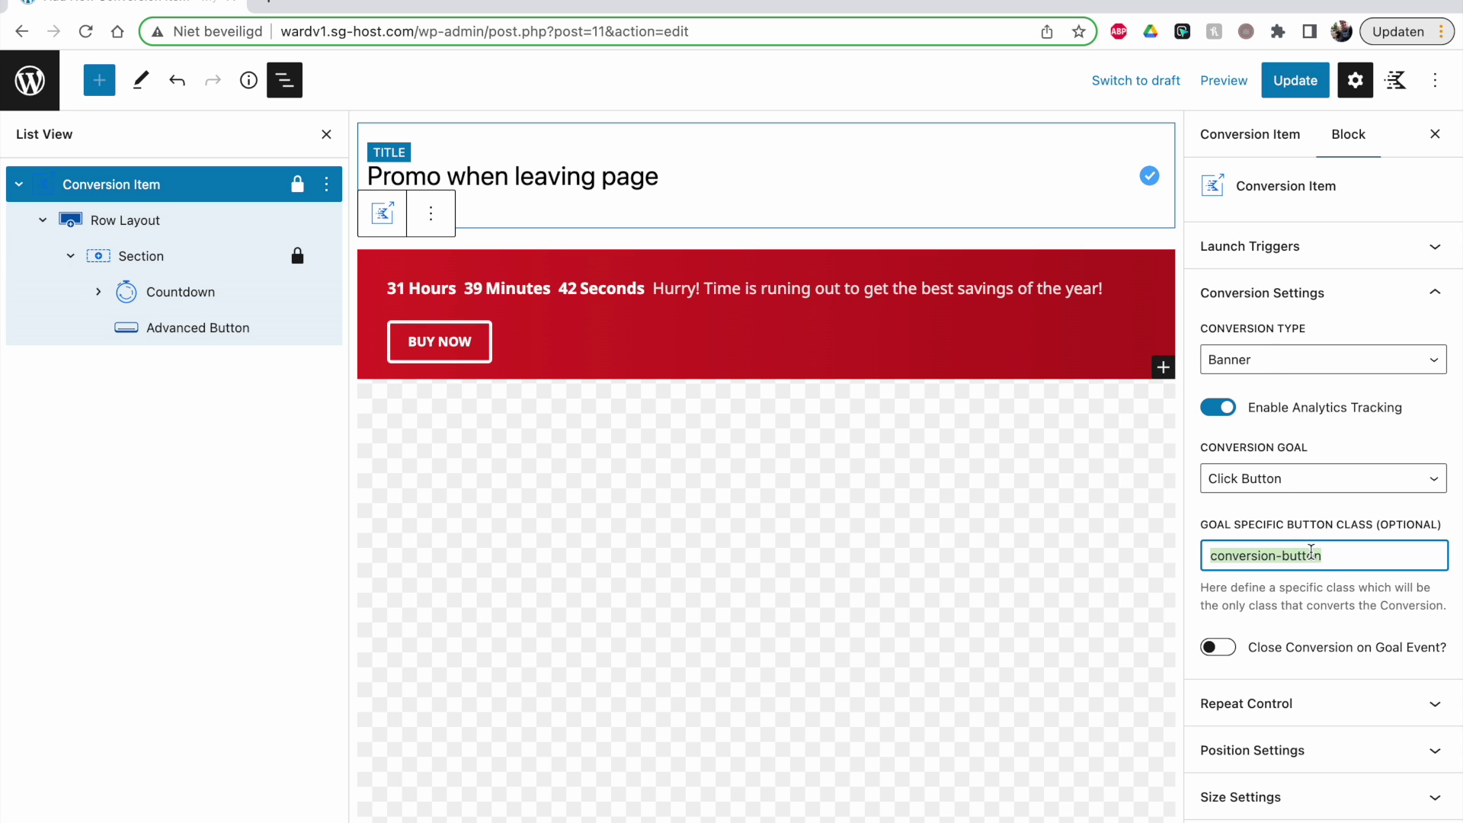
Step: Paste conversion-button as the Advanced Button's additional CSS class and update the conversion item
{"action": "left_click", "coordinate": [190, 336]}
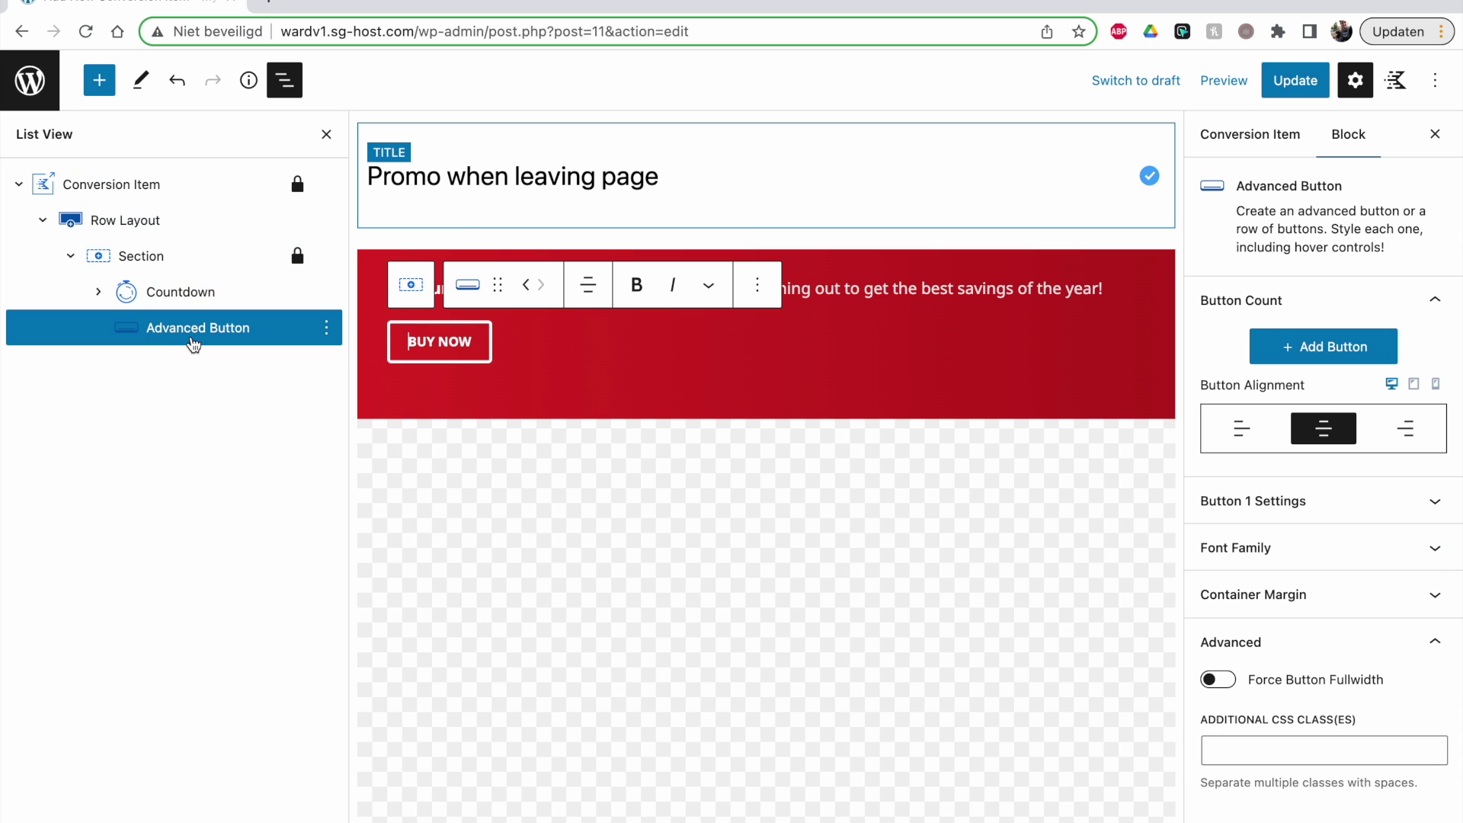
{"action": "left_click", "coordinate": [1249, 753]}
{"action": "key", "text": "super+v"}
{"action": "left_click", "coordinate": [1305, 82]}
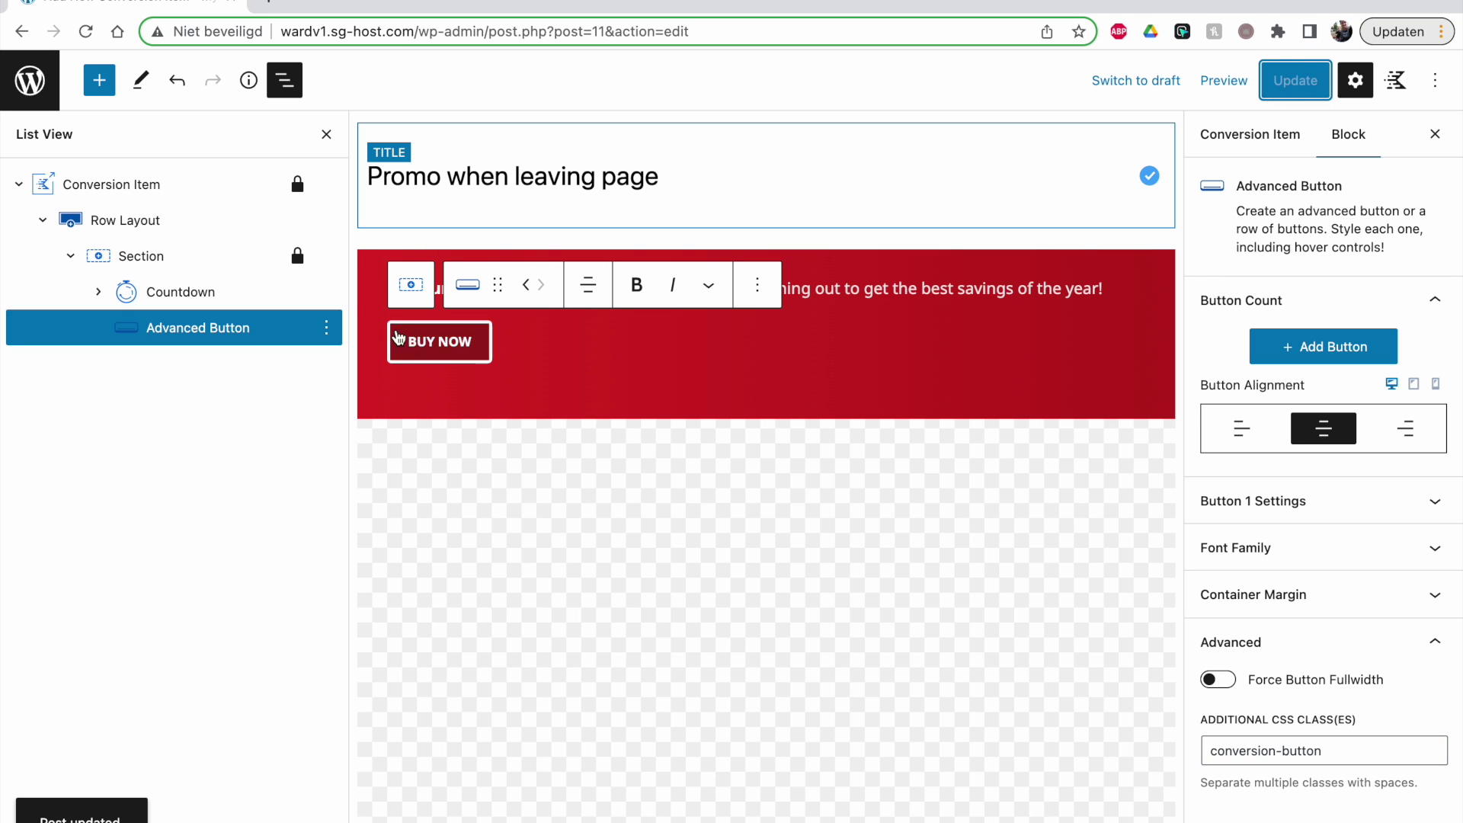
Step: Select the whole conversion item and reopen its Conversion Settings at the goal event options
{"action": "left_click", "coordinate": [95, 189]}
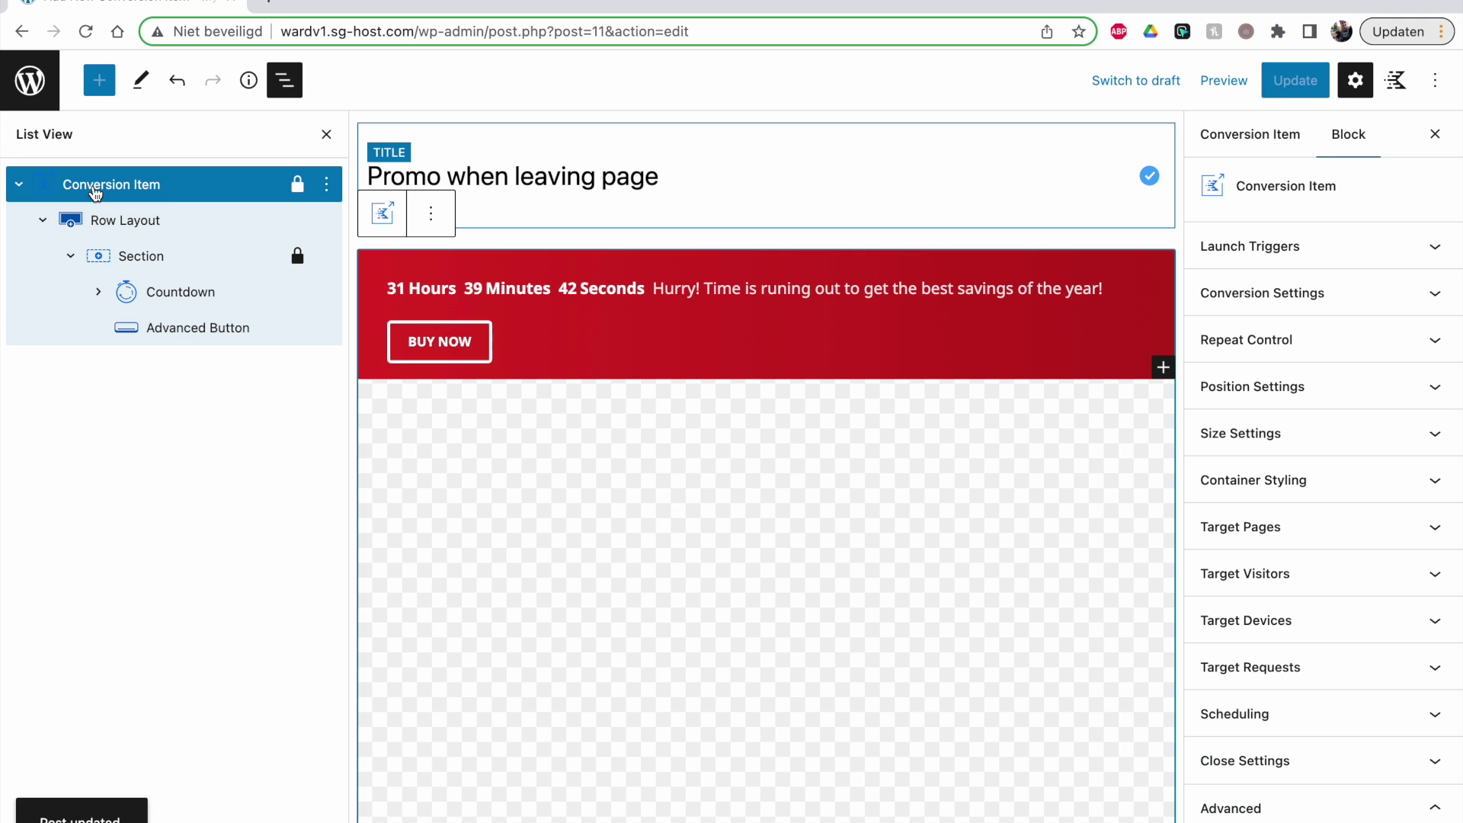
{"action": "left_click", "coordinate": [1243, 296]}
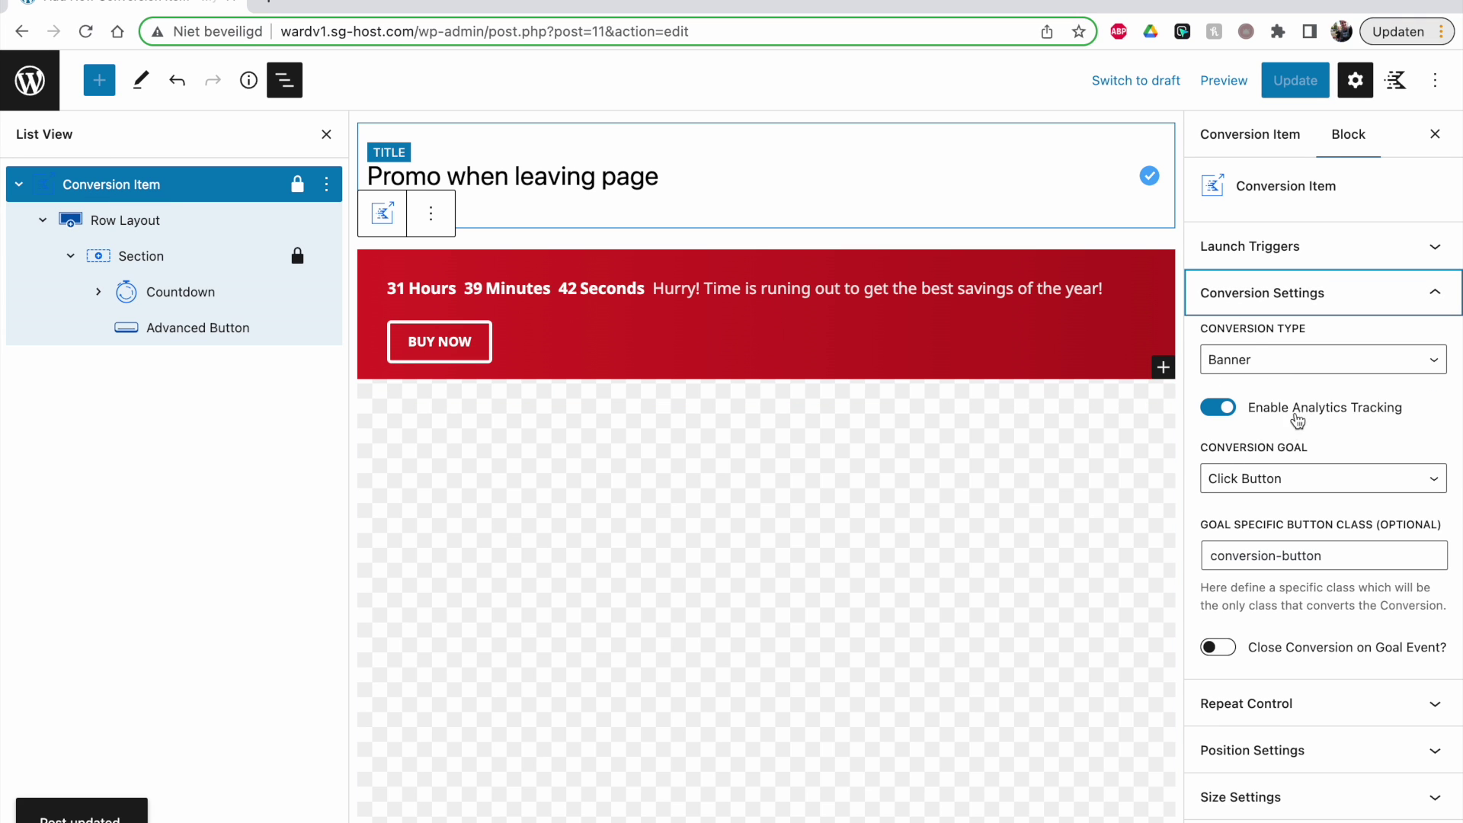
{"action": "scroll", "coordinate": [1304, 419], "scroll_direction": "down", "scroll_amount": 3}
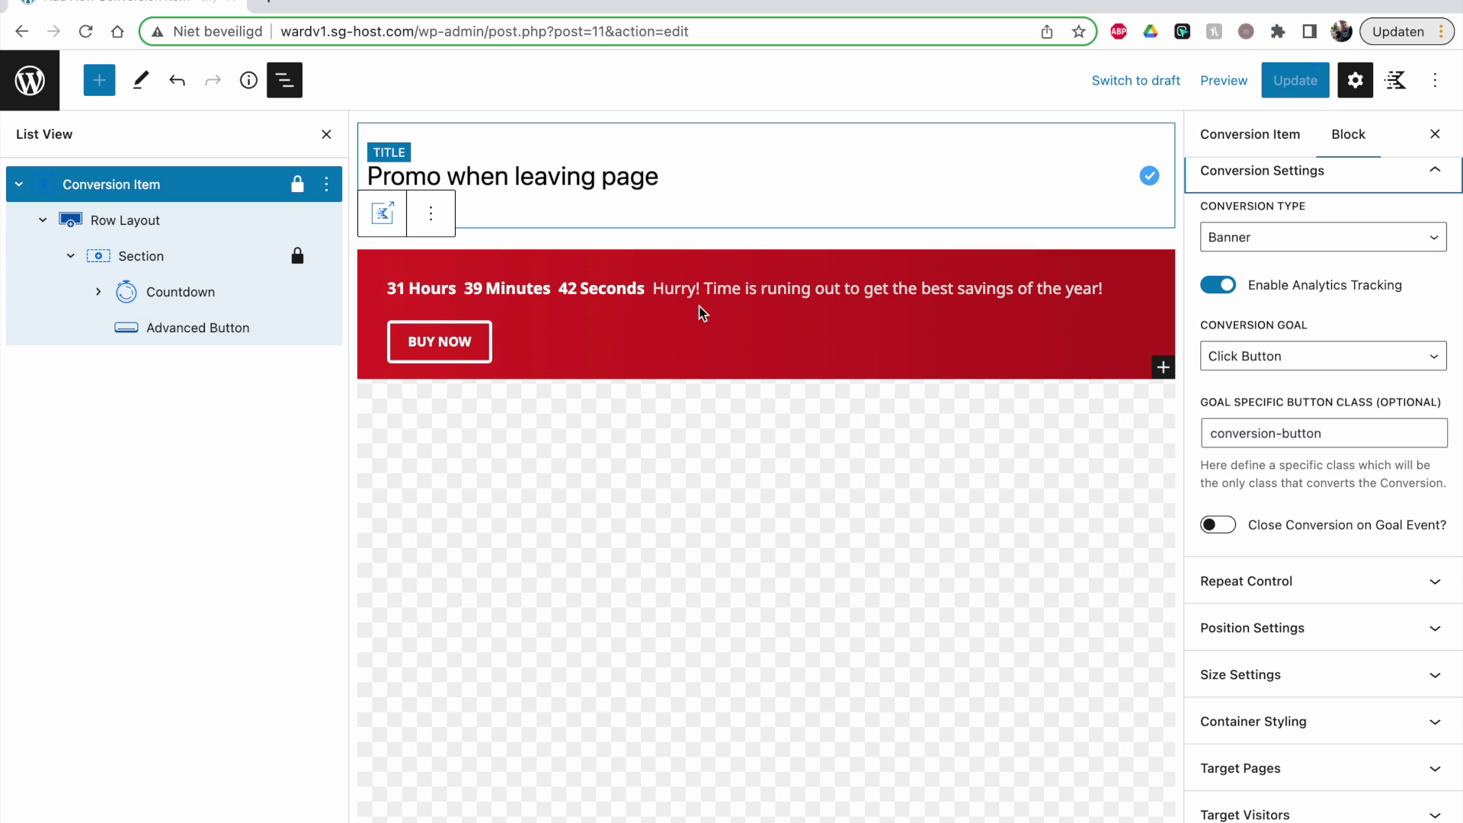
Step: Try Close Conversion on Goal Event and switch it off again
{"action": "left_click", "coordinate": [1214, 530]}
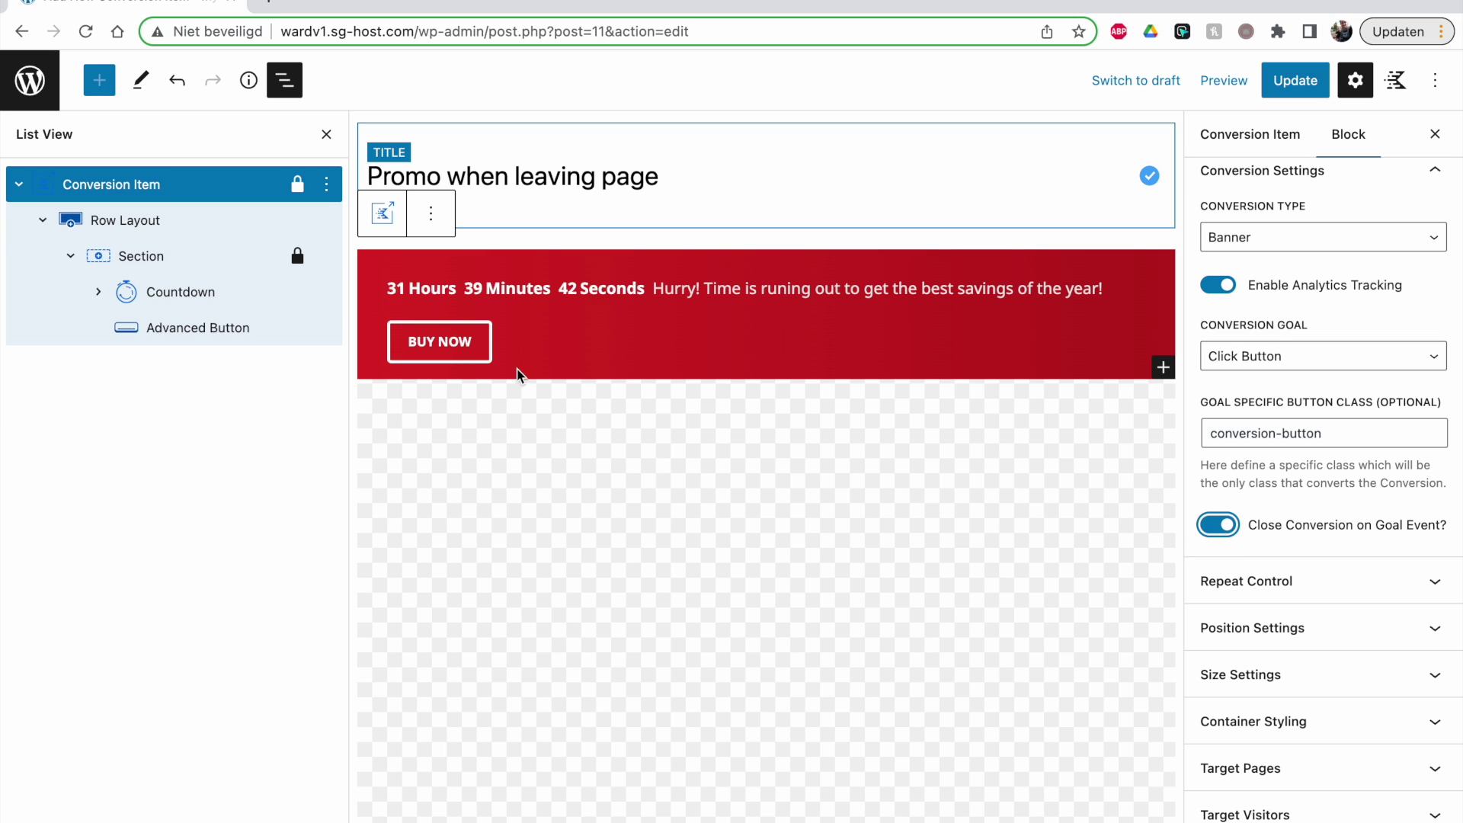
{"action": "left_click", "coordinate": [1218, 524]}
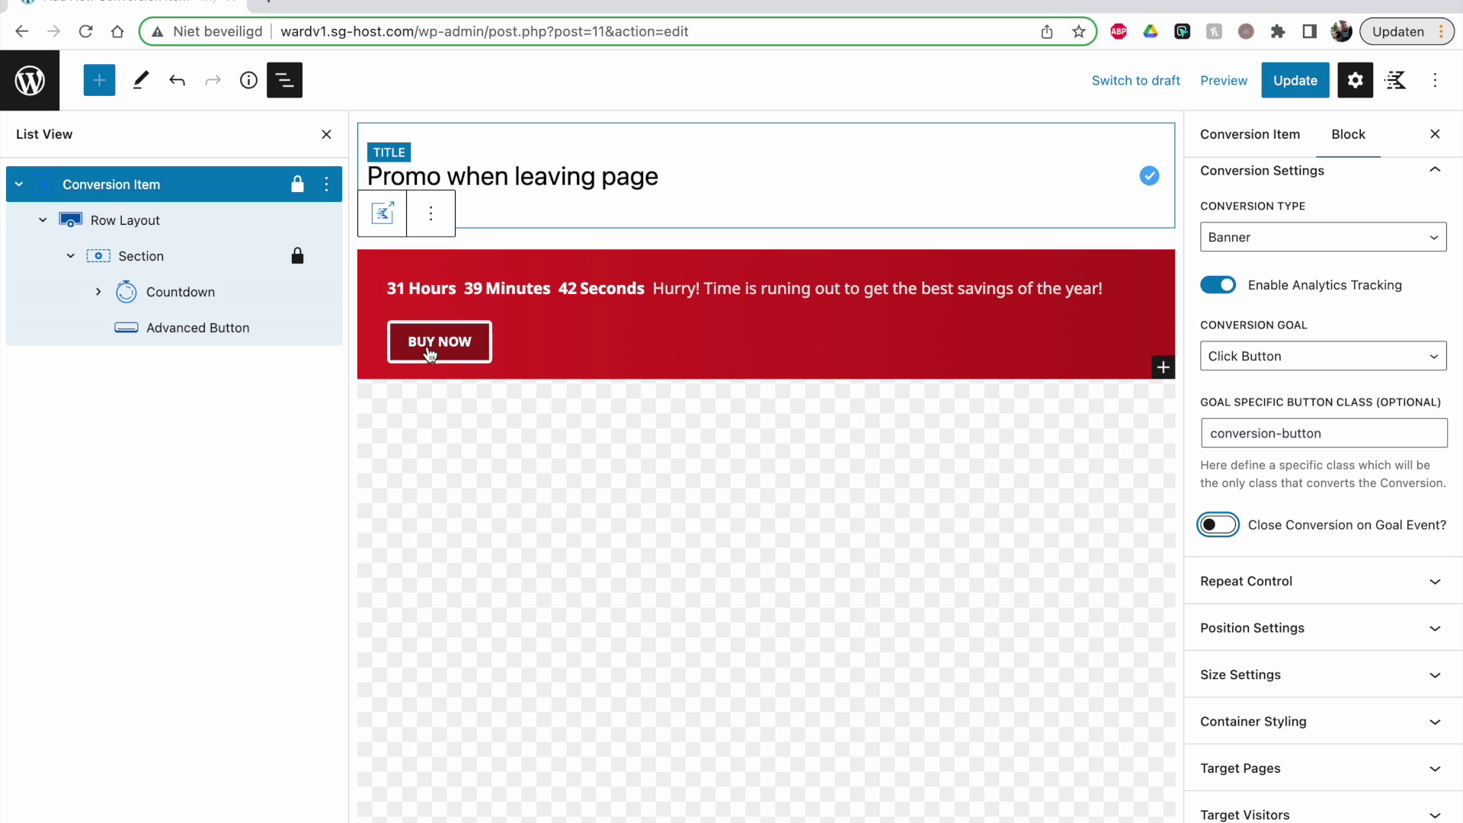
Step: Enable Repeat Control for the conversion item
{"action": "scroll", "coordinate": [1311, 537], "scroll_direction": "down", "scroll_amount": 1}
{"action": "left_click", "coordinate": [1300, 546]}
{"action": "scroll", "coordinate": [1311, 481], "scroll_direction": "down", "scroll_amount": 3}
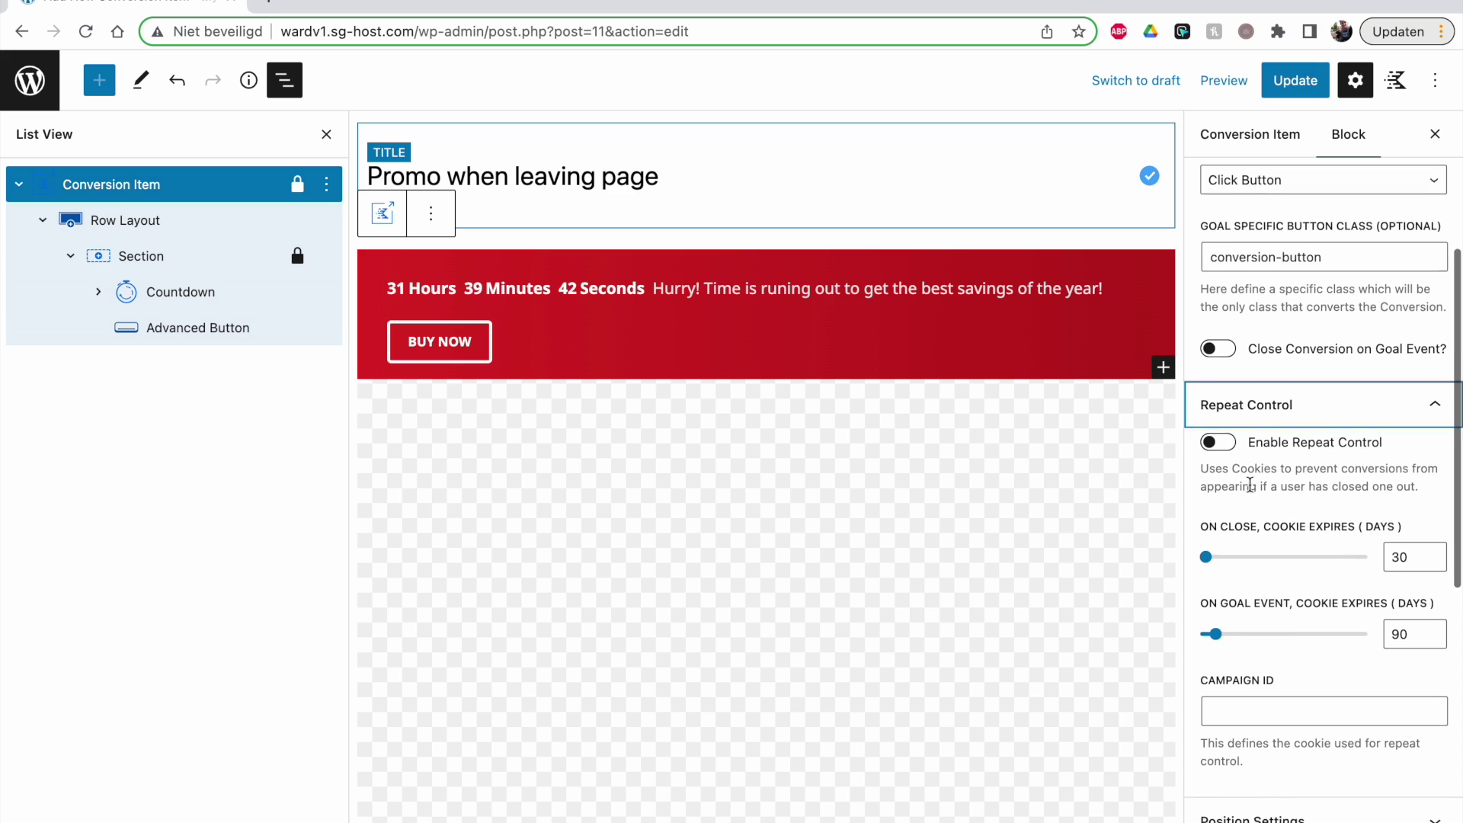
{"action": "scroll", "coordinate": [1241, 458], "scroll_direction": "down", "scroll_amount": 1}
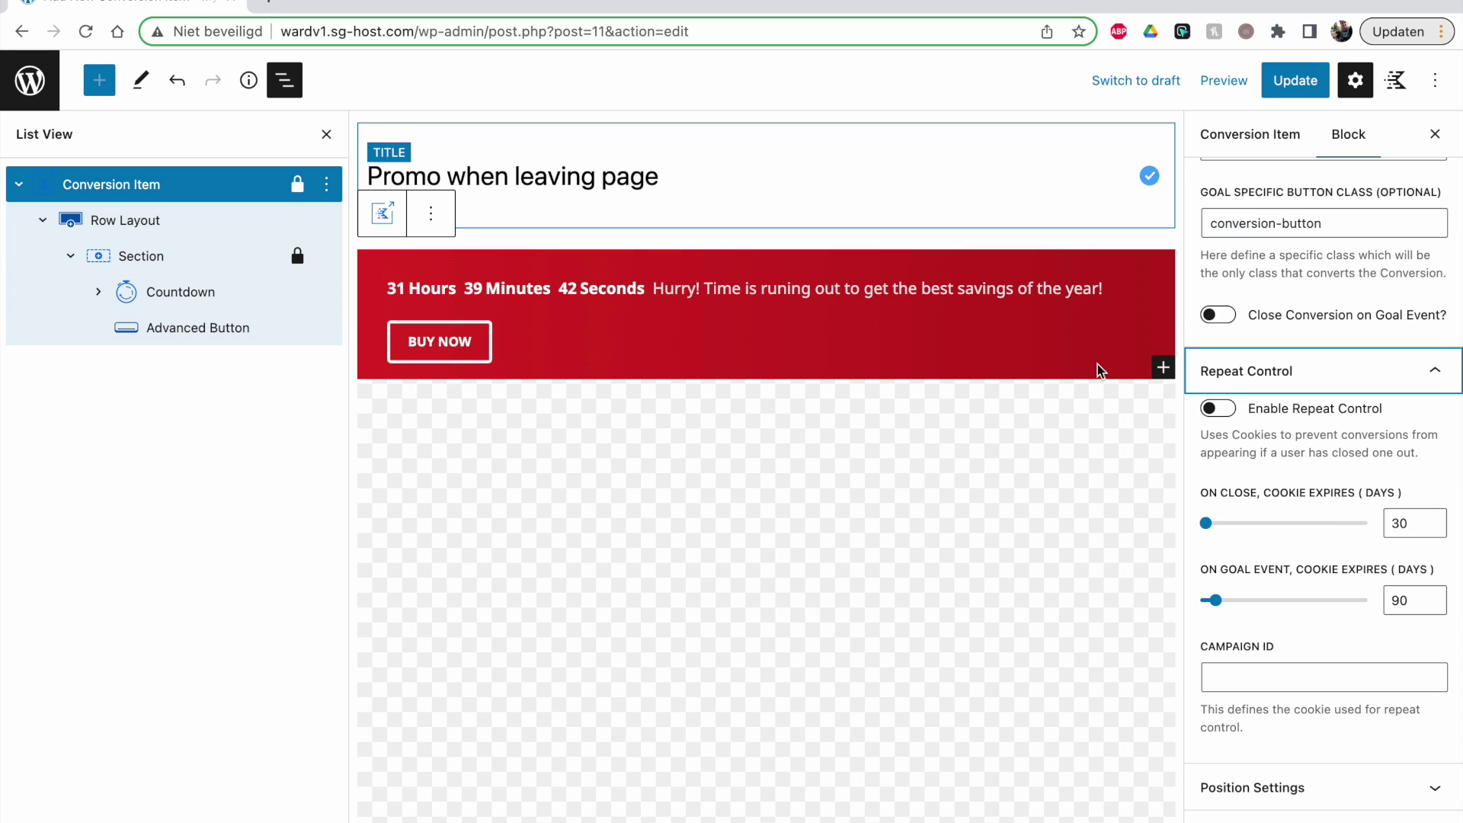
{"action": "left_click", "coordinate": [1220, 410]}
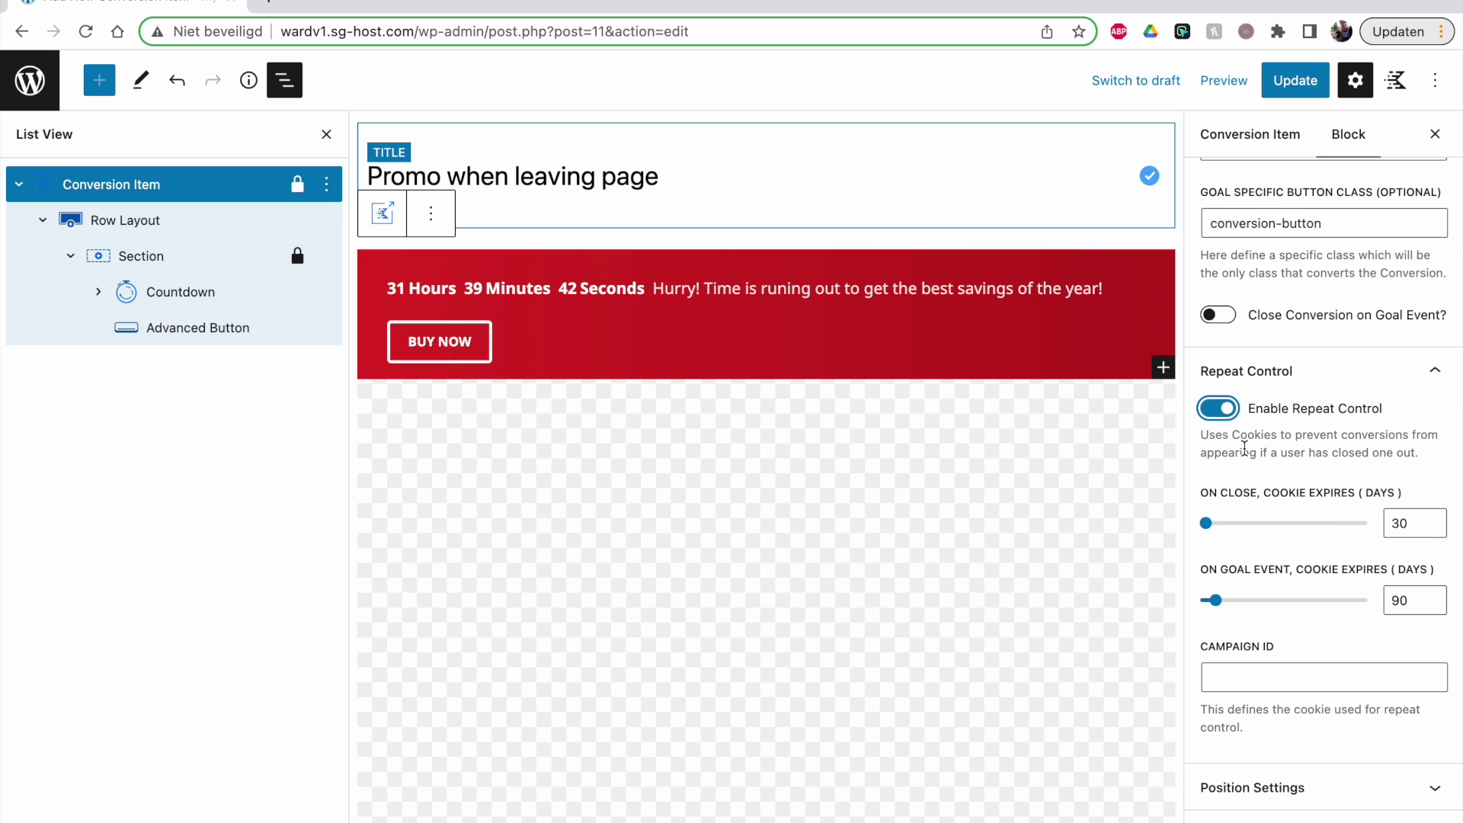
Step: Switch Repeat Control off for the conversion item and collapse its settings
{"action": "left_click_drag", "start_coordinate": [1201, 435], "coordinate": [1422, 460]}
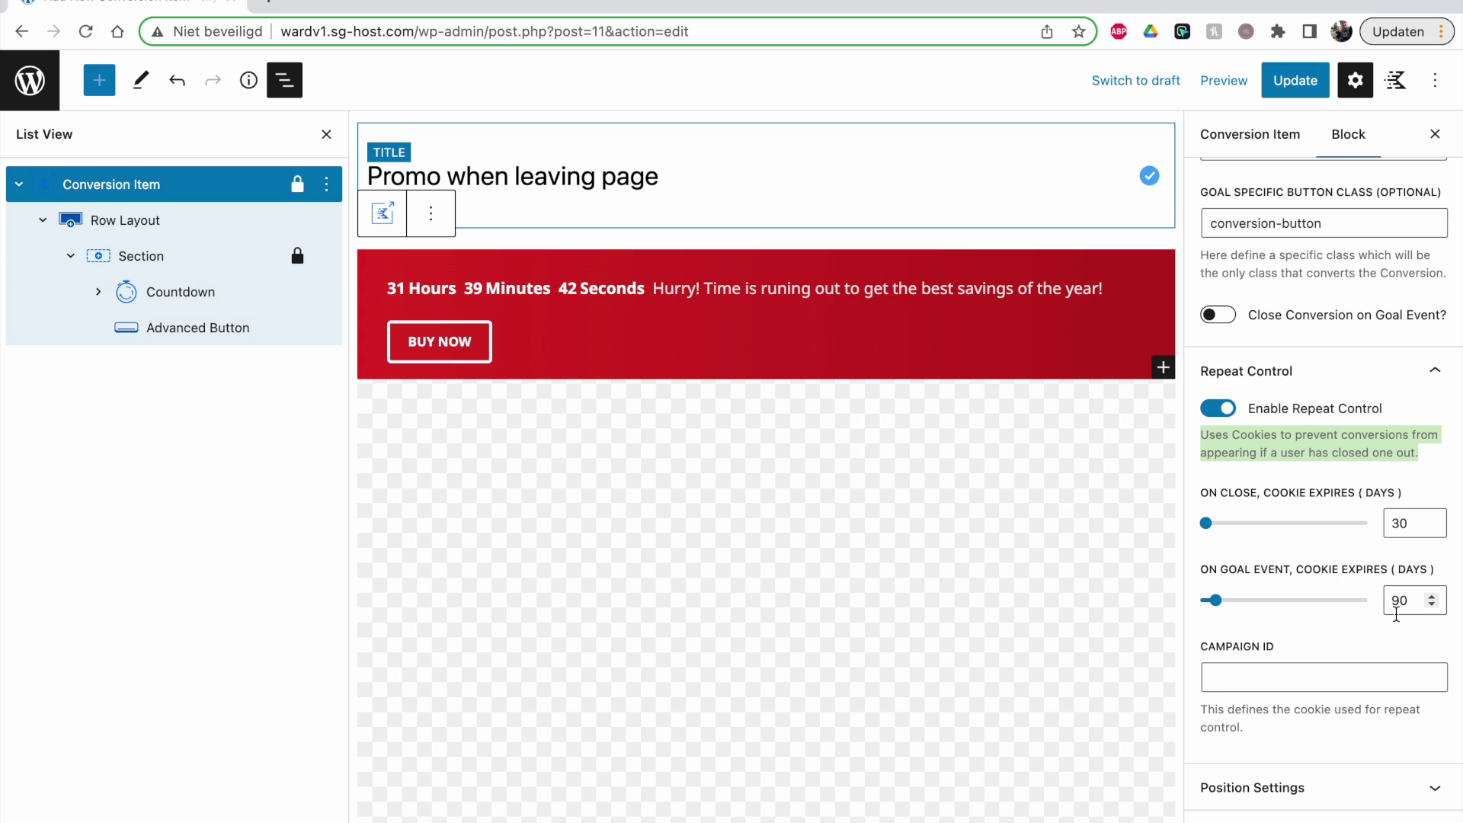
{"action": "left_click", "coordinate": [1213, 410]}
{"action": "left_click", "coordinate": [1258, 374]}
Step: Check the Vertical Align choices in the conversion item's Position Settings, keeping Top
{"action": "left_click", "coordinate": [1263, 418]}
{"action": "left_click", "coordinate": [1256, 487]}
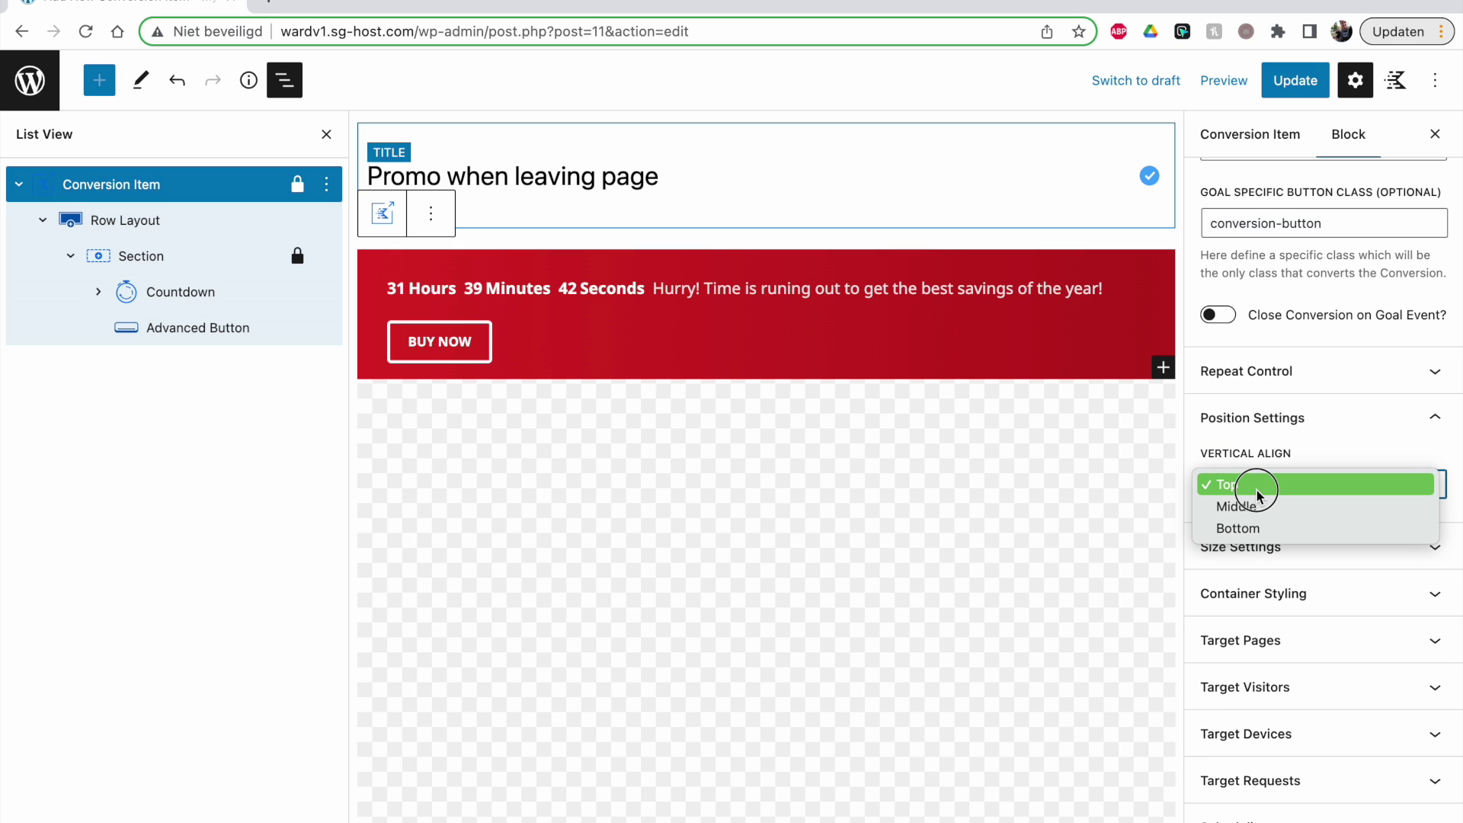
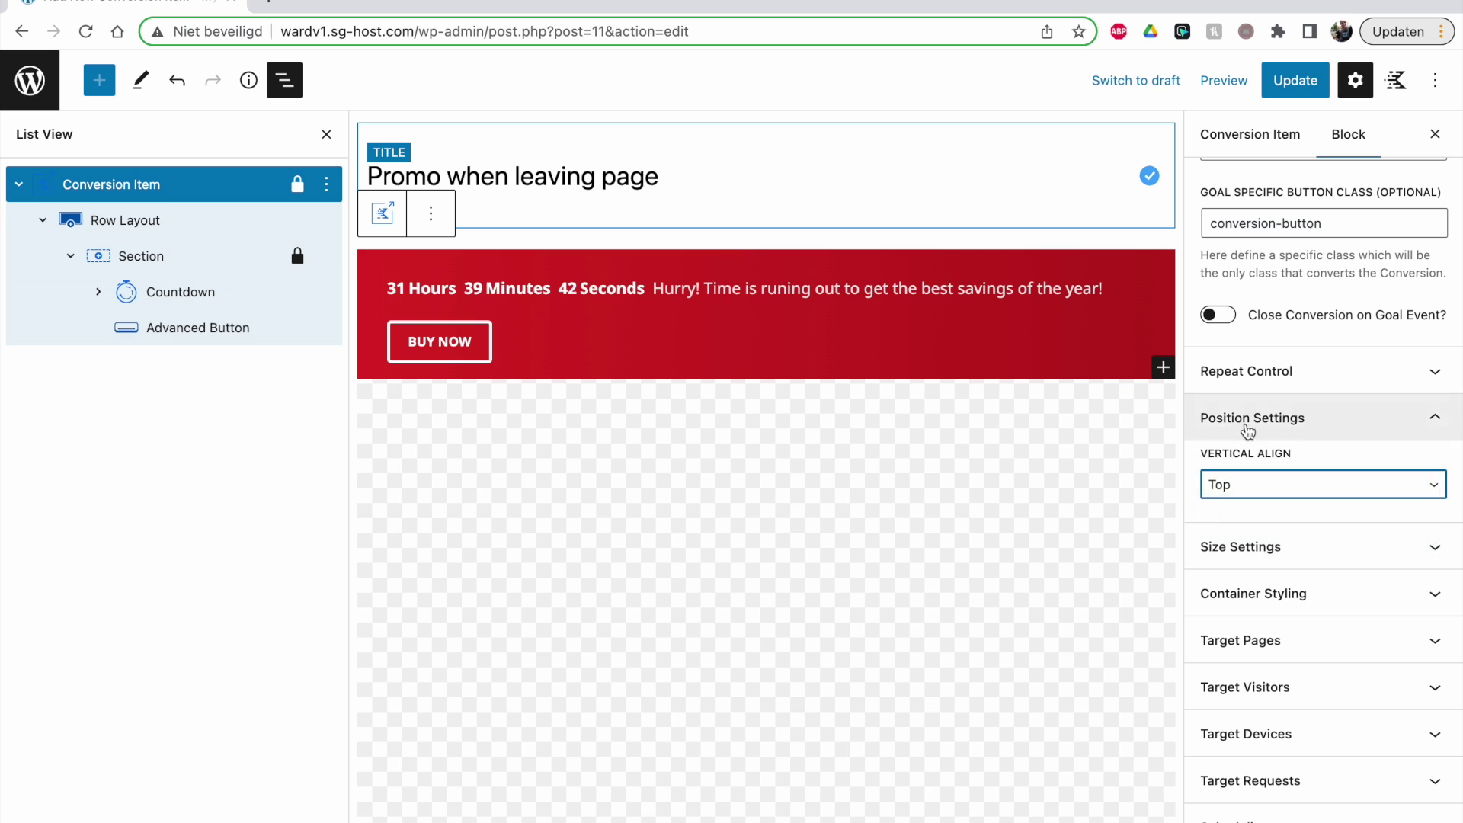
Step: Try an Inner Content Max Width of 1435 px in Size Settings and clear the value again
{"action": "left_click", "coordinate": [1256, 466]}
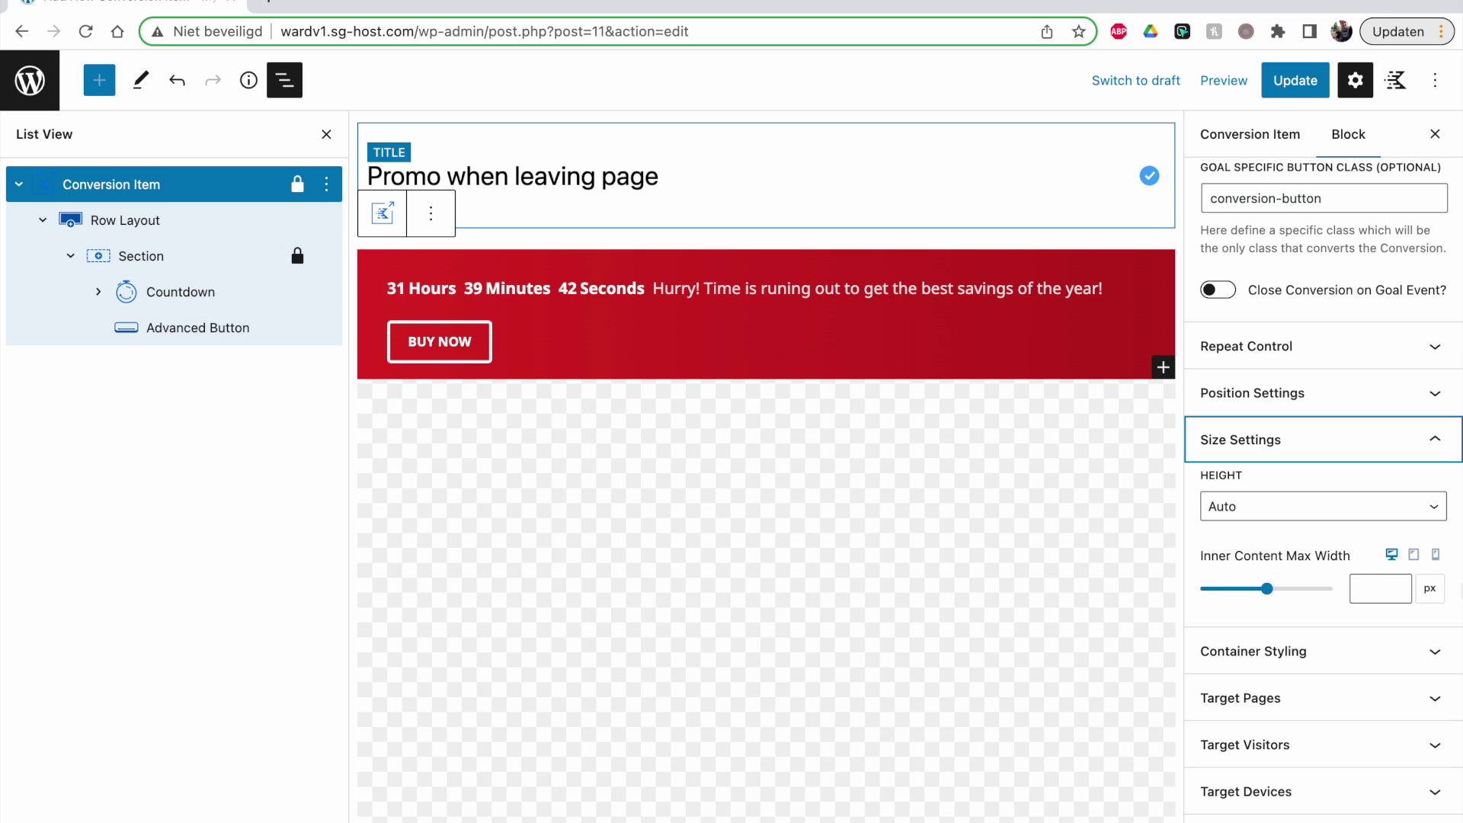
{"action": "left_click_drag", "start_coordinate": [1266, 588], "coordinate": [1295, 598]}
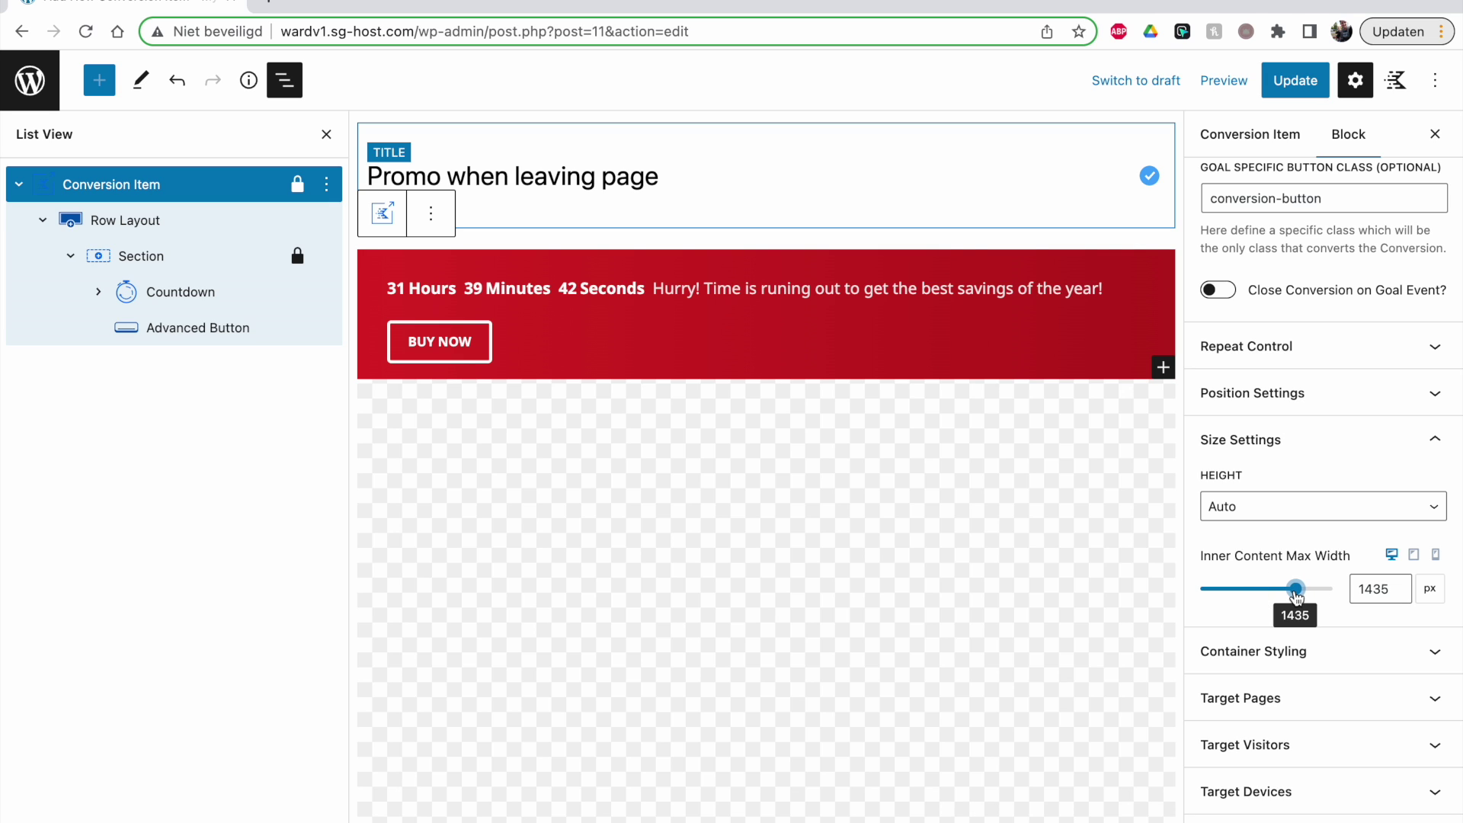
{"action": "double_click", "coordinate": [1364, 591]}
{"action": "key", "text": "BackSpace"}
{"action": "left_click", "coordinate": [1254, 446]}
Step: Examine the conversion item's Container Styling options for background, border, spacing and box shadow, and compare the item with its inner Row Layout
{"action": "left_click", "coordinate": [1254, 488]}
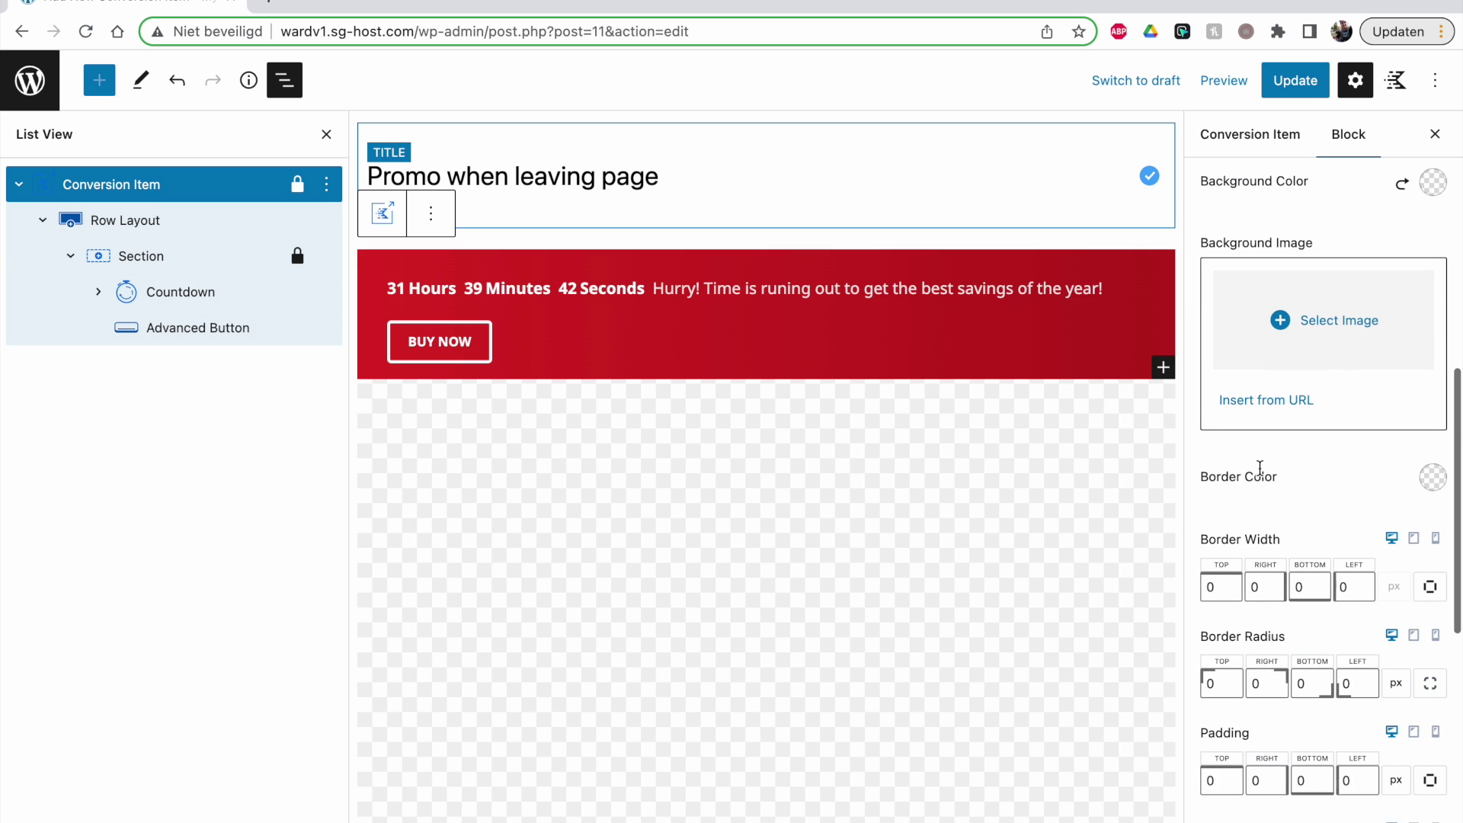
{"action": "scroll", "coordinate": [1220, 304], "scroll_direction": "up", "scroll_amount": 2}
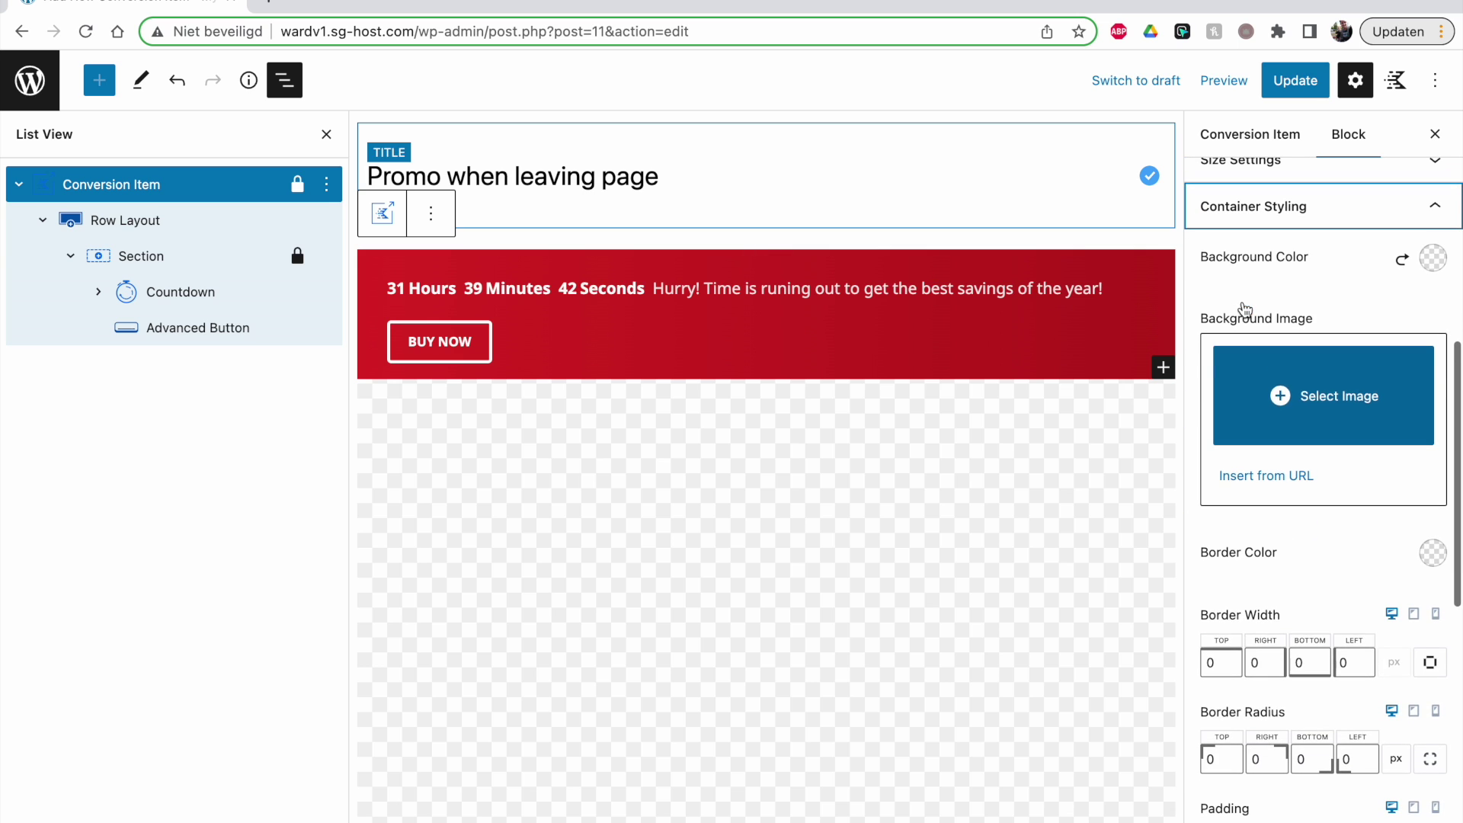
{"action": "scroll", "coordinate": [1300, 541], "scroll_direction": "down", "scroll_amount": 2}
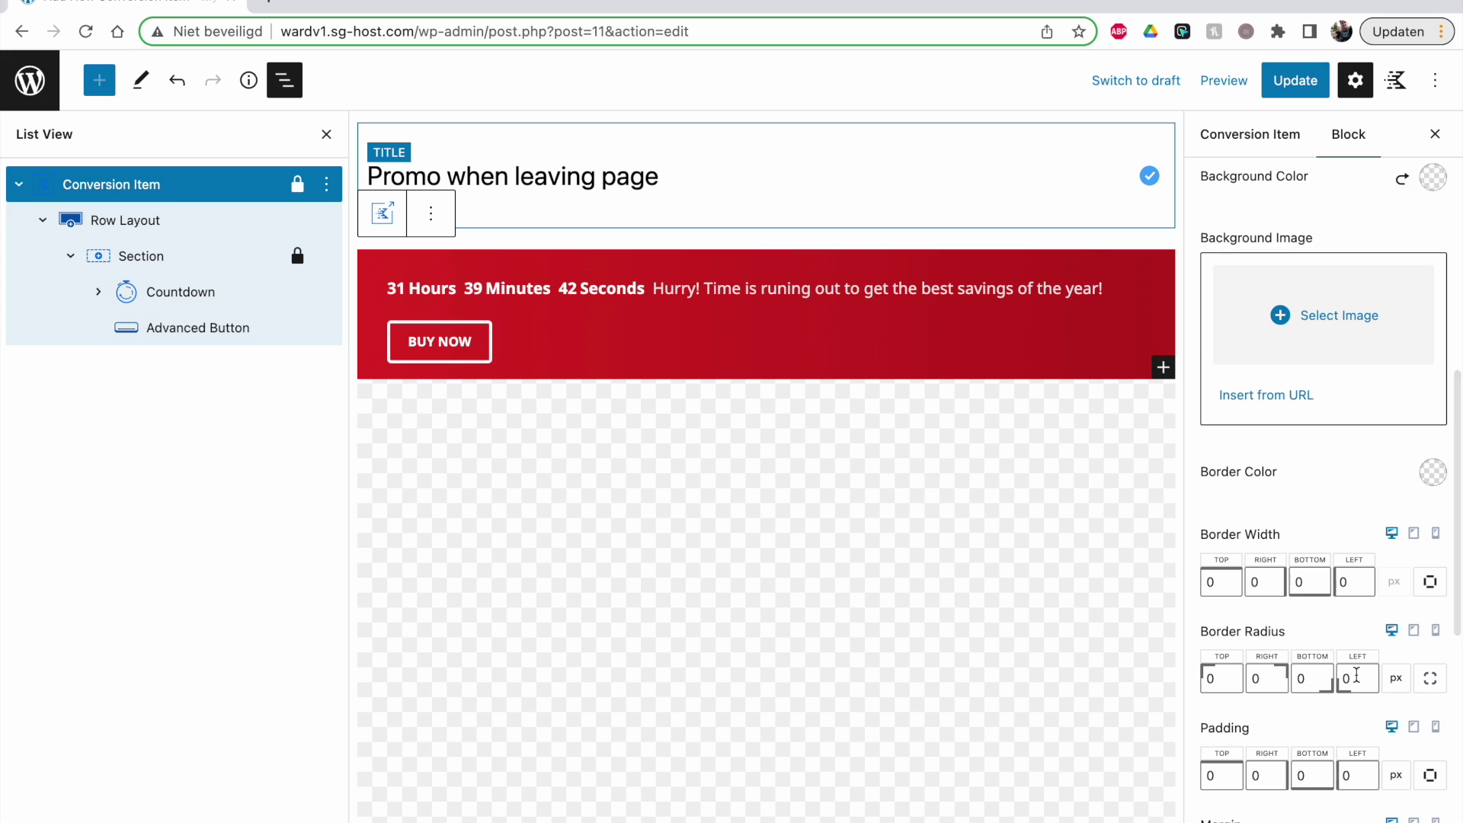
{"action": "scroll", "coordinate": [1250, 644], "scroll_direction": "down", "scroll_amount": 3}
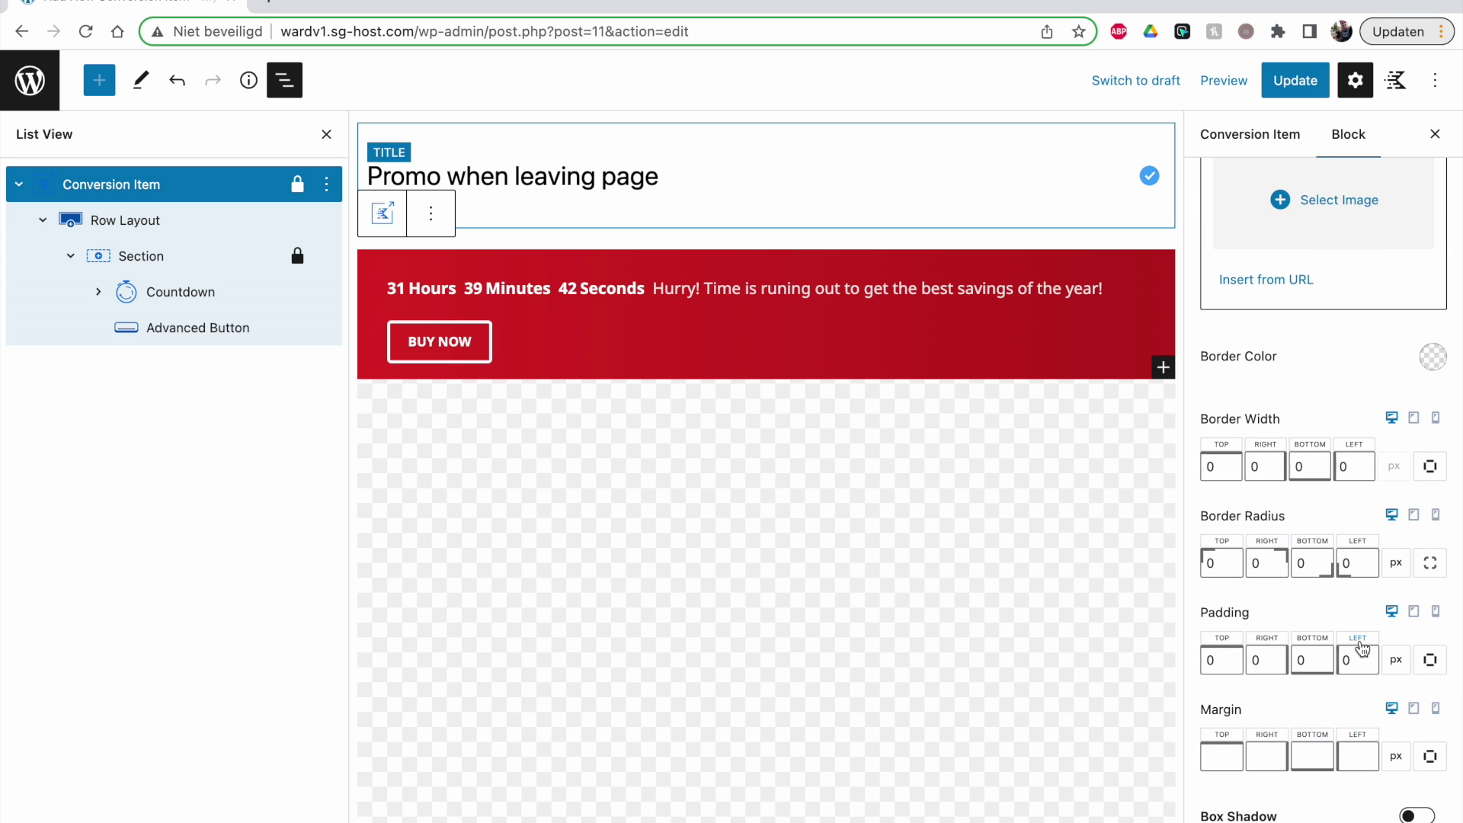
{"action": "scroll", "coordinate": [1359, 644], "scroll_direction": "up", "scroll_amount": 1}
{"action": "left_click", "coordinate": [111, 224]}
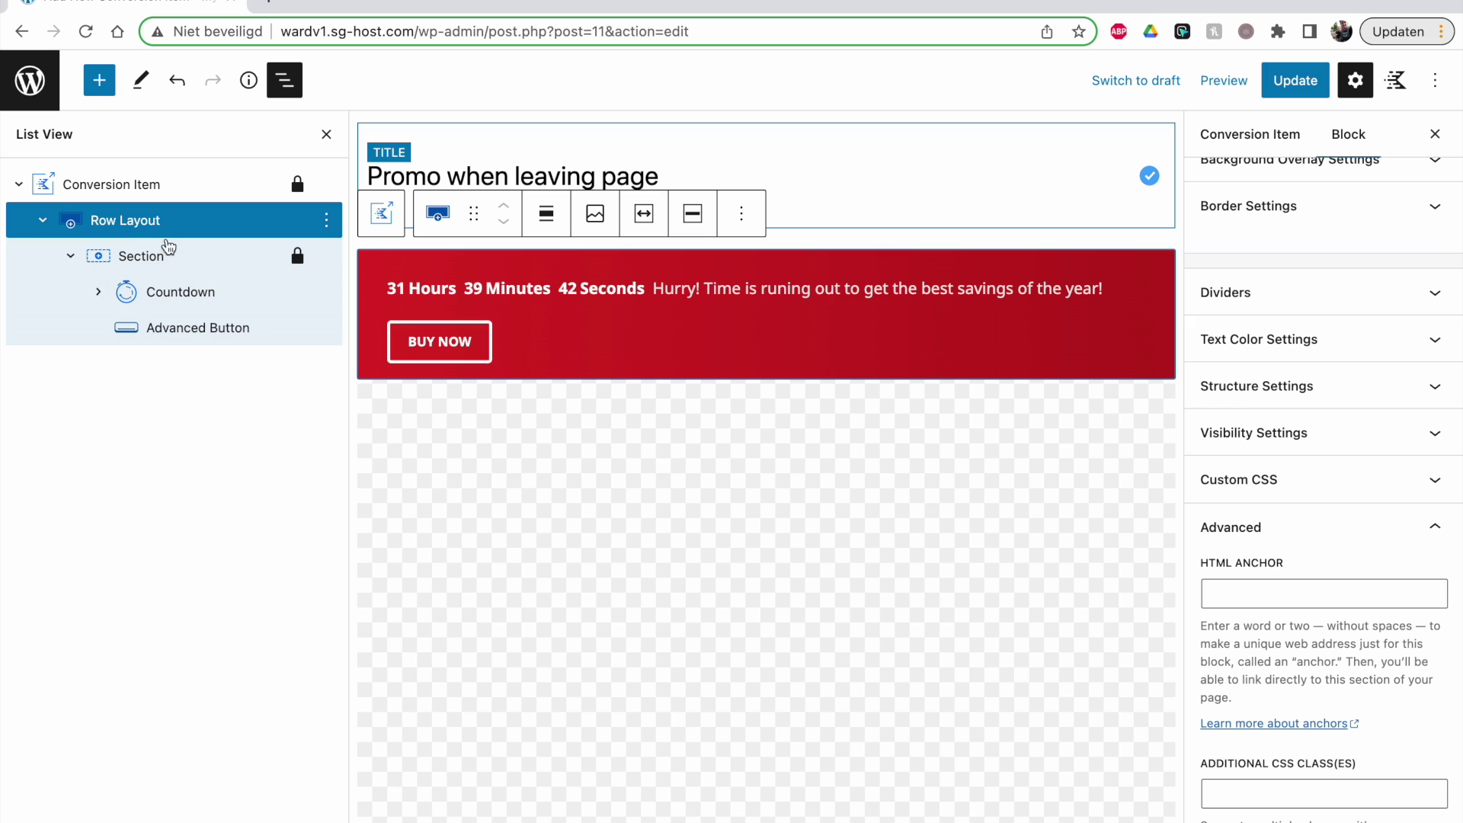
{"action": "left_click", "coordinate": [143, 185]}
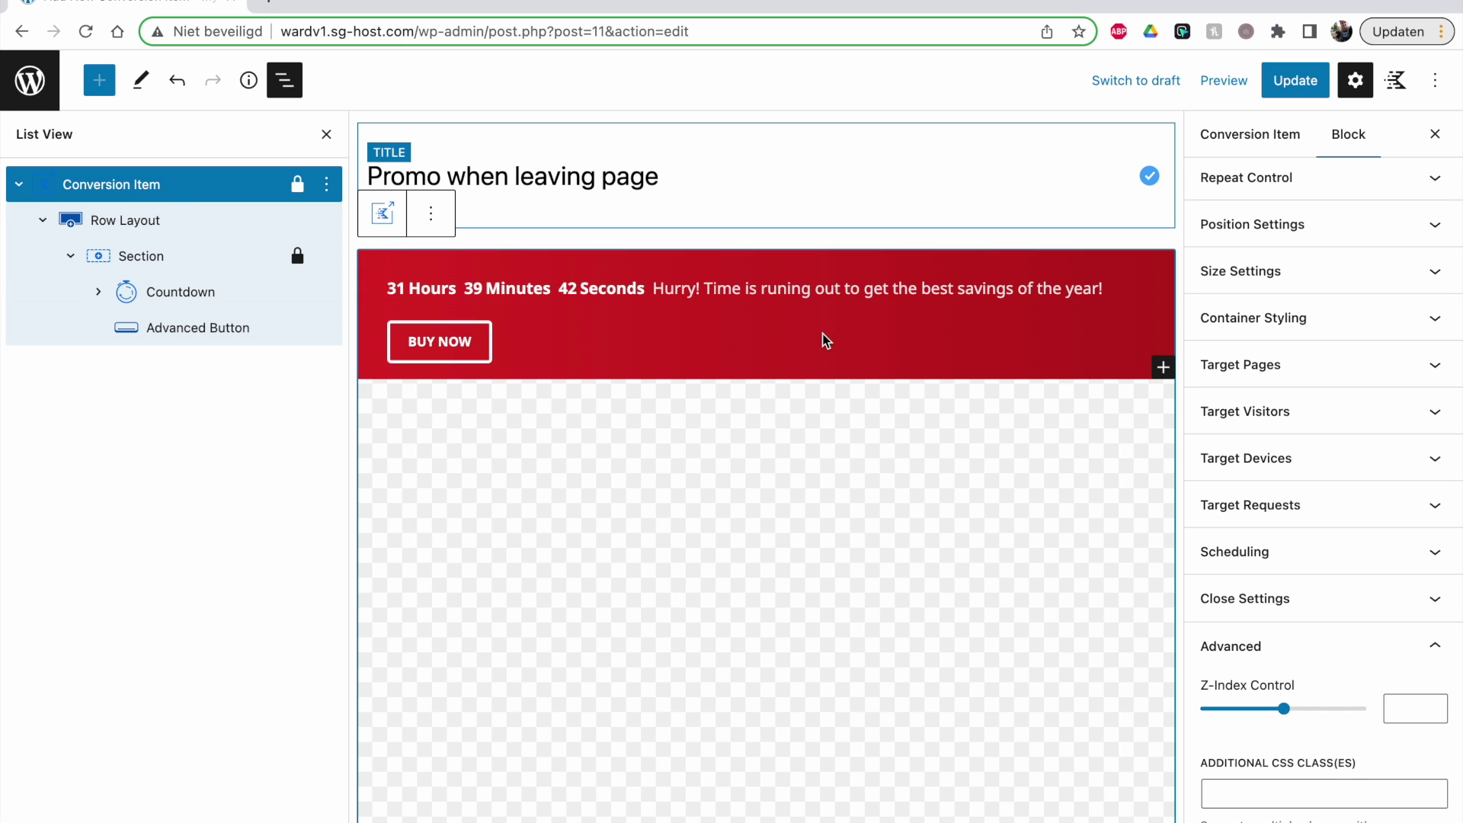
{"action": "left_click", "coordinate": [147, 229]}
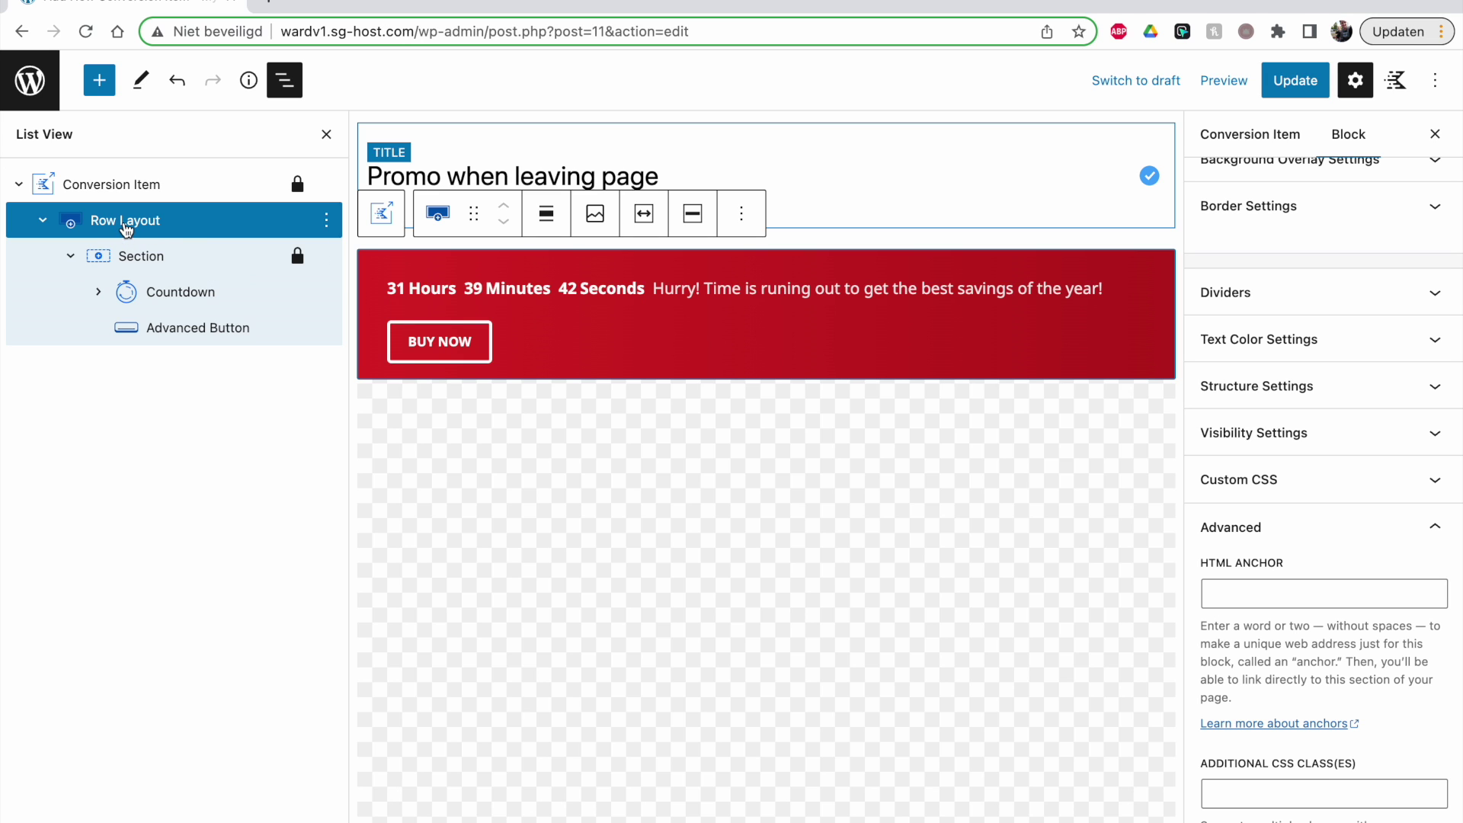
{"action": "left_click", "coordinate": [112, 183]}
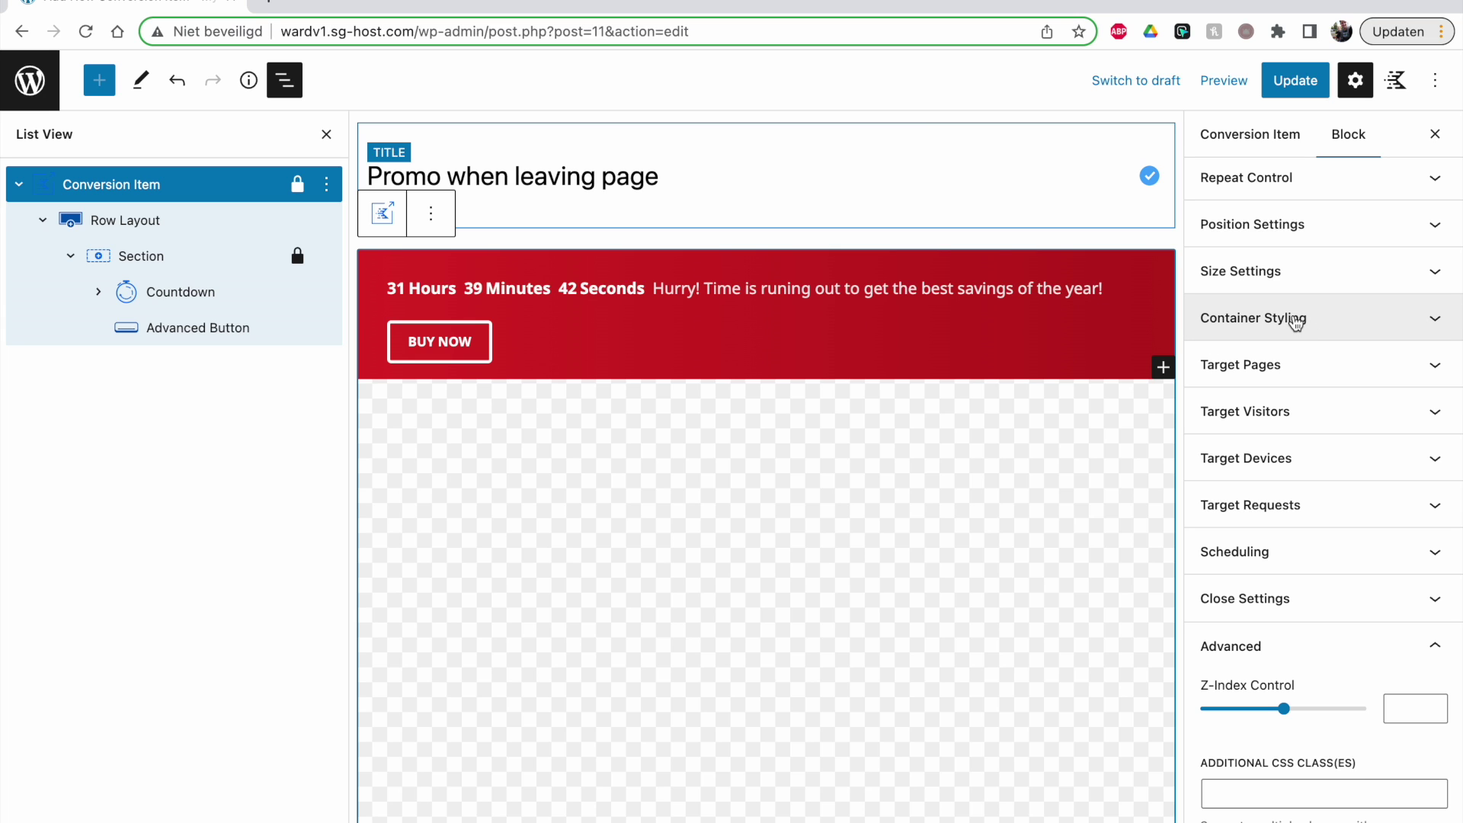
{"action": "scroll", "coordinate": [1295, 320], "scroll_direction": "up", "scroll_amount": 1}
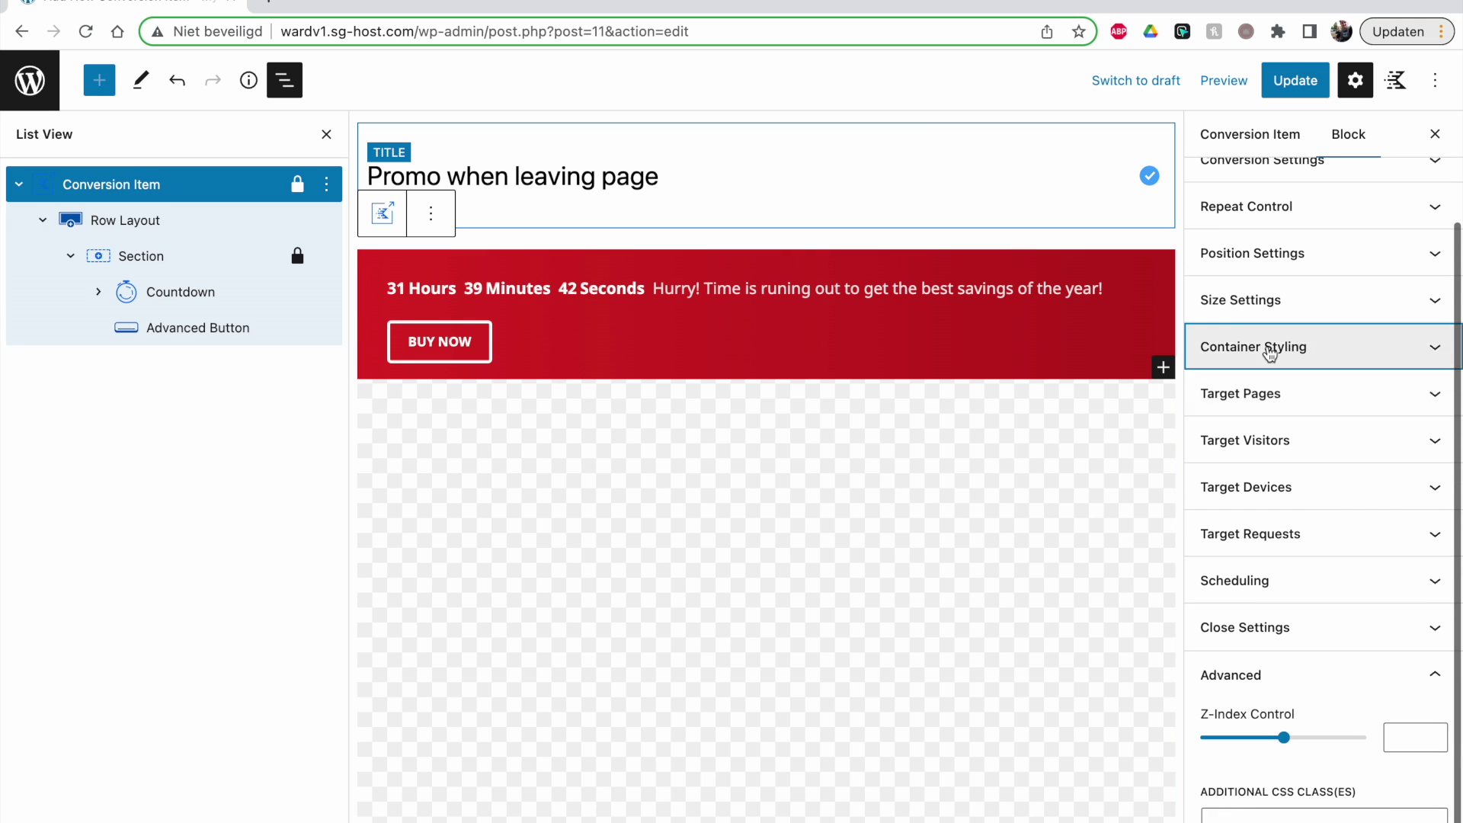
{"action": "left_click", "coordinate": [1277, 342]}
{"action": "scroll", "coordinate": [1254, 208], "scroll_direction": "up", "scroll_amount": 1}
{"action": "scroll", "coordinate": [1266, 214], "scroll_direction": "down", "scroll_amount": 2}
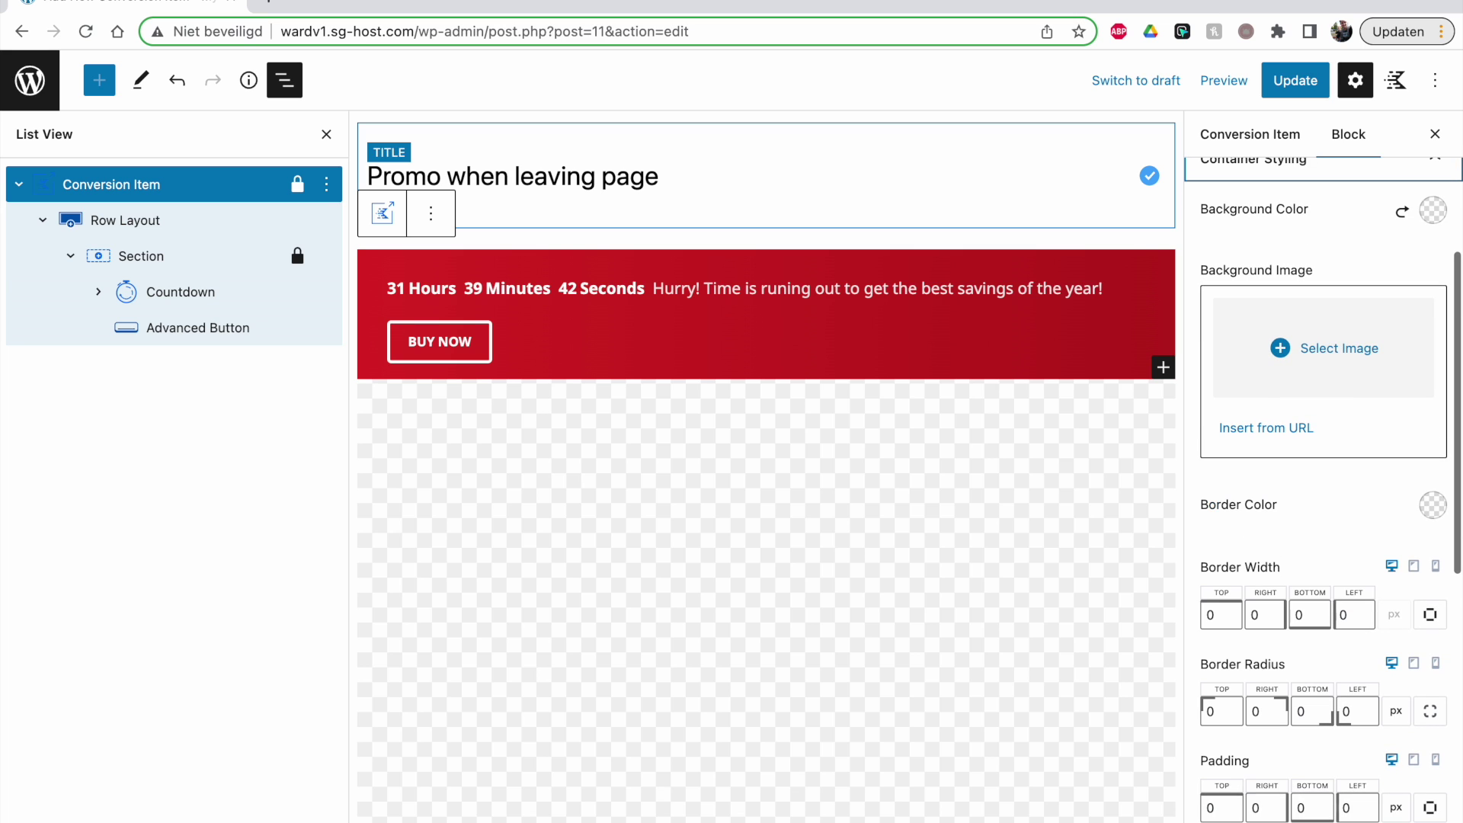
{"action": "scroll", "coordinate": [1295, 526], "scroll_direction": "down", "scroll_amount": 5}
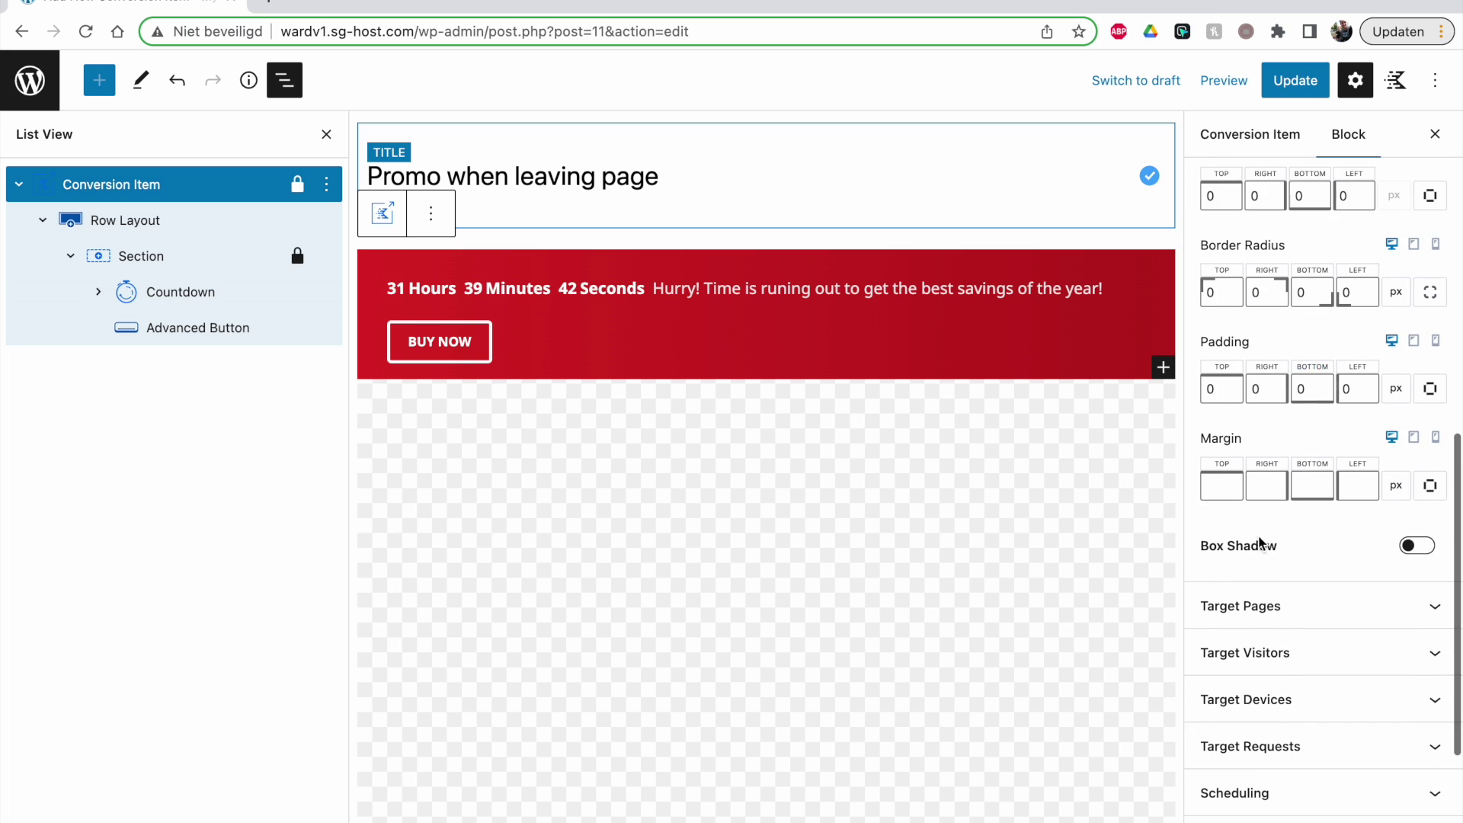
Step: Set the Target Pages Show On rule to Single Posts, with posts selected by All
{"action": "left_click", "coordinate": [1274, 526]}
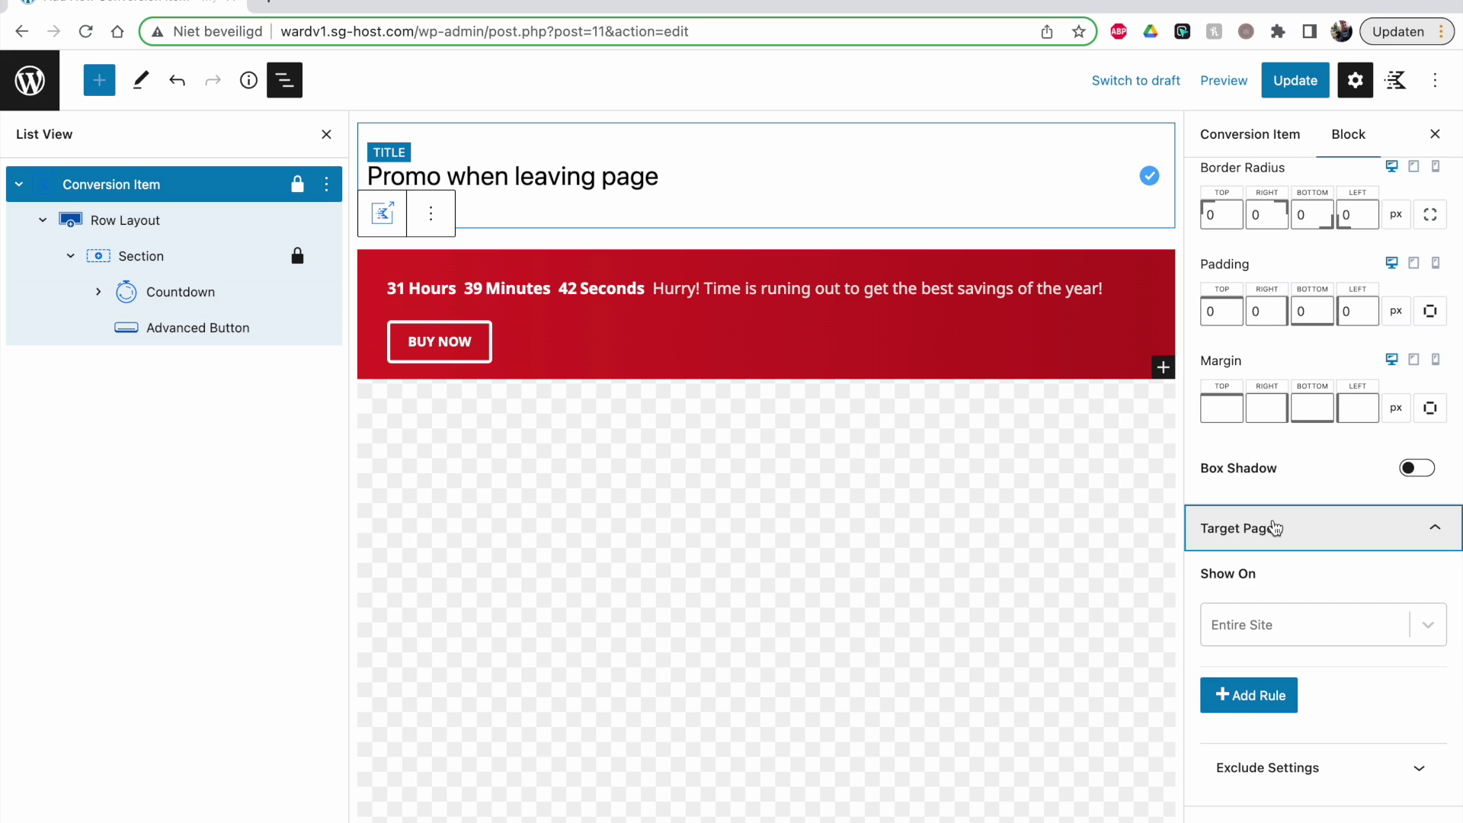
{"action": "left_click", "coordinate": [1296, 470]}
{"action": "scroll", "coordinate": [1286, 562], "scroll_direction": "down", "scroll_amount": 6}
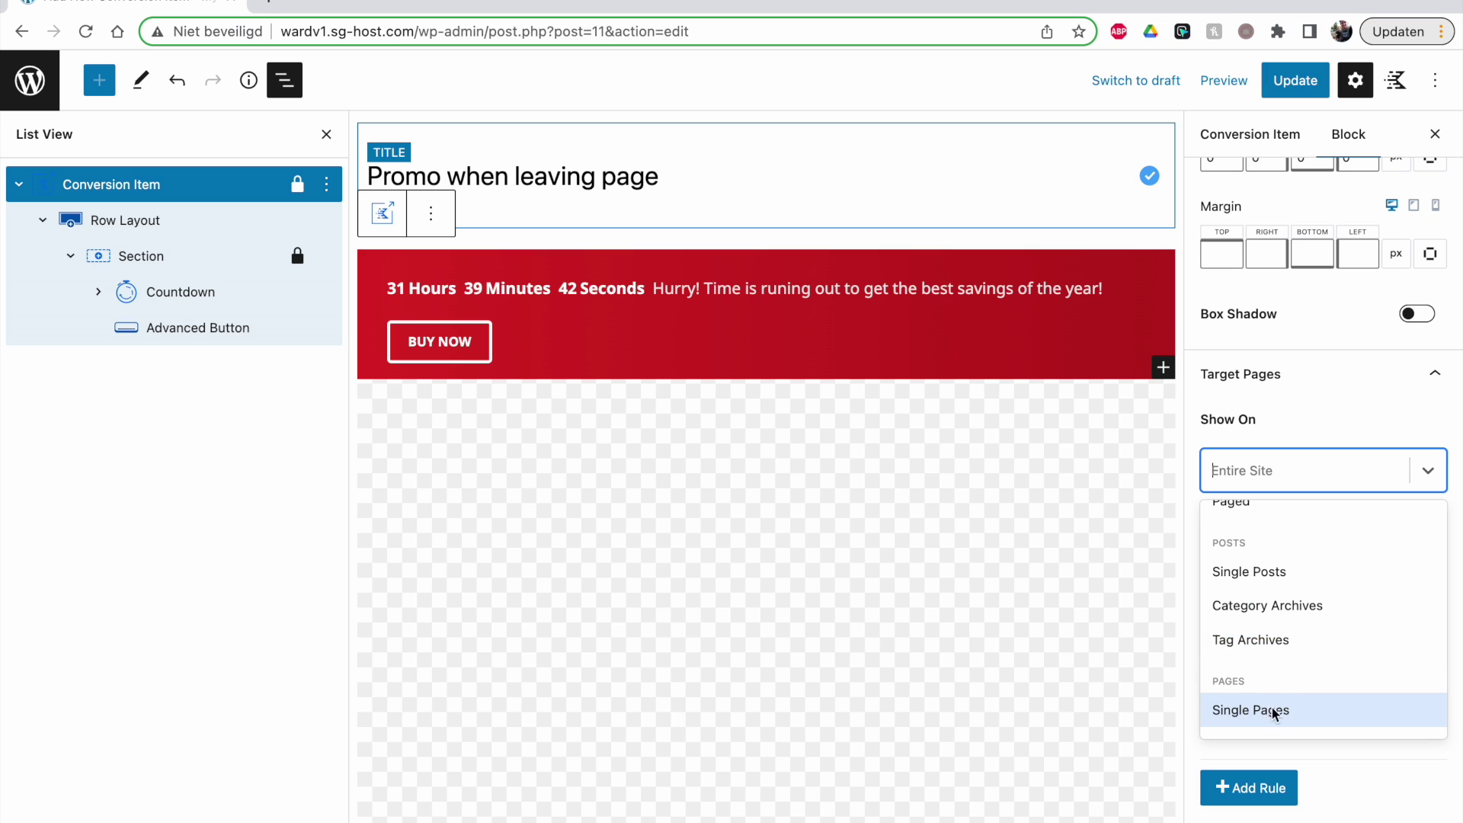
{"action": "scroll", "coordinate": [1282, 702], "scroll_direction": "up", "scroll_amount": 6}
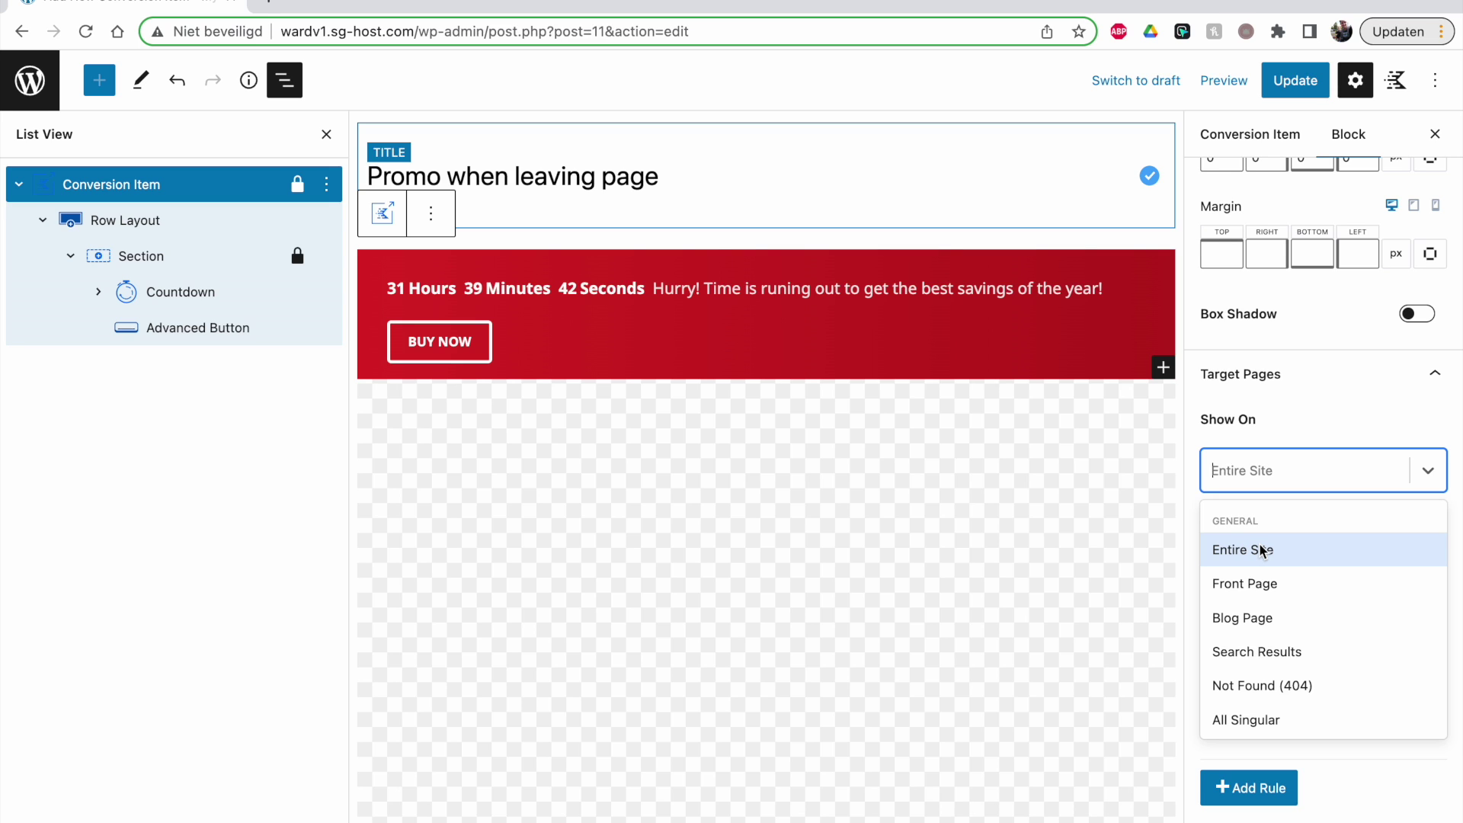
{"action": "scroll", "coordinate": [1274, 610], "scroll_direction": "down", "scroll_amount": 3}
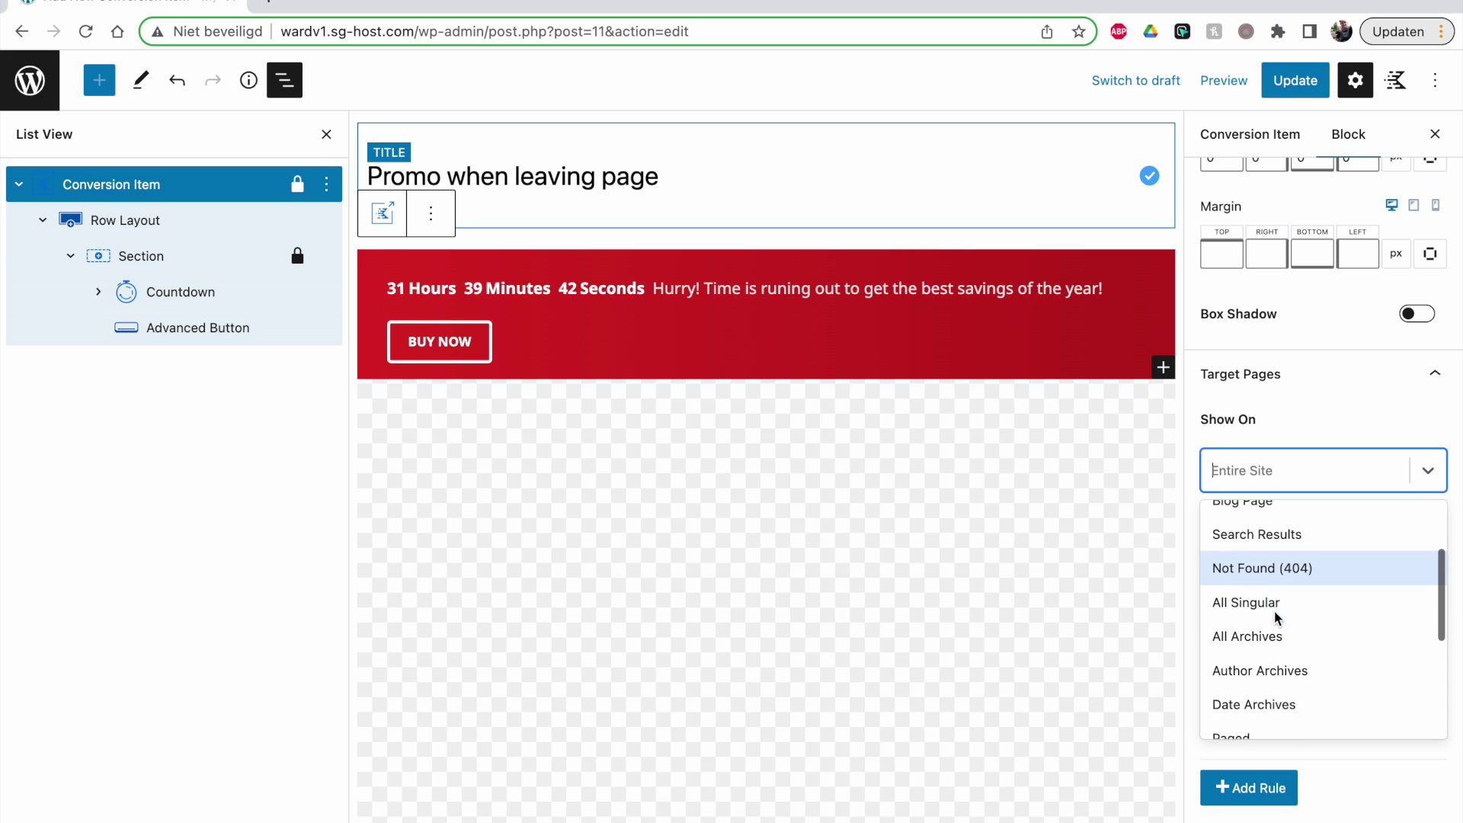
{"action": "scroll", "coordinate": [1254, 604], "scroll_direction": "down", "scroll_amount": 6}
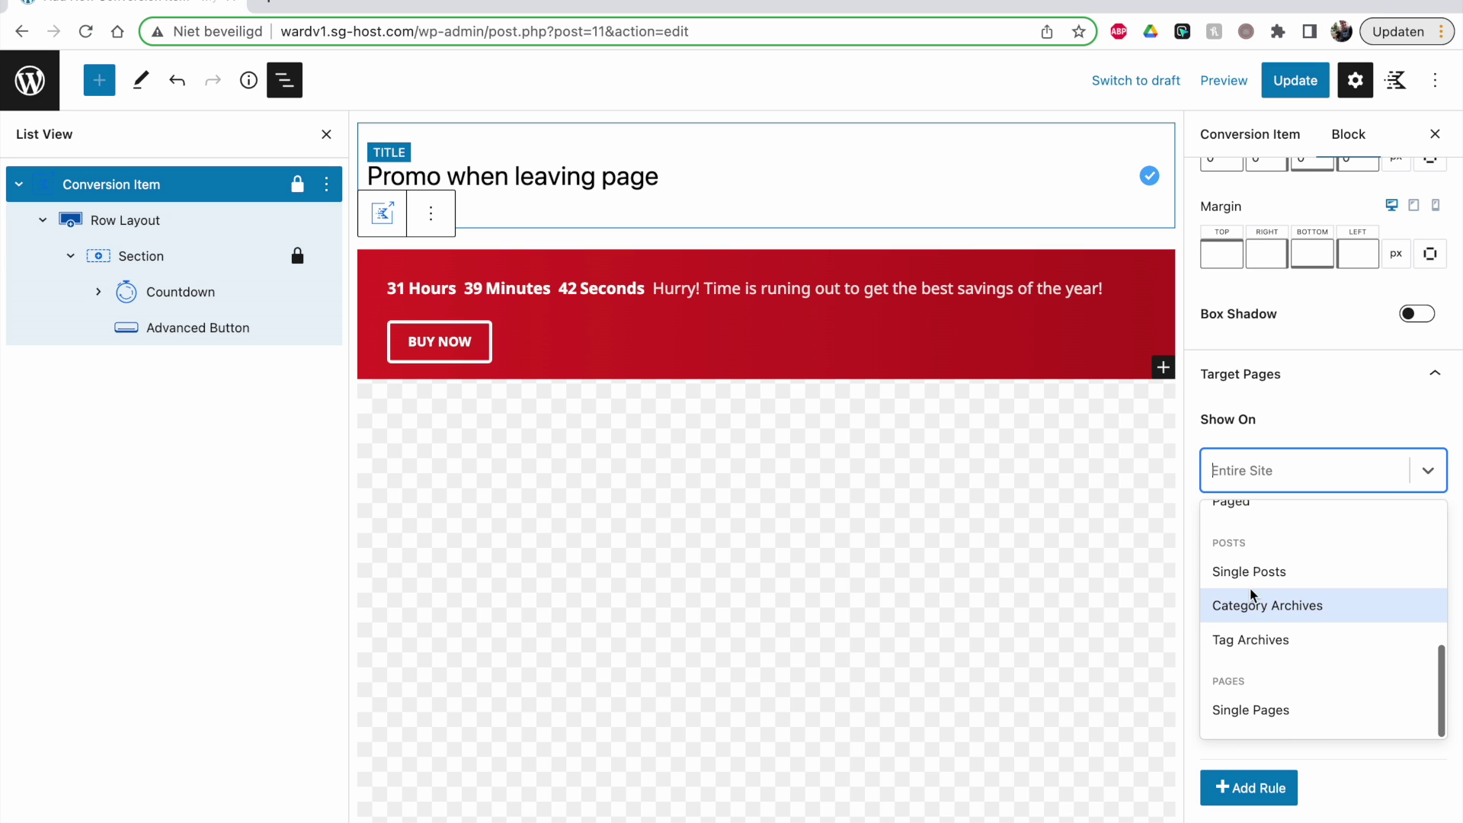
{"action": "left_click", "coordinate": [1251, 587]}
{"action": "left_click", "coordinate": [1233, 554]}
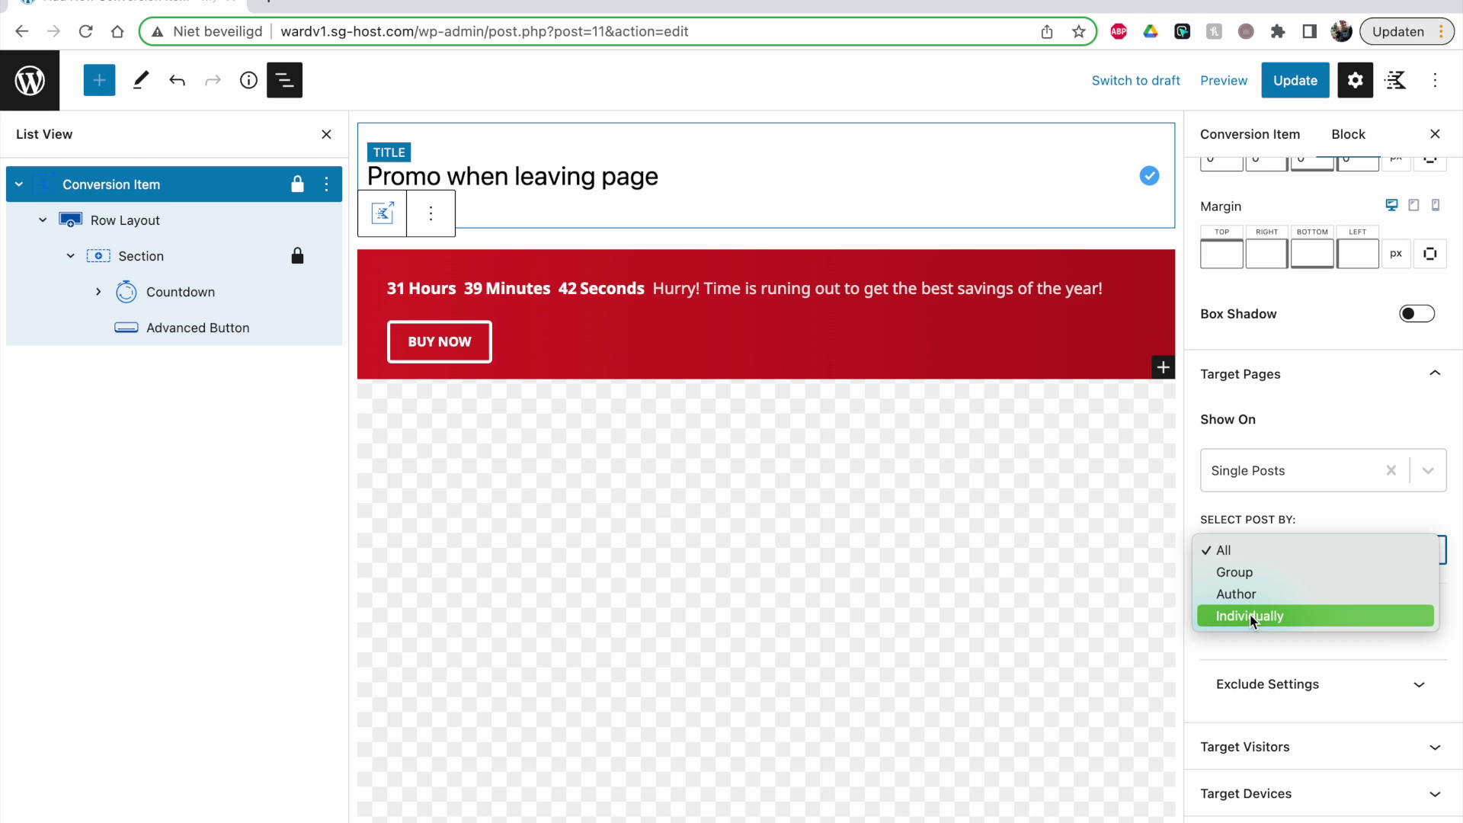
{"action": "left_click", "coordinate": [1254, 550]}
{"action": "scroll", "coordinate": [1314, 610], "scroll_direction": "down", "scroll_amount": 2}
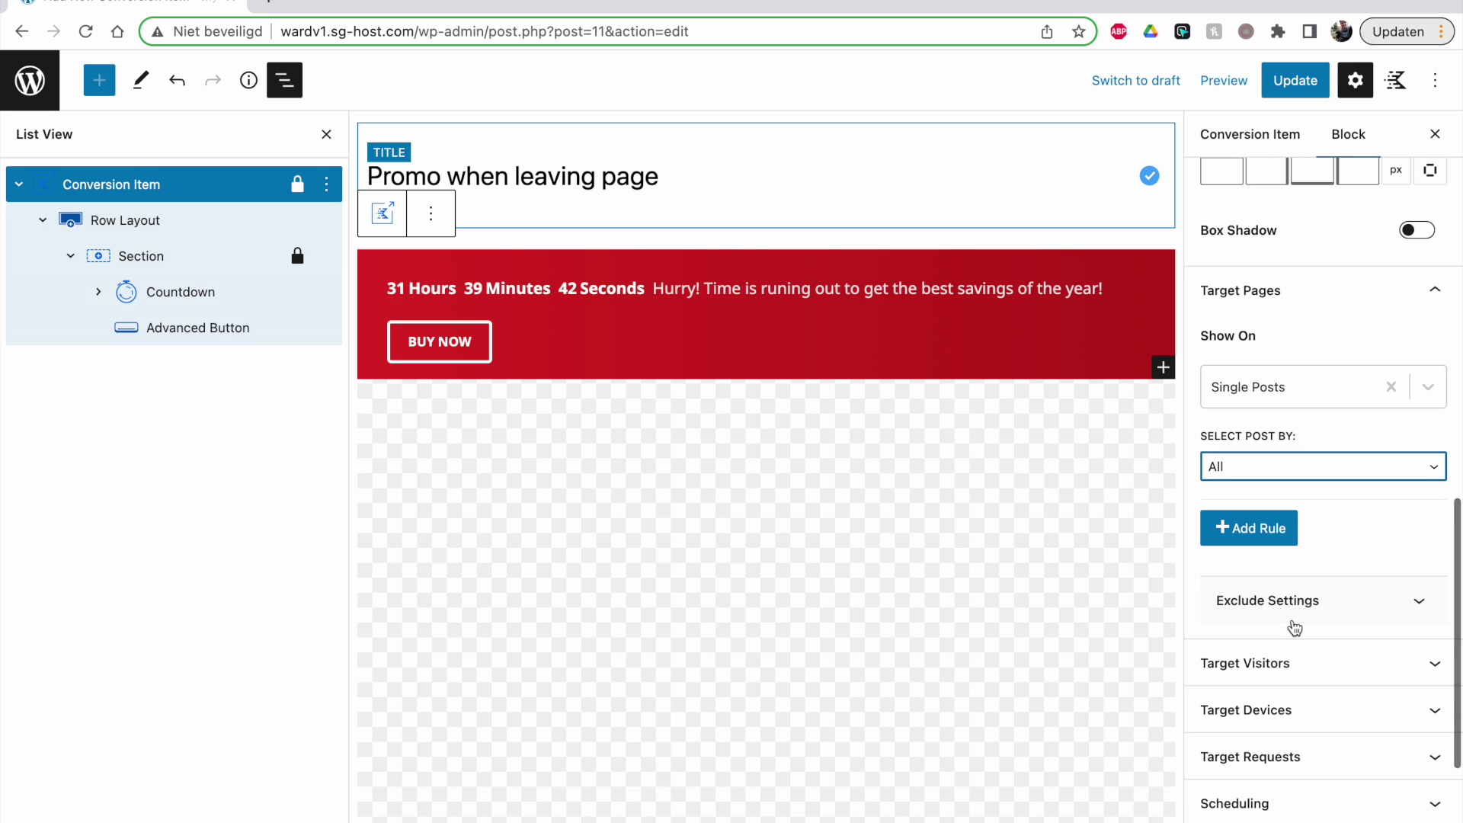
Step: Try a Hide On rule for Single Posts in Exclude Settings and clear it again
{"action": "left_click", "coordinate": [1273, 601]}
{"action": "left_click", "coordinate": [1290, 668]}
{"action": "scroll", "coordinate": [1296, 706], "scroll_direction": "down", "scroll_amount": 5}
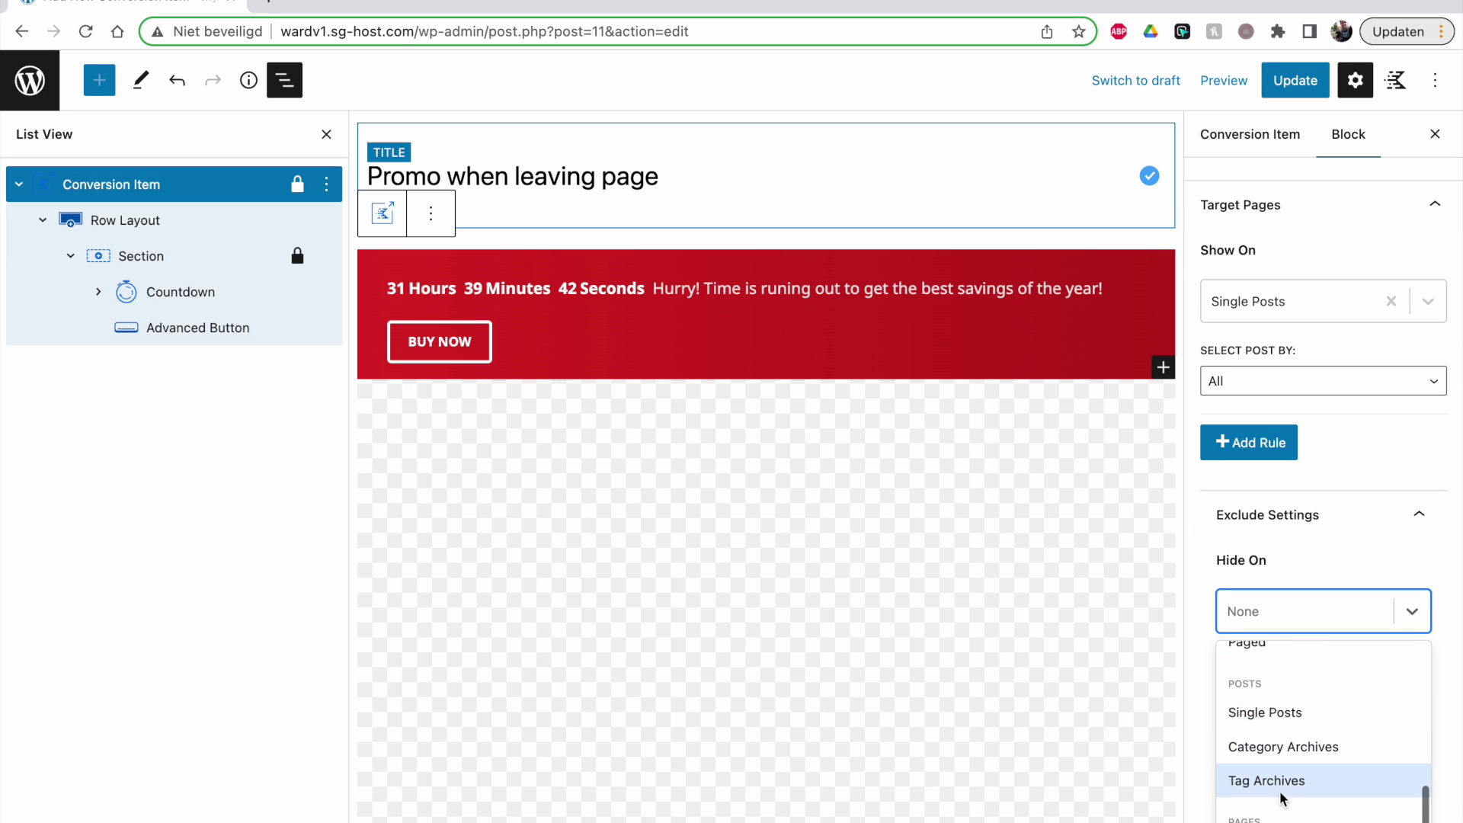
{"action": "left_click", "coordinate": [1275, 708]}
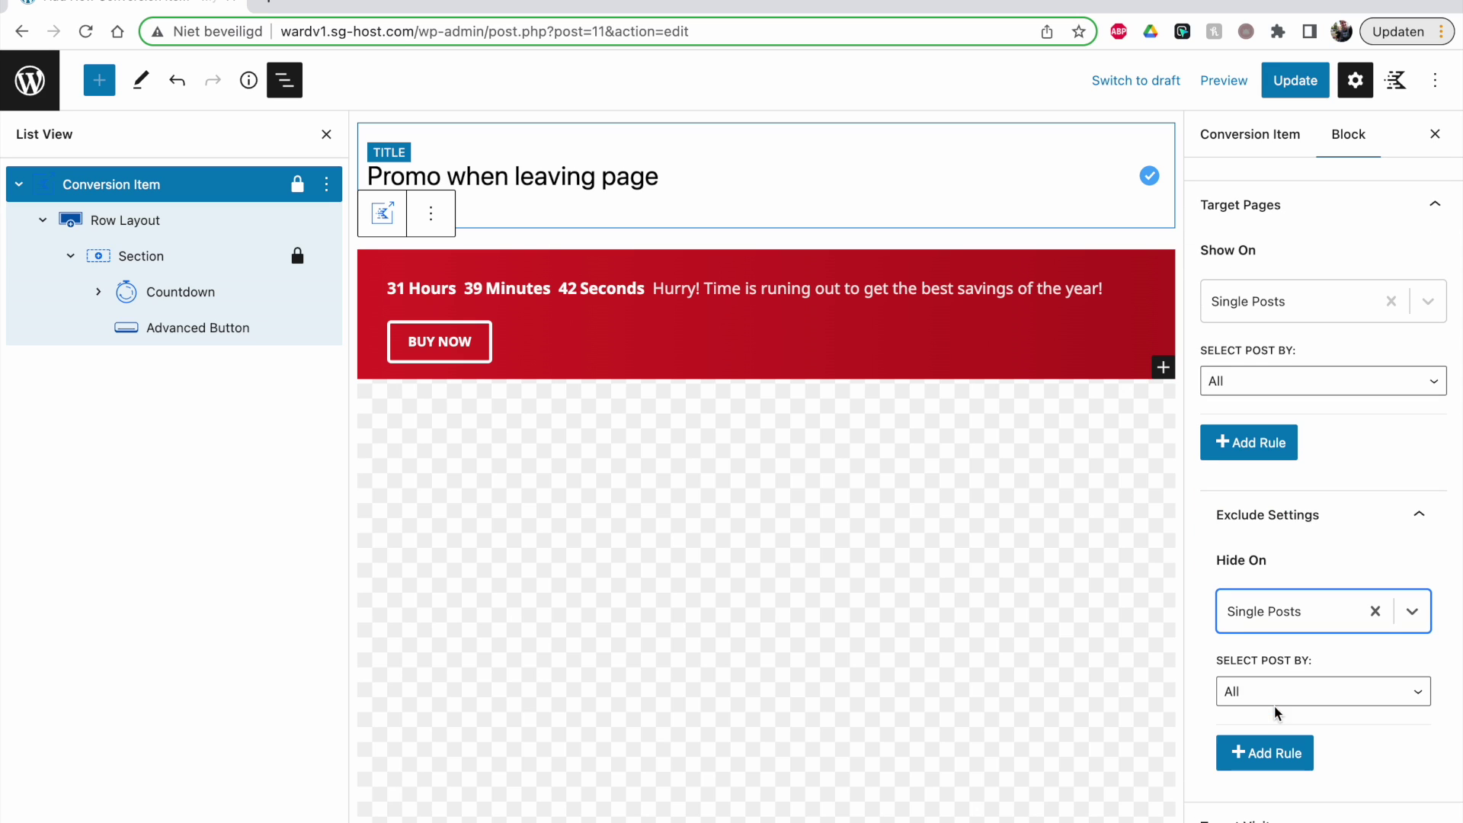
{"action": "left_click", "coordinate": [1278, 686]}
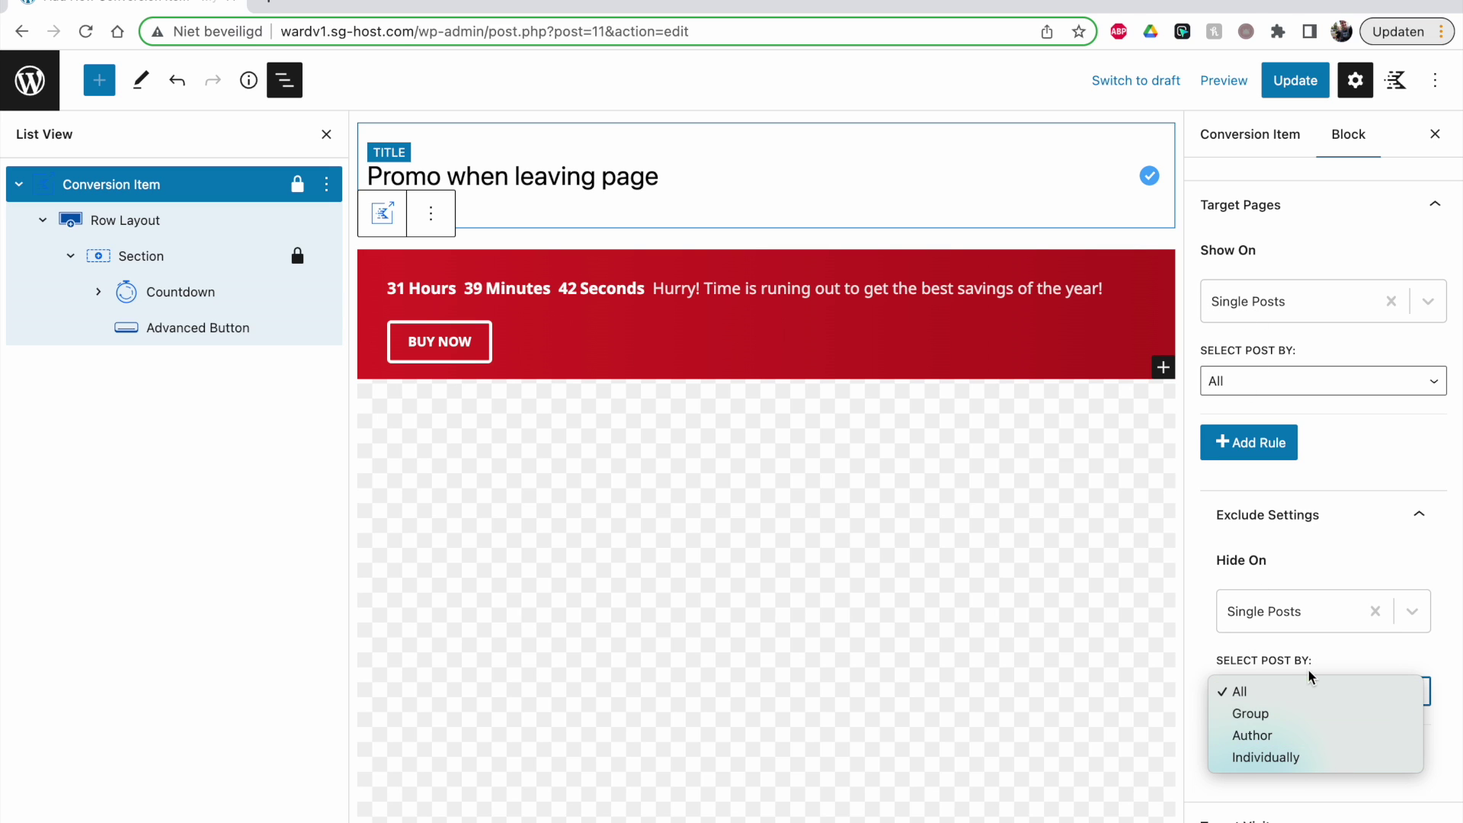
{"action": "left_click", "coordinate": [1274, 545]}
{"action": "left_click", "coordinate": [1375, 611]}
Step: Make the conversion item visible only to Logged in Users under Target Visitors
{"action": "scroll", "coordinate": [1285, 607], "scroll_direction": "down", "scroll_amount": 2}
{"action": "left_click", "coordinate": [1287, 628]}
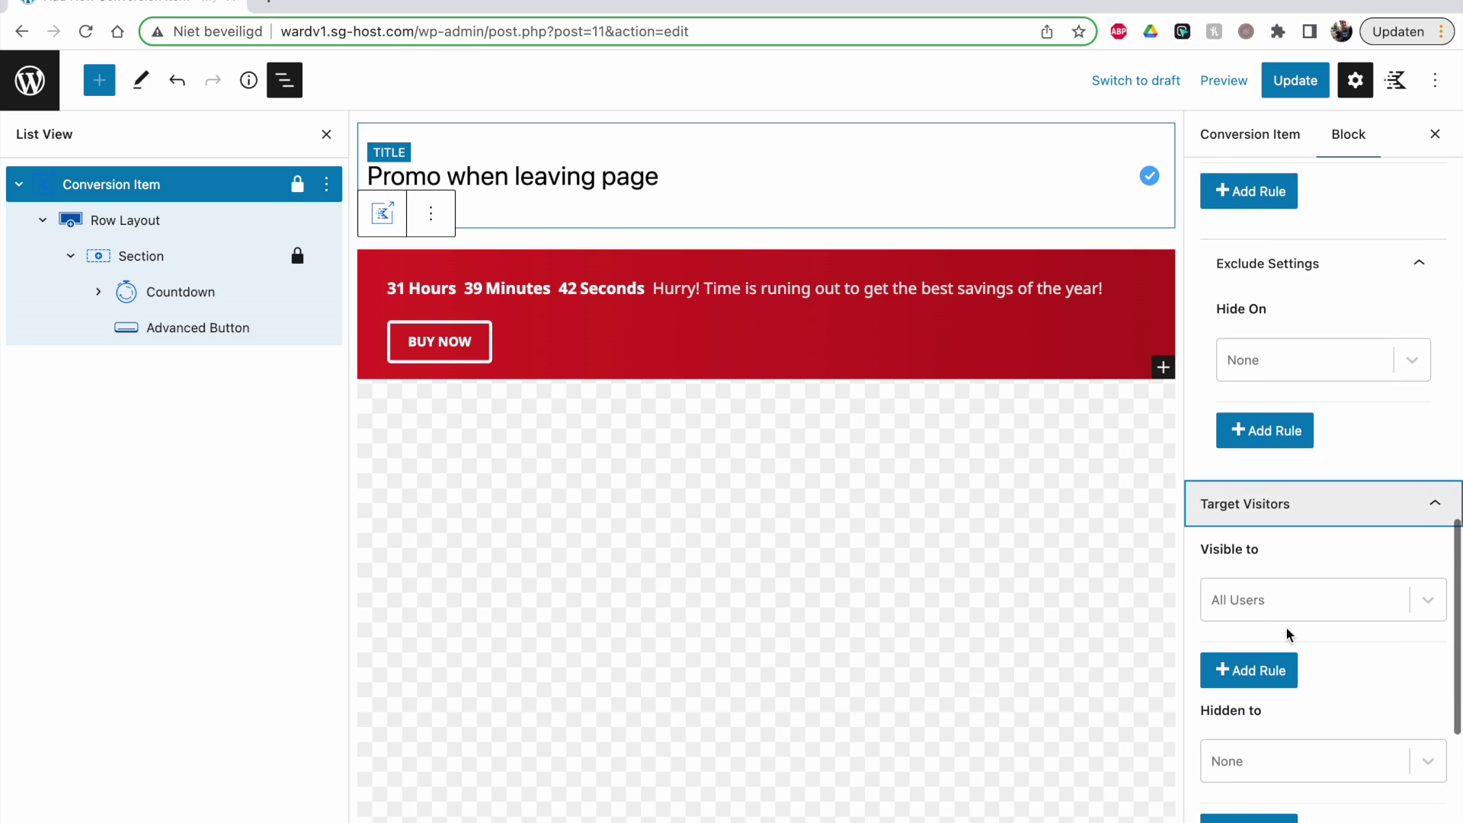
{"action": "left_click", "coordinate": [1258, 505]}
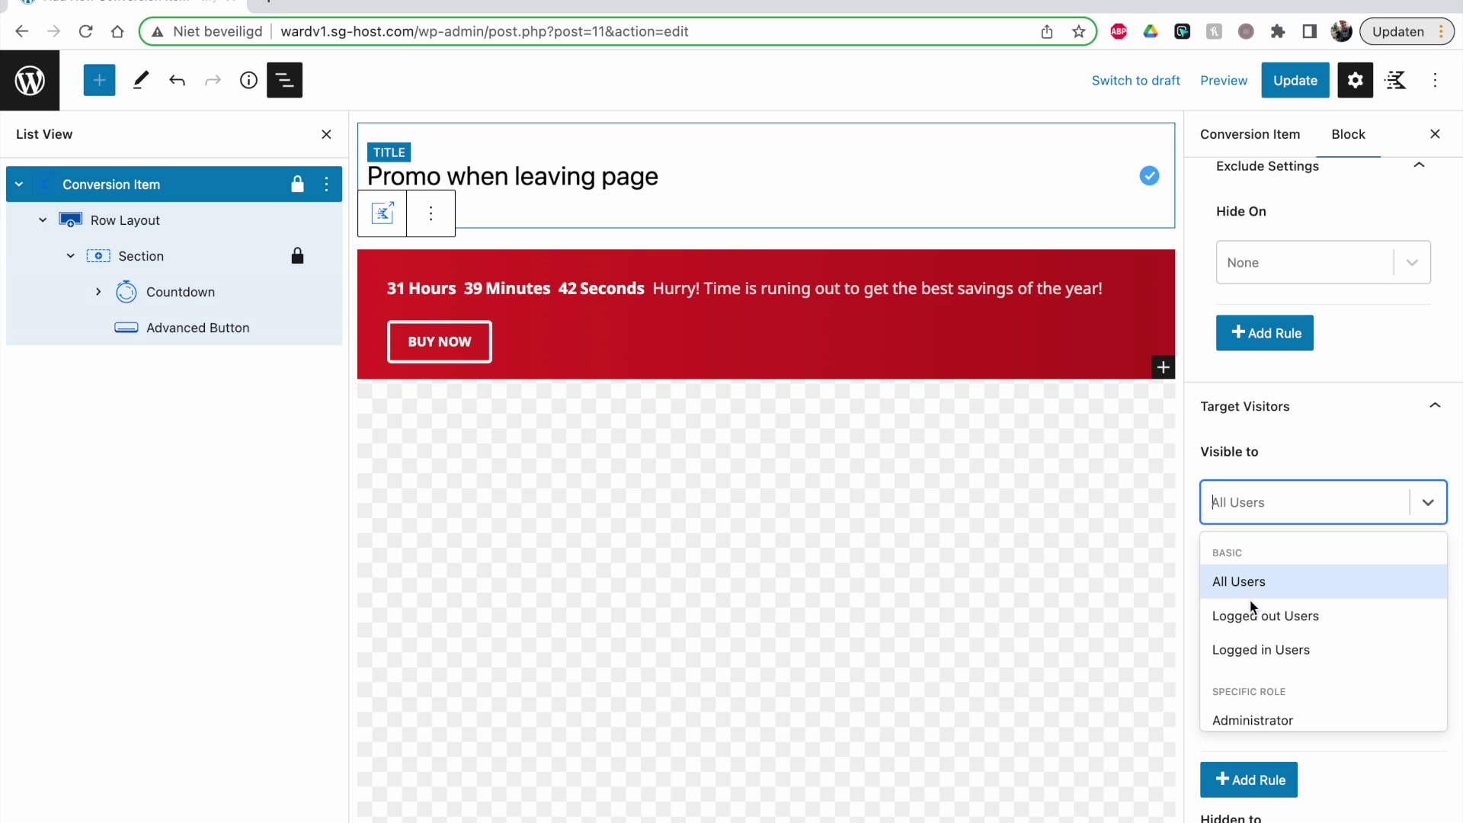
{"action": "left_click", "coordinate": [1279, 647]}
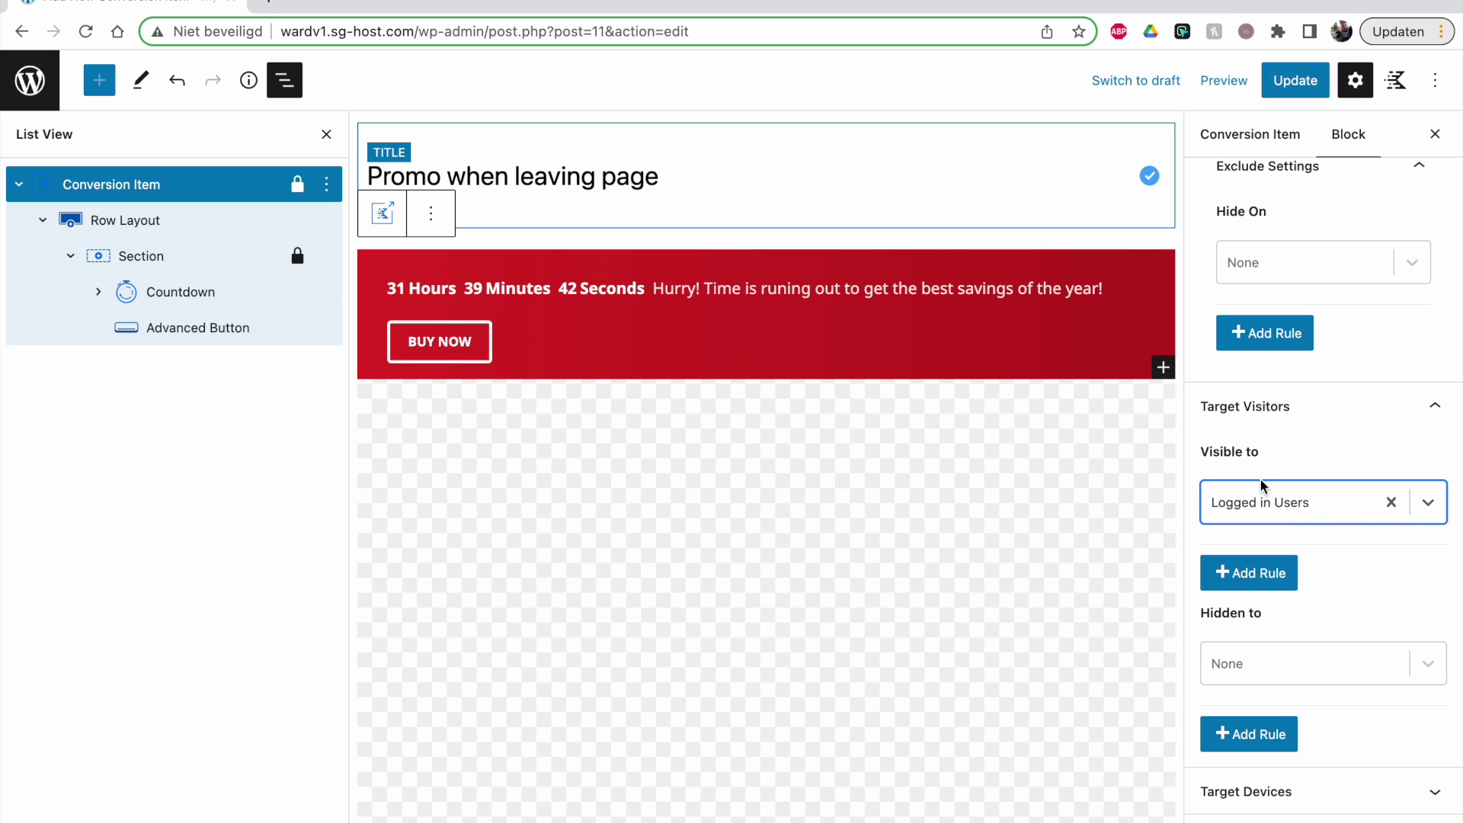
Step: Reselect the conversion item and examine the specific user roles offered by the Visible to rule in Target Visitors
{"action": "left_click", "coordinate": [595, 253]}
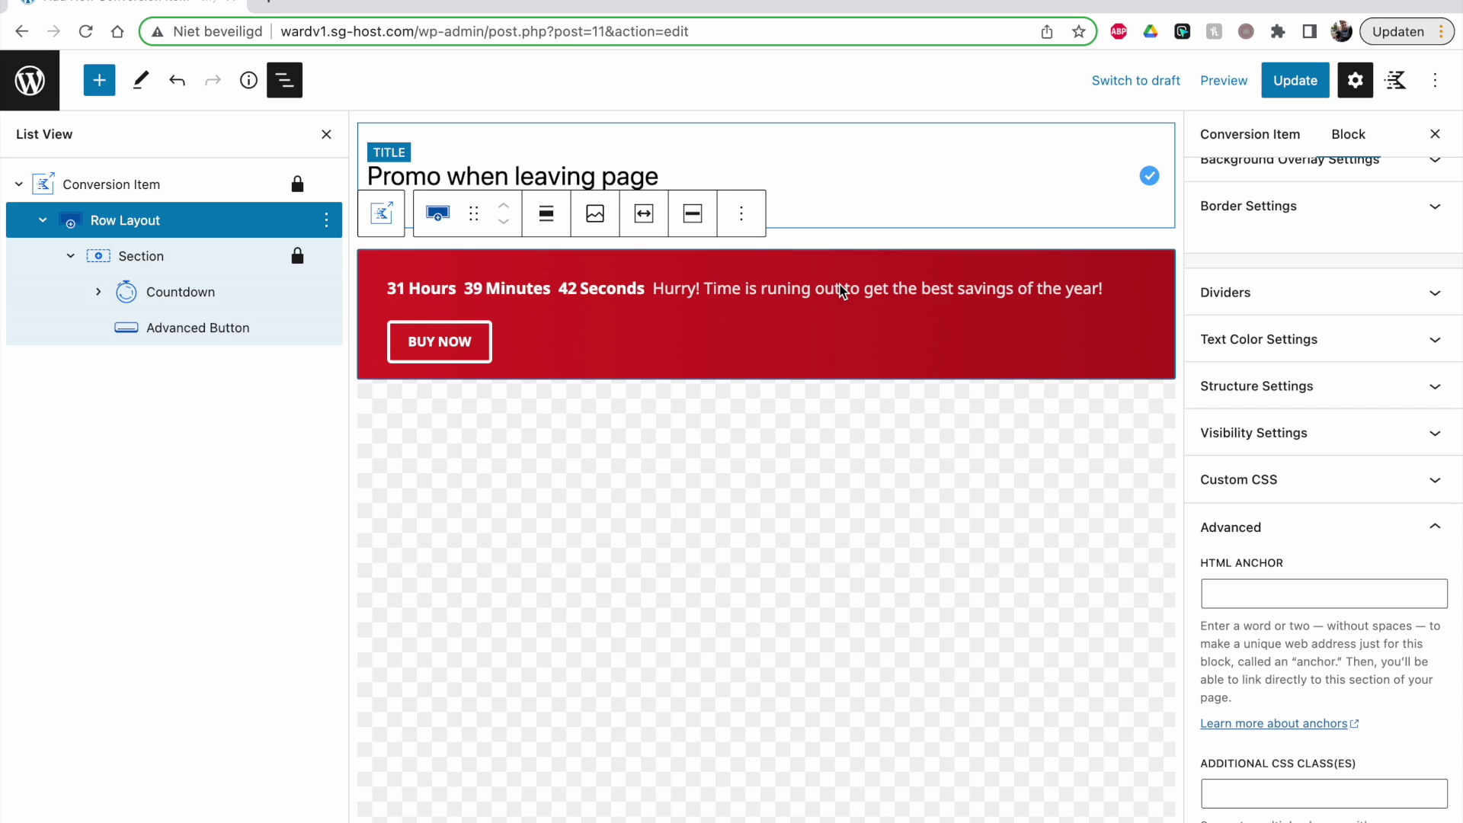
{"action": "left_click", "coordinate": [121, 185]}
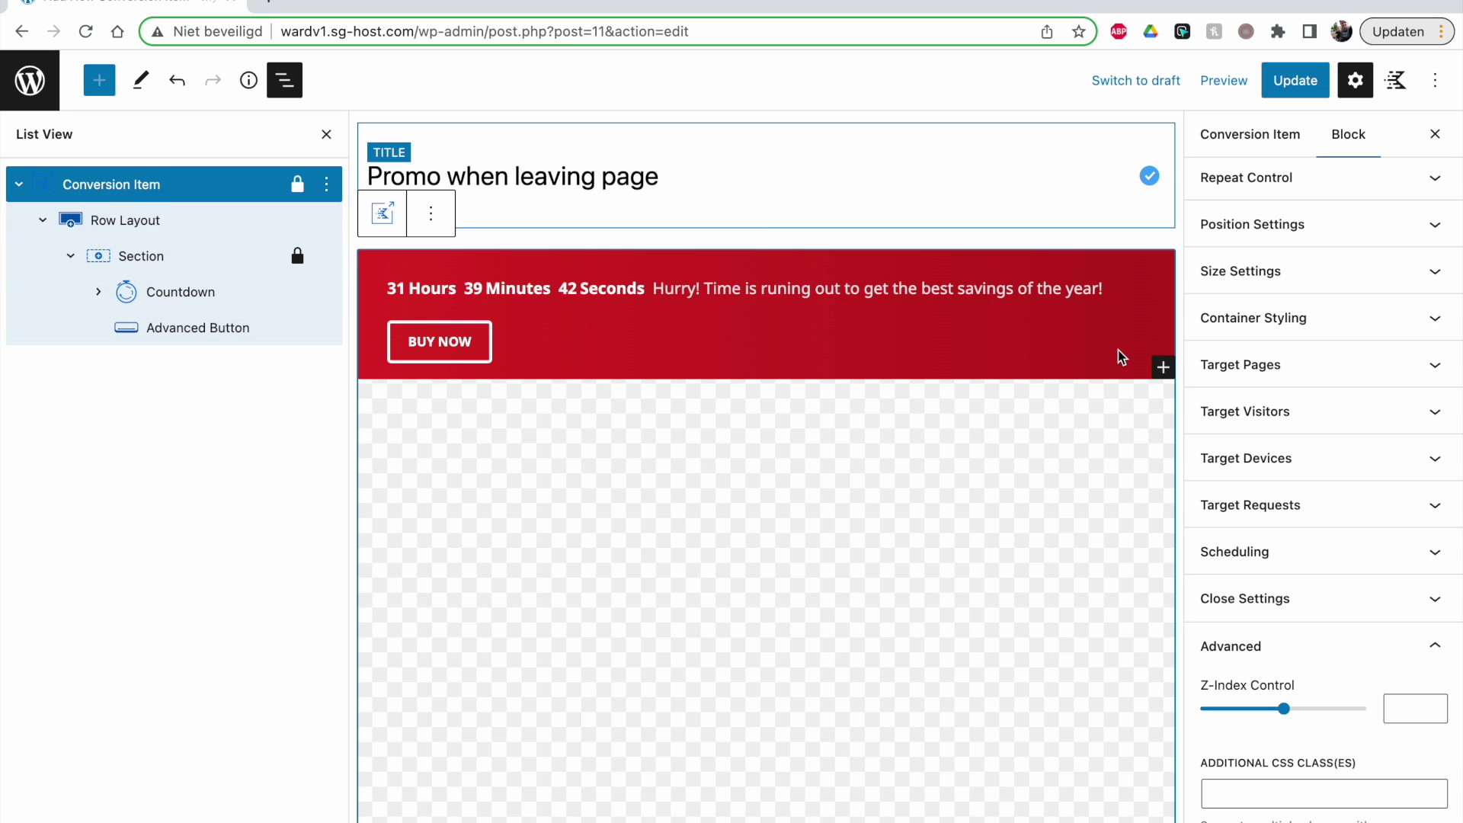
{"action": "left_click", "coordinate": [1257, 411]}
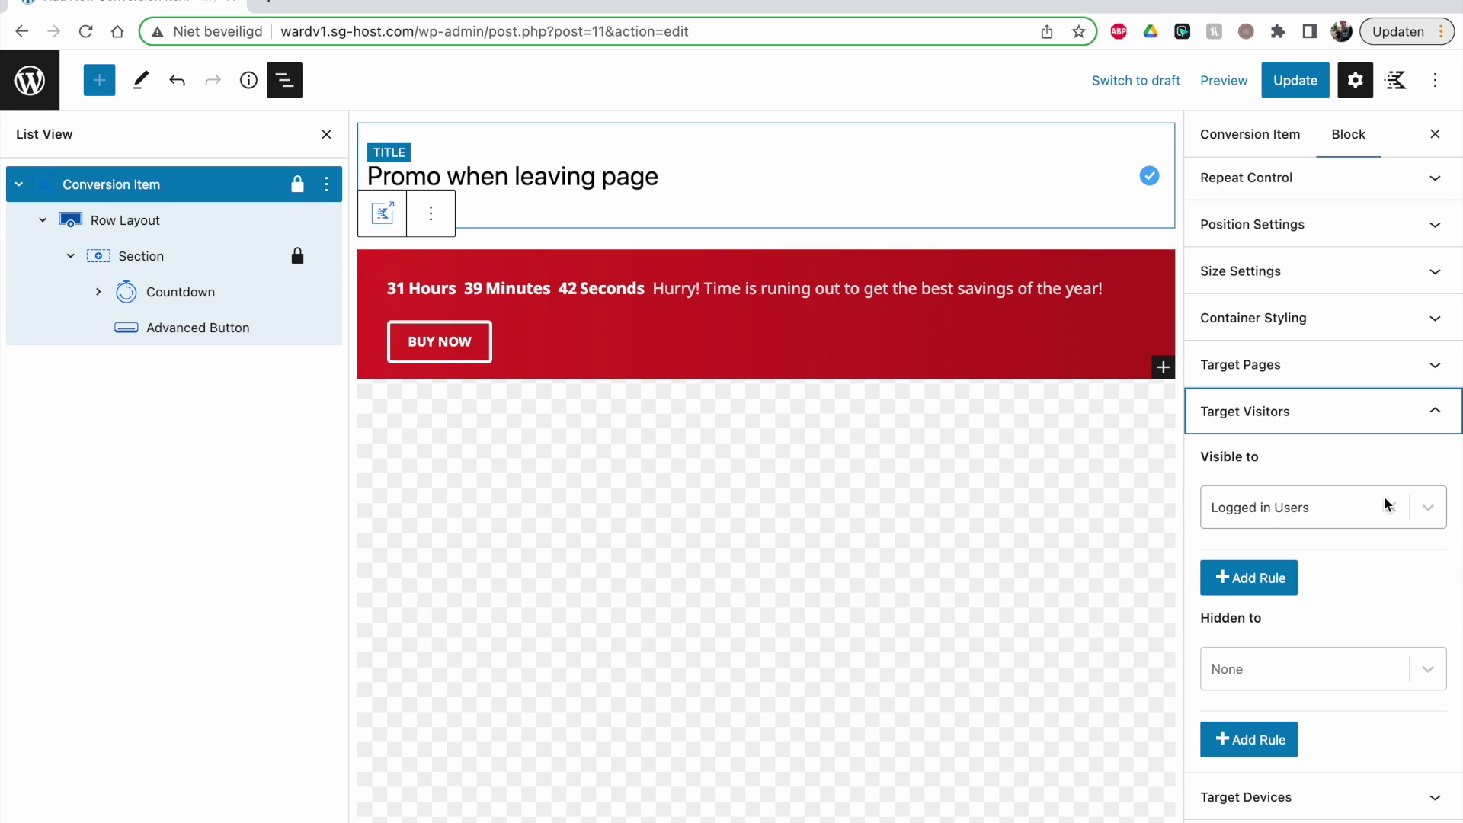
{"action": "left_click", "coordinate": [1416, 507]}
{"action": "scroll", "coordinate": [1356, 709], "scroll_direction": "down", "scroll_amount": 2}
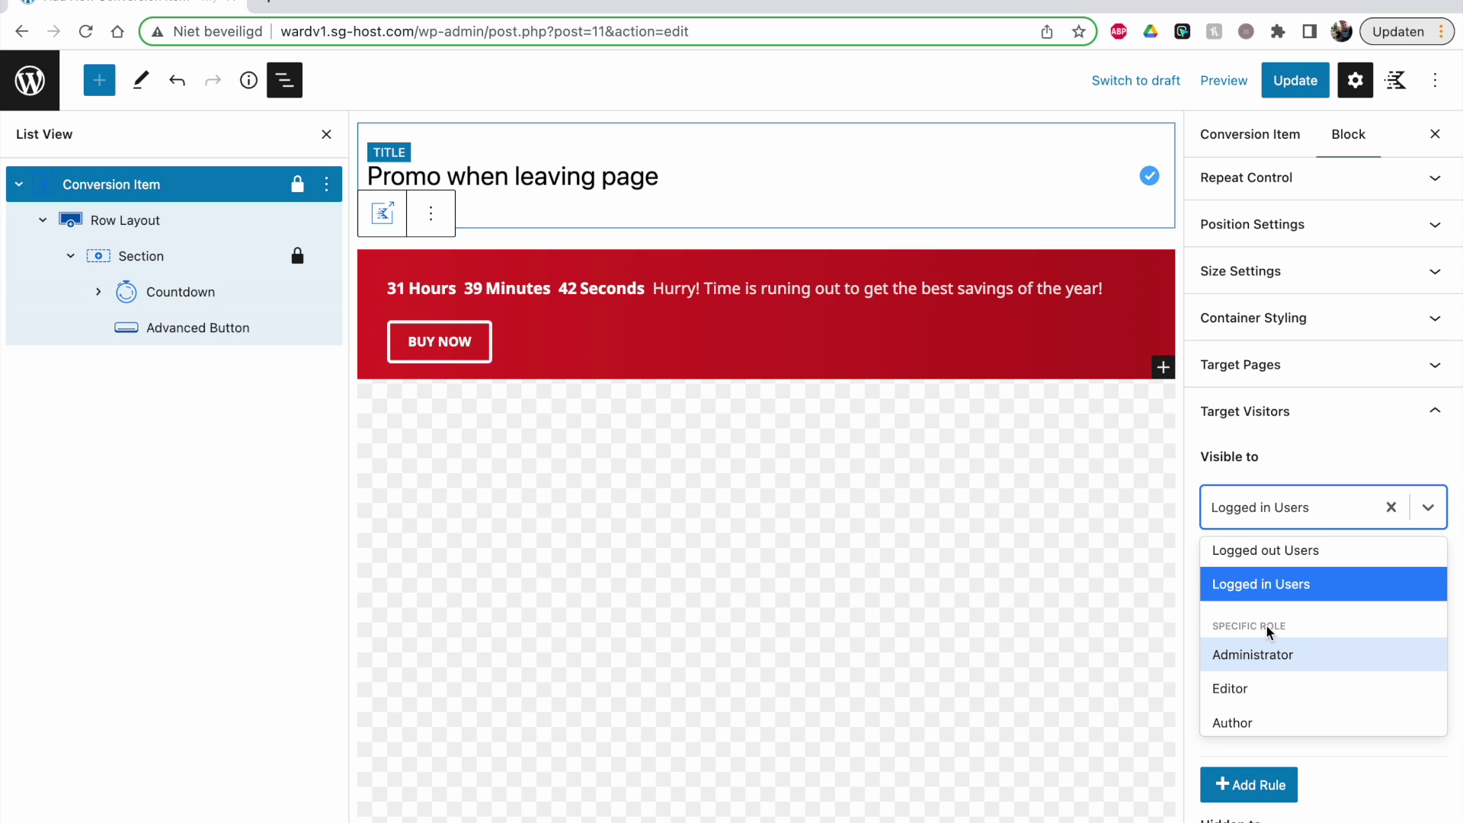
{"action": "scroll", "coordinate": [1265, 625], "scroll_direction": "down", "scroll_amount": 2}
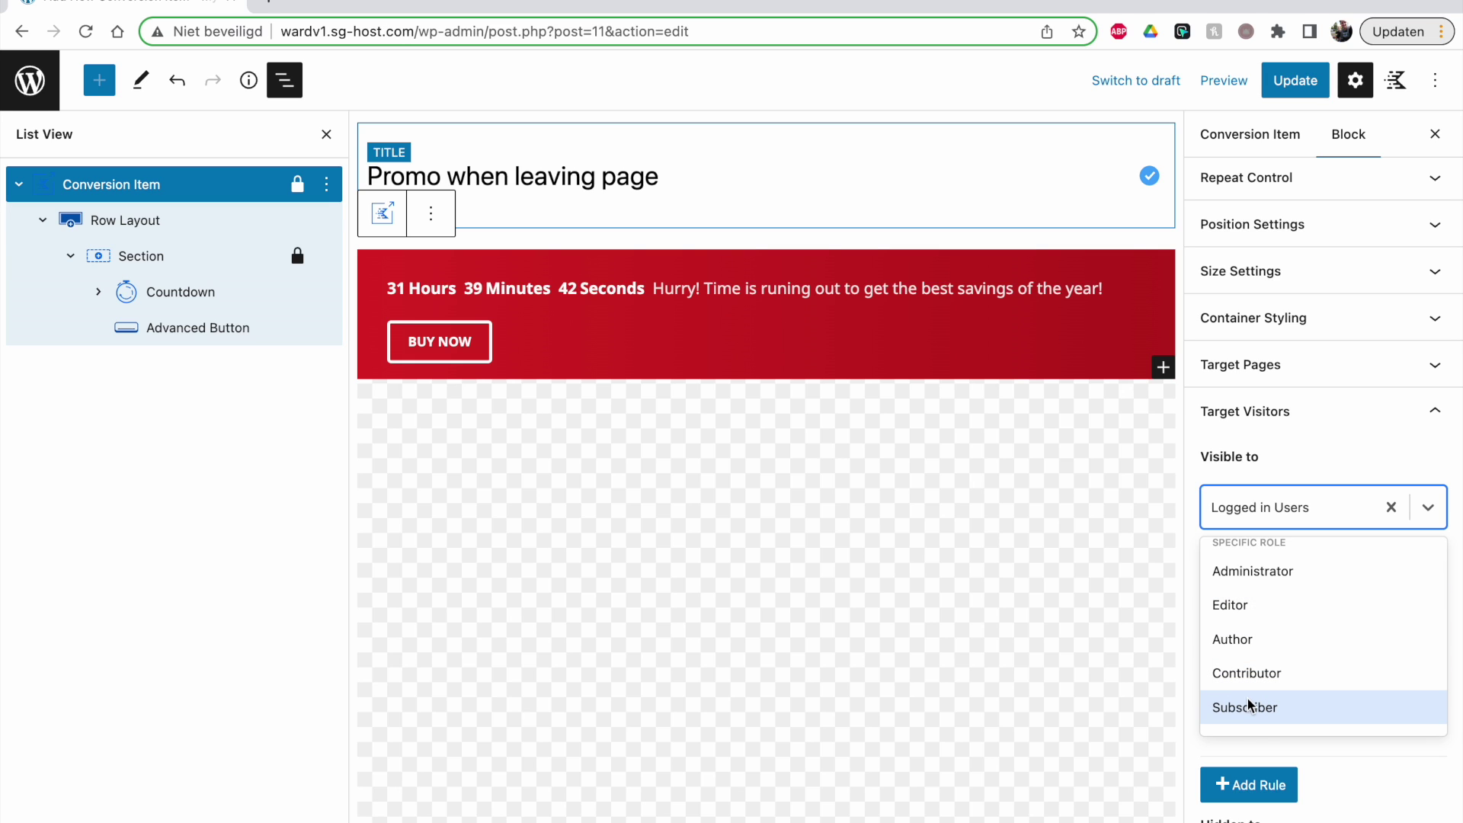
{"action": "scroll", "coordinate": [1247, 703], "scroll_direction": "up", "scroll_amount": 1}
{"action": "scroll", "coordinate": [1250, 705], "scroll_direction": "down", "scroll_amount": 1}
{"action": "scroll", "coordinate": [1241, 720], "scroll_direction": "up", "scroll_amount": 1}
{"action": "scroll", "coordinate": [1237, 574], "scroll_direction": "down", "scroll_amount": 1}
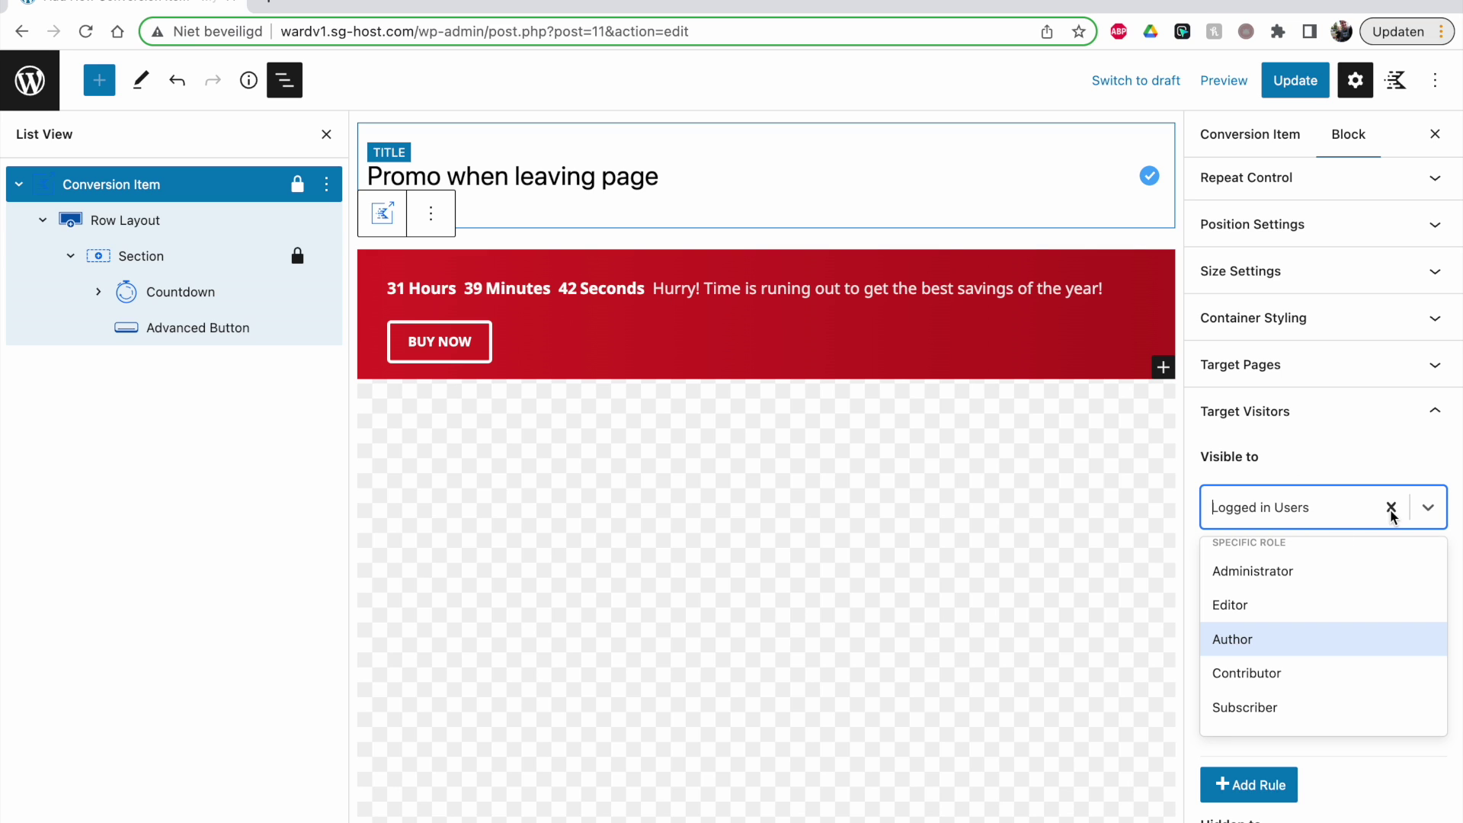
Step: Clear the Logged in Users restriction in Target Visitors so the conversion item is visible to All Users
{"action": "scroll", "coordinate": [1365, 601], "scroll_direction": "up", "scroll_amount": 3}
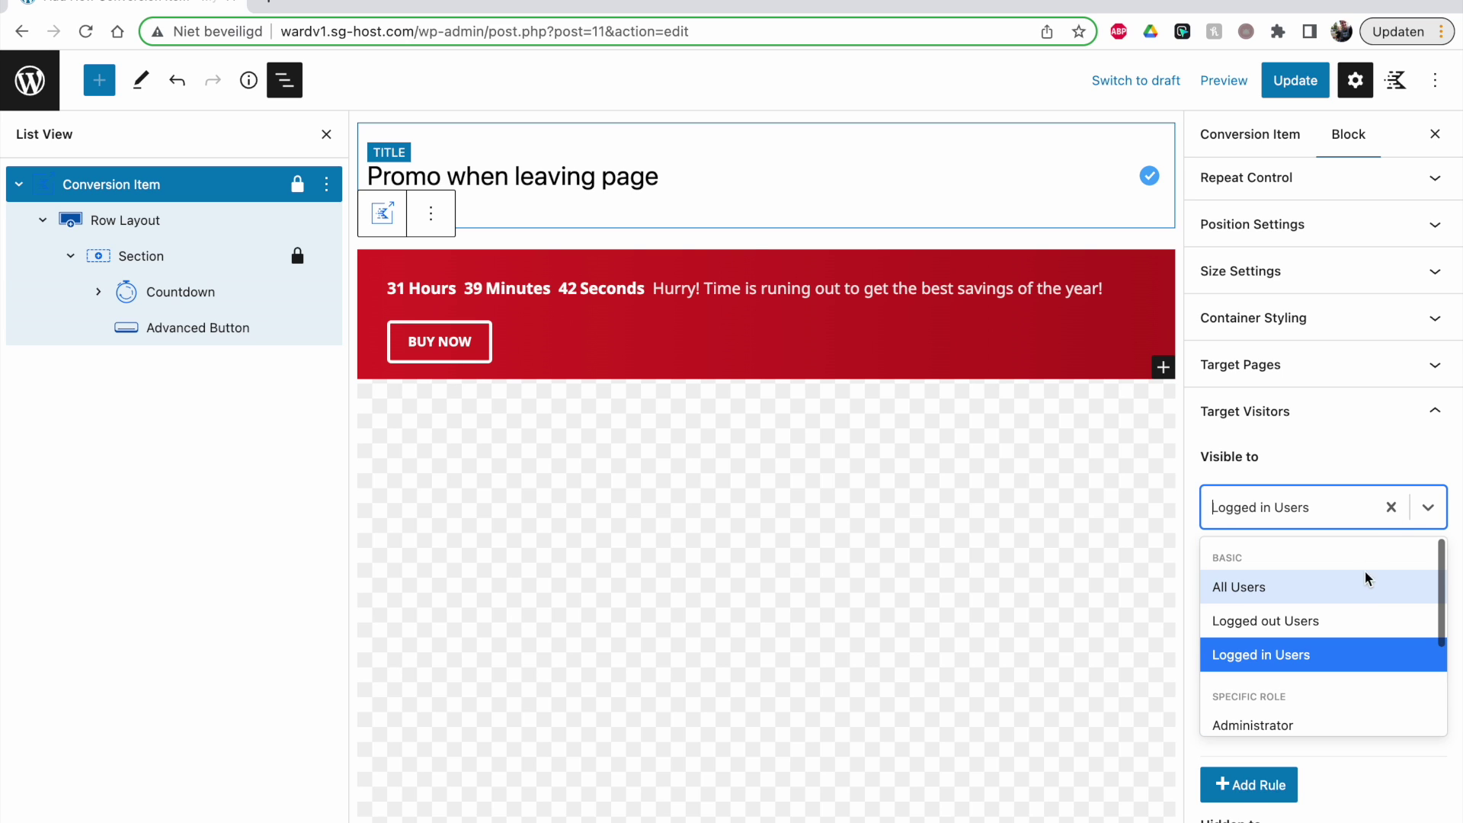
{"action": "left_click", "coordinate": [1392, 508]}
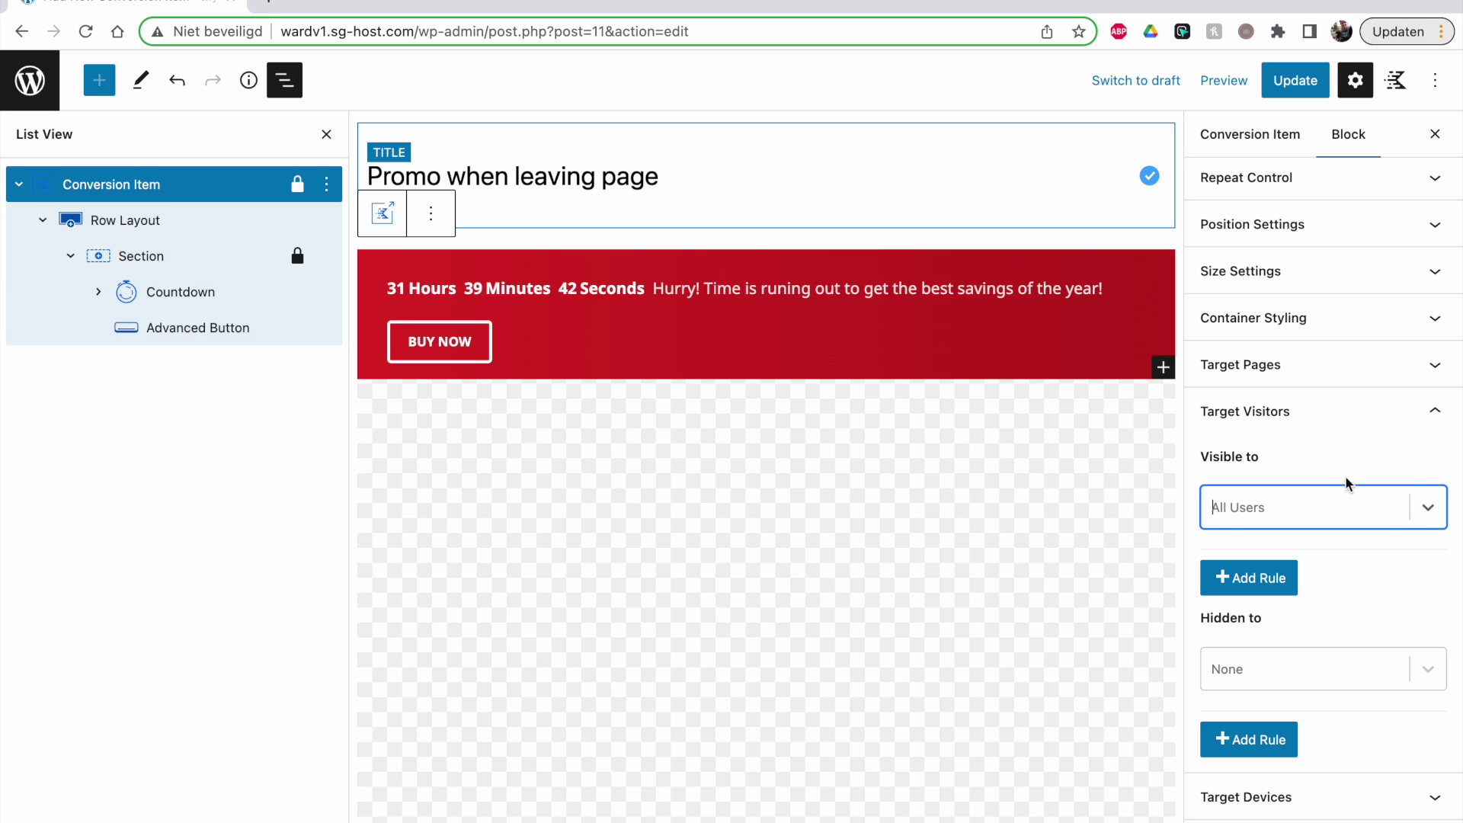
{"action": "left_click", "coordinate": [1247, 433]}
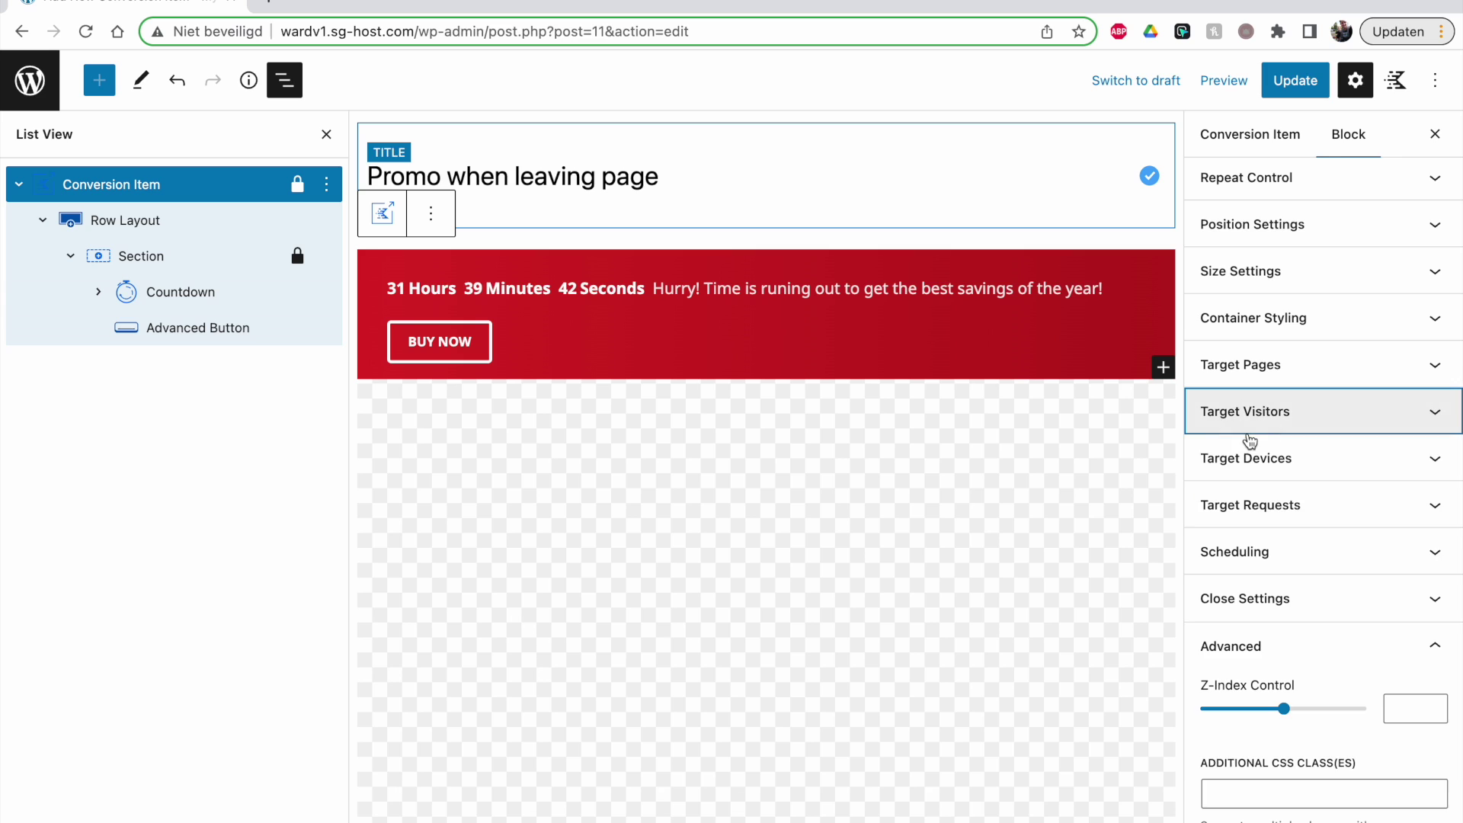
Step: Restrict the conversion item's Target Devices setting to Desktop and Tablet
{"action": "left_click", "coordinate": [1220, 458]}
{"action": "left_click", "coordinate": [1214, 549]}
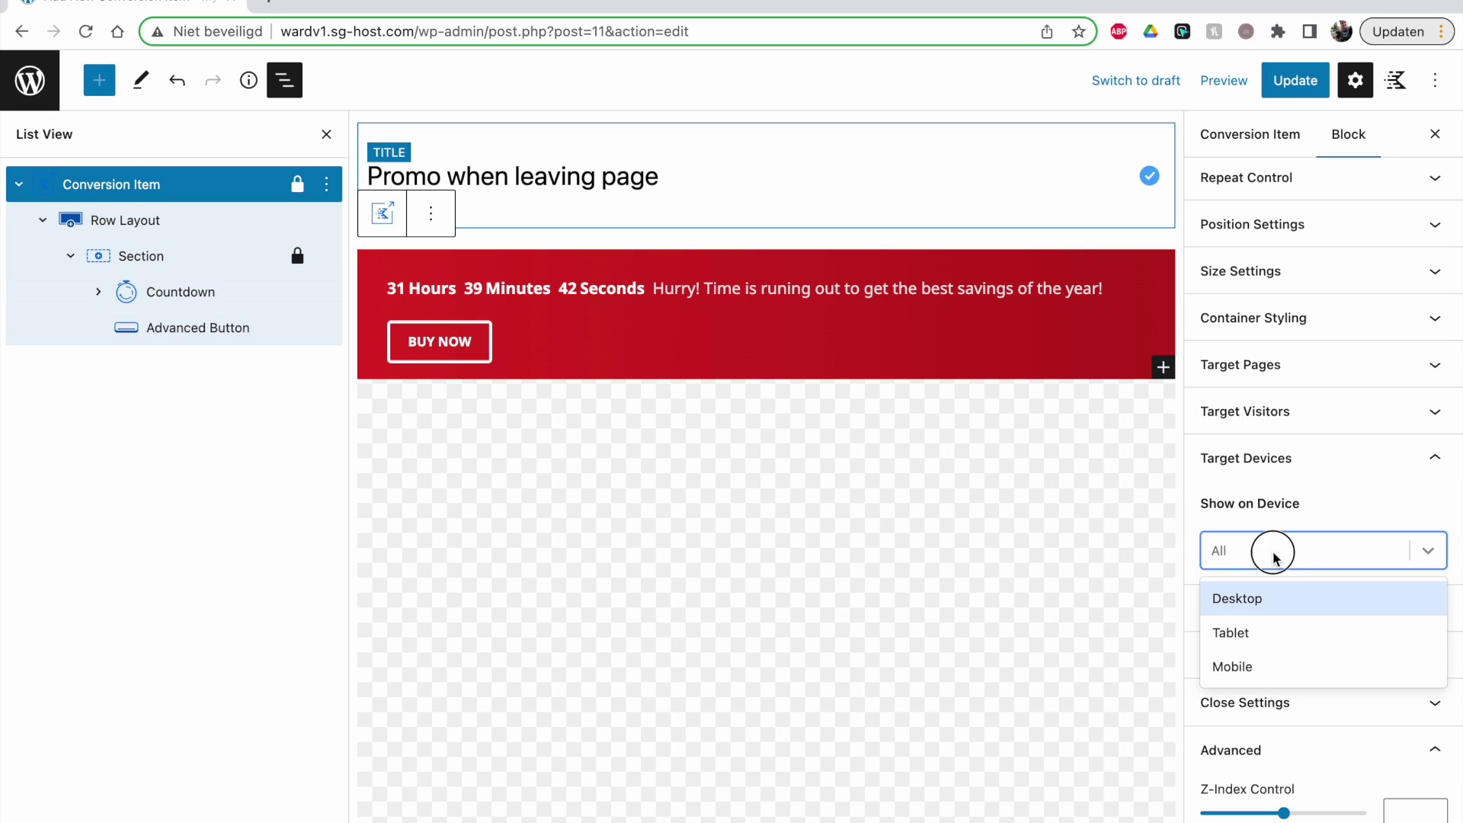
{"action": "left_click", "coordinate": [1238, 612]}
{"action": "left_click", "coordinate": [1288, 602]}
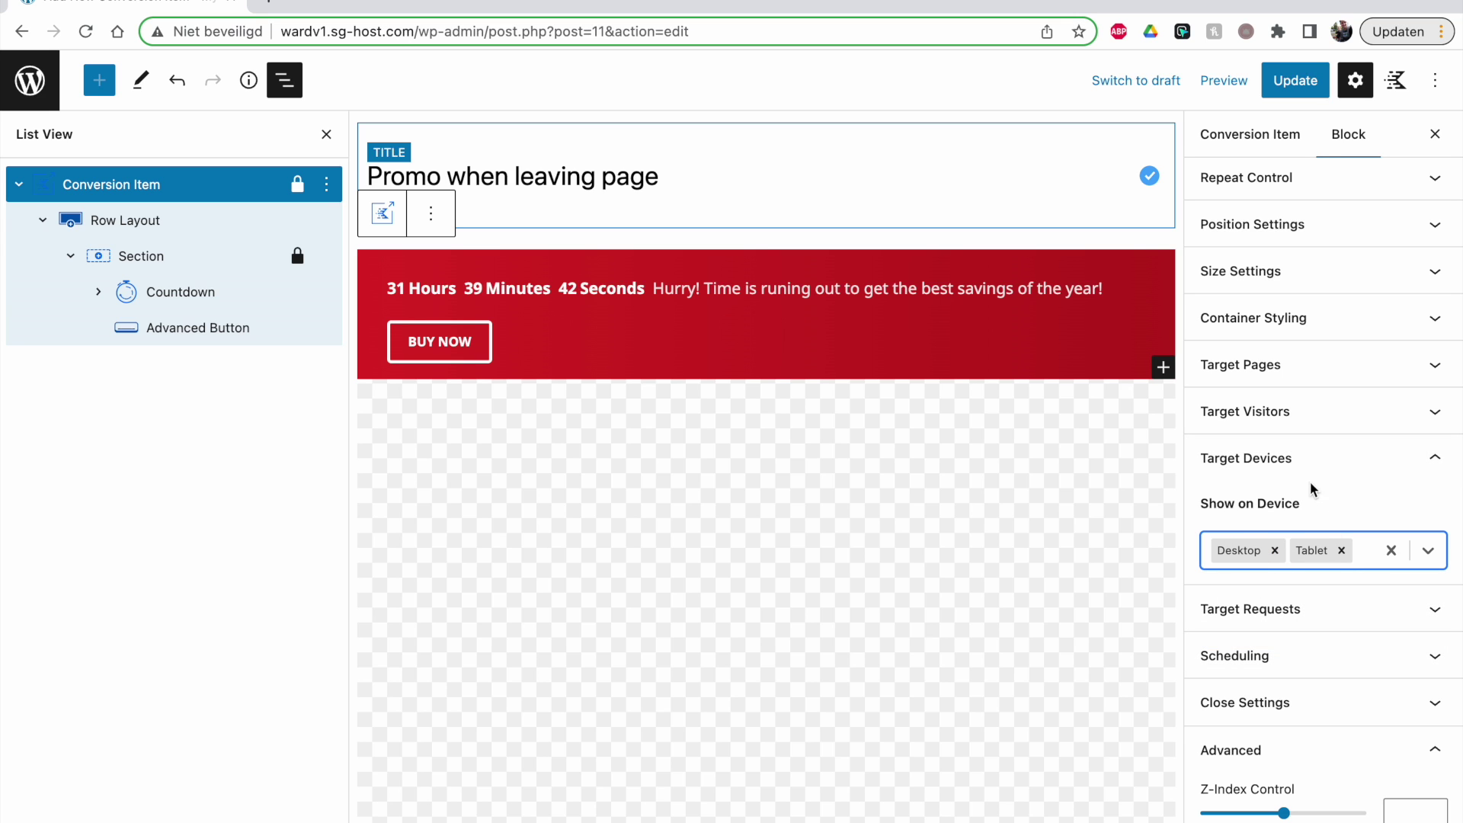
Step: Examine the Target Requests options for query strings, referer domain, cookie and page views
{"action": "left_click", "coordinate": [1308, 606]}
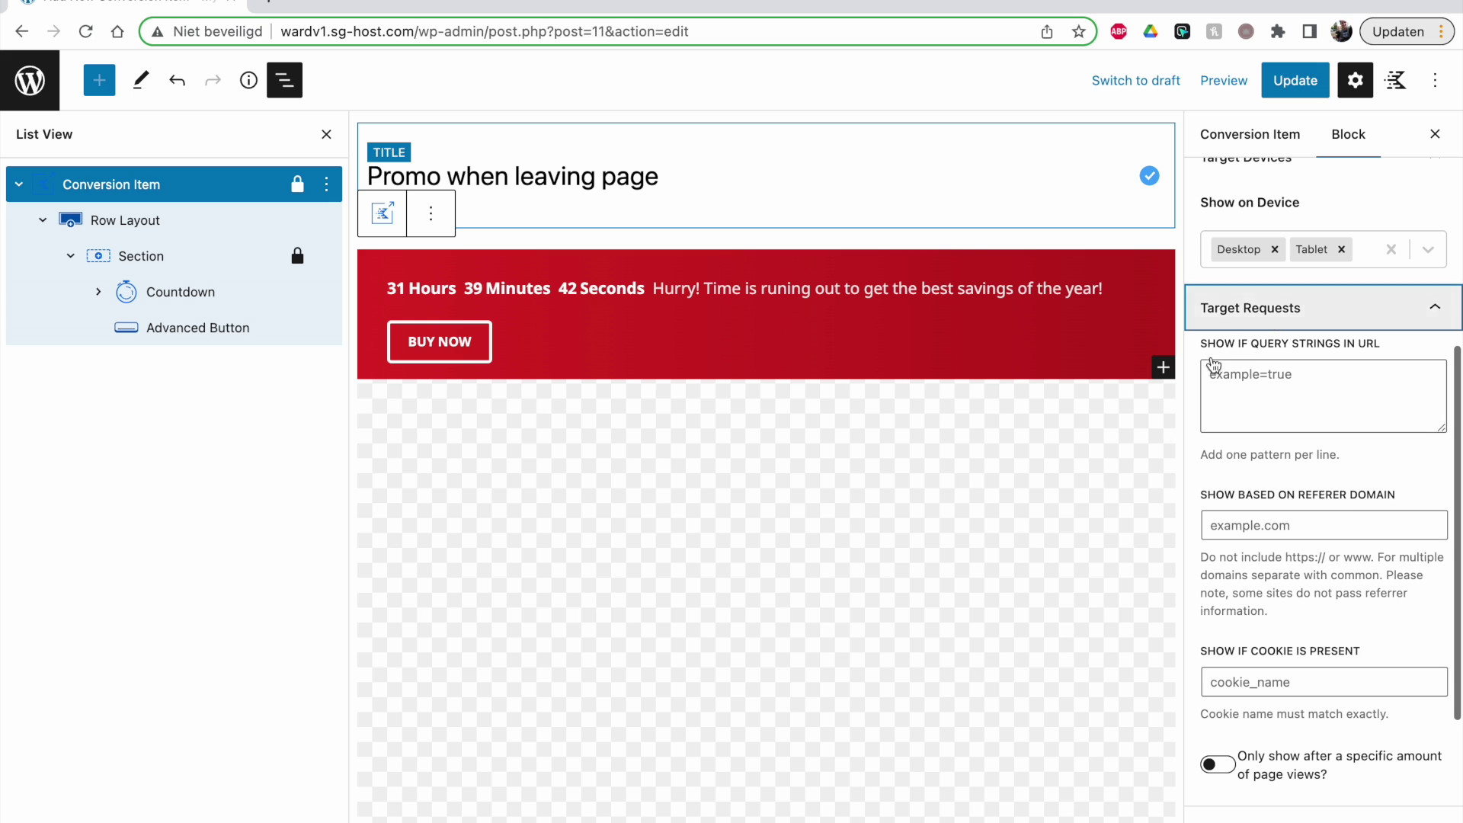
{"action": "scroll", "coordinate": [1292, 626], "scroll_direction": "down", "scroll_amount": 1}
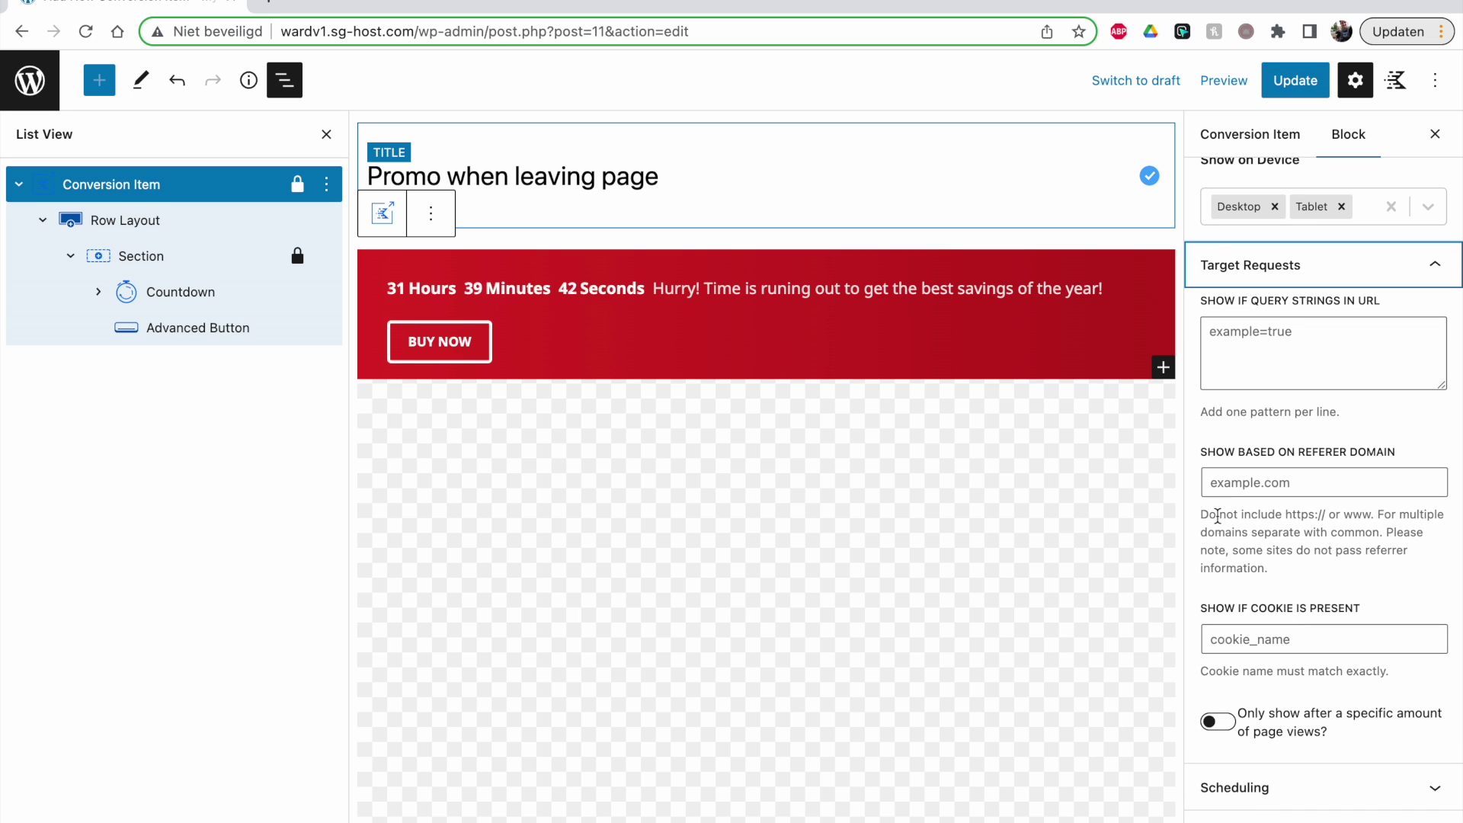
{"action": "left_click_drag", "start_coordinate": [1254, 453], "coordinate": [1398, 460]}
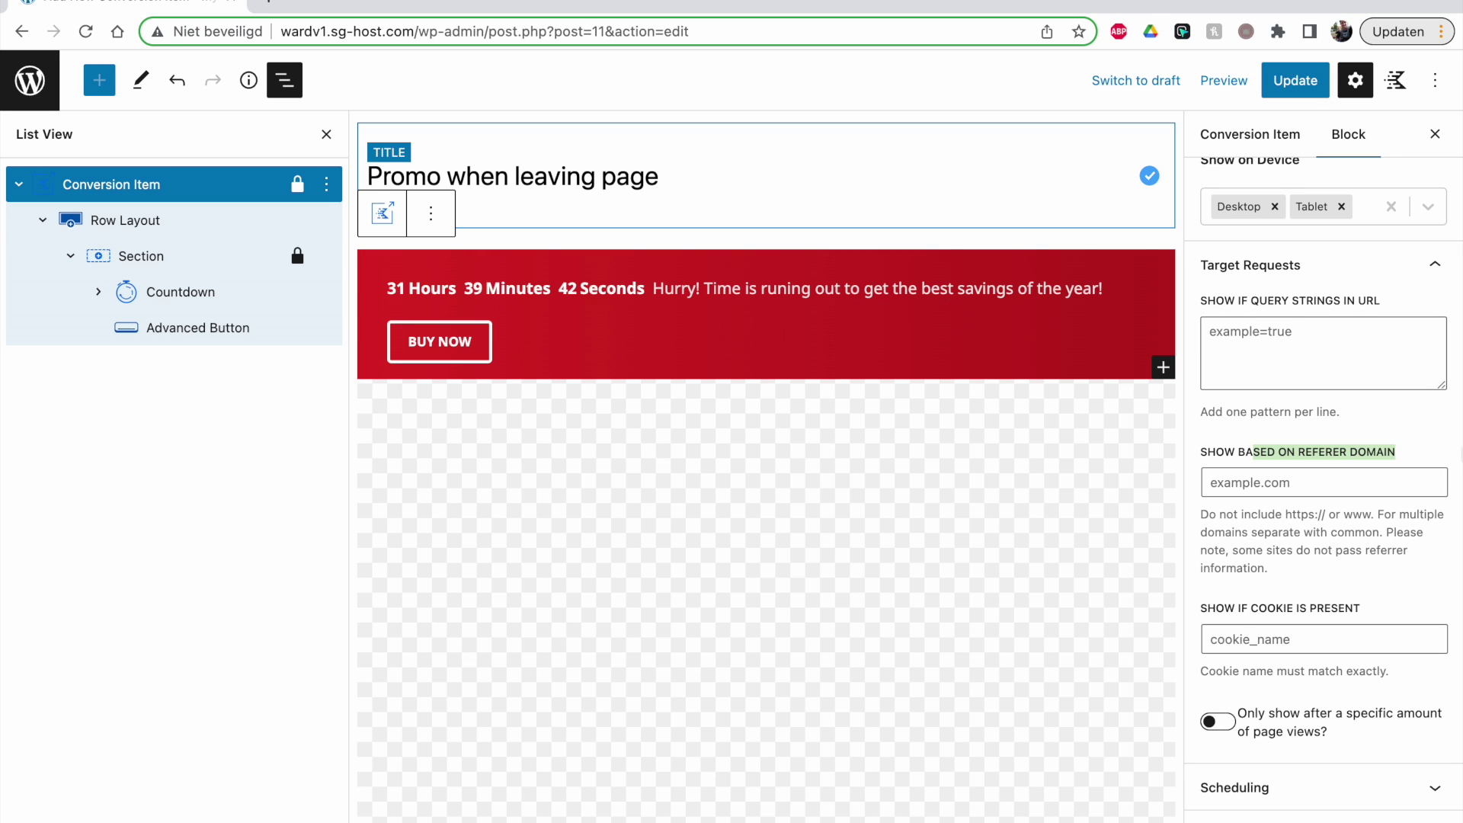
{"action": "scroll", "coordinate": [1365, 397], "scroll_direction": "up", "scroll_amount": 1}
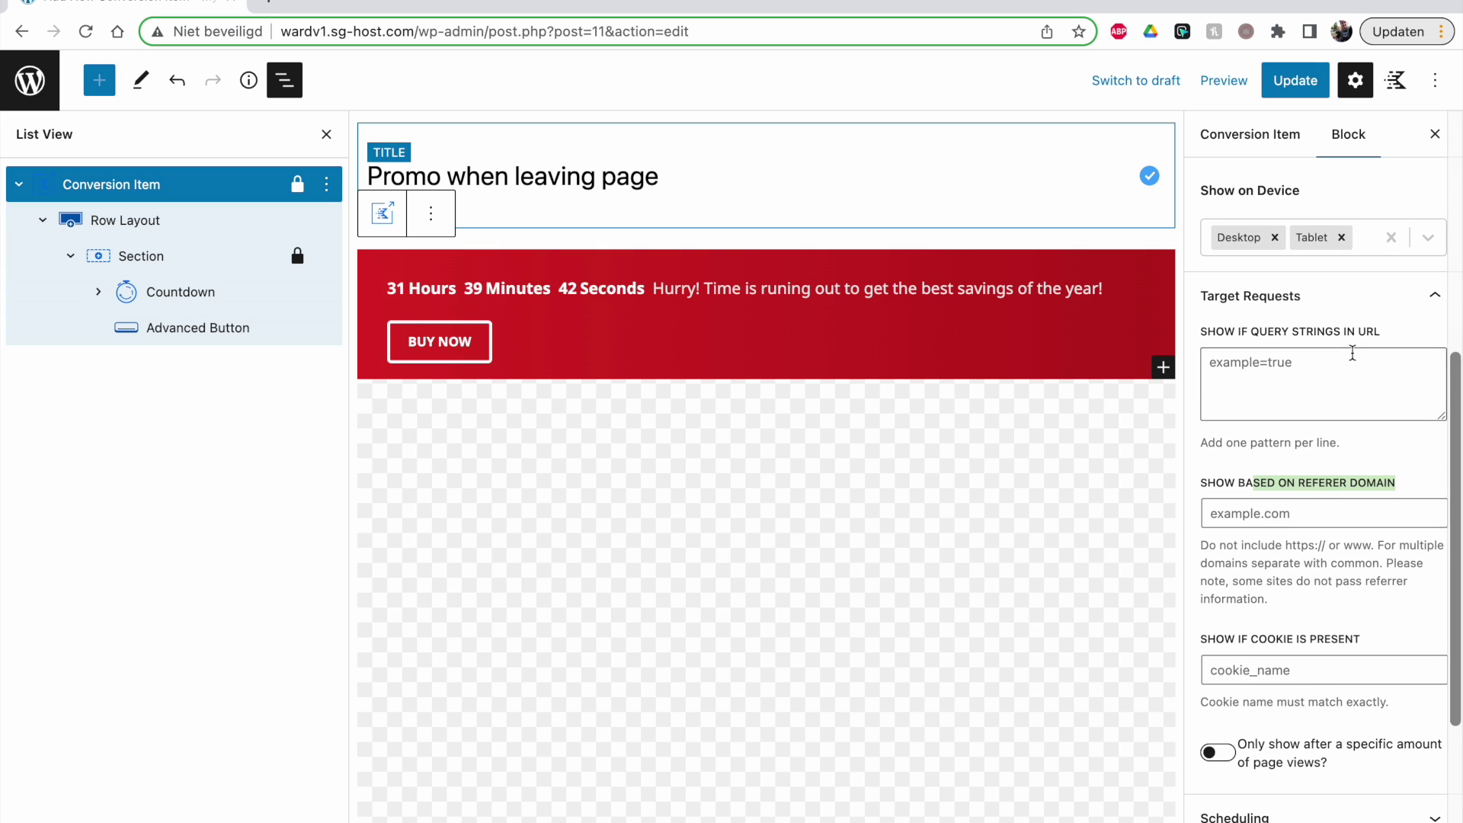
{"action": "left_click", "coordinate": [1217, 369]}
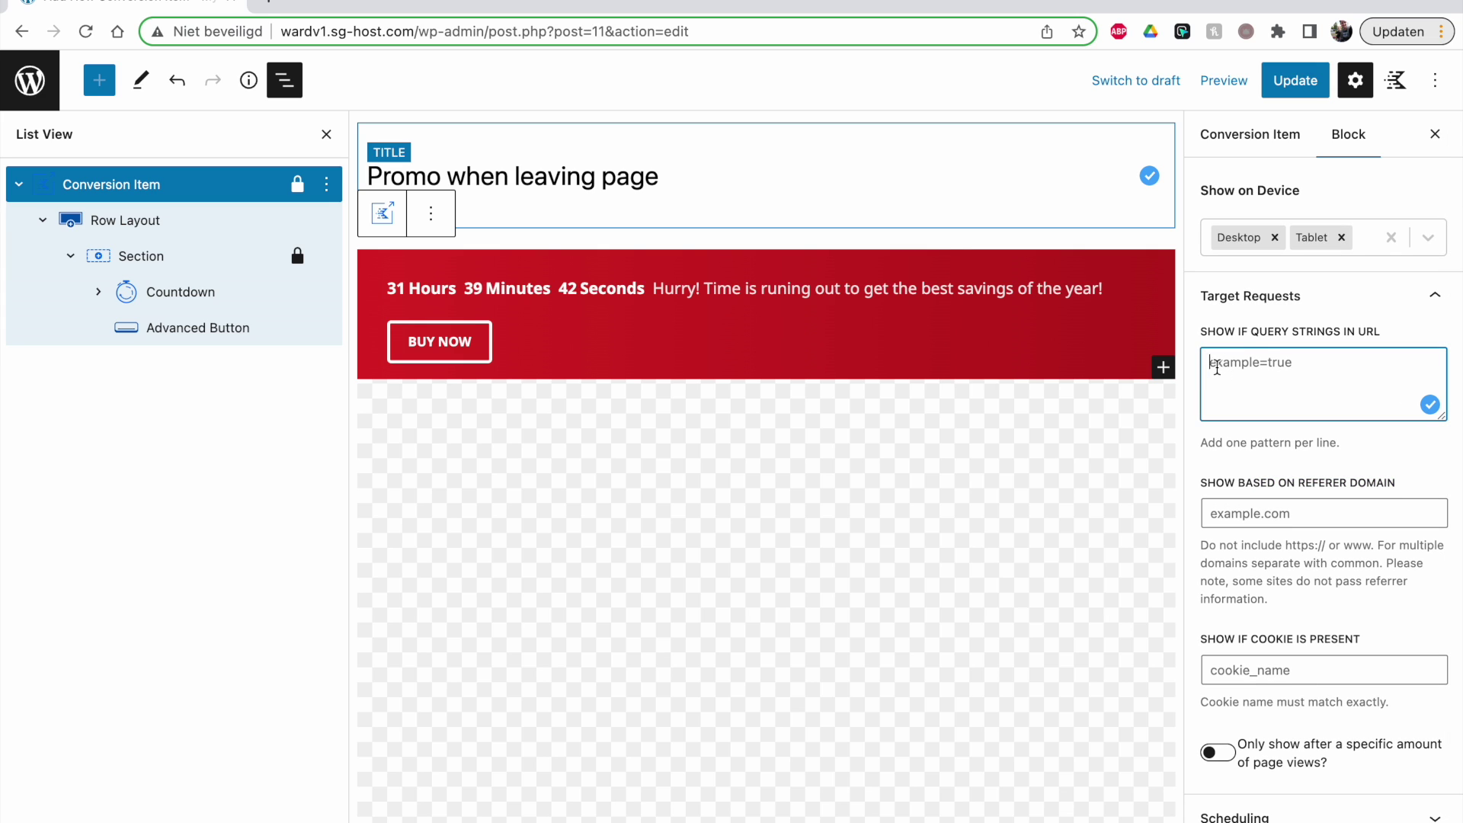
{"action": "left_click_drag", "start_coordinate": [1250, 333], "coordinate": [1366, 336]}
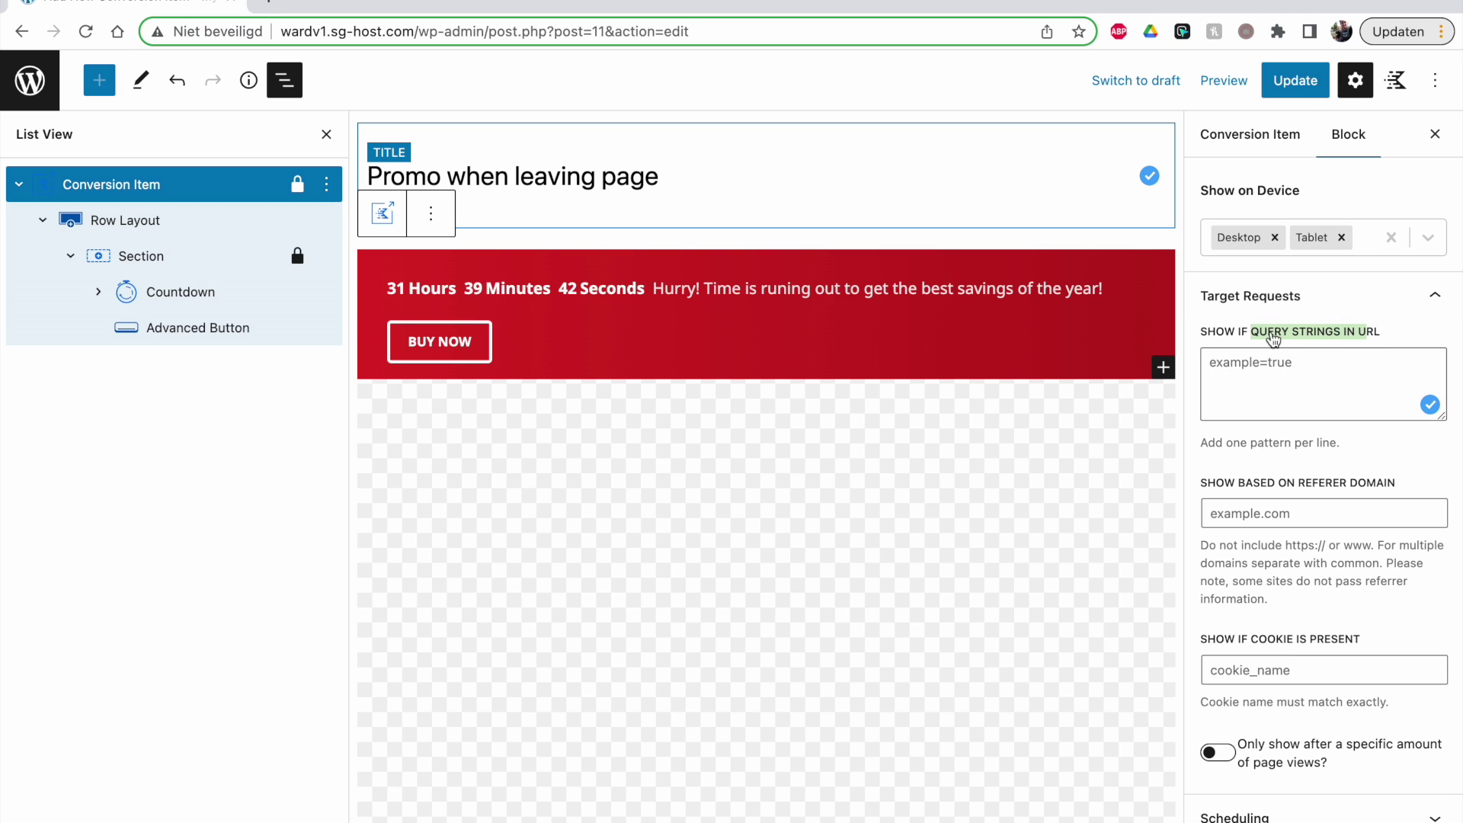
{"action": "left_click", "coordinate": [1236, 365]}
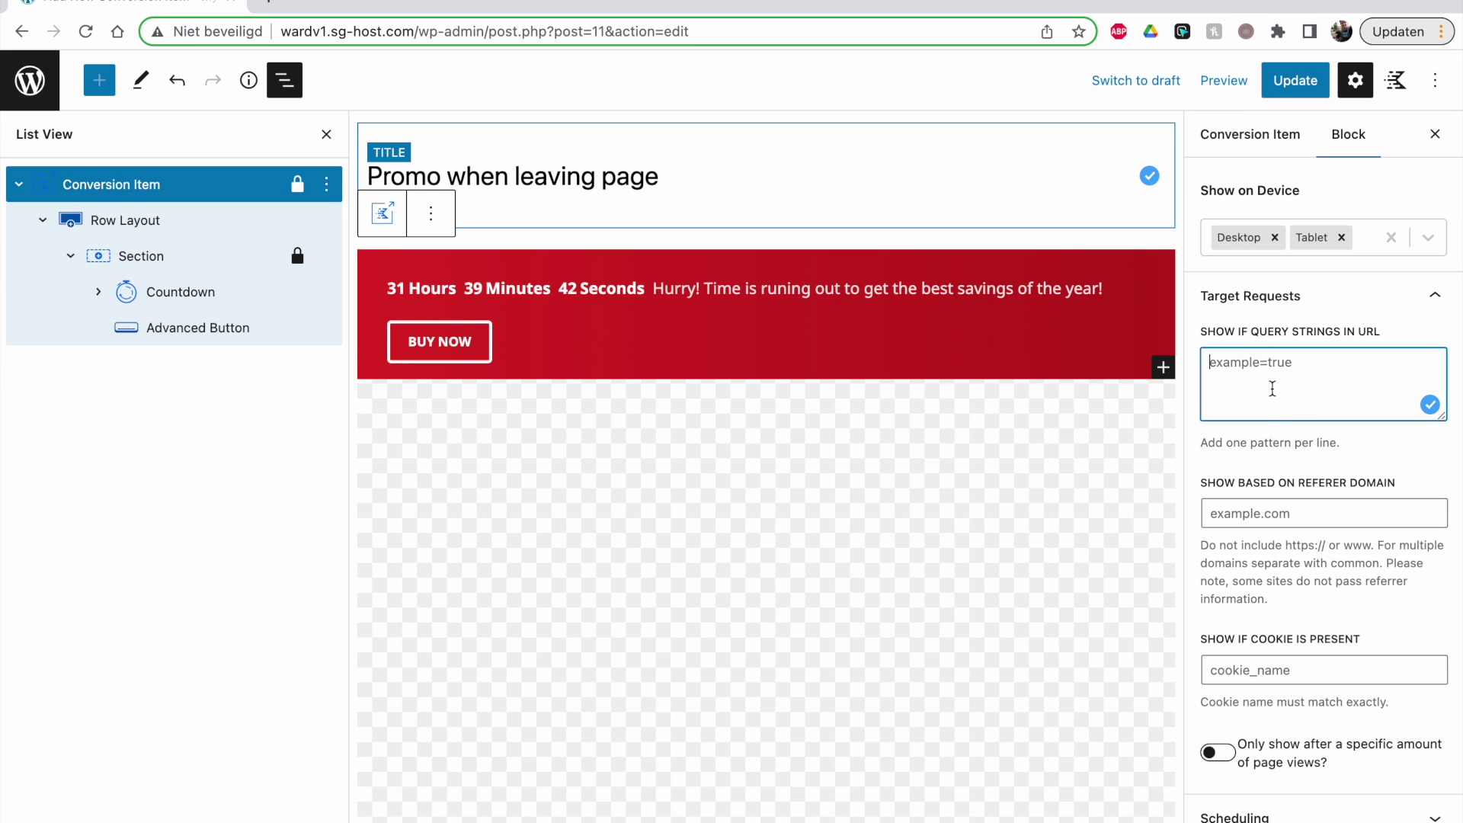
{"action": "left_click", "coordinate": [1254, 300]}
Step: Try range scheduling, review its start and expiry date settings, and disable it again
{"action": "left_click", "coordinate": [1294, 552]}
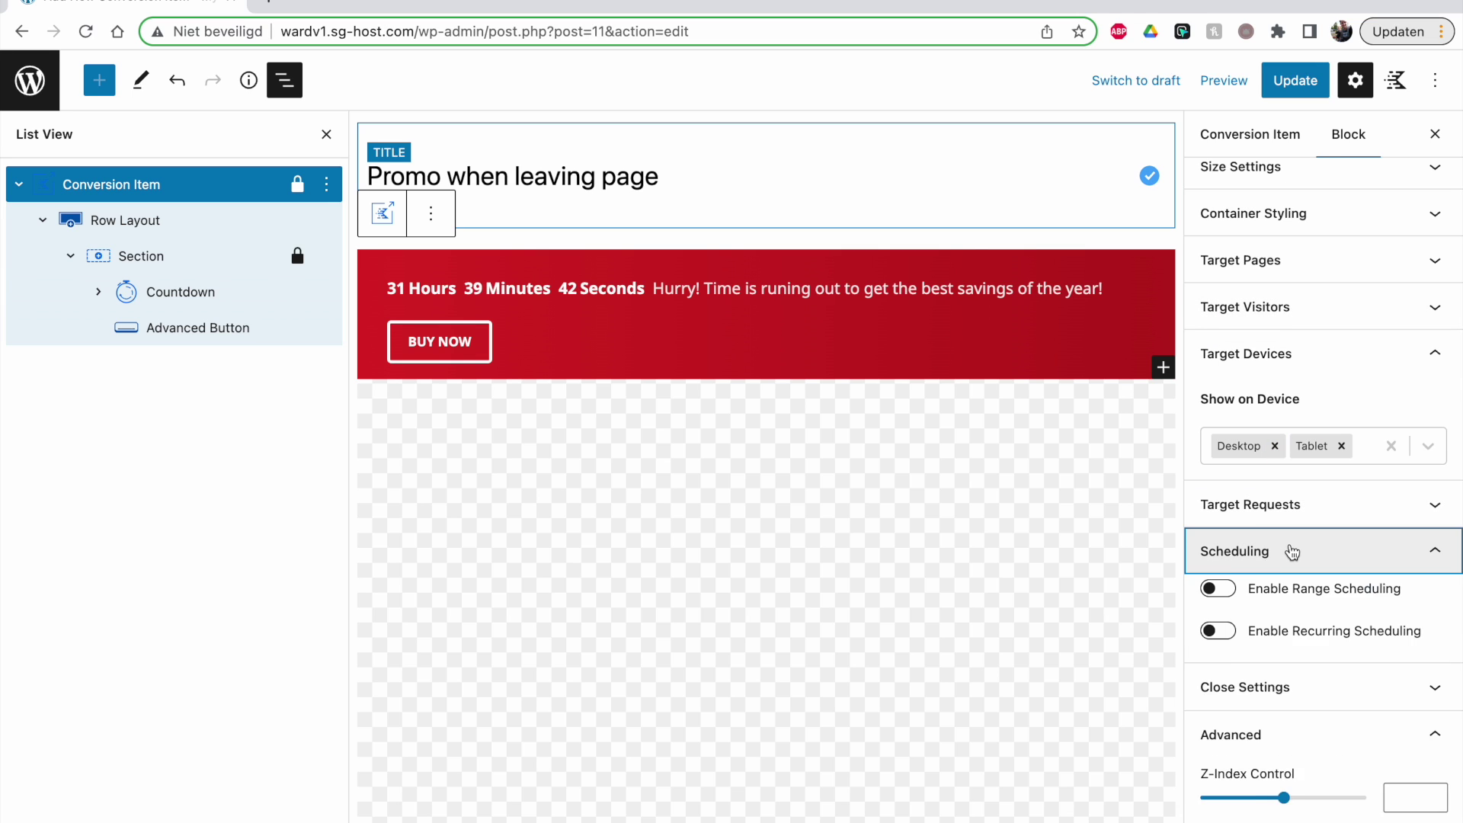
{"action": "left_click", "coordinate": [1216, 519]}
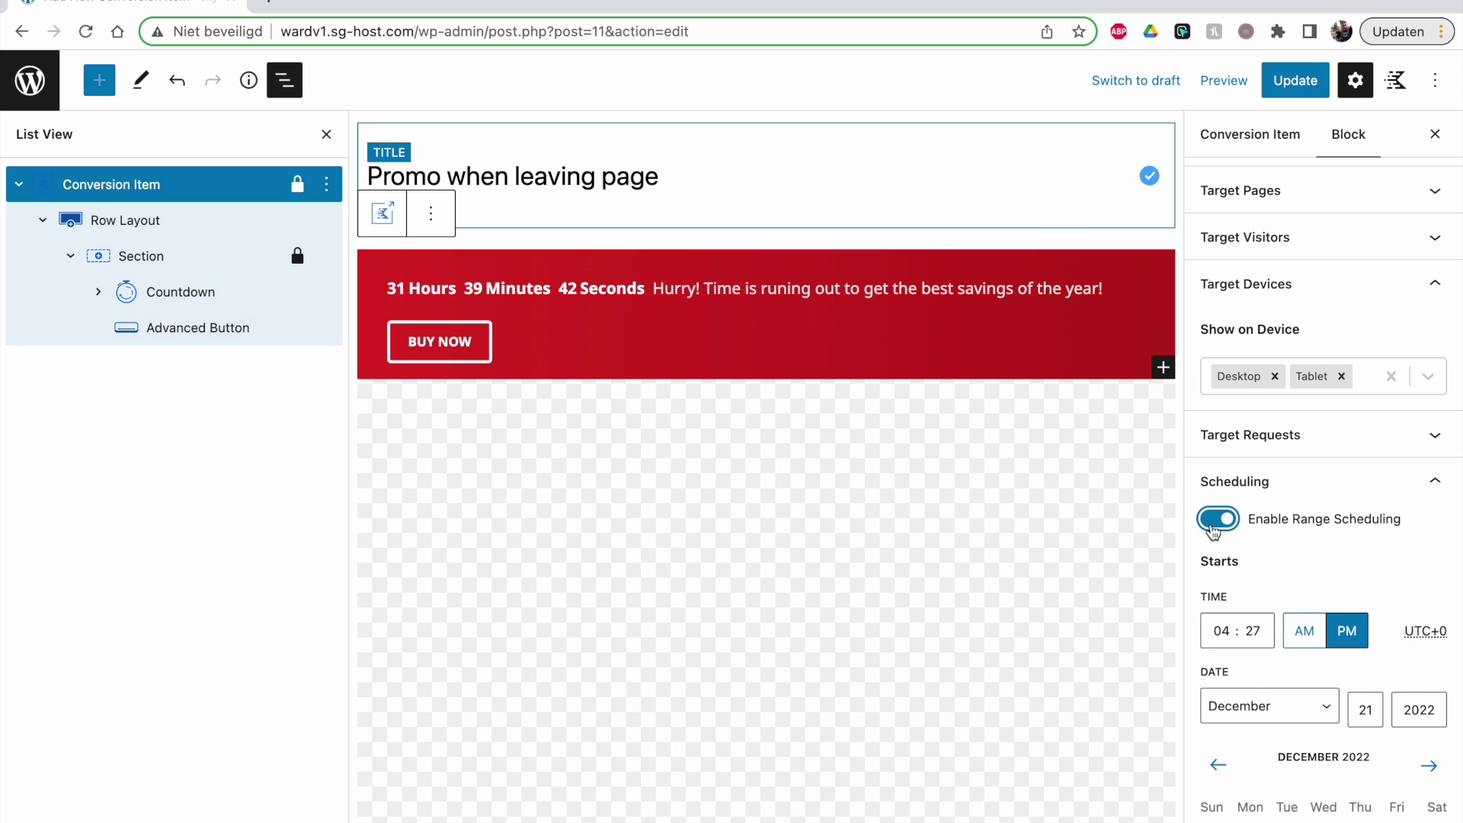
{"action": "scroll", "coordinate": [1264, 625], "scroll_direction": "down", "scroll_amount": 1}
{"action": "scroll", "coordinate": [1263, 716], "scroll_direction": "down", "scroll_amount": 4}
{"action": "scroll", "coordinate": [1267, 686], "scroll_direction": "down", "scroll_amount": 7}
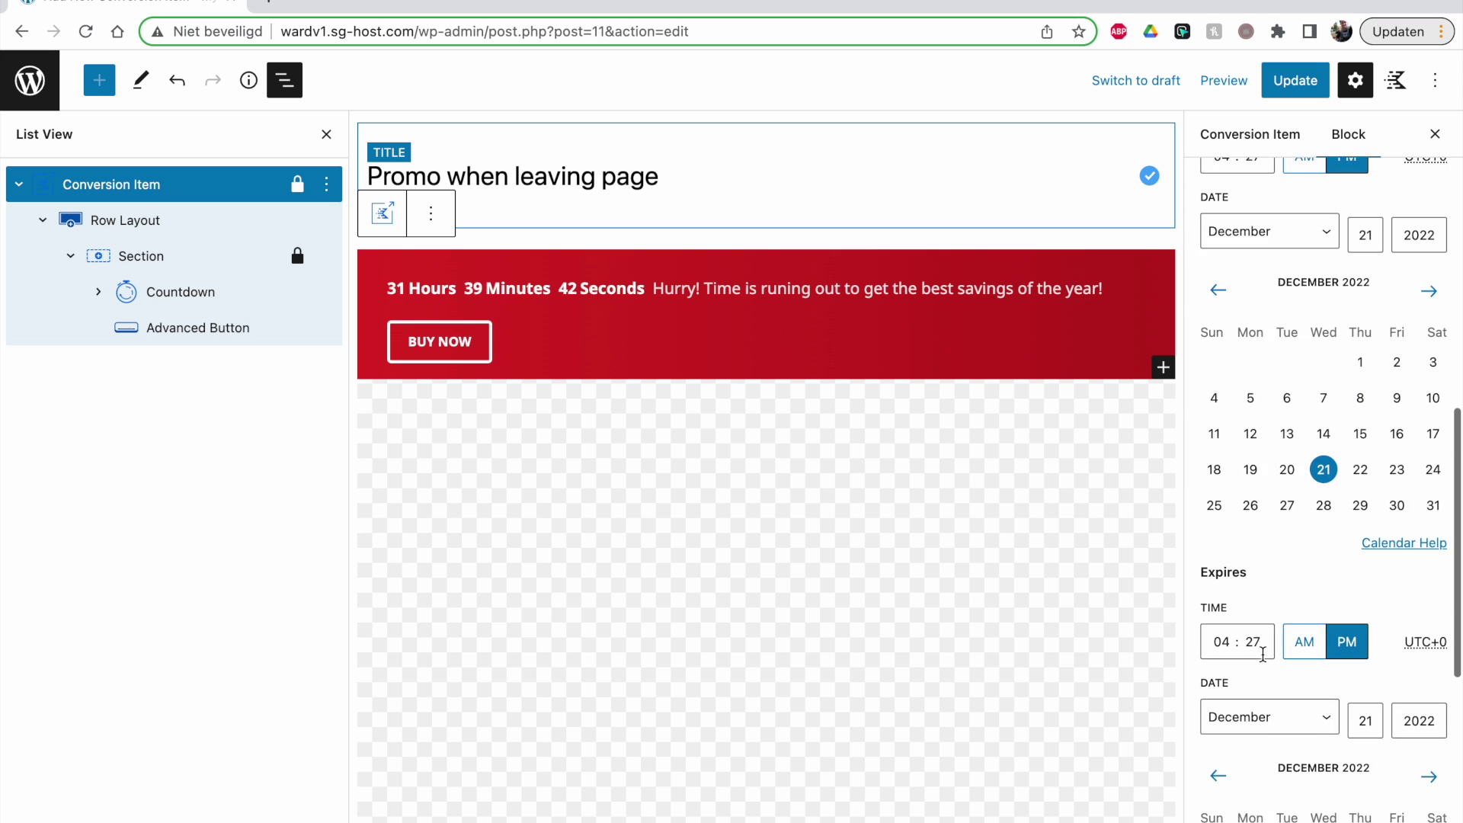
{"action": "scroll", "coordinate": [1259, 610], "scroll_direction": "up", "scroll_amount": 4}
{"action": "scroll", "coordinate": [1215, 285], "scroll_direction": "up", "scroll_amount": 2}
{"action": "scroll", "coordinate": [1219, 431], "scroll_direction": "down", "scroll_amount": 9}
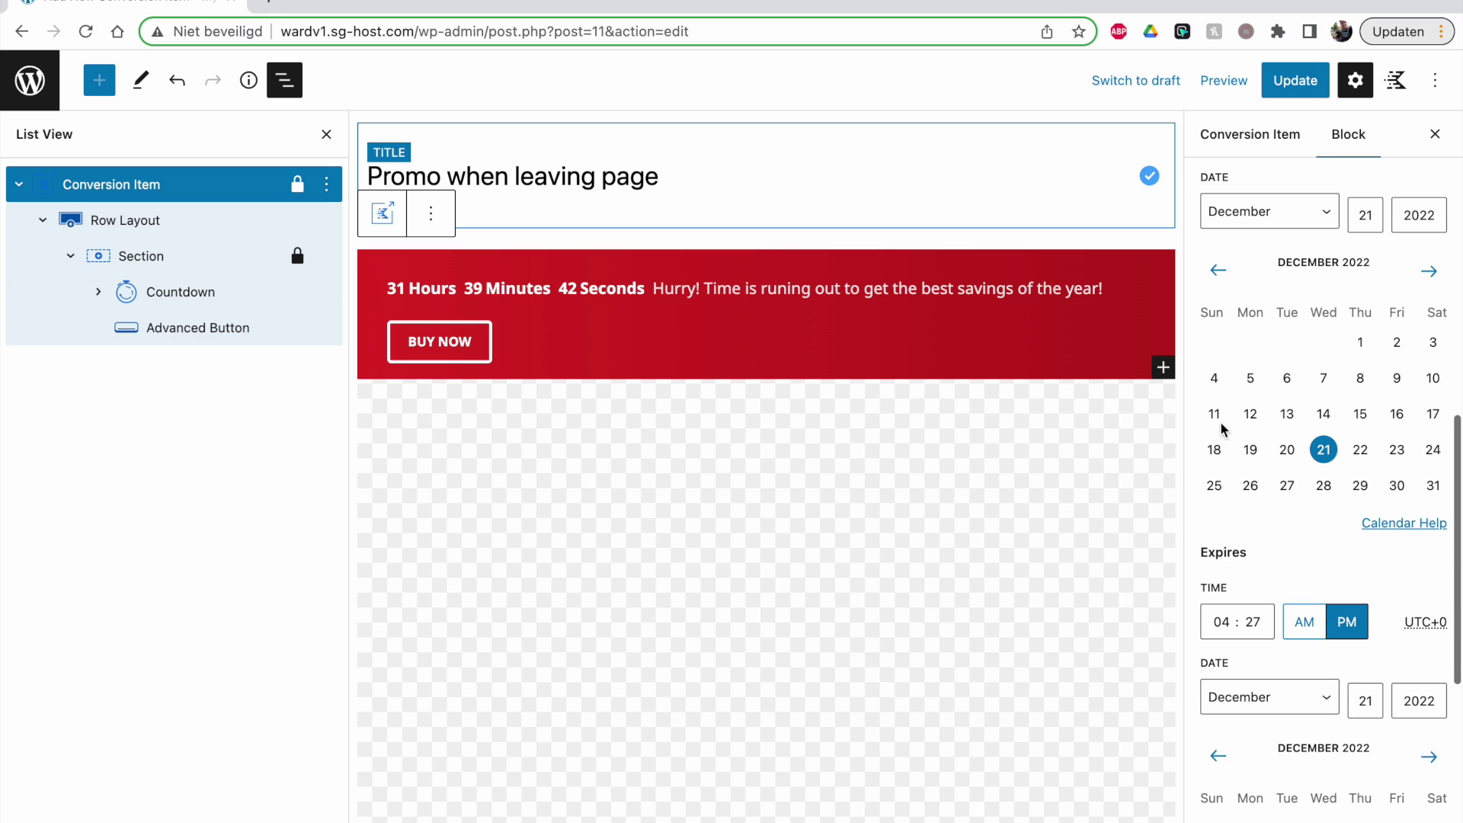
{"action": "scroll", "coordinate": [1245, 583], "scroll_direction": "up", "scroll_amount": 5}
{"action": "scroll", "coordinate": [1246, 583], "scroll_direction": "up", "scroll_amount": 7}
{"action": "left_click", "coordinate": [1218, 495]}
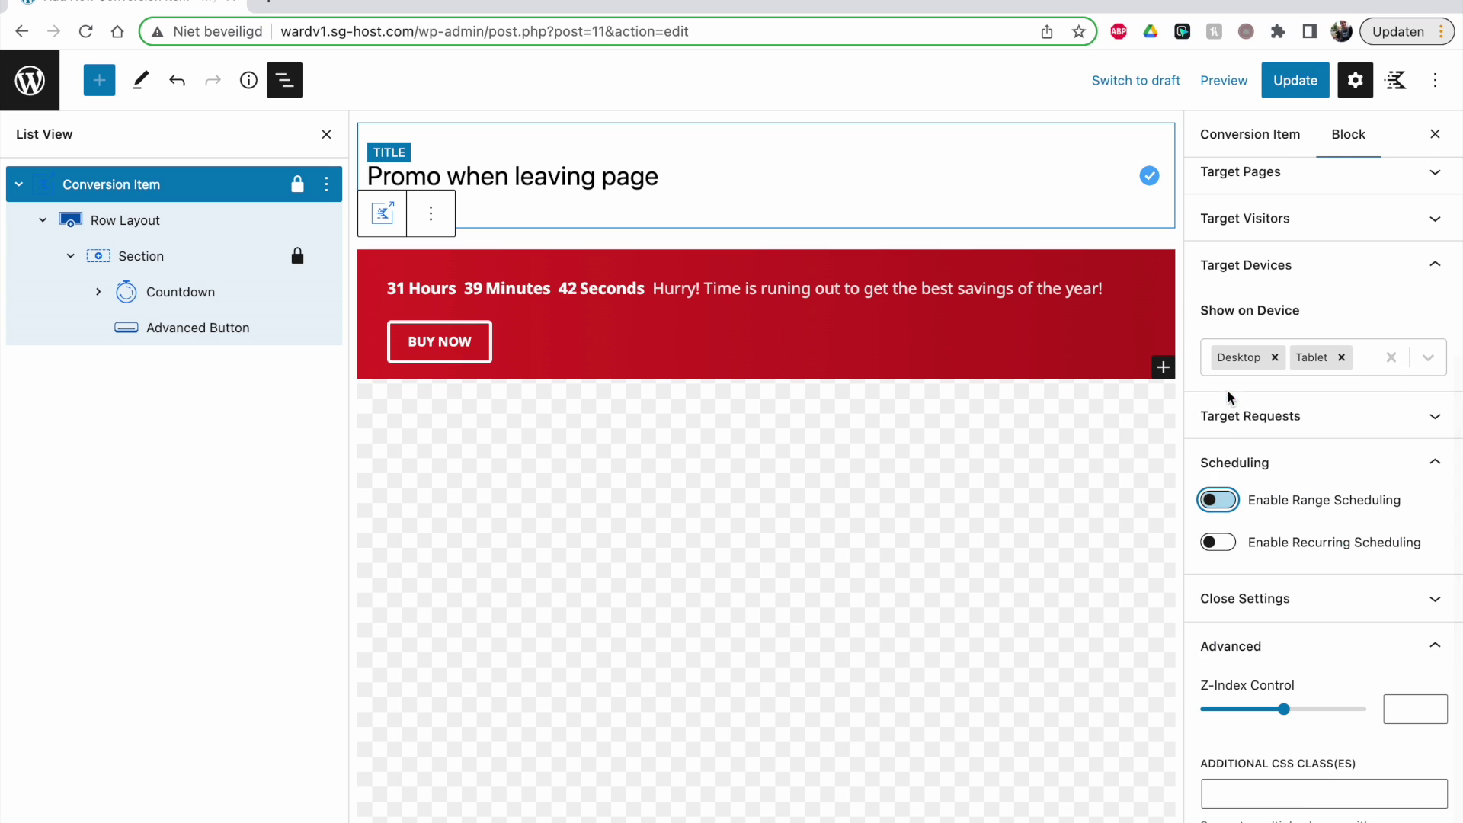
Step: Try recurring scheduling with Monday as a recurring day, then clear the day and disable it again
{"action": "left_click", "coordinate": [1217, 543]}
{"action": "scroll", "coordinate": [1235, 572], "scroll_direction": "down", "scroll_amount": 6}
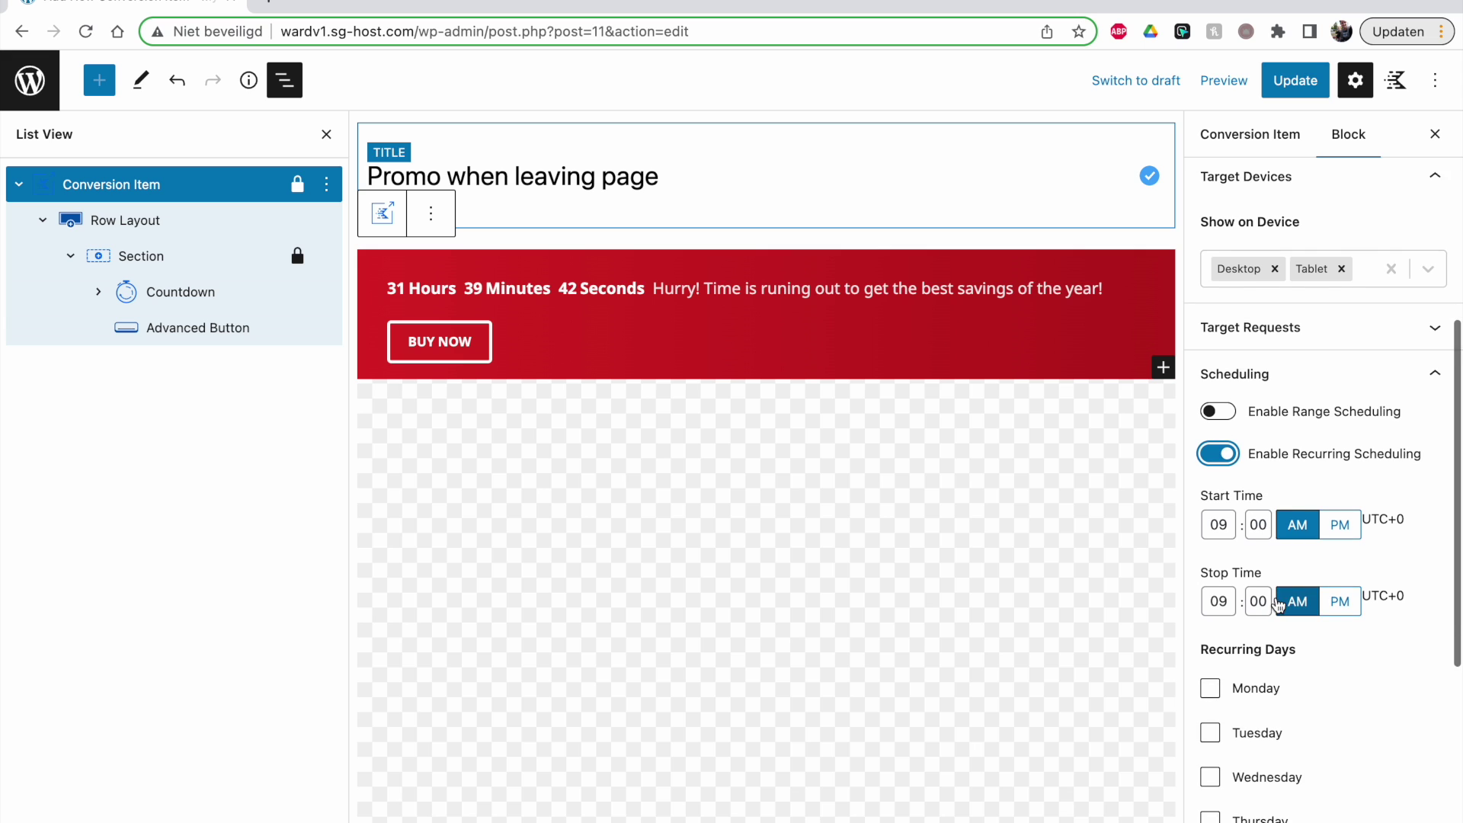
{"action": "left_click", "coordinate": [1239, 579]}
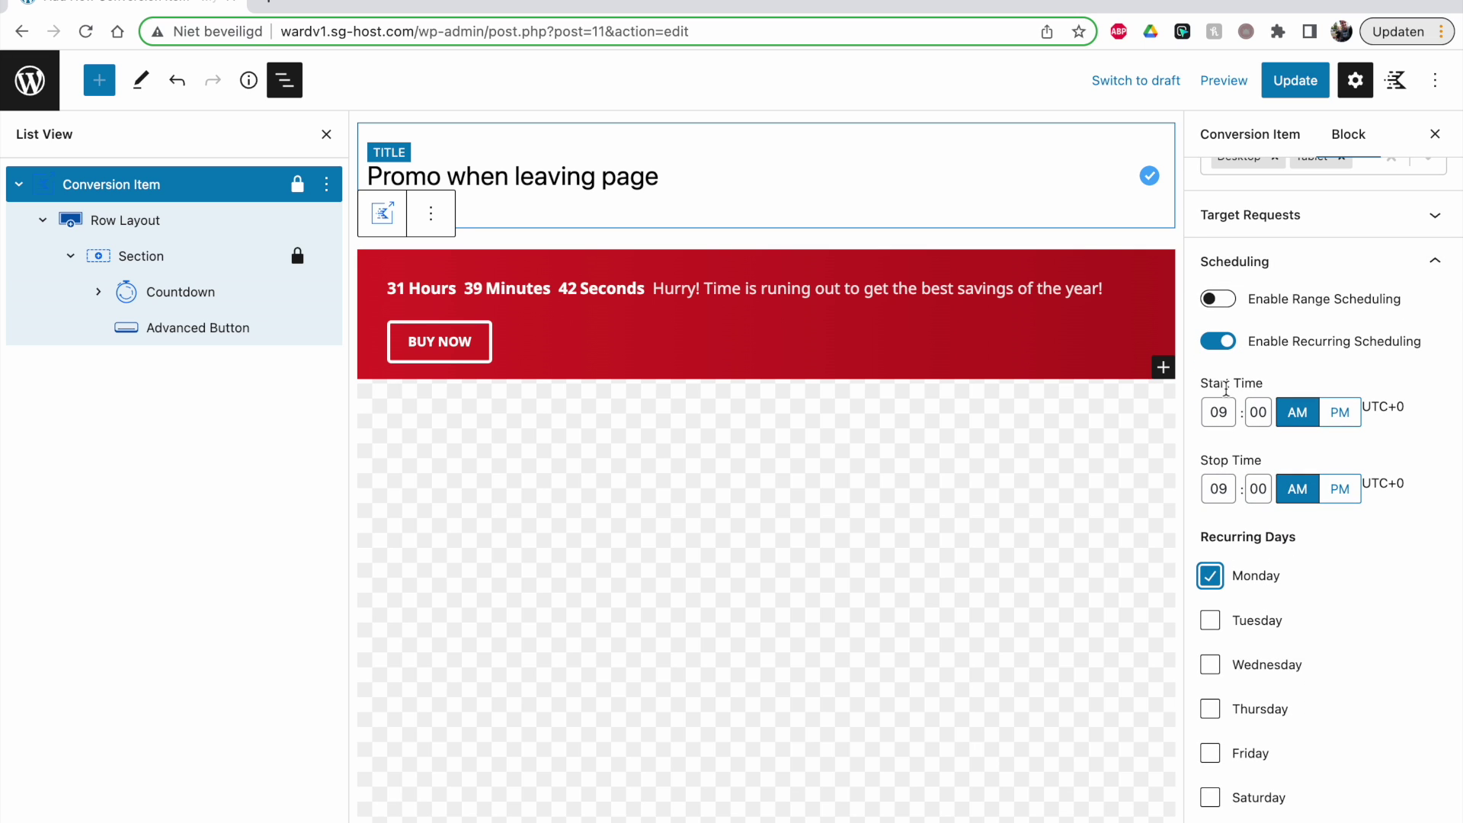
{"action": "scroll", "coordinate": [1260, 525], "scroll_direction": "down", "scroll_amount": 4}
{"action": "scroll", "coordinate": [1260, 526], "scroll_direction": "down", "scroll_amount": 2}
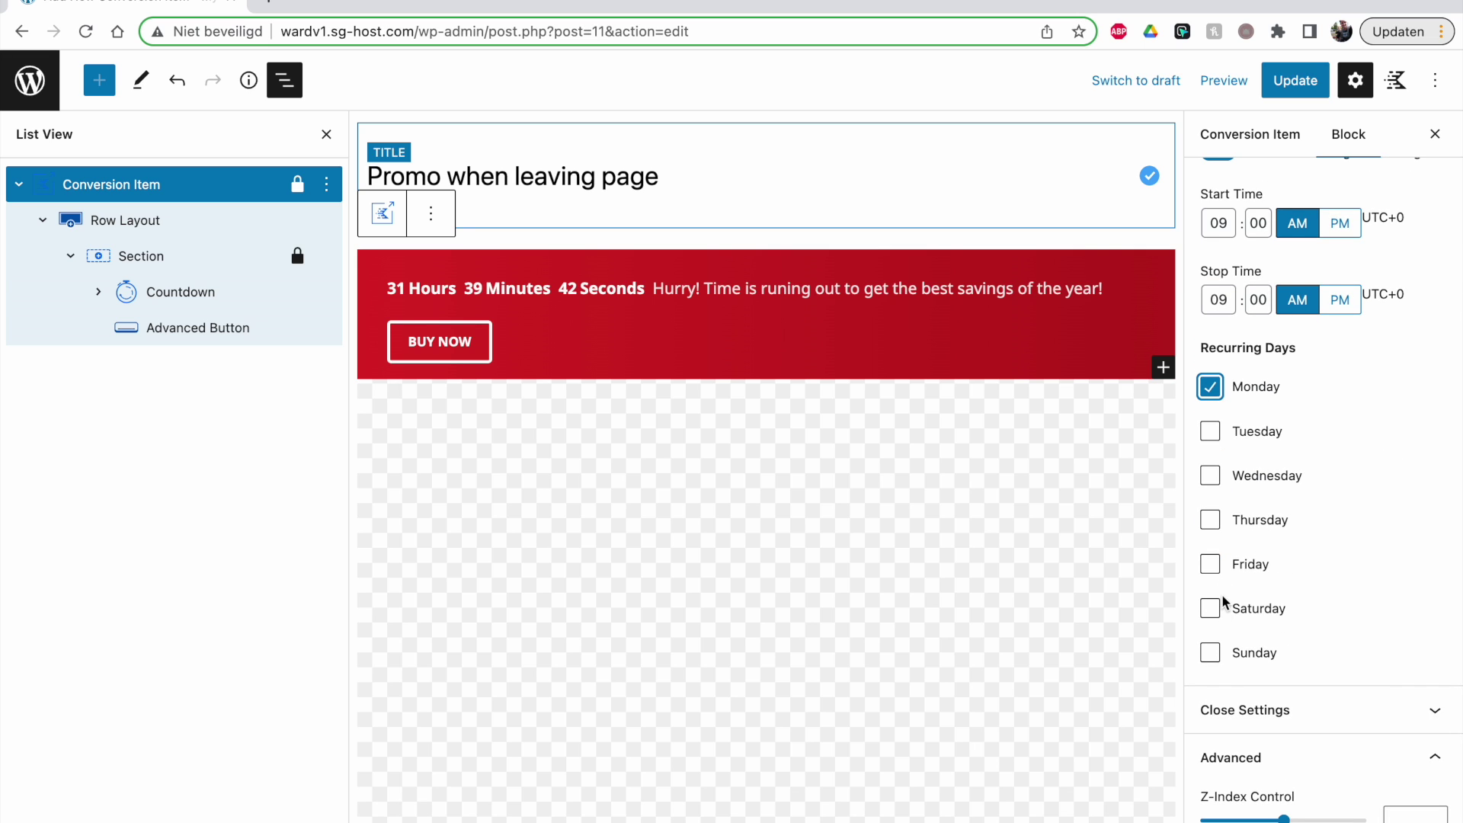
{"action": "scroll", "coordinate": [1215, 607], "scroll_direction": "up", "scroll_amount": 4}
{"action": "left_click", "coordinate": [1210, 510]}
{"action": "left_click", "coordinate": [1218, 275]}
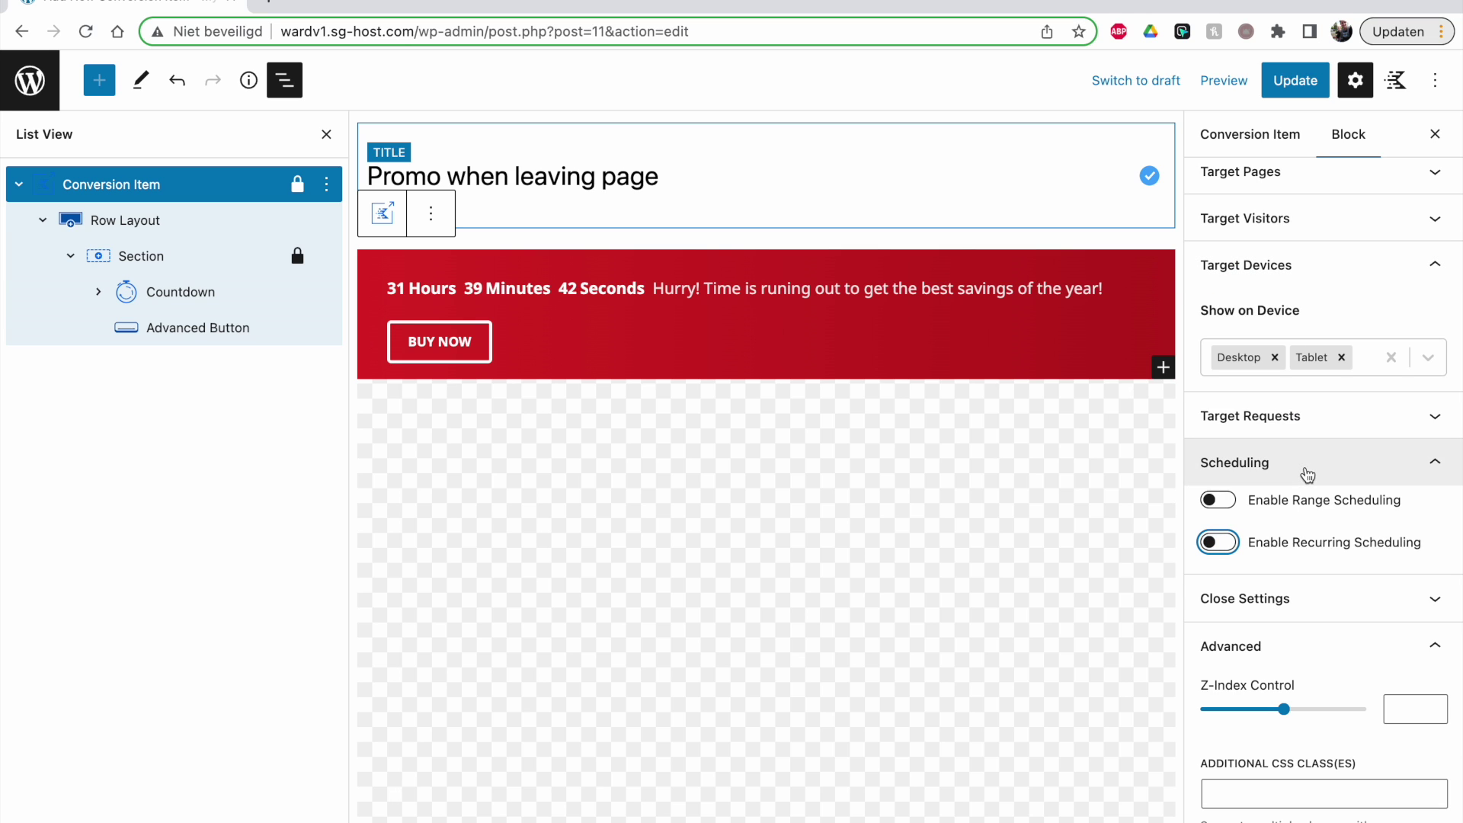
{"action": "left_click", "coordinate": [1299, 467]}
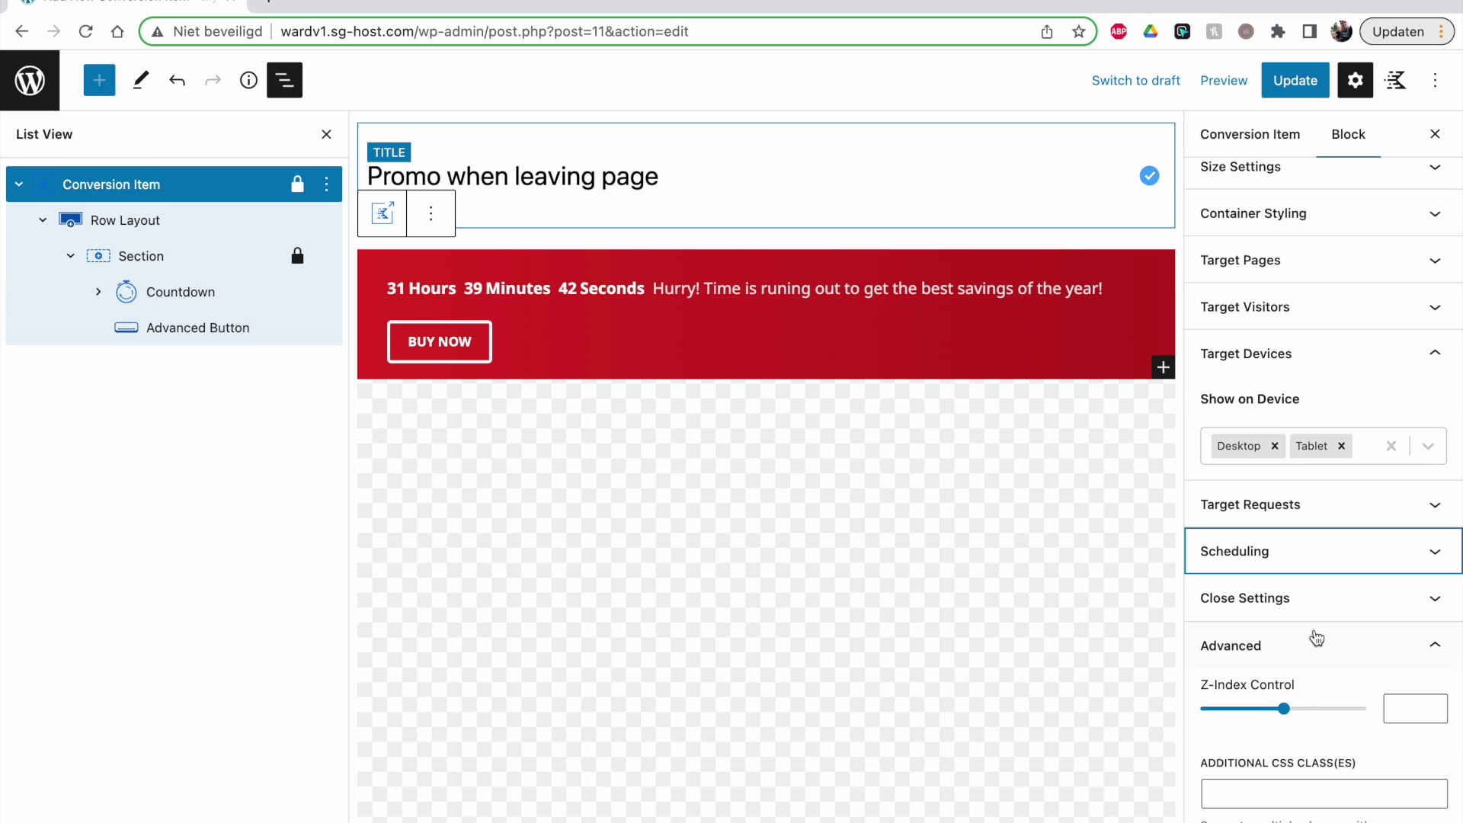
Step: Enable the close button in Close Settings and check the cookie expiry options under Repeat Control
{"action": "left_click", "coordinate": [1309, 602]}
{"action": "left_click", "coordinate": [1222, 637]}
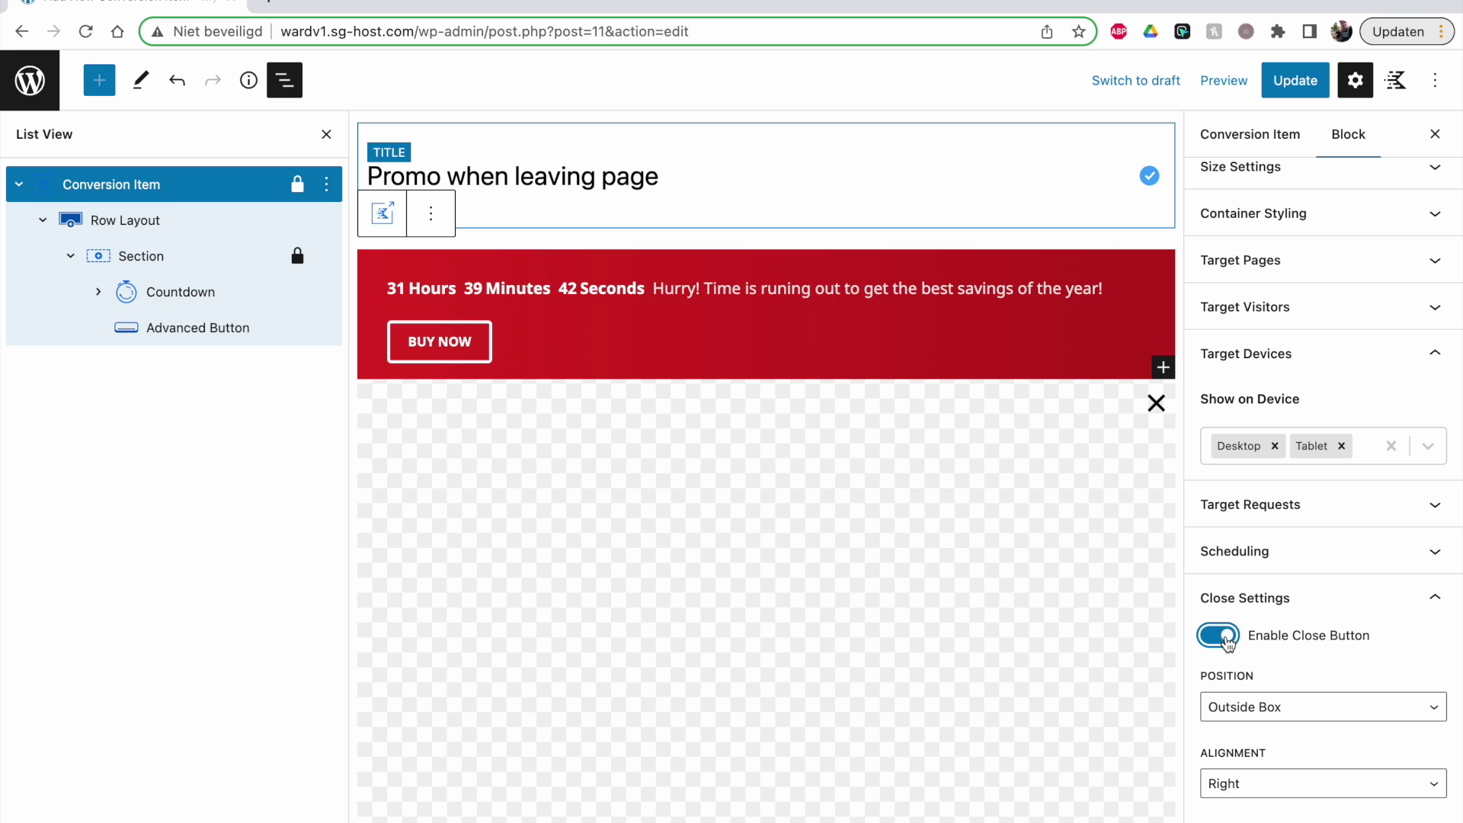
{"action": "scroll", "coordinate": [1265, 483], "scroll_direction": "up", "scroll_amount": 5}
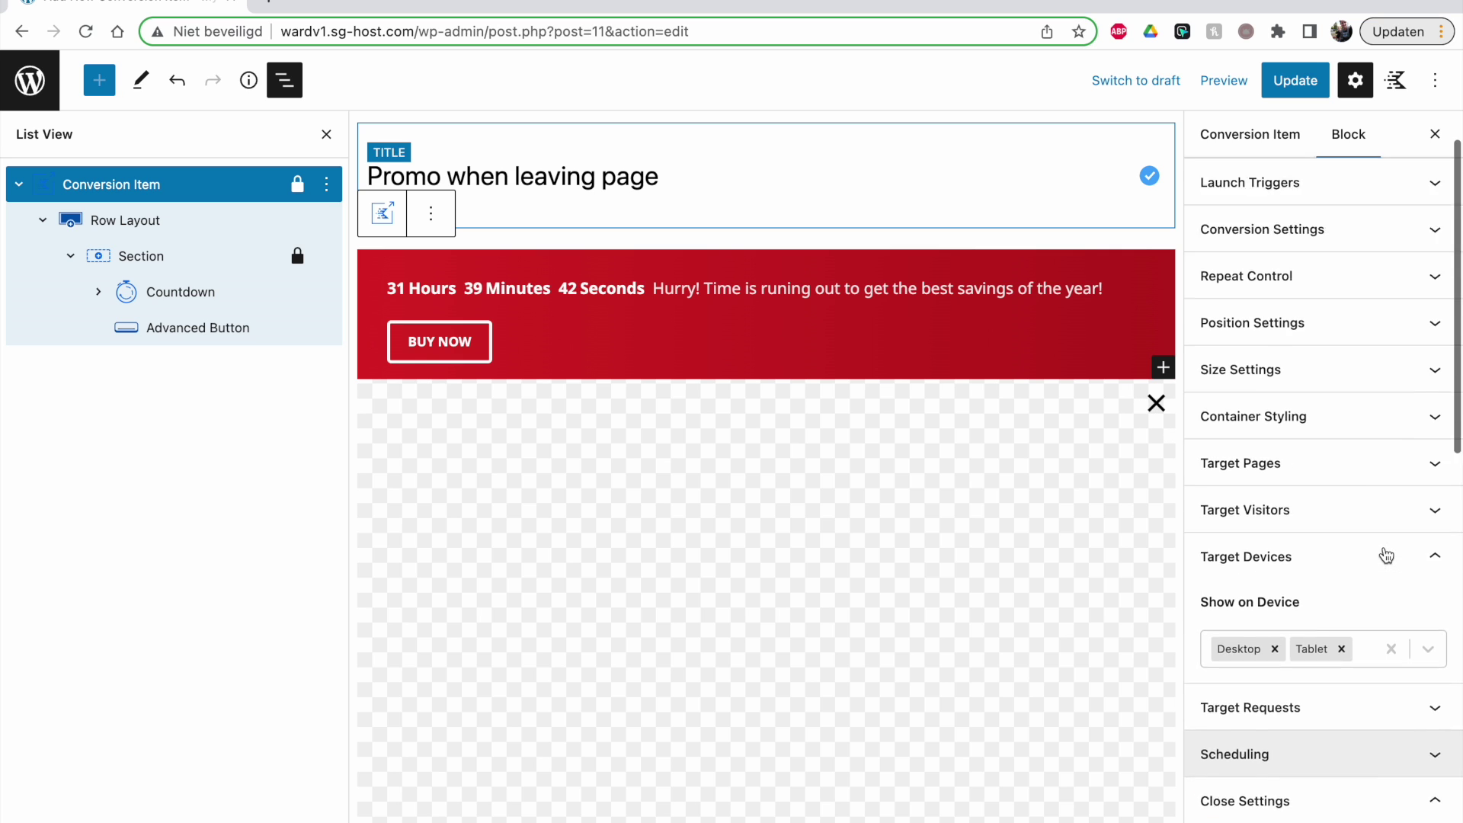
{"action": "left_click", "coordinate": [1294, 338]}
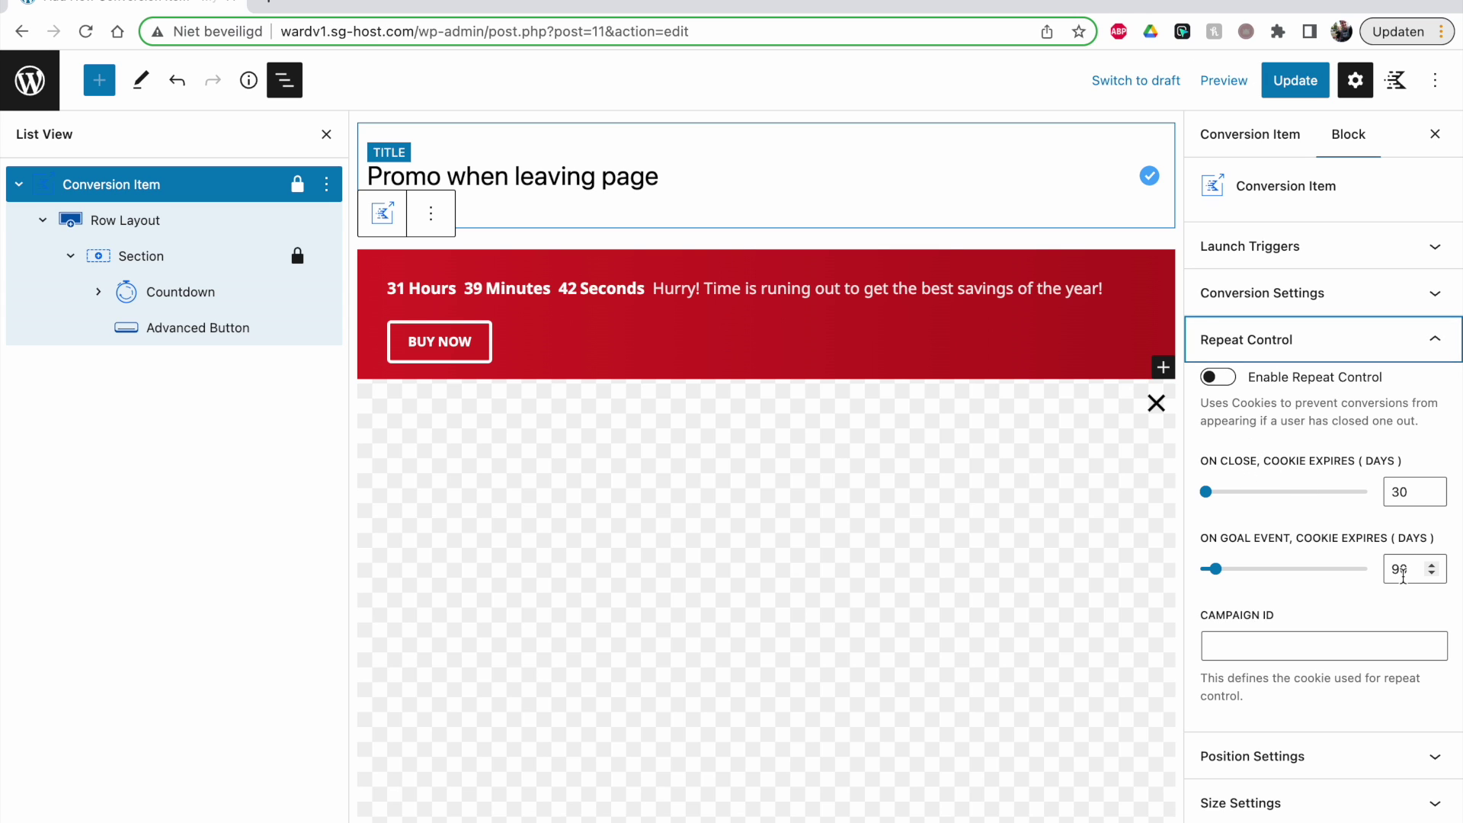
{"action": "left_click", "coordinate": [1215, 340]}
Step: Try the close button at position Inside Box with Top vertical alignment, and disable the button again
{"action": "scroll", "coordinate": [1259, 519], "scroll_direction": "down", "scroll_amount": 4}
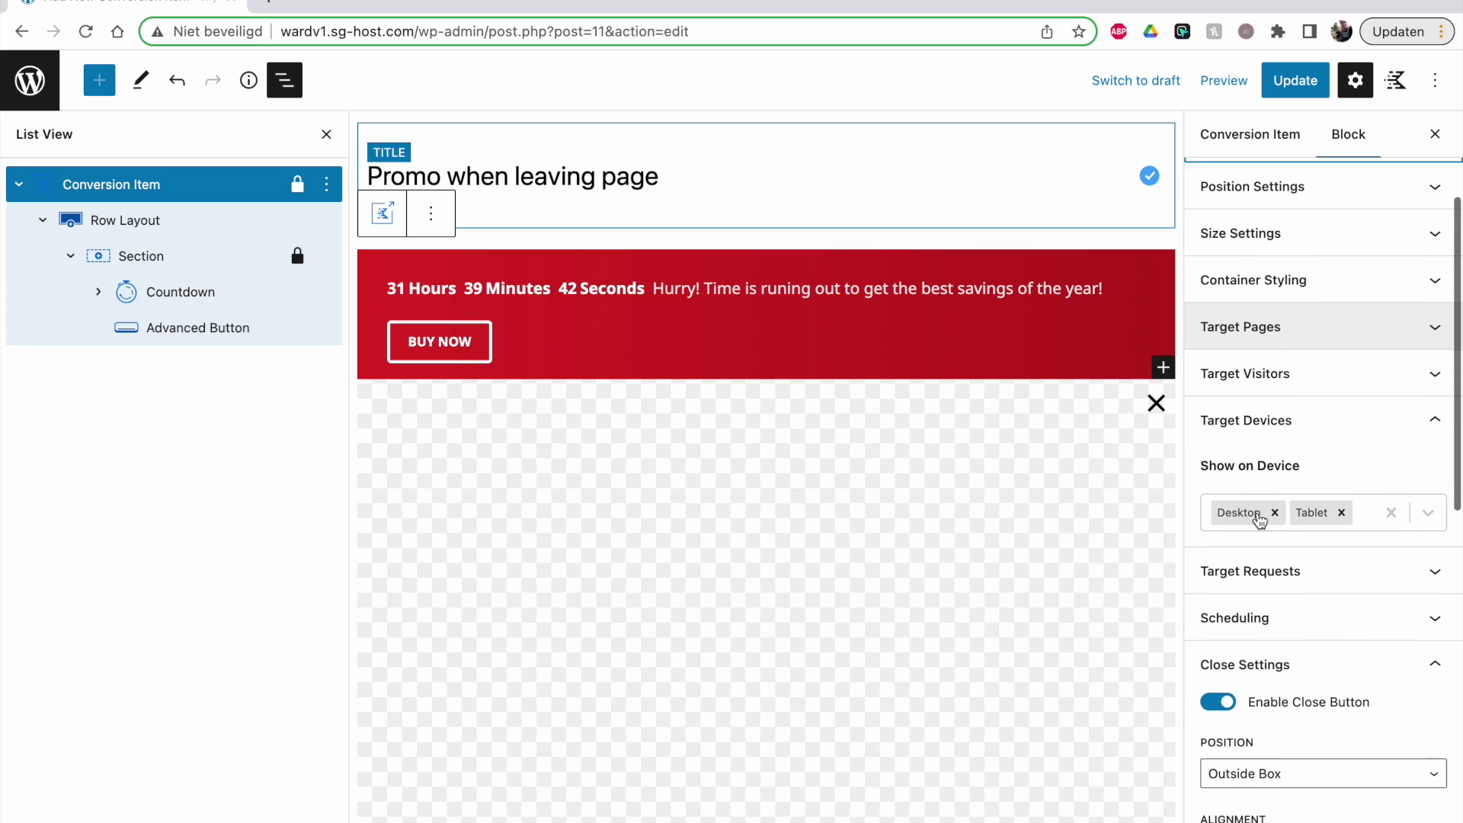
{"action": "scroll", "coordinate": [1225, 684], "scroll_direction": "down", "scroll_amount": 1}
{"action": "left_click", "coordinate": [1240, 670]}
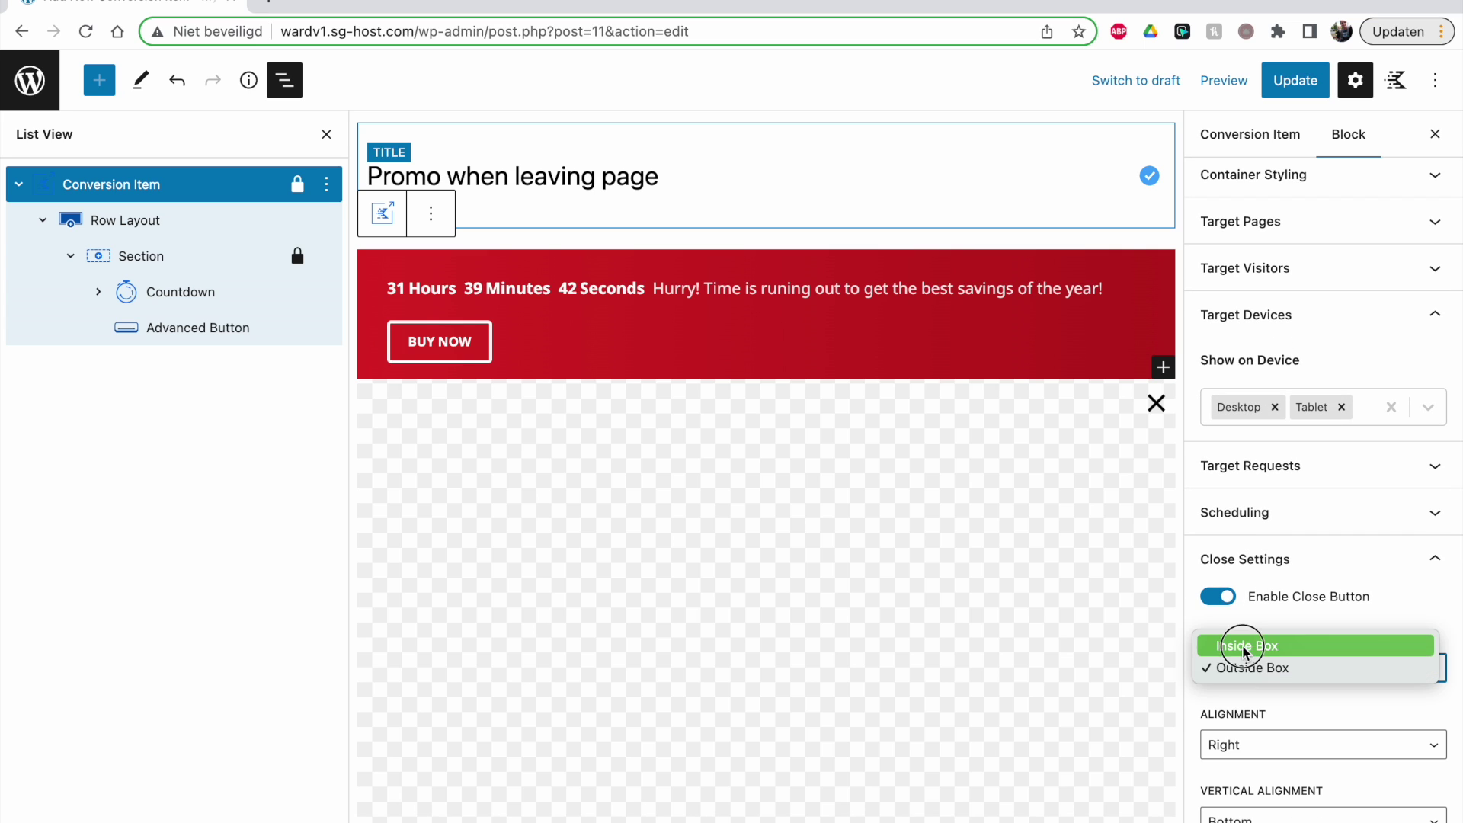
{"action": "left_click", "coordinate": [1242, 646]}
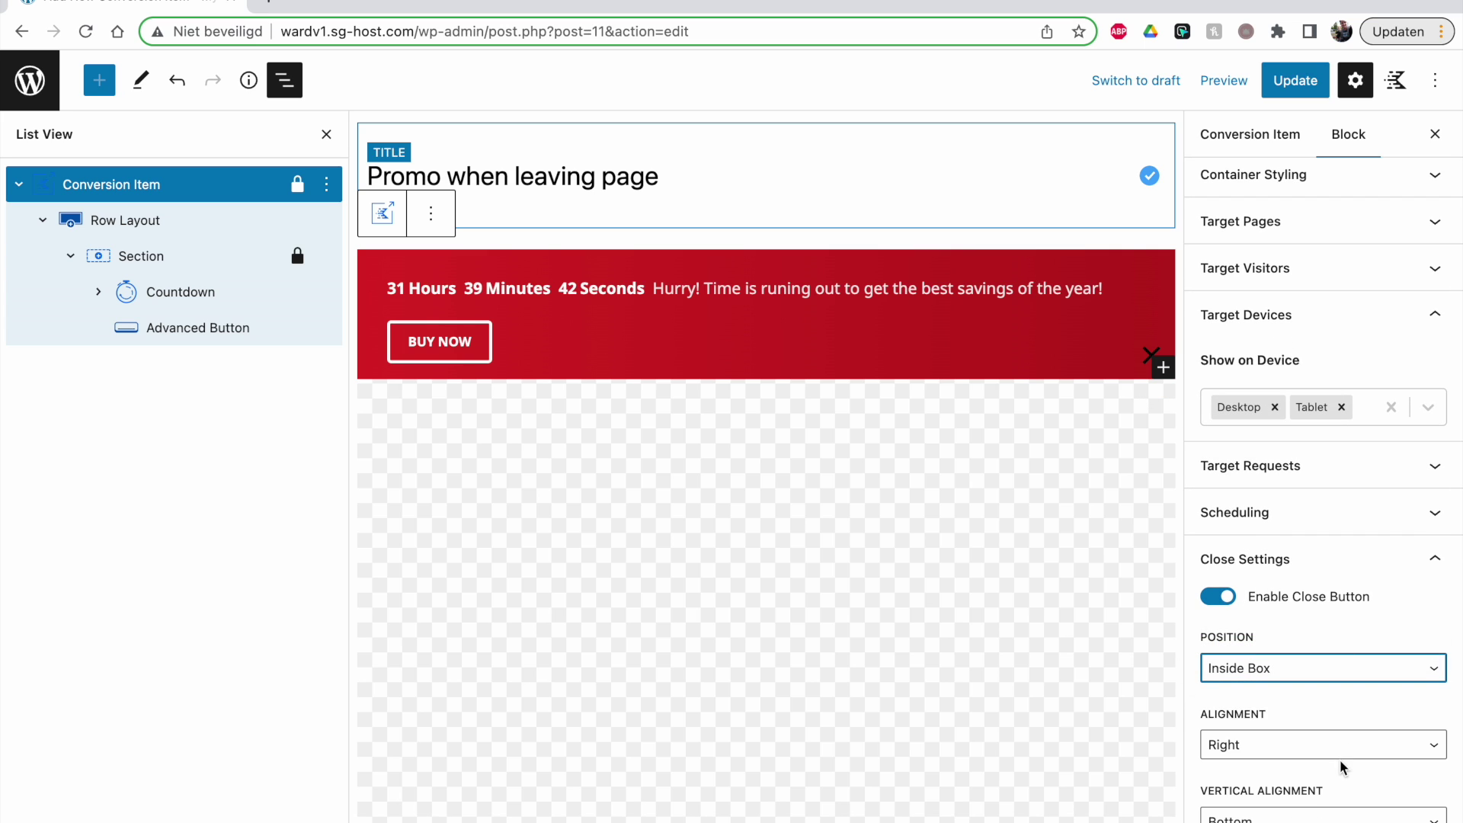
{"action": "left_click", "coordinate": [1331, 813]}
{"action": "left_click", "coordinate": [1321, 812]}
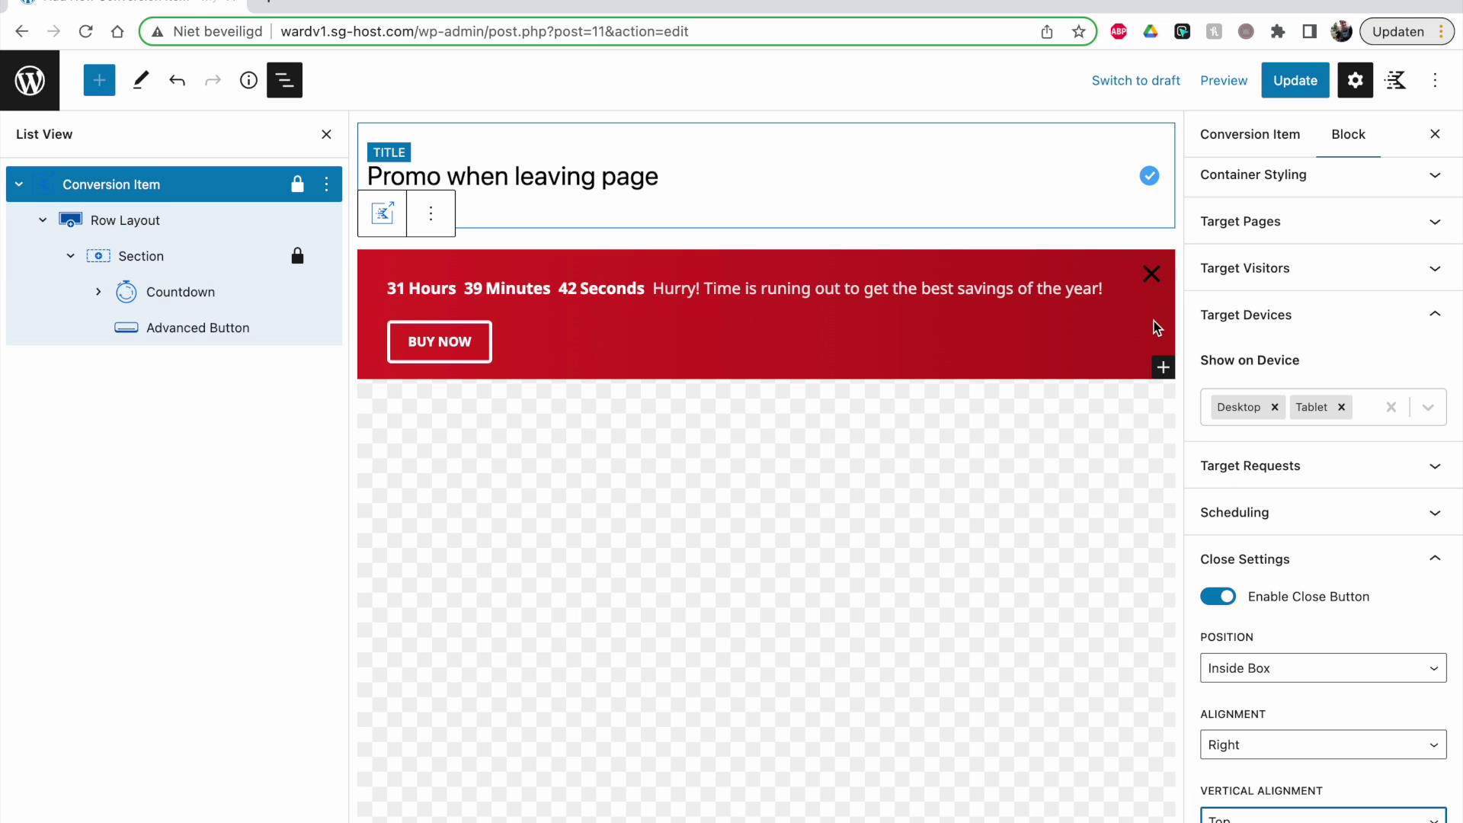
{"action": "left_click", "coordinate": [1218, 596]}
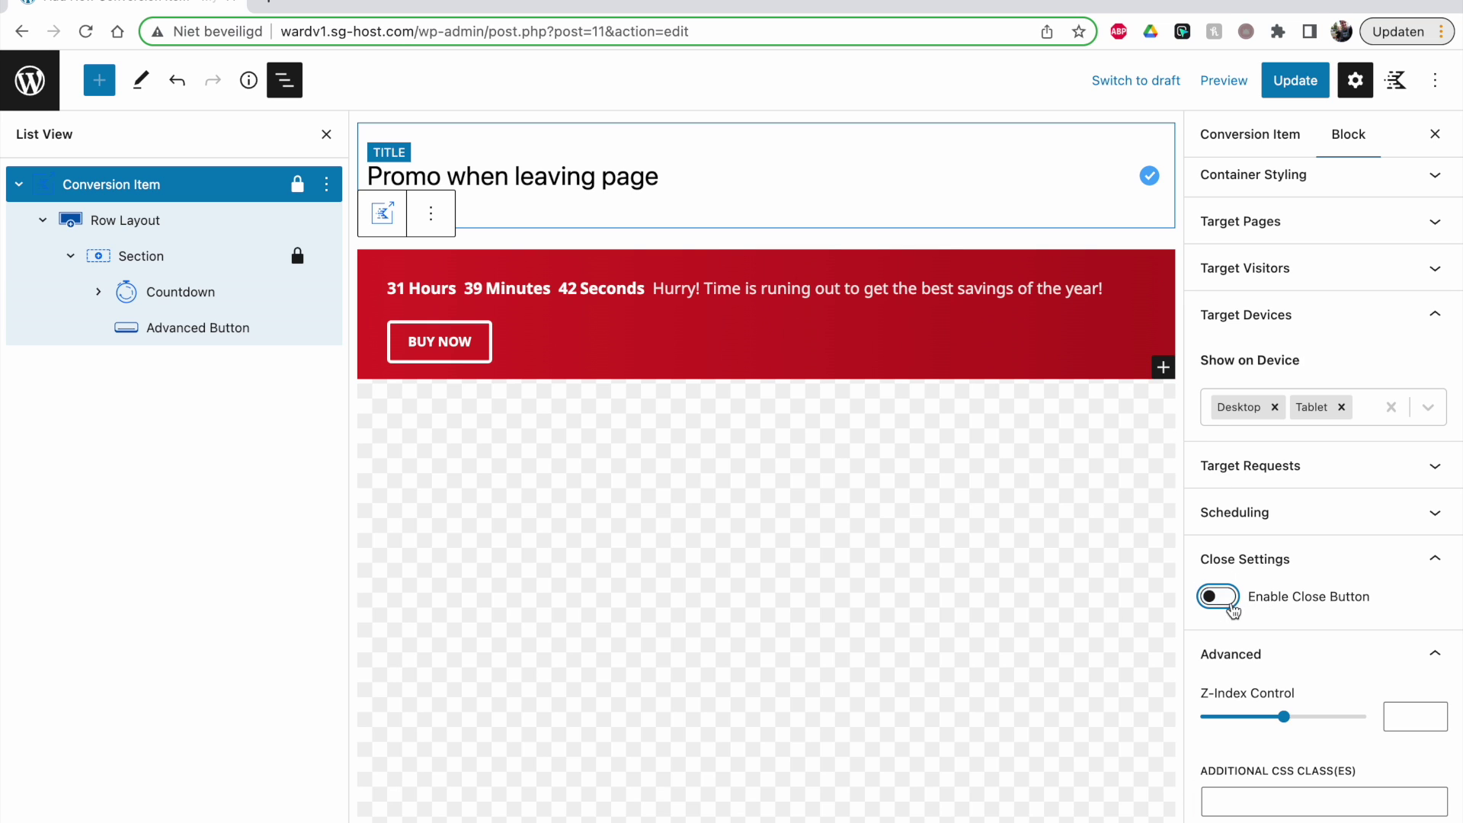
Step: Set the conversion item's Z-Index Control to 9999 and activate the Additional CSS Class(es) field
{"action": "scroll", "coordinate": [1219, 686], "scroll_direction": "down", "scroll_amount": 1}
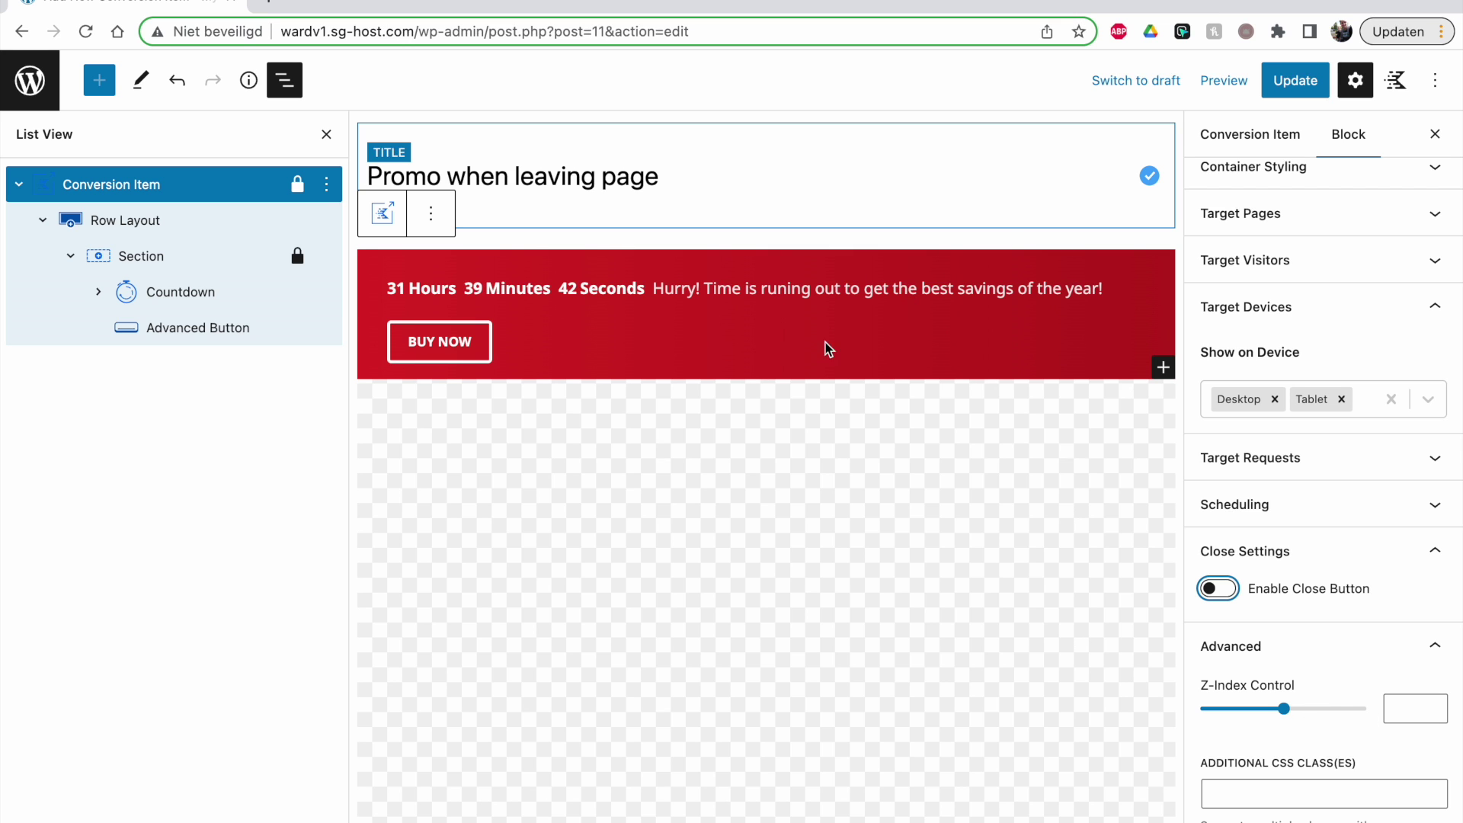
{"action": "scroll", "coordinate": [977, 496], "scroll_direction": "down", "scroll_amount": 2}
{"action": "scroll", "coordinate": [976, 495], "scroll_direction": "up", "scroll_amount": 1}
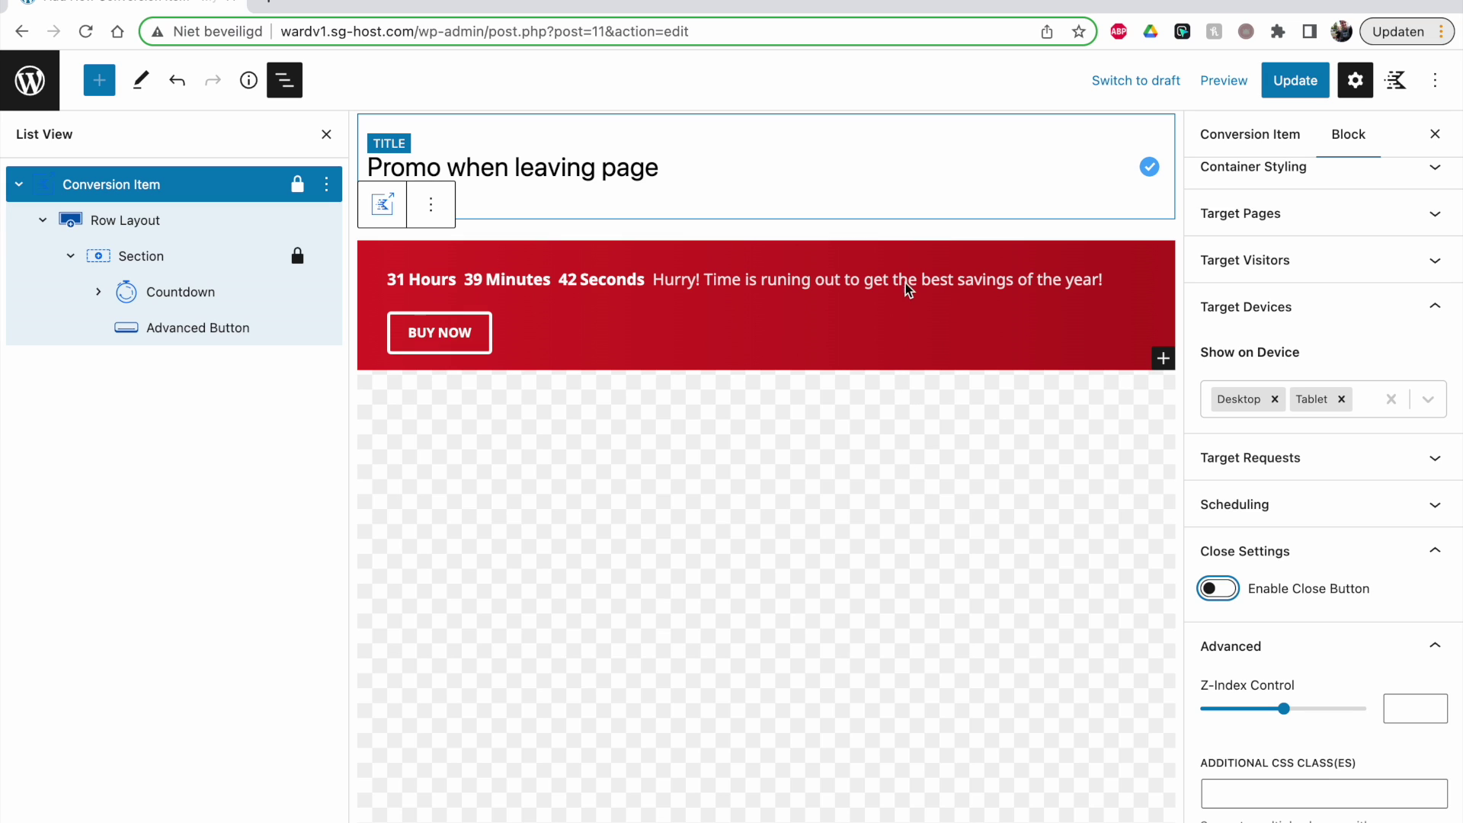
{"action": "left_click", "coordinate": [1395, 699]}
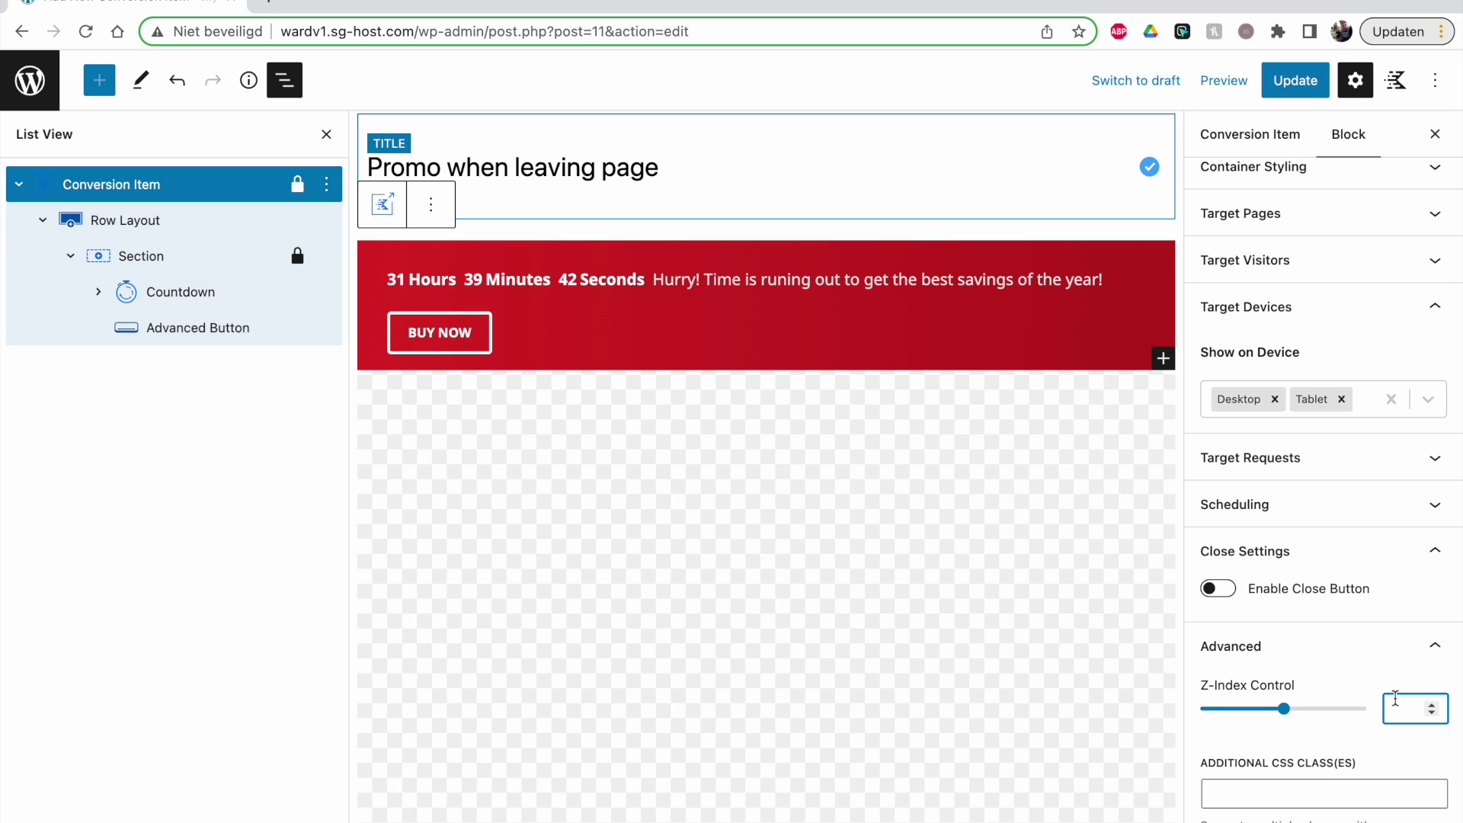
{"action": "type", "text": "9999"}
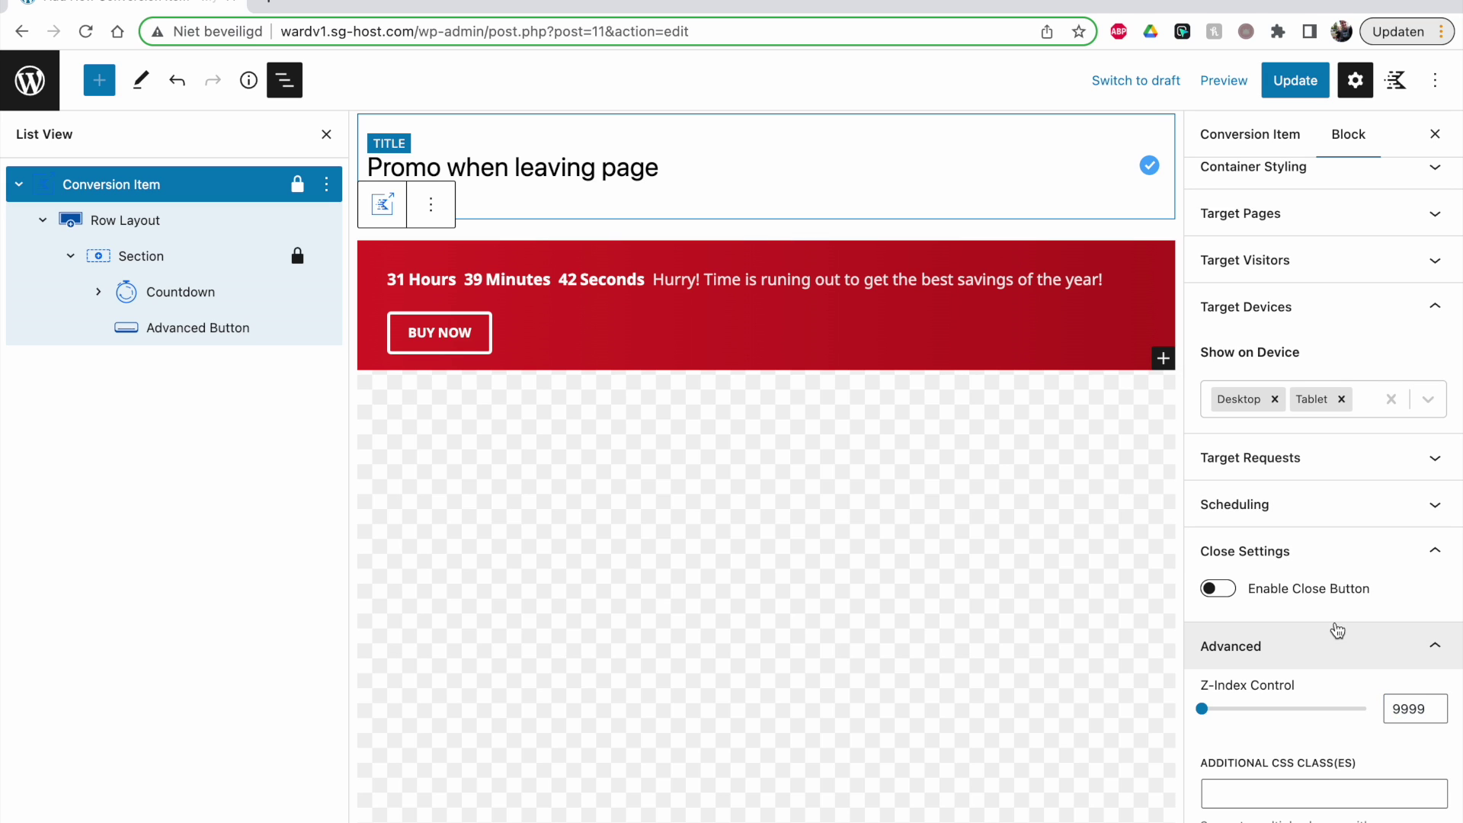
{"action": "left_click", "coordinate": [1259, 788]}
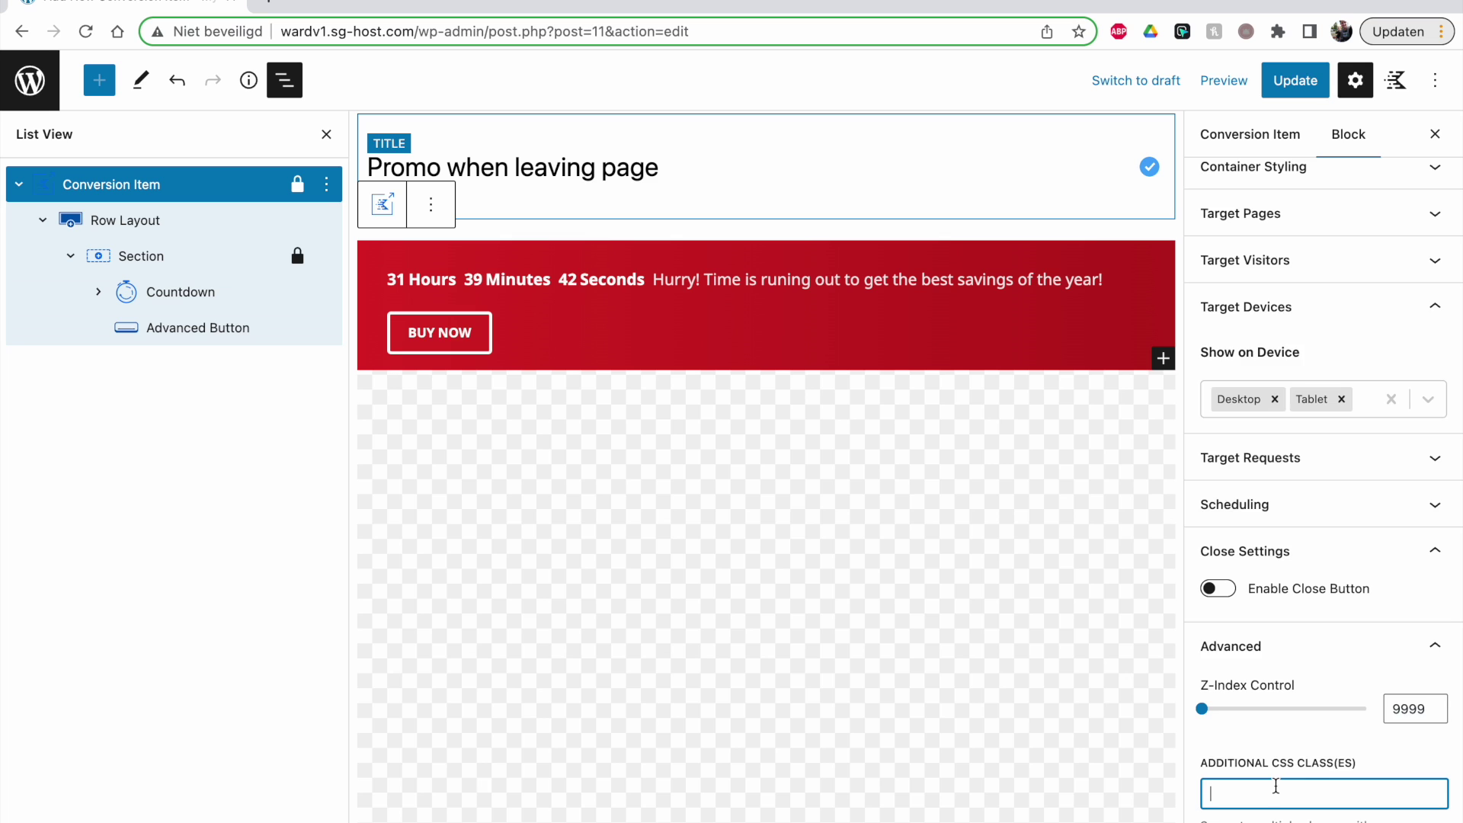
Step: Update the conversion item and review its Launch Triggers, Conversion Settings, Repeat Control and Position Settings
{"action": "scroll", "coordinate": [1276, 786], "scroll_direction": "up", "scroll_amount": 5}
{"action": "left_click", "coordinate": [1298, 80]}
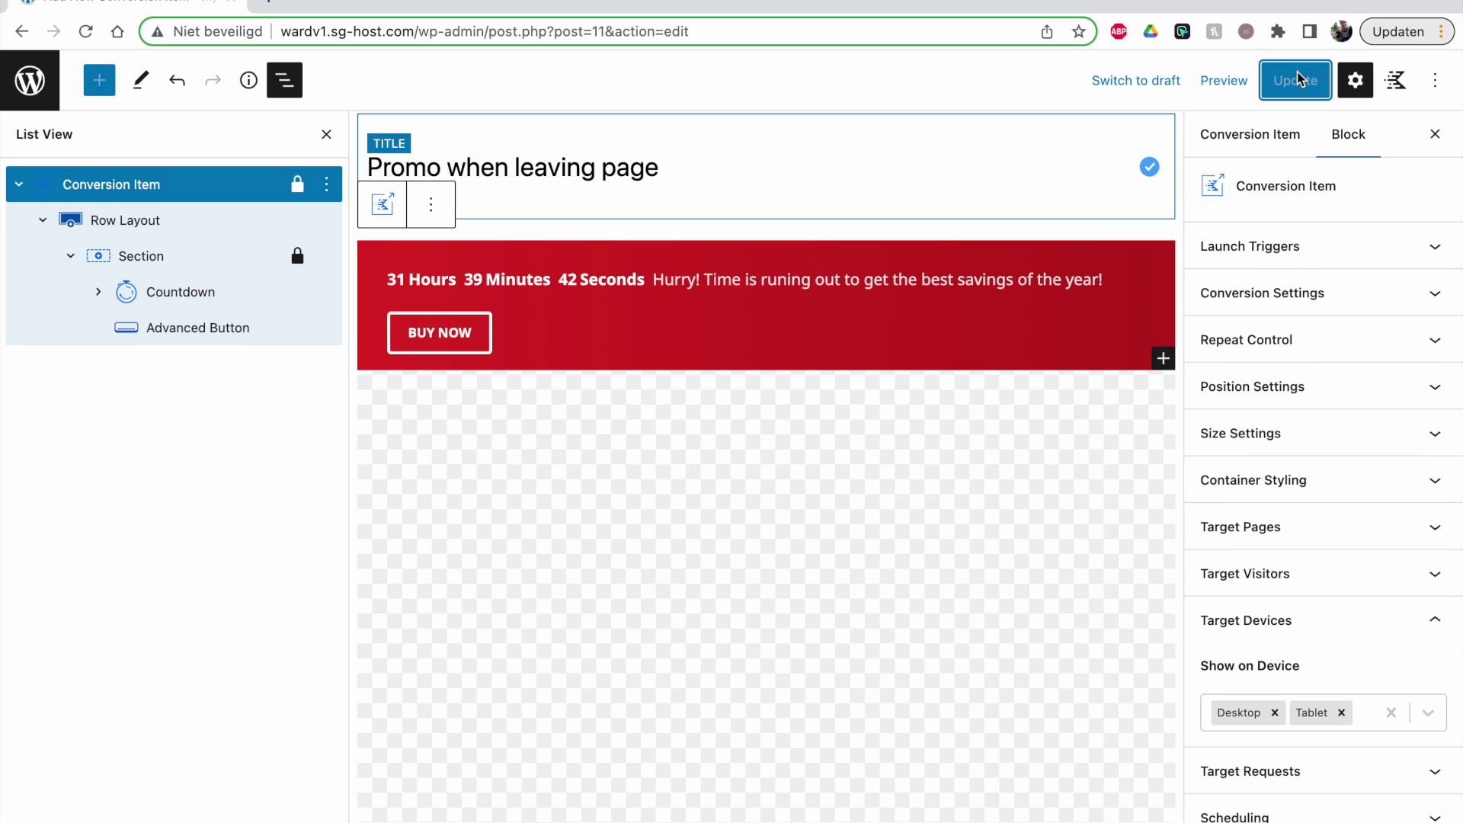
{"action": "left_click", "coordinate": [1282, 245]}
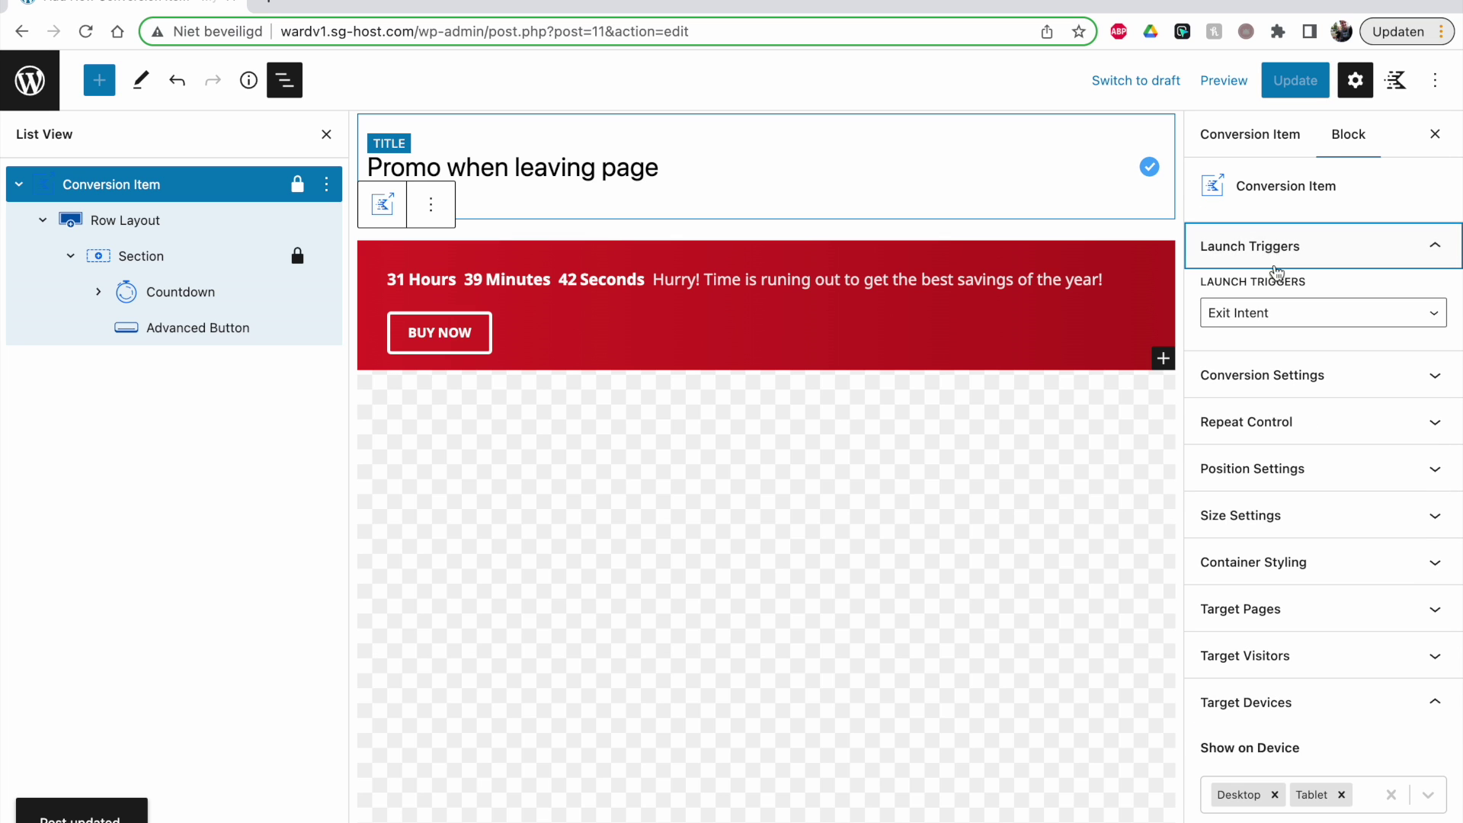
{"action": "left_click", "coordinate": [1256, 262]}
{"action": "left_click", "coordinate": [1258, 303]}
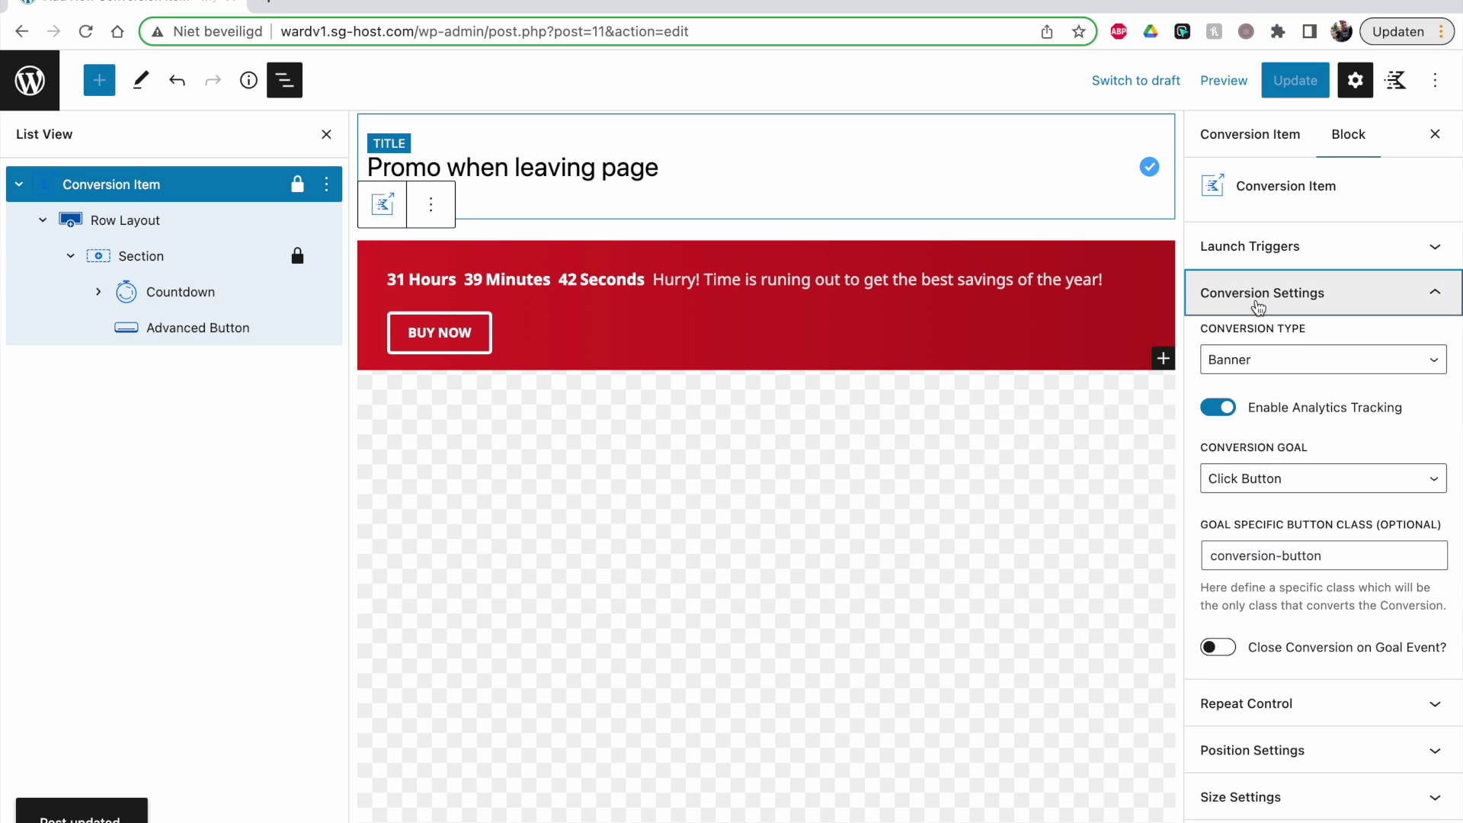
{"action": "left_click", "coordinate": [1259, 305]}
{"action": "left_click", "coordinate": [1264, 338]}
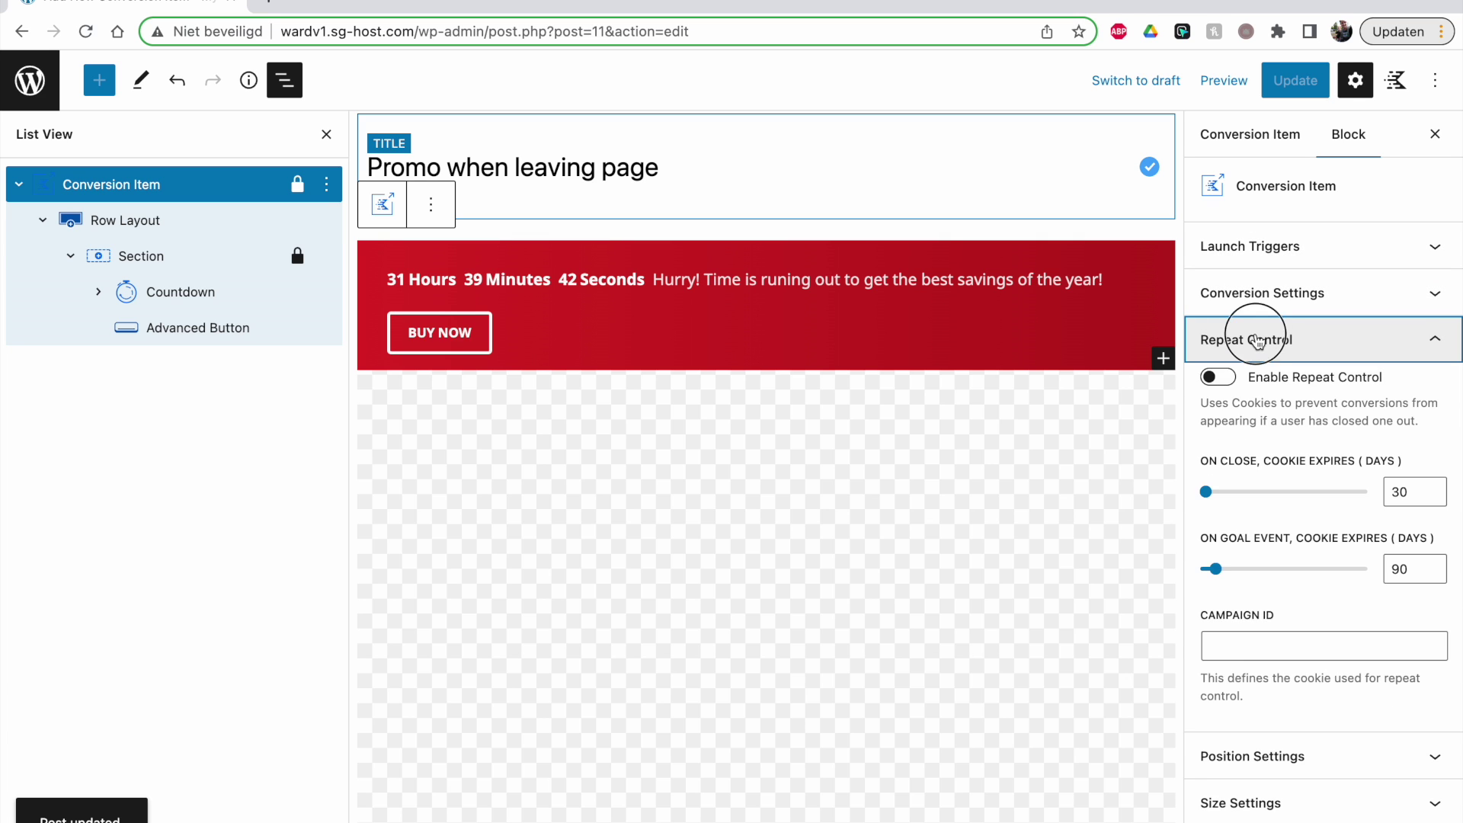
{"action": "left_click", "coordinate": [1265, 339]}
{"action": "left_click", "coordinate": [1274, 391]}
{"action": "left_click", "coordinate": [1274, 387]}
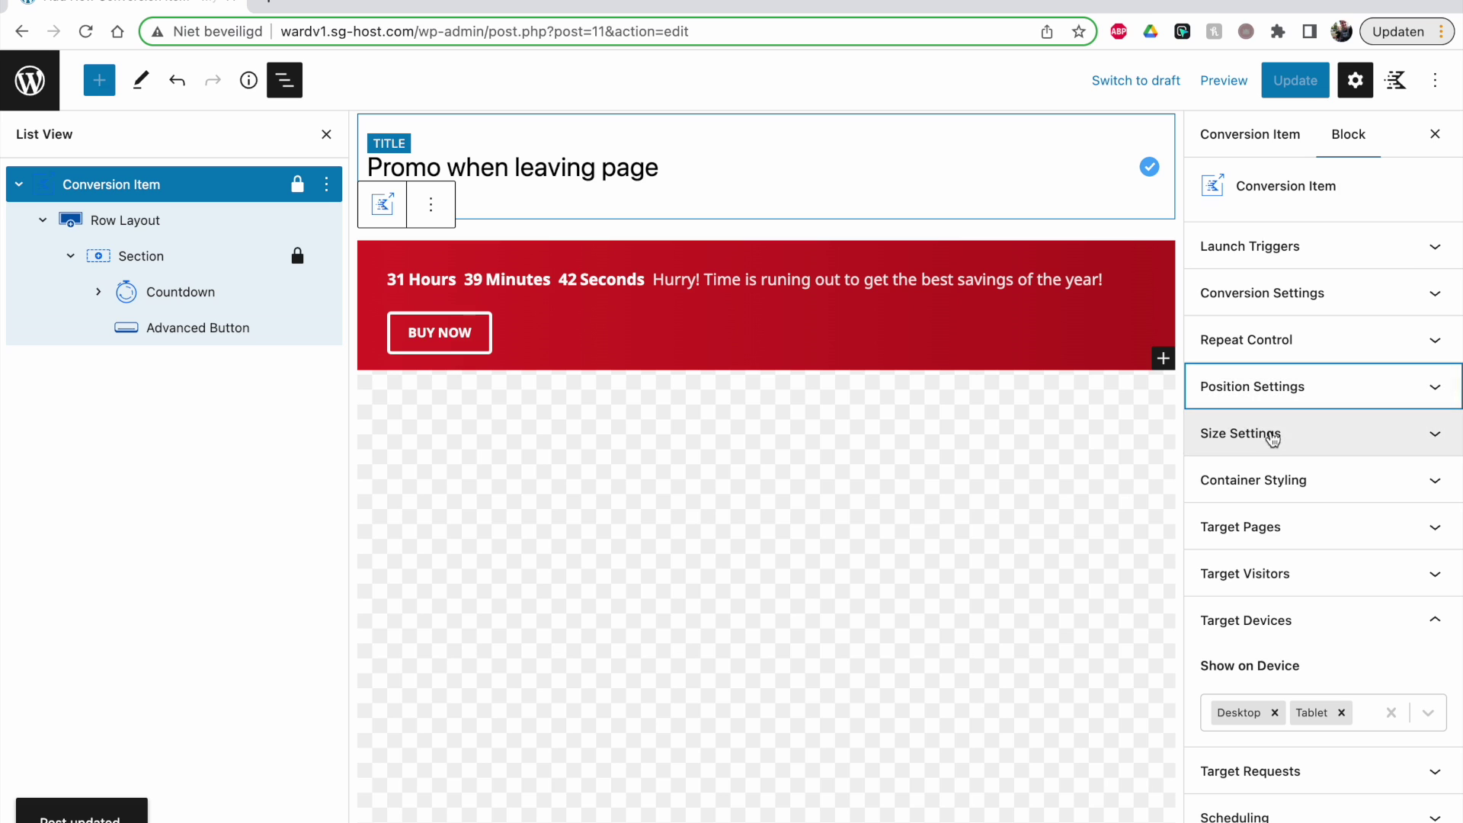
Step: Check the Target Pages display rule, collapse Target Devices and update the conversion item again
{"action": "left_click", "coordinate": [1292, 526]}
{"action": "left_click", "coordinate": [1259, 618]}
{"action": "scroll", "coordinate": [1260, 657], "scroll_direction": "up", "scroll_amount": 3}
{"action": "left_click", "coordinate": [1258, 687]}
{"action": "left_click", "coordinate": [1296, 80]}
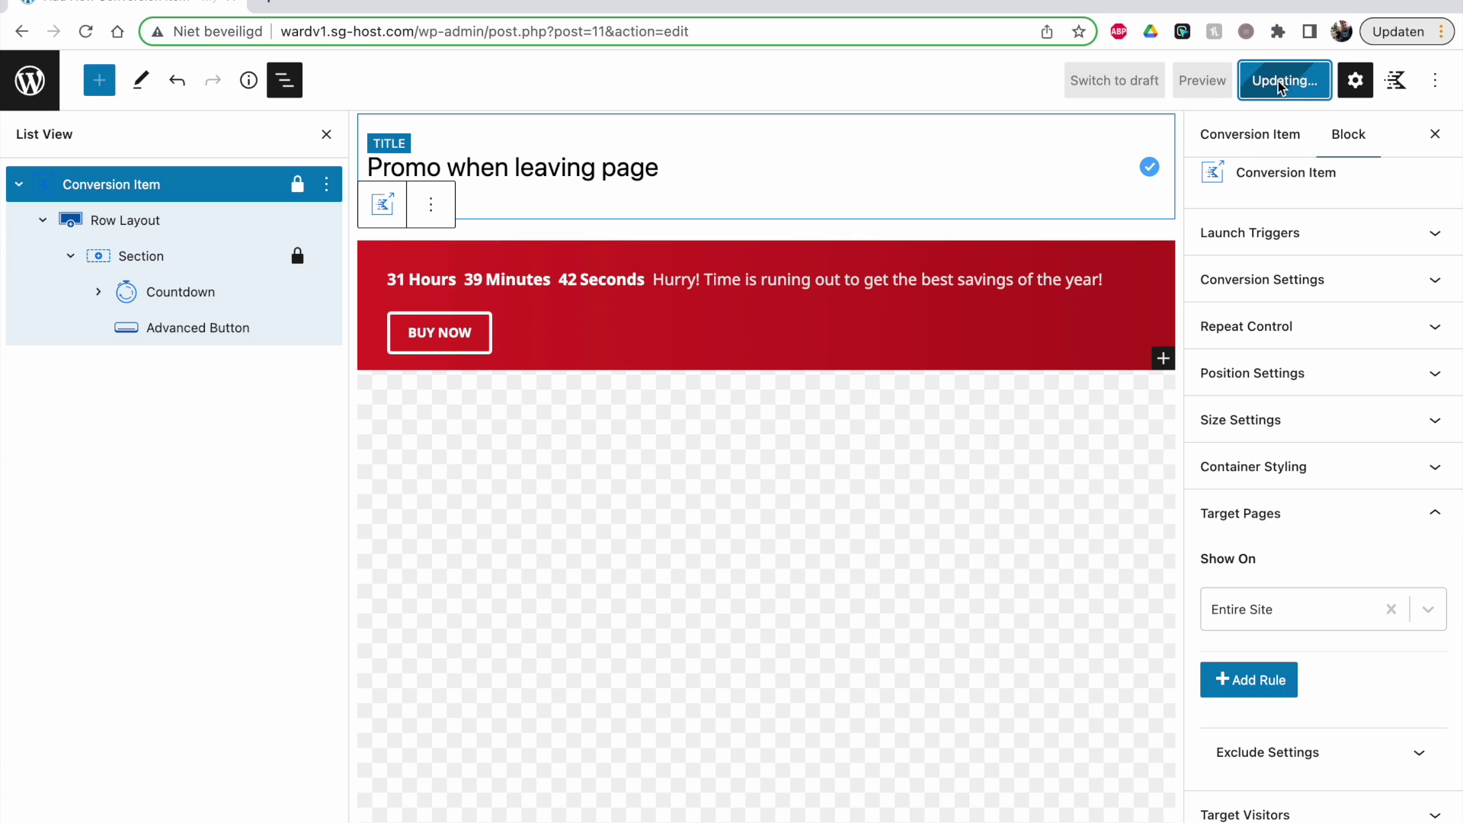
Step: Open the site's Sample Page and test the banner's Exit Intent trigger there
{"action": "left_click", "coordinate": [1287, 538]}
{"action": "key", "text": "super+shift+t"}
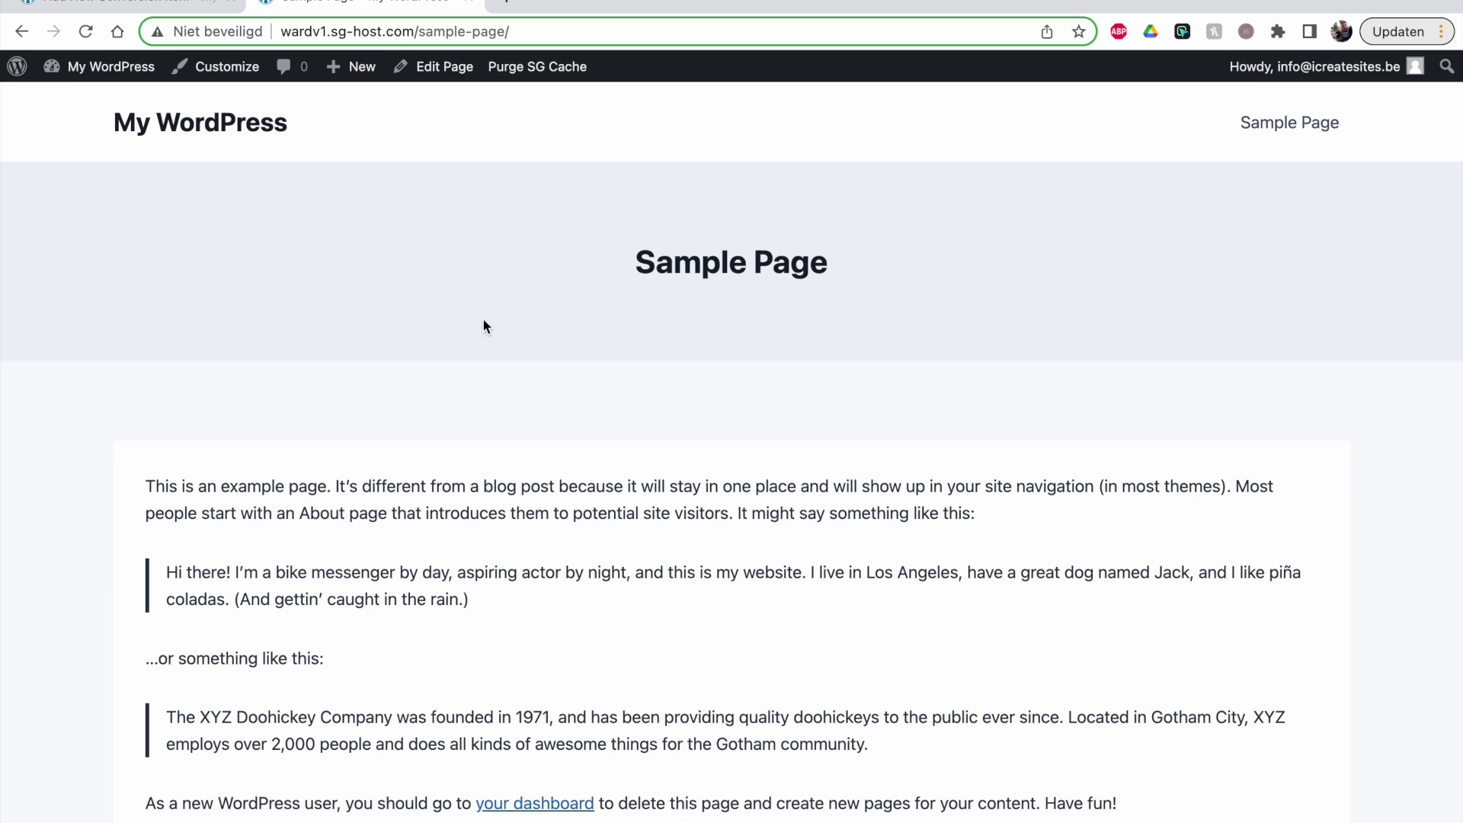
{"action": "scroll", "coordinate": [552, 383], "scroll_direction": "down", "scroll_amount": 1}
{"action": "scroll", "coordinate": [552, 382], "scroll_direction": "up", "scroll_amount": 1}
{"action": "scroll", "coordinate": [554, 384], "scroll_direction": "down", "scroll_amount": 3}
{"action": "scroll", "coordinate": [762, 328], "scroll_direction": "up", "scroll_amount": 3}
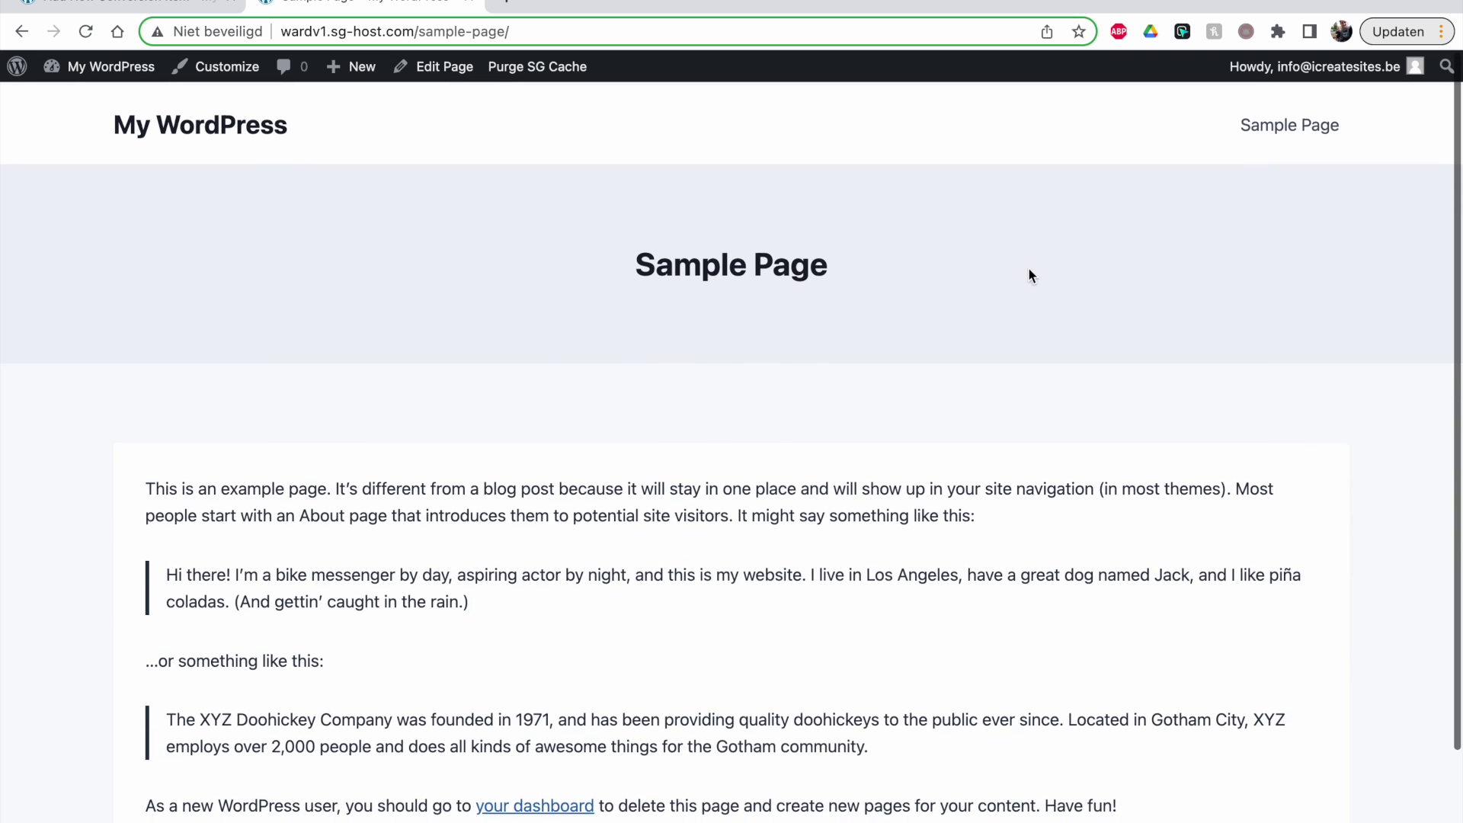
{"action": "left_click", "coordinate": [1266, 134]}
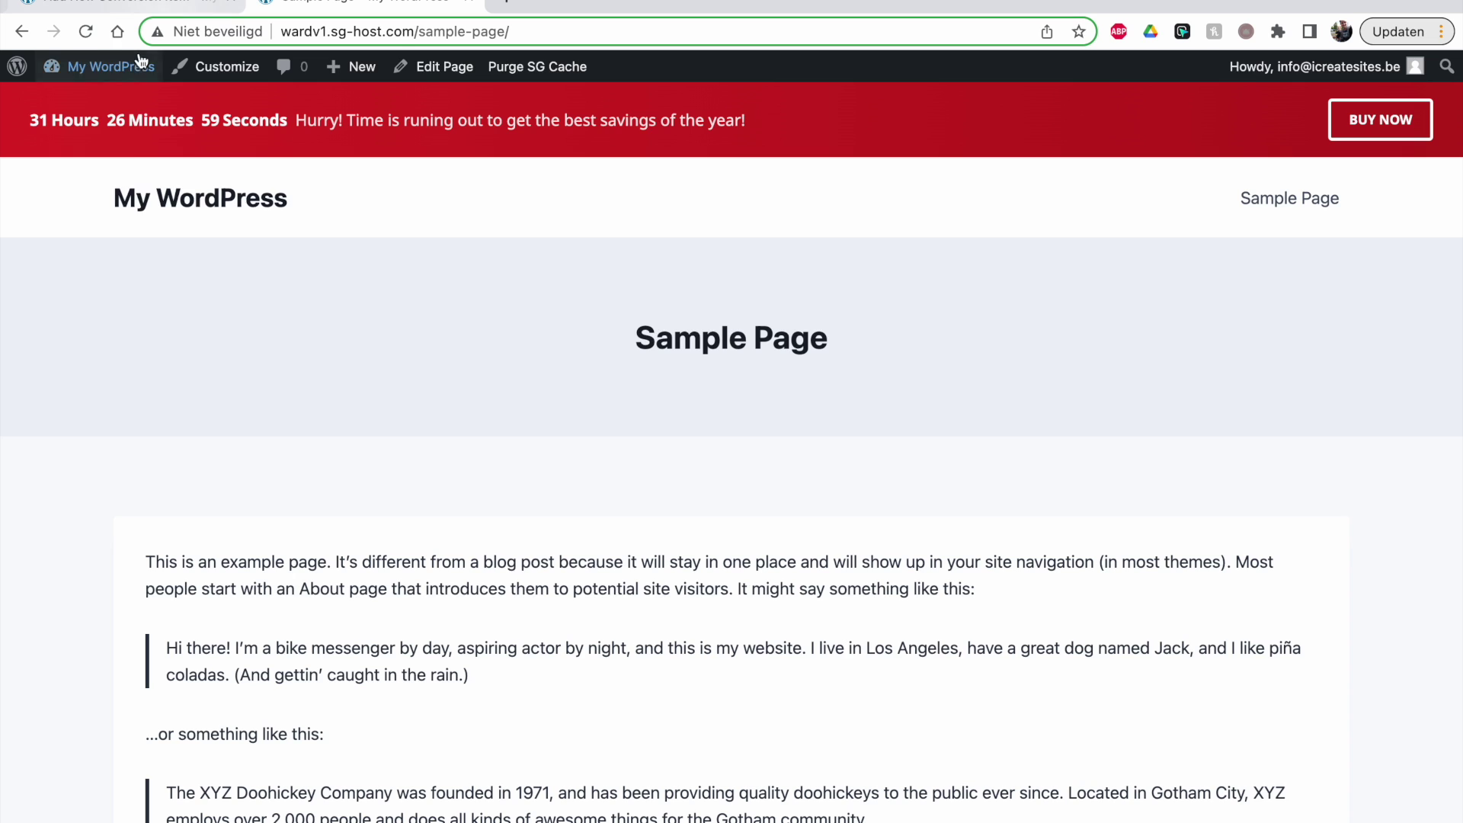
{"action": "left_click", "coordinate": [85, 31]}
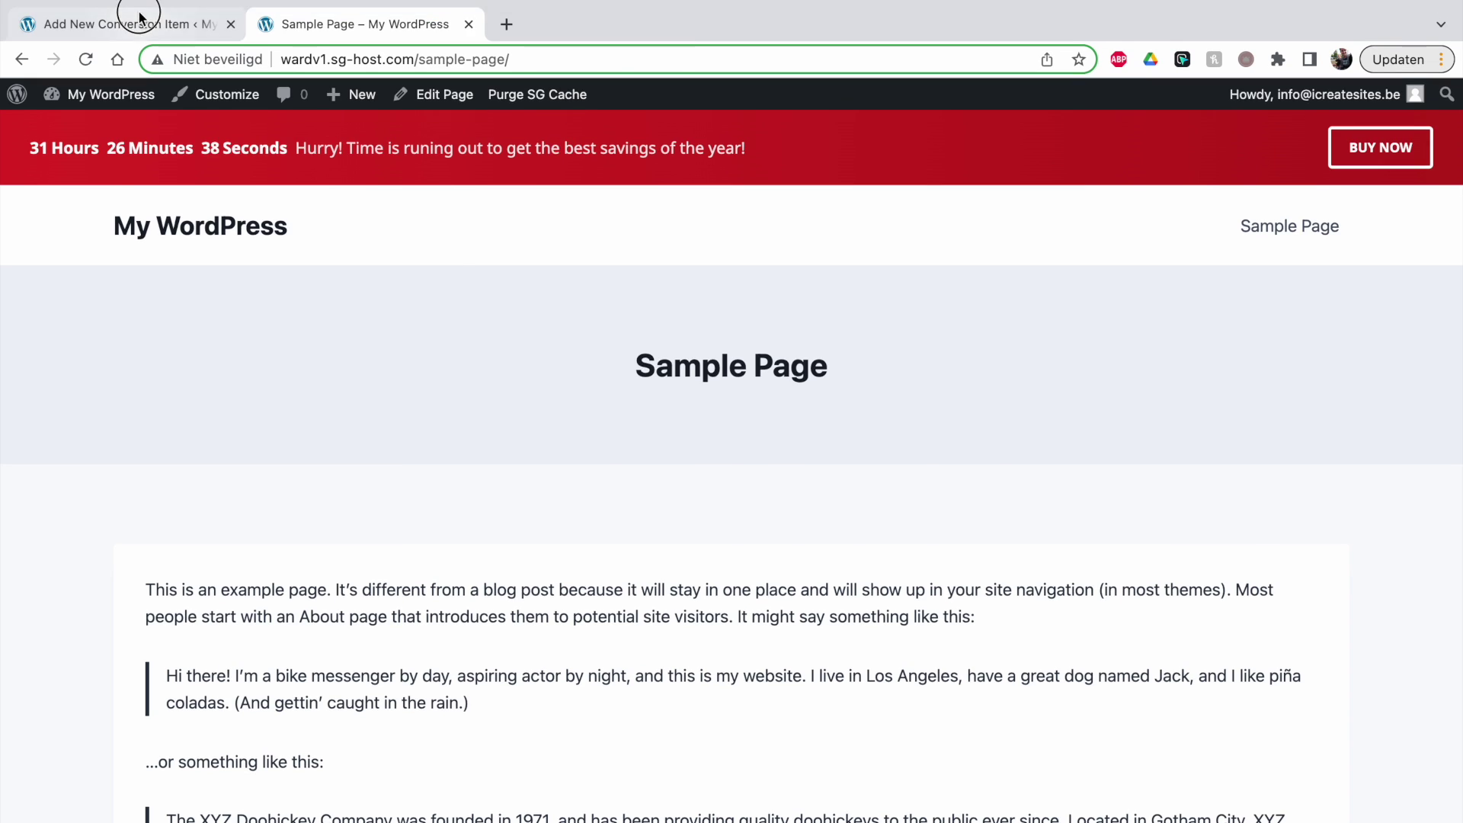
Step: Return to the conversion item, change its launch trigger to Time Delay and update it
{"action": "left_click", "coordinate": [144, 3]}
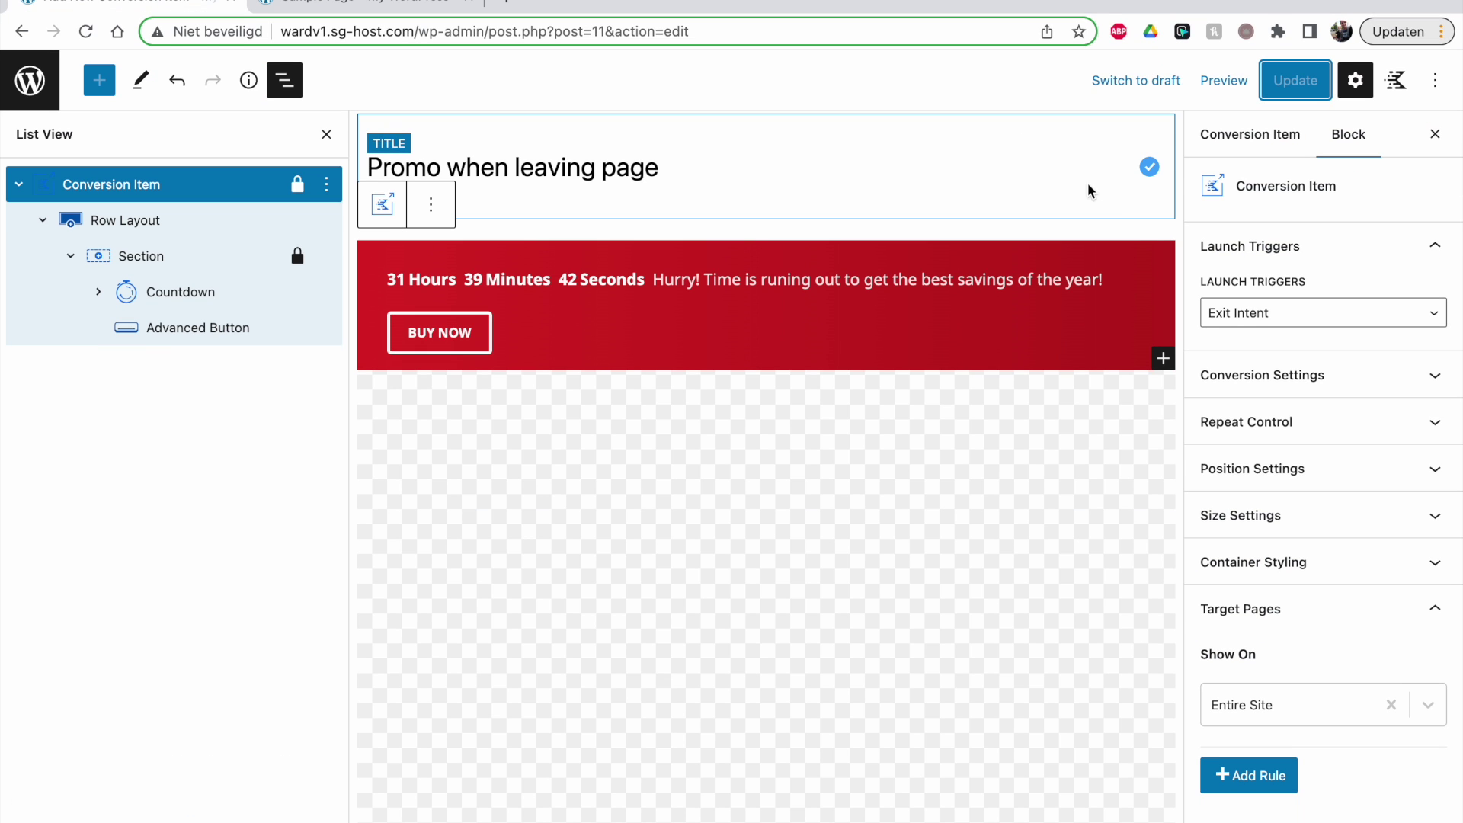
{"action": "left_click", "coordinate": [1236, 314]}
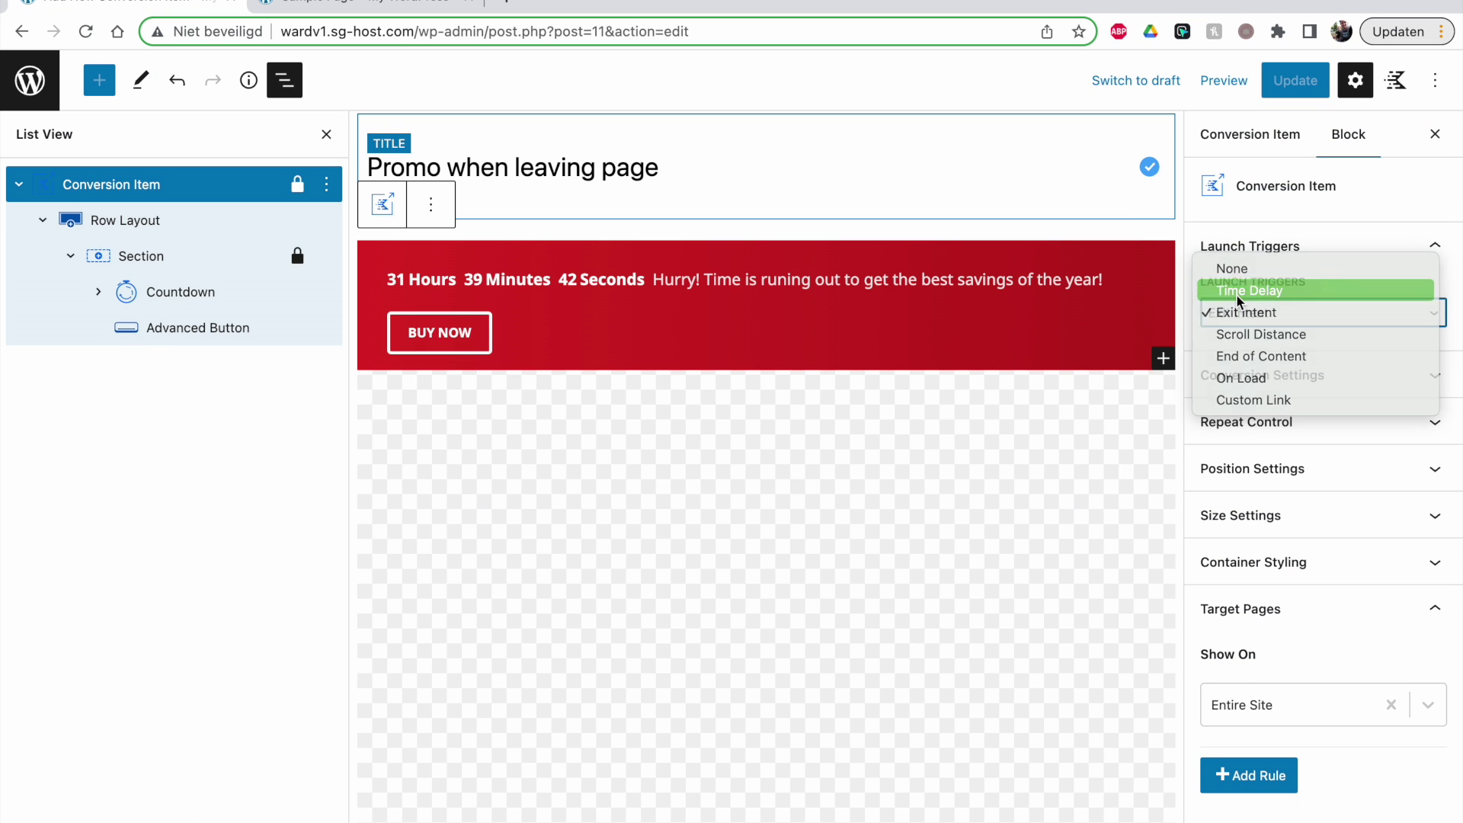
{"action": "left_click", "coordinate": [1238, 292]}
{"action": "left_click", "coordinate": [1301, 84]}
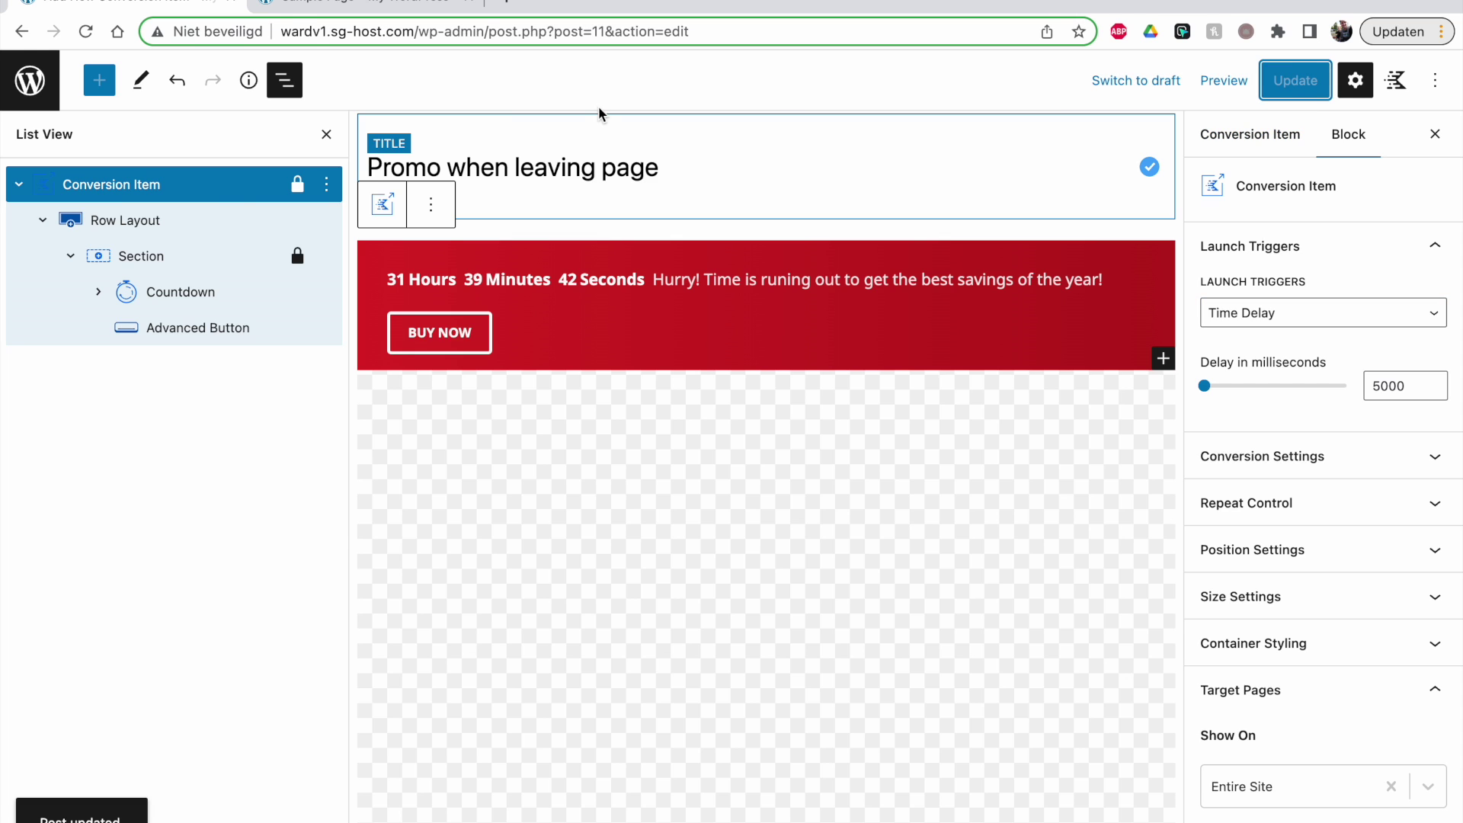
Step: Reload the Sample Page and test the banner's Time Delay trigger
{"action": "left_click", "coordinate": [290, 6]}
{"action": "left_click", "coordinate": [84, 34]}
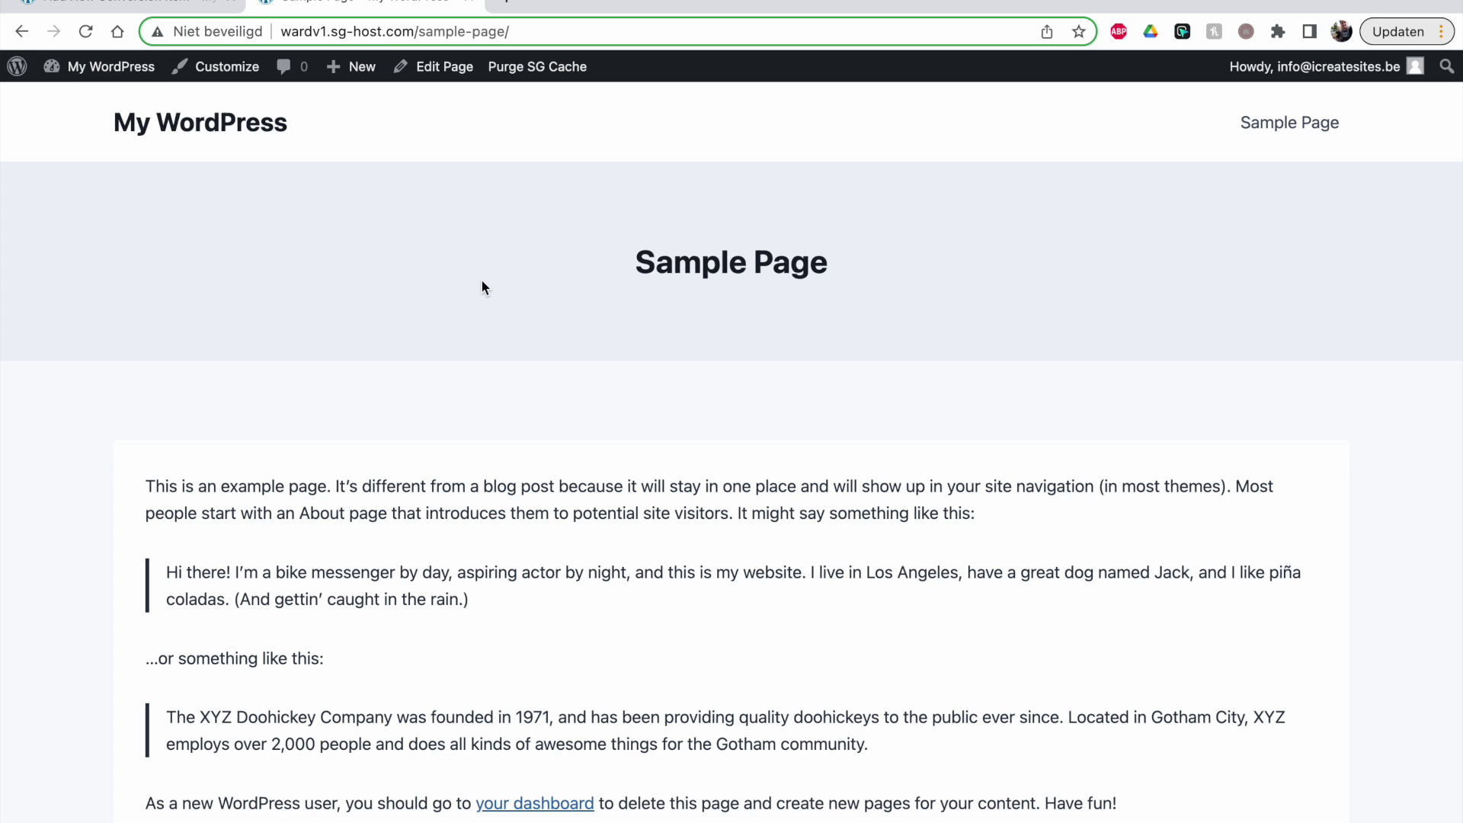
{"action": "scroll", "coordinate": [483, 282], "scroll_direction": "down", "scroll_amount": 2}
{"action": "scroll", "coordinate": [483, 282], "scroll_direction": "up", "scroll_amount": 2}
{"action": "scroll", "coordinate": [483, 282], "scroll_direction": "down", "scroll_amount": 3}
{"action": "scroll", "coordinate": [482, 282], "scroll_direction": "up", "scroll_amount": 3}
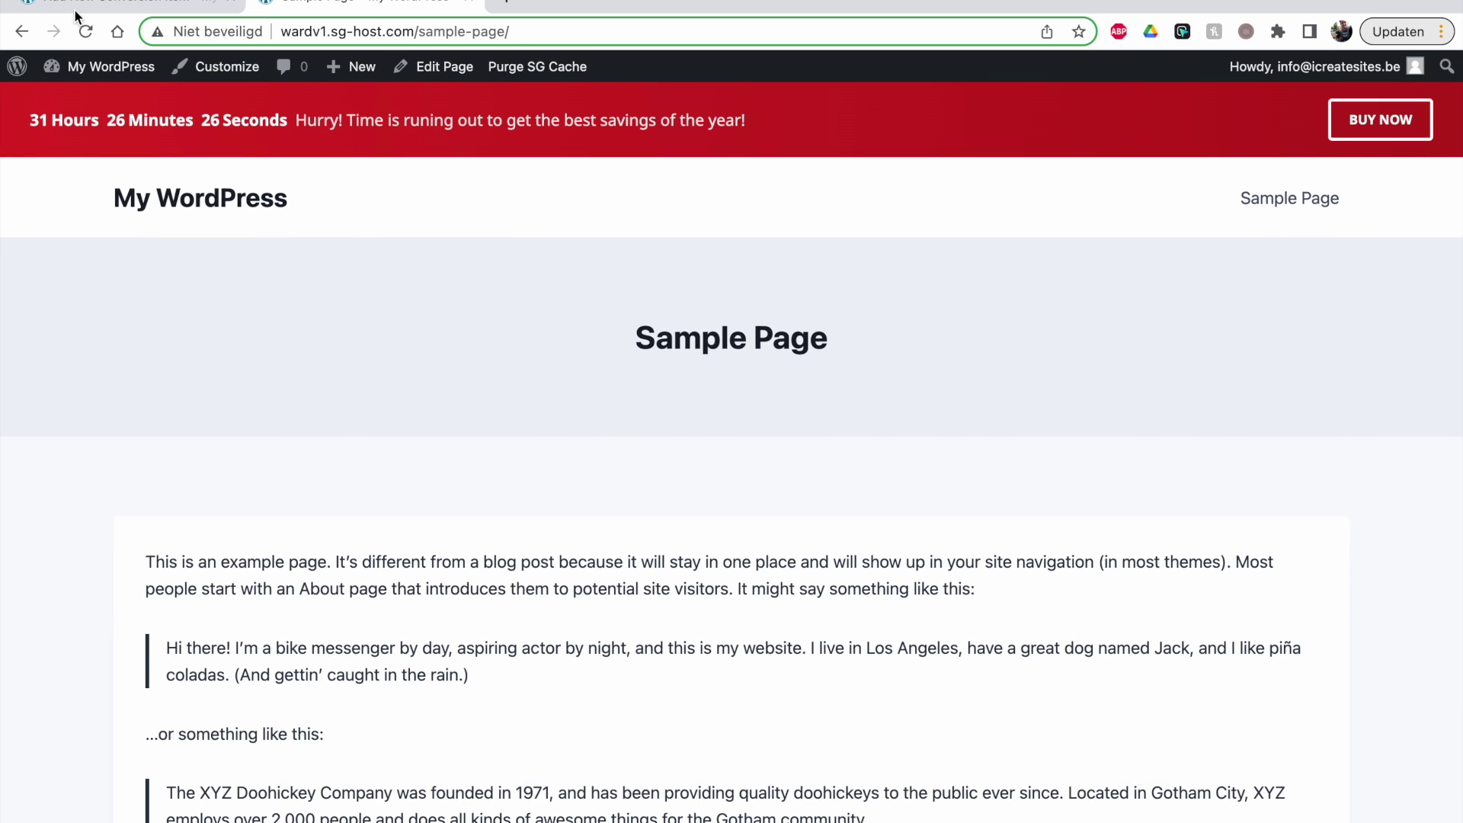
Step: Return to the conversion item, change its launch trigger to Scroll Distance and update it
{"action": "left_click", "coordinate": [75, 11]}
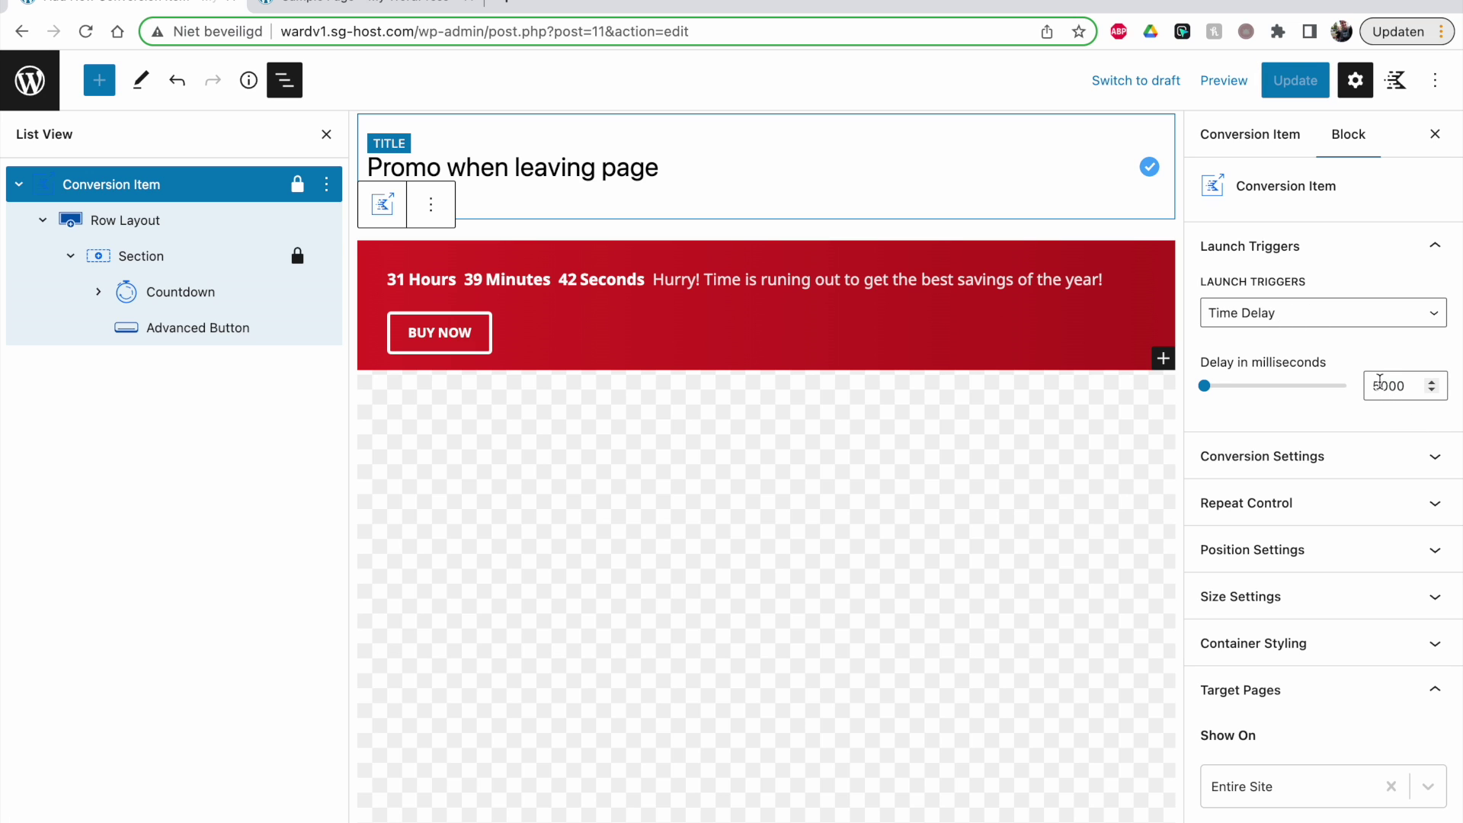
{"action": "left_click", "coordinate": [1300, 316]}
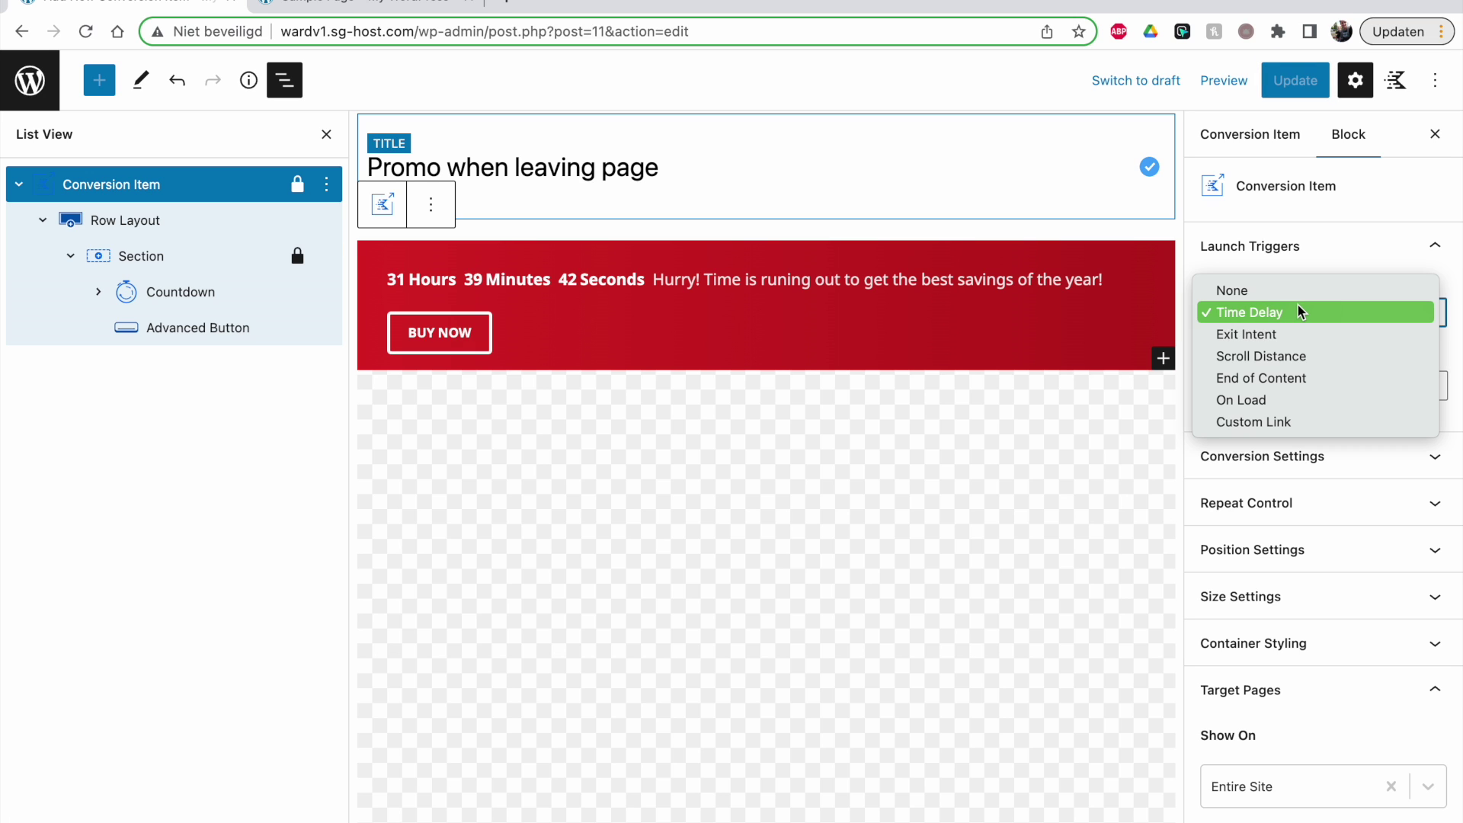
{"action": "left_click", "coordinate": [1294, 356]}
{"action": "left_click", "coordinate": [1295, 86]}
Step: Reload the Sample Page and test the banner's Scroll Distance trigger
{"action": "left_click", "coordinate": [365, 2]}
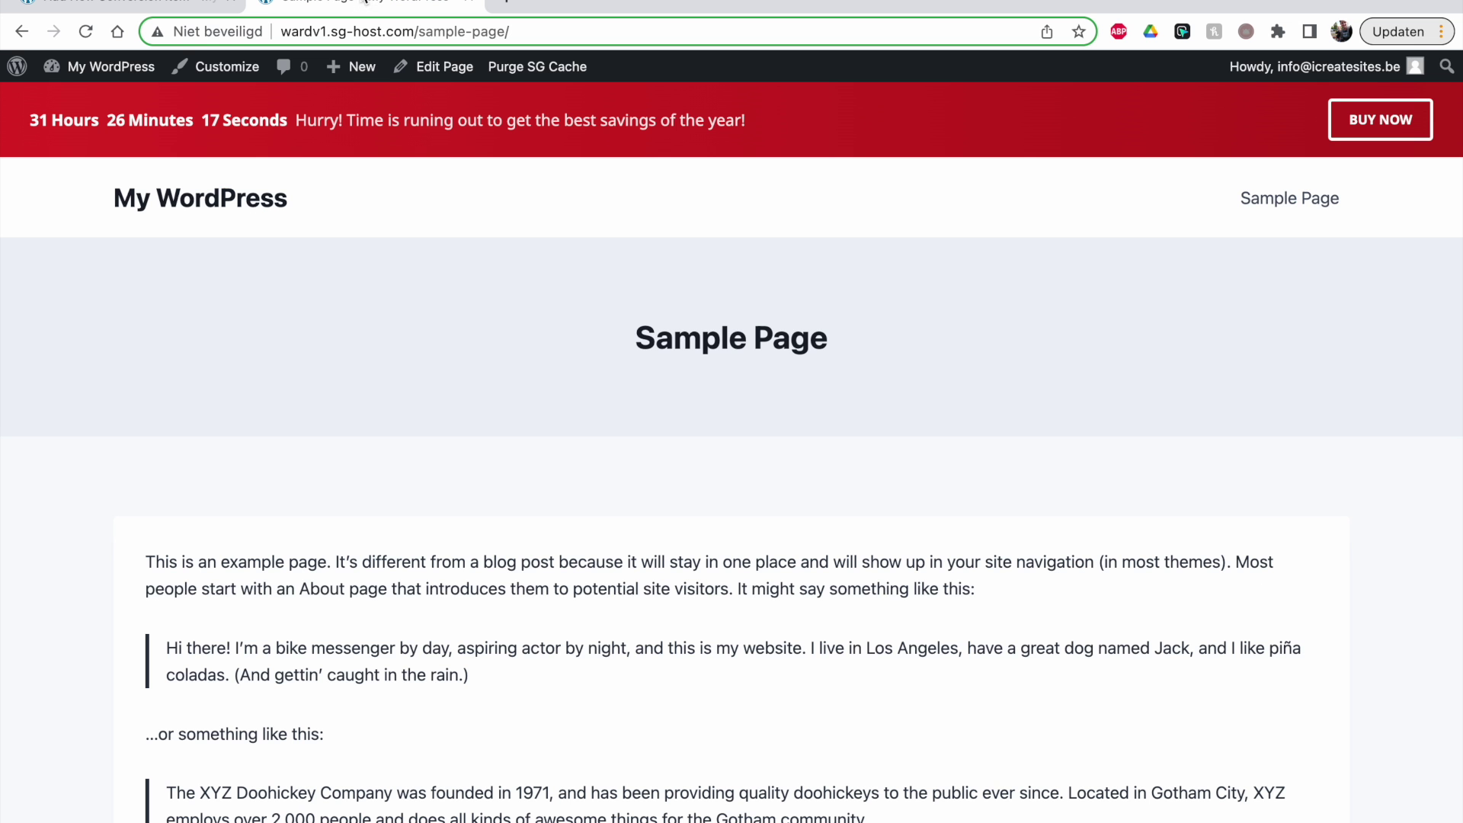
{"action": "key", "text": "super+r"}
{"action": "scroll", "coordinate": [1063, 290], "scroll_direction": "down", "scroll_amount": 3}
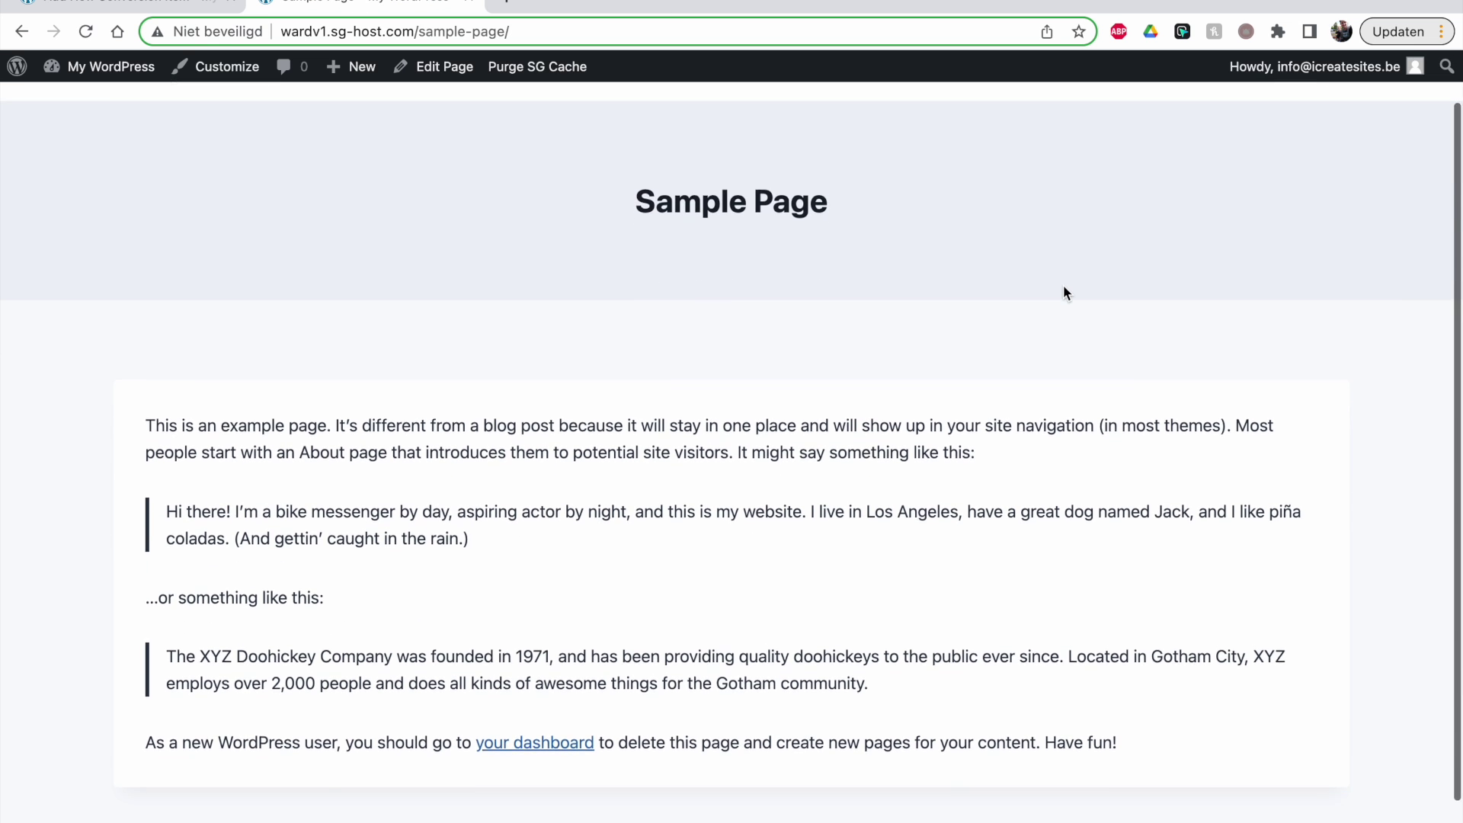
{"action": "scroll", "coordinate": [1029, 267], "scroll_direction": "up", "scroll_amount": 3}
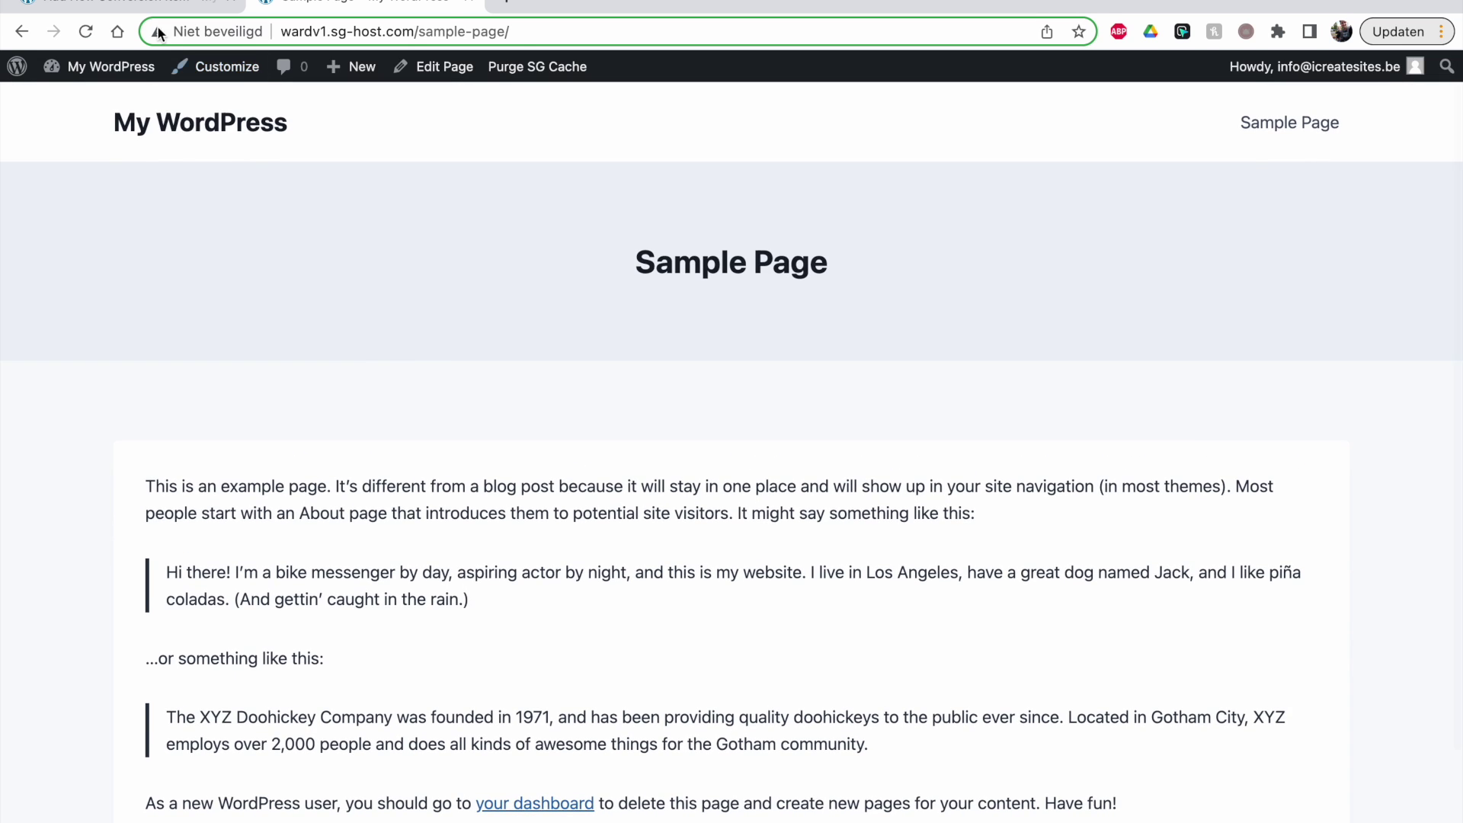
Step: Set the conversion item's scroll down distance to 100 and update it
{"action": "left_click", "coordinate": [142, 3]}
{"action": "left_click", "coordinate": [1400, 386]}
{"action": "key", "text": "BackSpace"}
{"action": "type", "text": "1"}
{"action": "left_click", "coordinate": [1296, 80]}
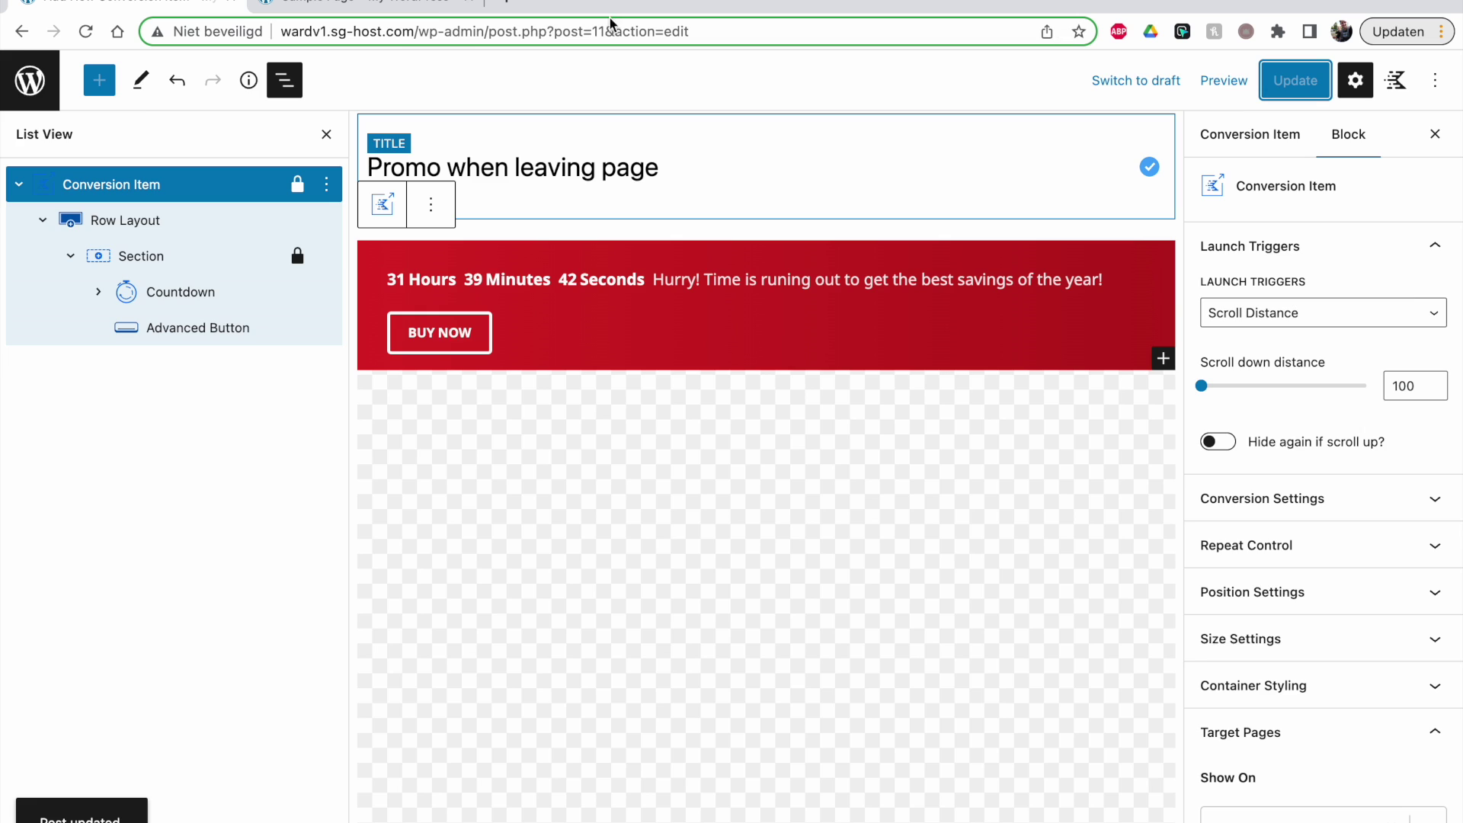
Step: Test the banner on the Sample Page with the scroll down distance of 100
{"action": "left_click", "coordinate": [366, 4]}
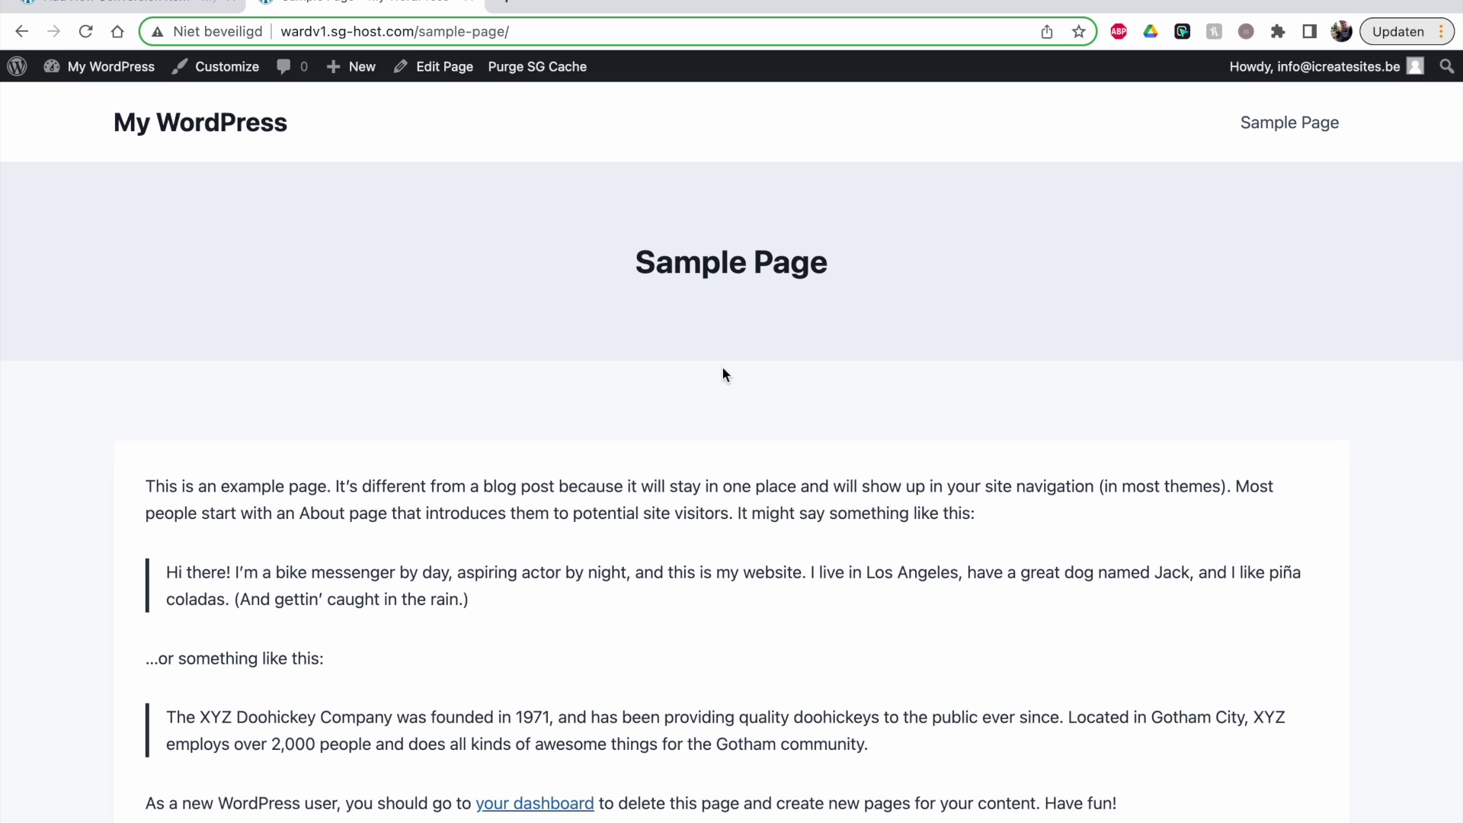
{"action": "scroll", "coordinate": [723, 367], "scroll_direction": "down", "scroll_amount": 2}
{"action": "scroll", "coordinate": [723, 367], "scroll_direction": "up", "scroll_amount": 3}
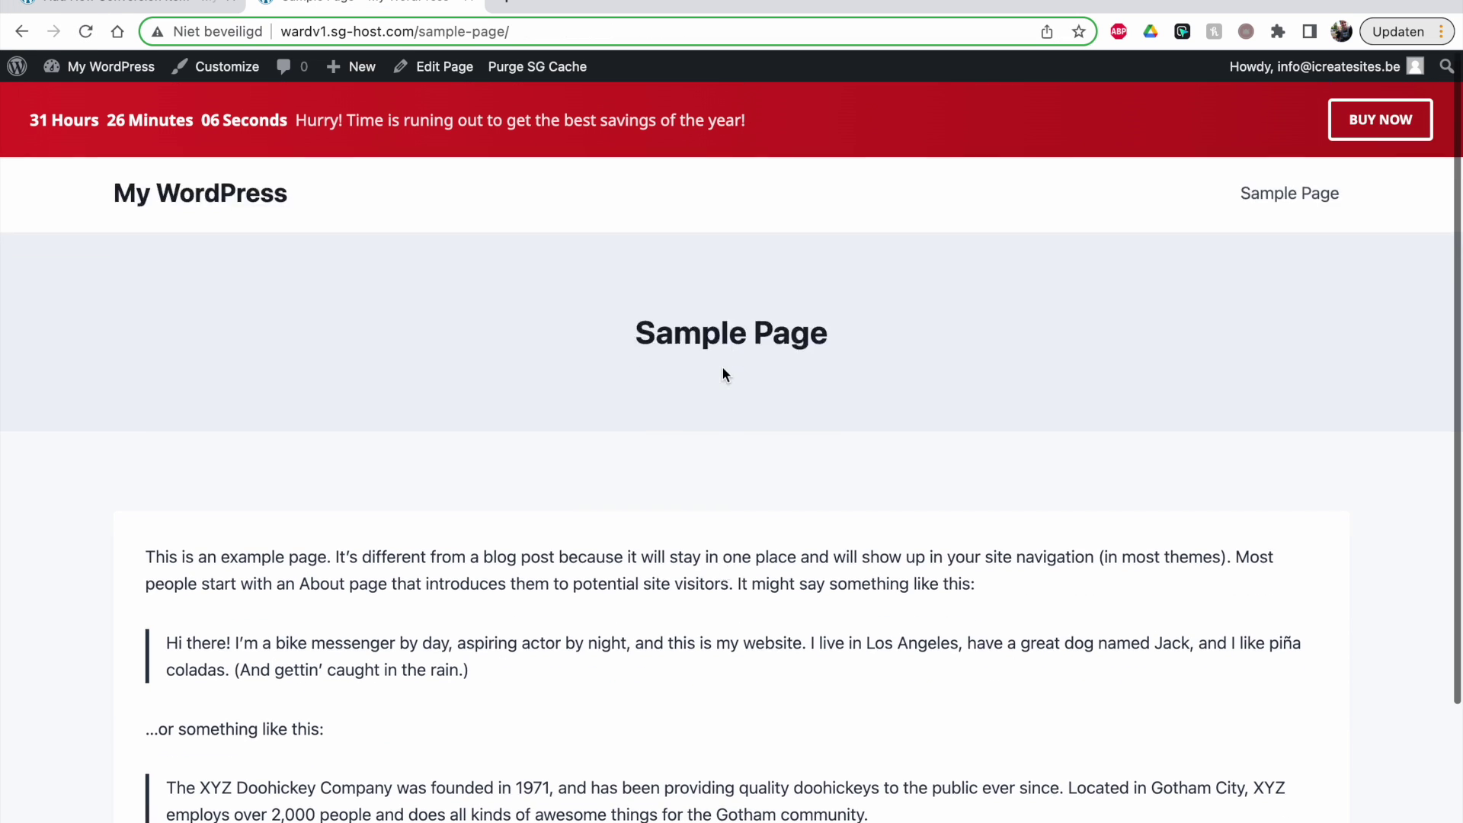
Step: Return to the conversion item and set its scroll down distance to 400
{"action": "left_click", "coordinate": [129, 3]}
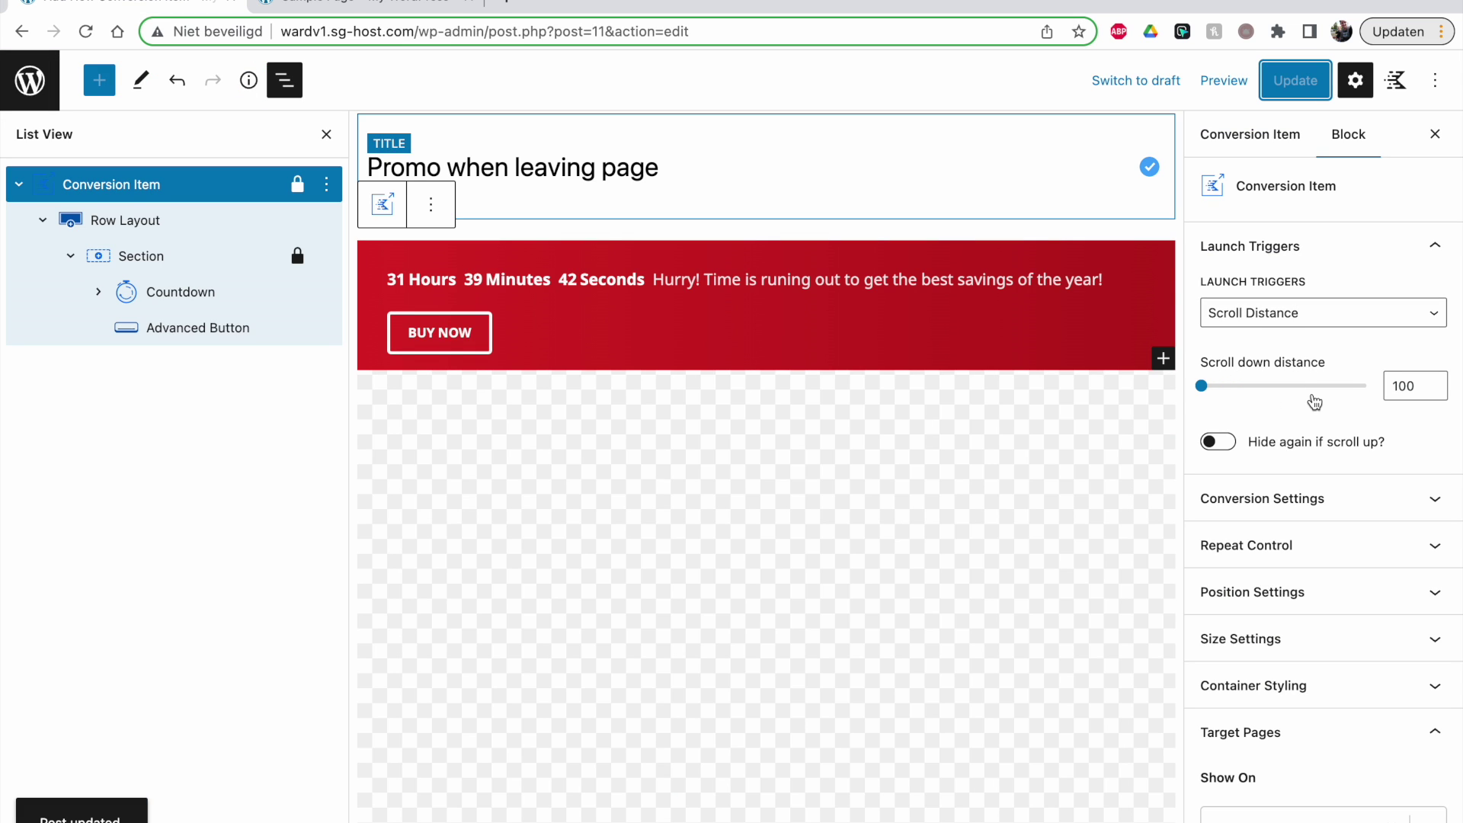
{"action": "double_click", "coordinate": [1411, 387]}
{"action": "type", "text": "4"}
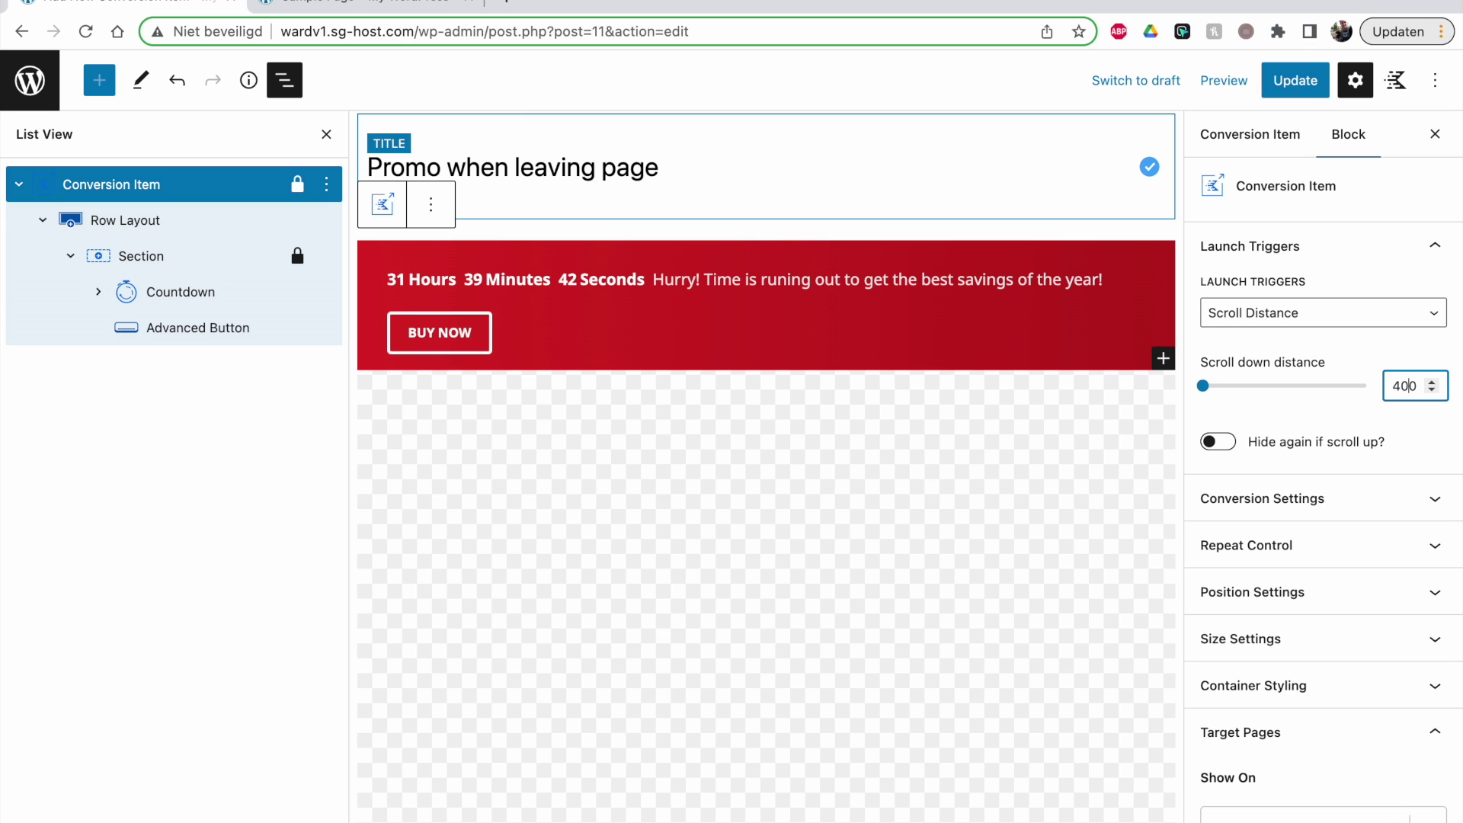
{"action": "type", "text": "0"}
{"action": "left_click", "coordinate": [1370, 418]}
{"action": "scroll", "coordinate": [1339, 366], "scroll_direction": "down", "scroll_amount": 1}
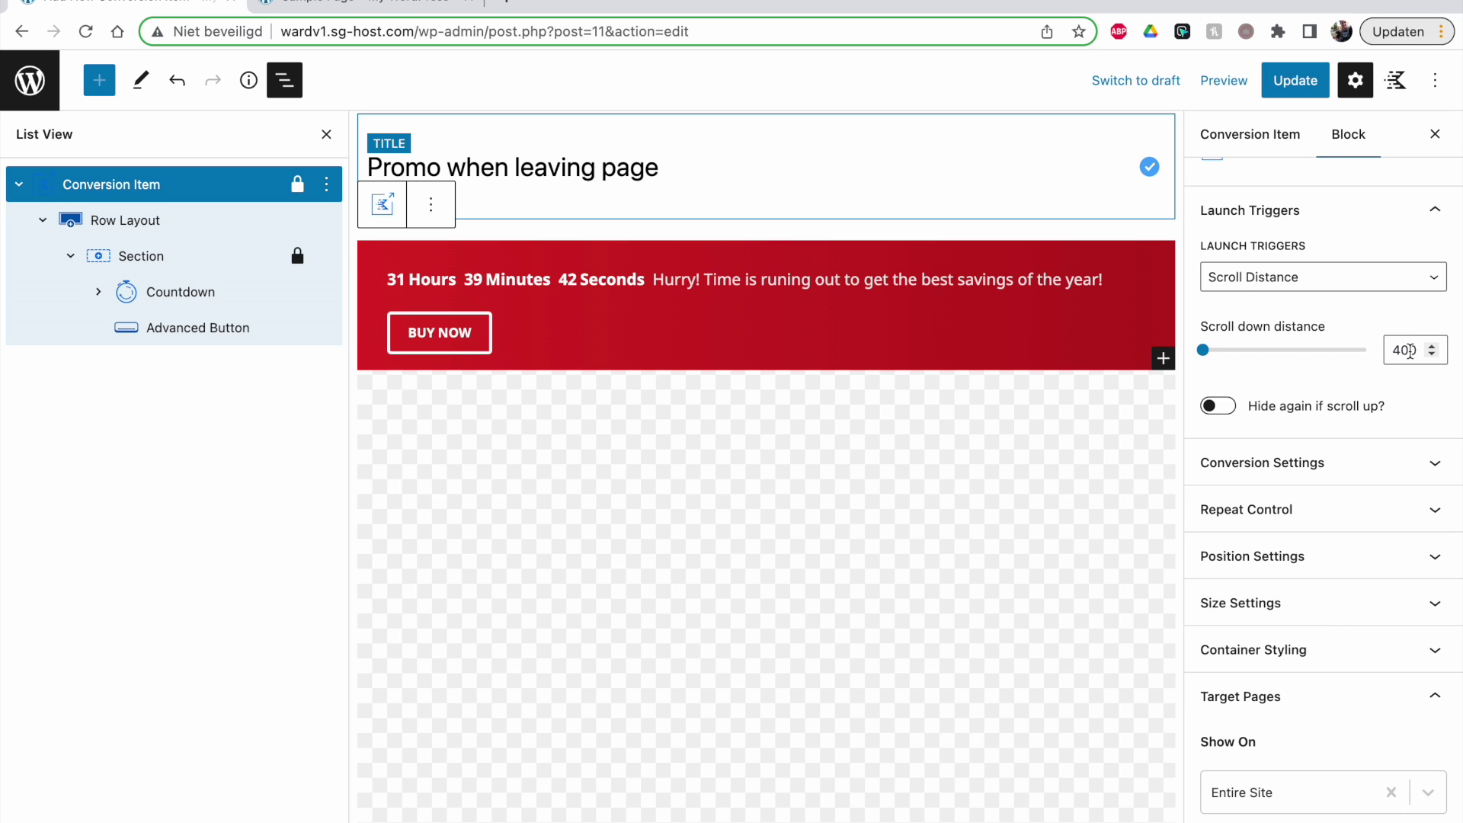
Step: Change the conversion type to Slide-In in Conversion Settings and review the available launch trigger options
{"action": "left_click", "coordinate": [1267, 285]}
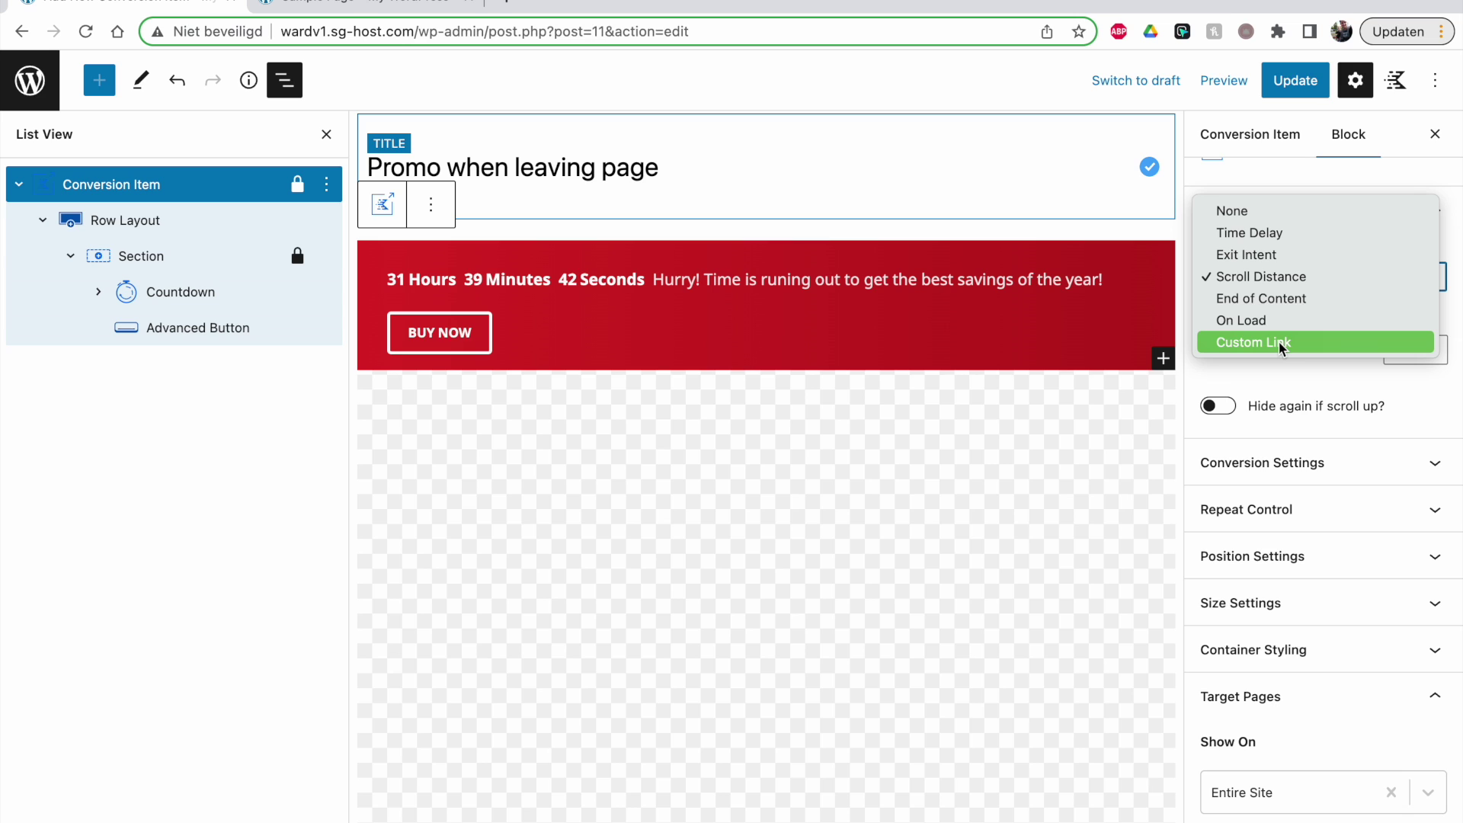
{"action": "left_click", "coordinate": [1285, 404]}
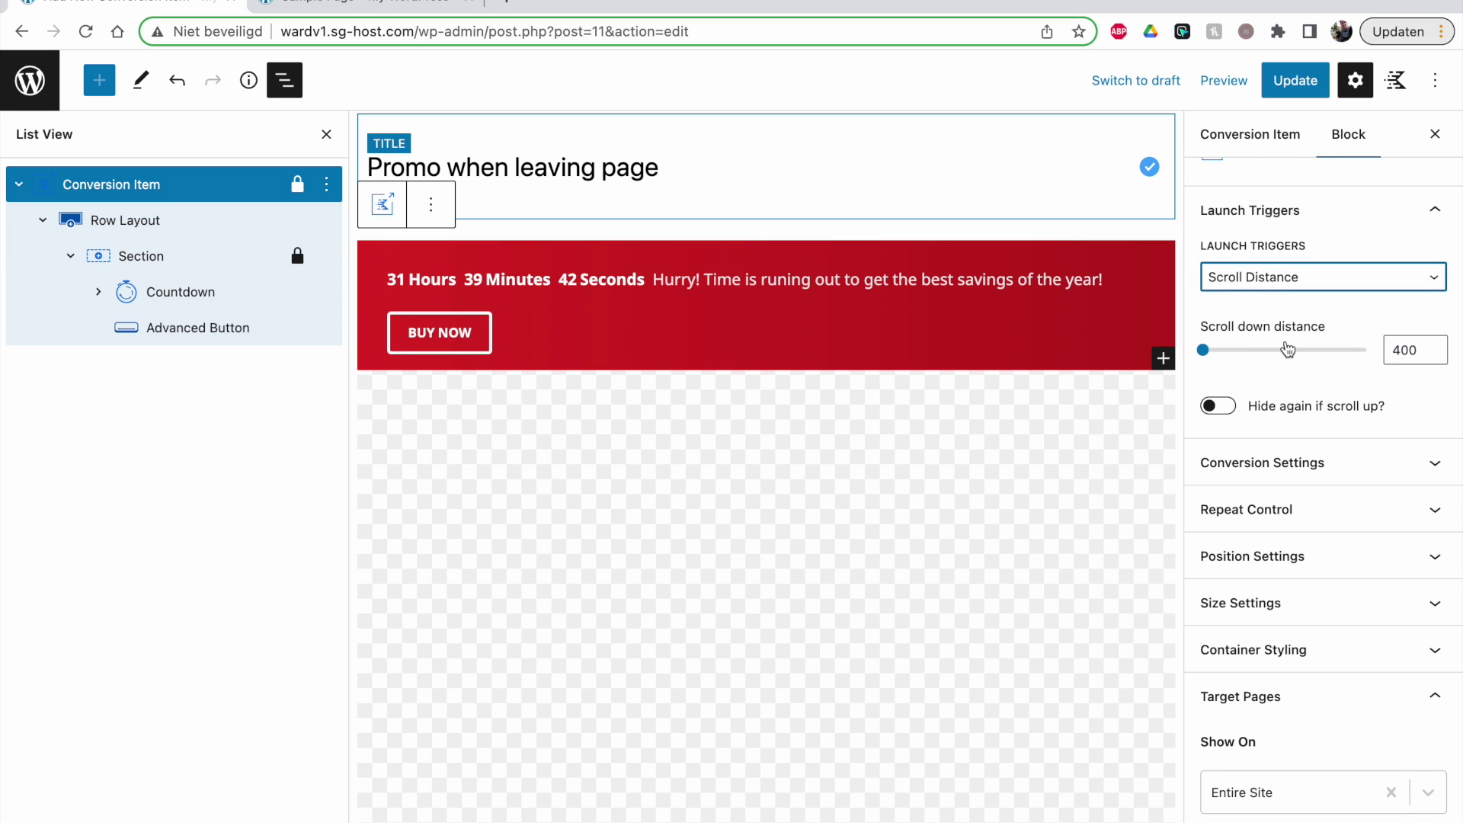
{"action": "scroll", "coordinate": [1281, 347], "scroll_direction": "up", "scroll_amount": 1}
{"action": "left_click", "coordinate": [1298, 516]}
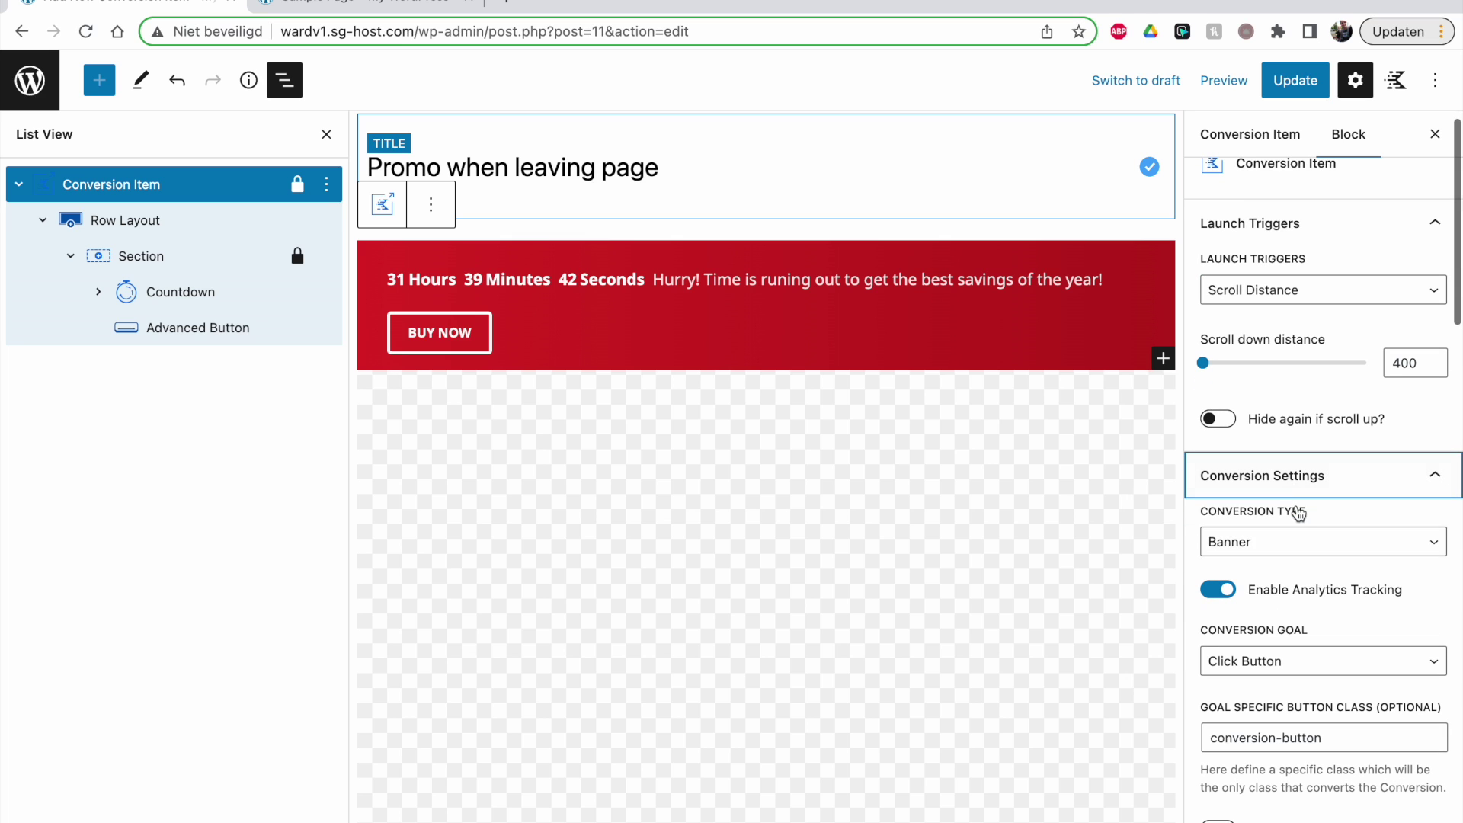
{"action": "left_click", "coordinate": [1288, 544]}
{"action": "left_click", "coordinate": [1271, 517]}
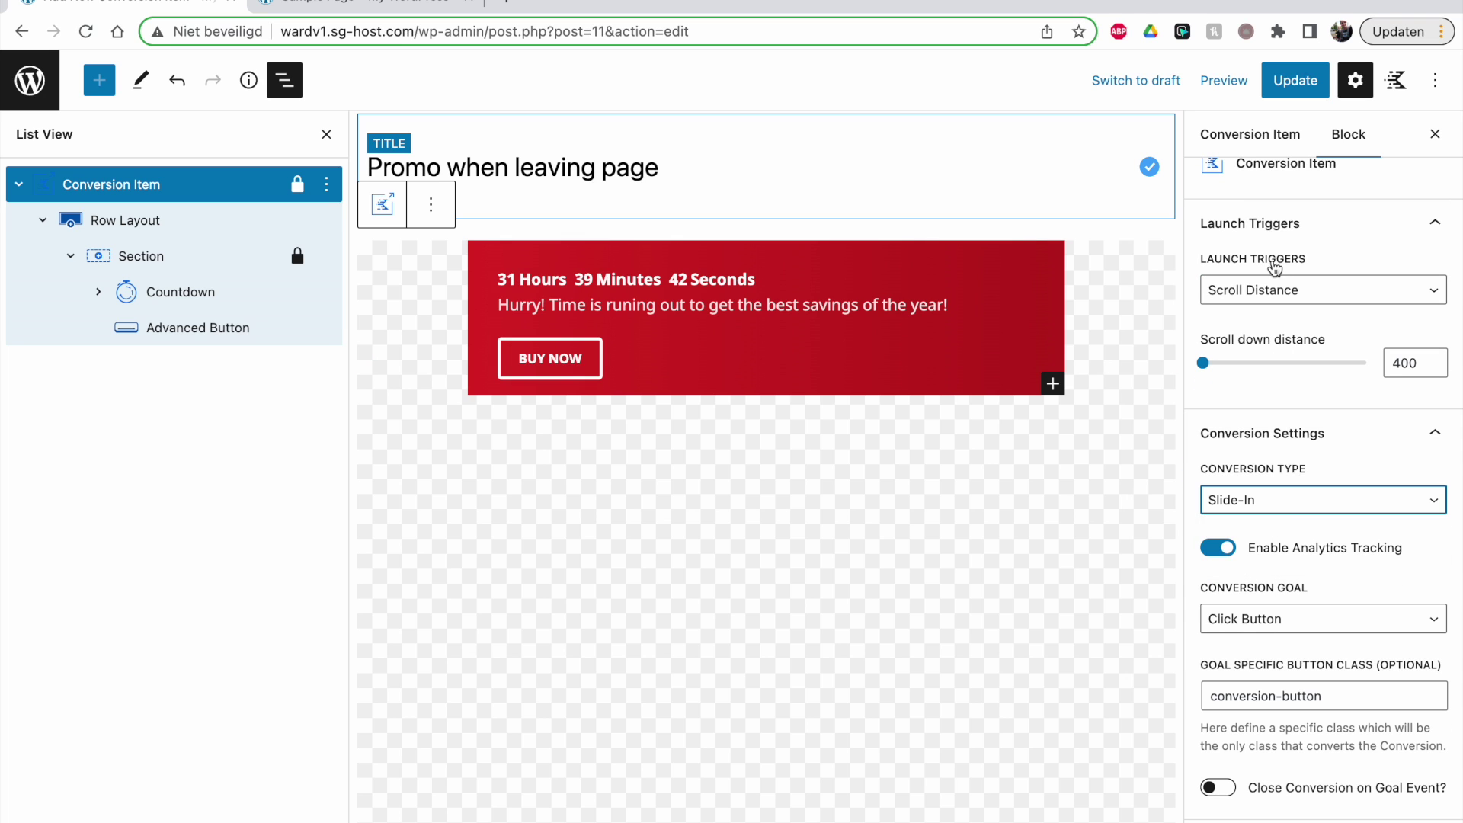
{"action": "left_click", "coordinate": [1262, 290]}
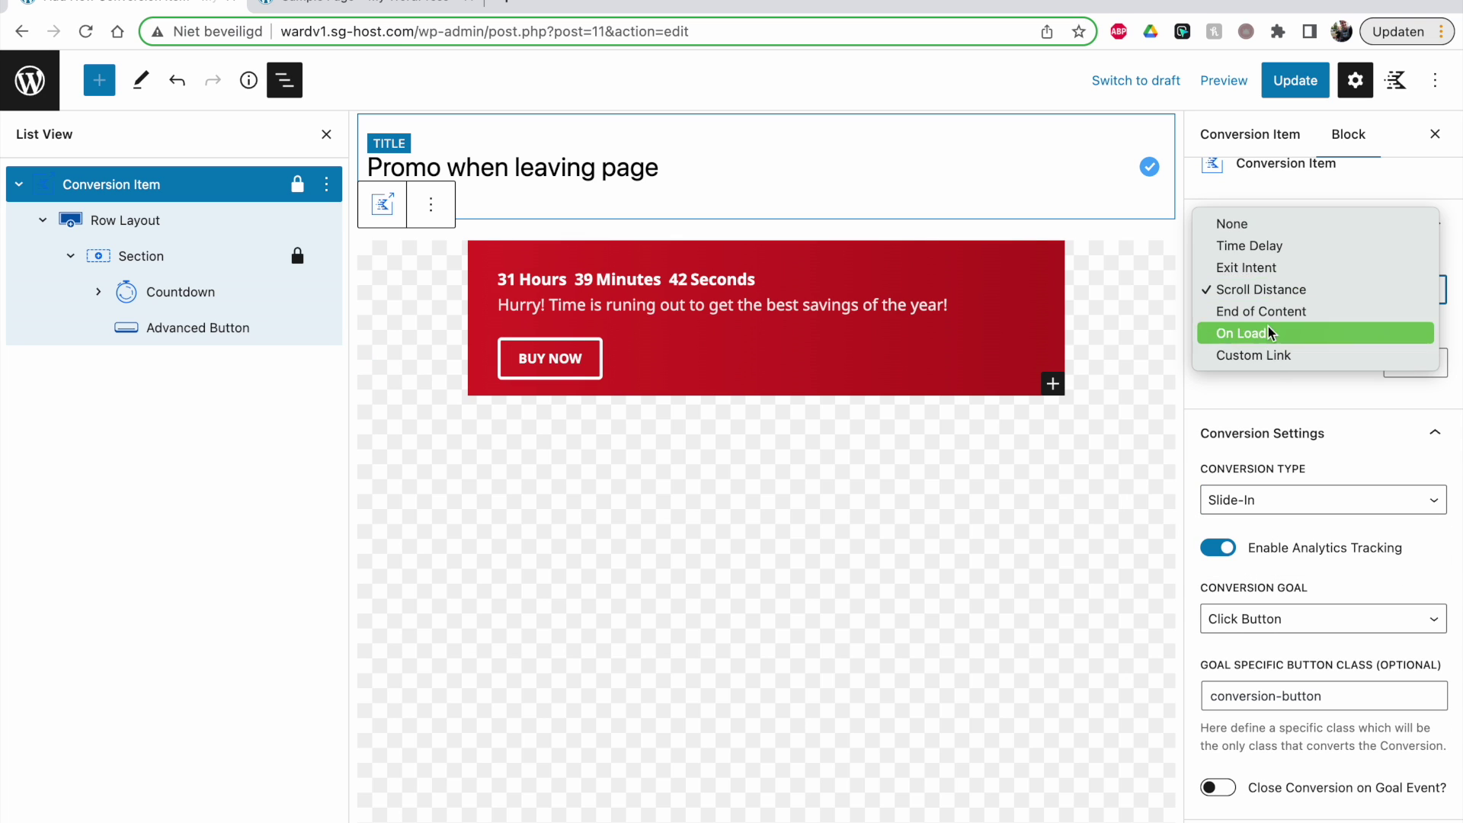
{"action": "left_click", "coordinate": [1290, 401]}
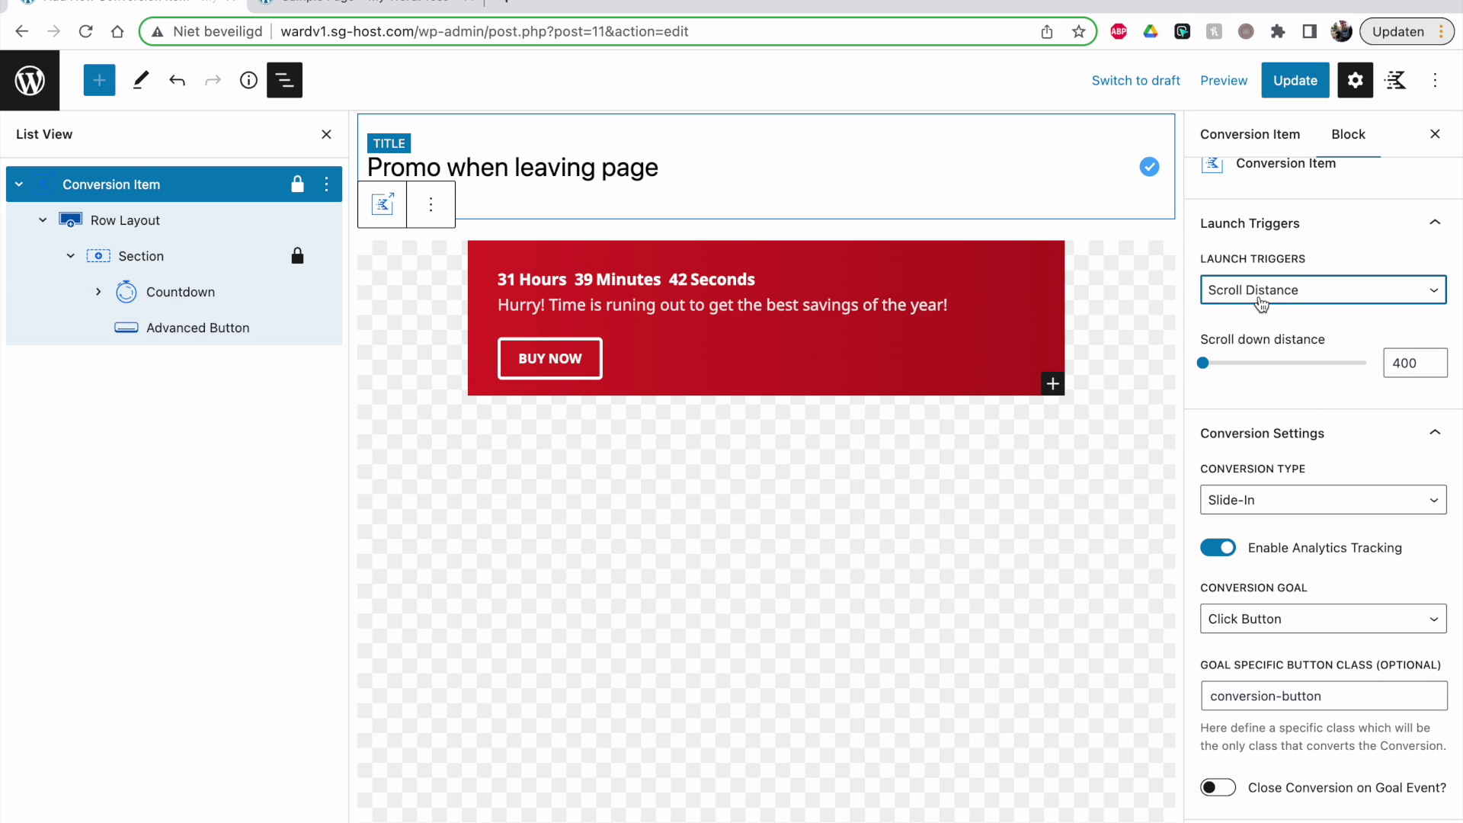
Step: Set the conversion item's vertical align to Middle in Position Settings and update the item
{"action": "scroll", "coordinate": [1288, 556], "scroll_direction": "down", "scroll_amount": 5}
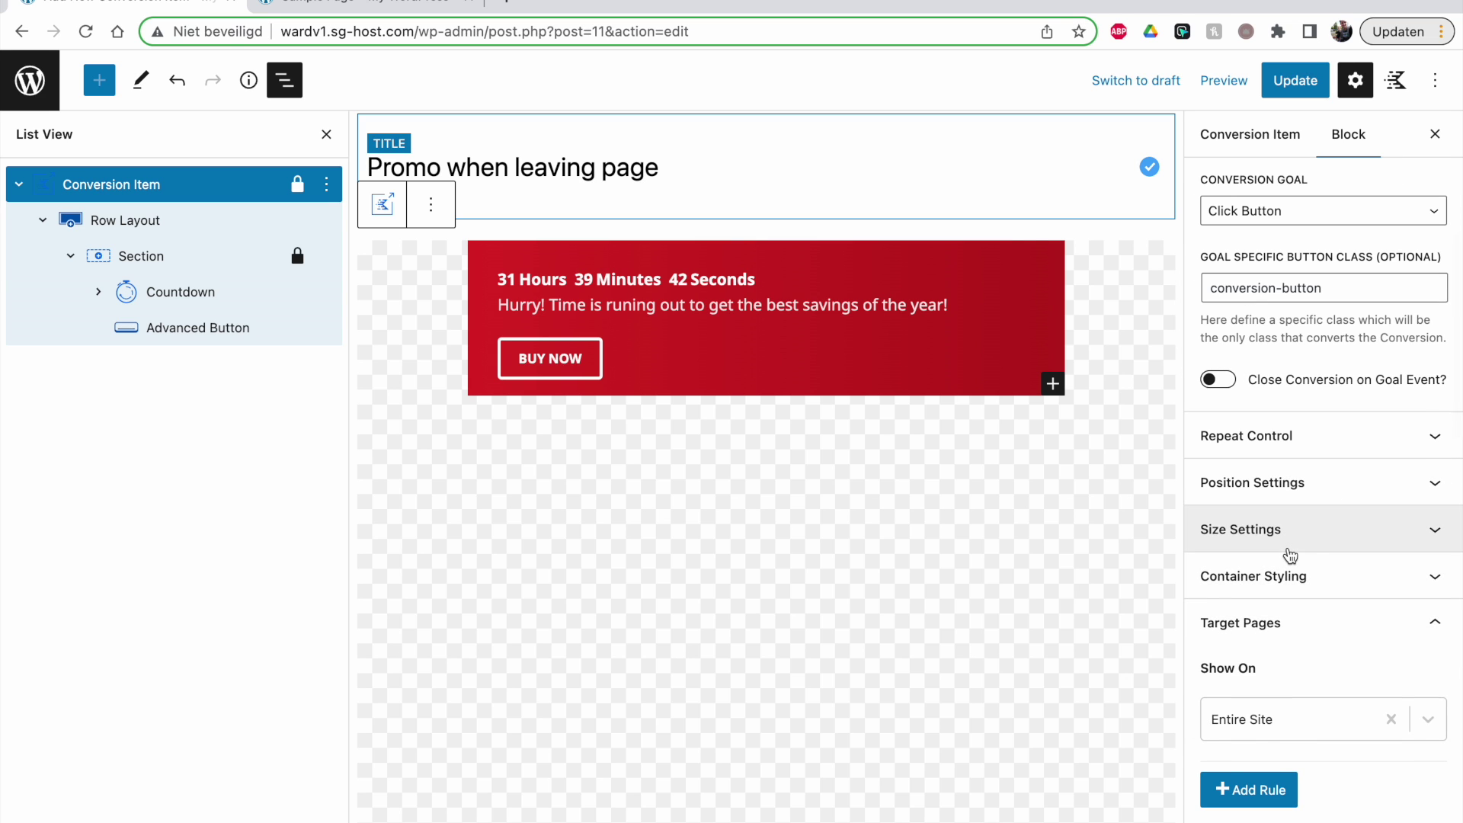
{"action": "left_click", "coordinate": [1290, 555]}
{"action": "left_click", "coordinate": [1277, 545]}
{"action": "left_click", "coordinate": [1260, 491]}
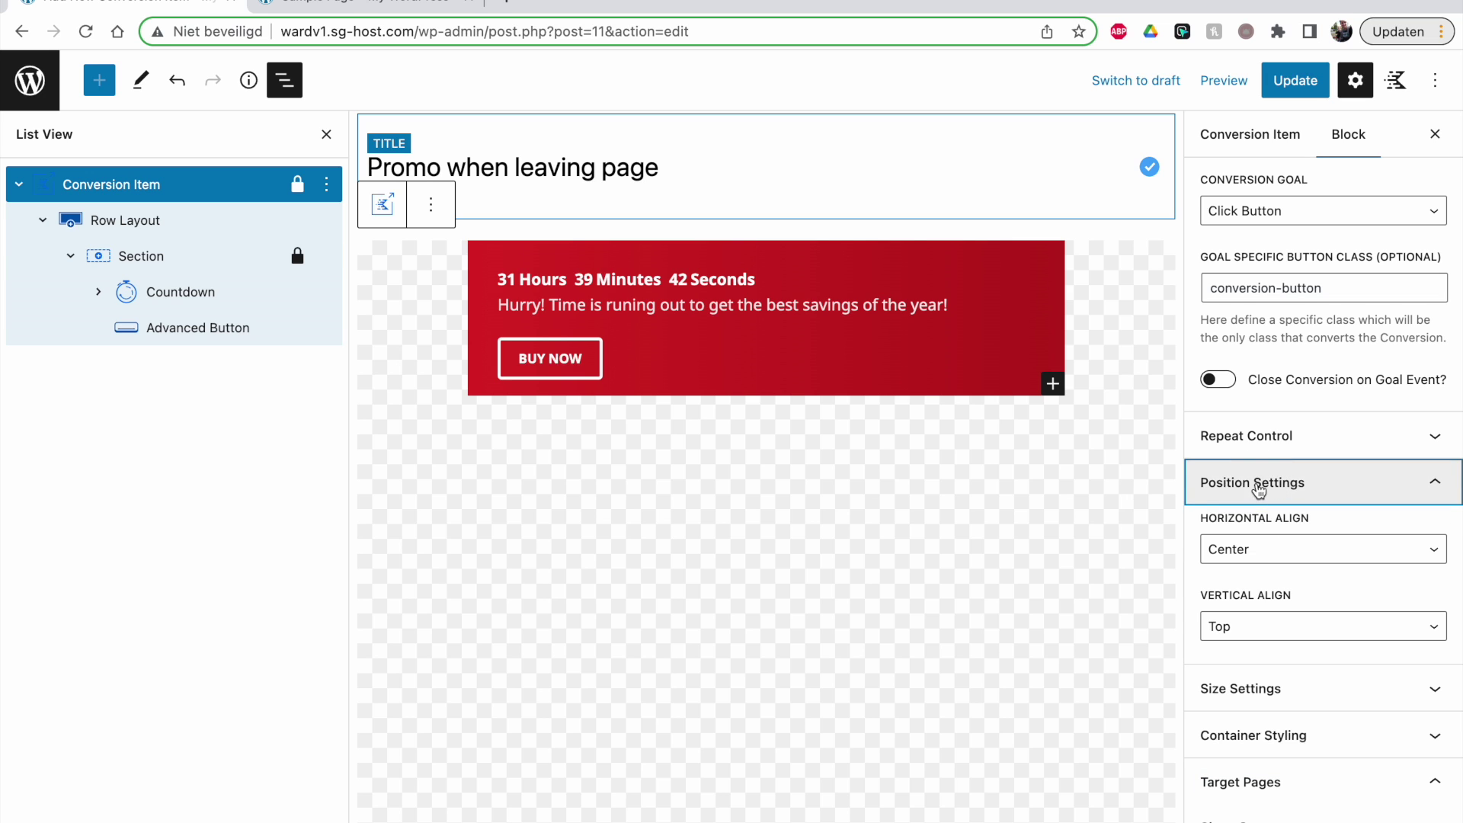
{"action": "left_click", "coordinate": [1258, 556]}
{"action": "left_click", "coordinate": [1259, 561]}
{"action": "left_click", "coordinate": [1258, 626]}
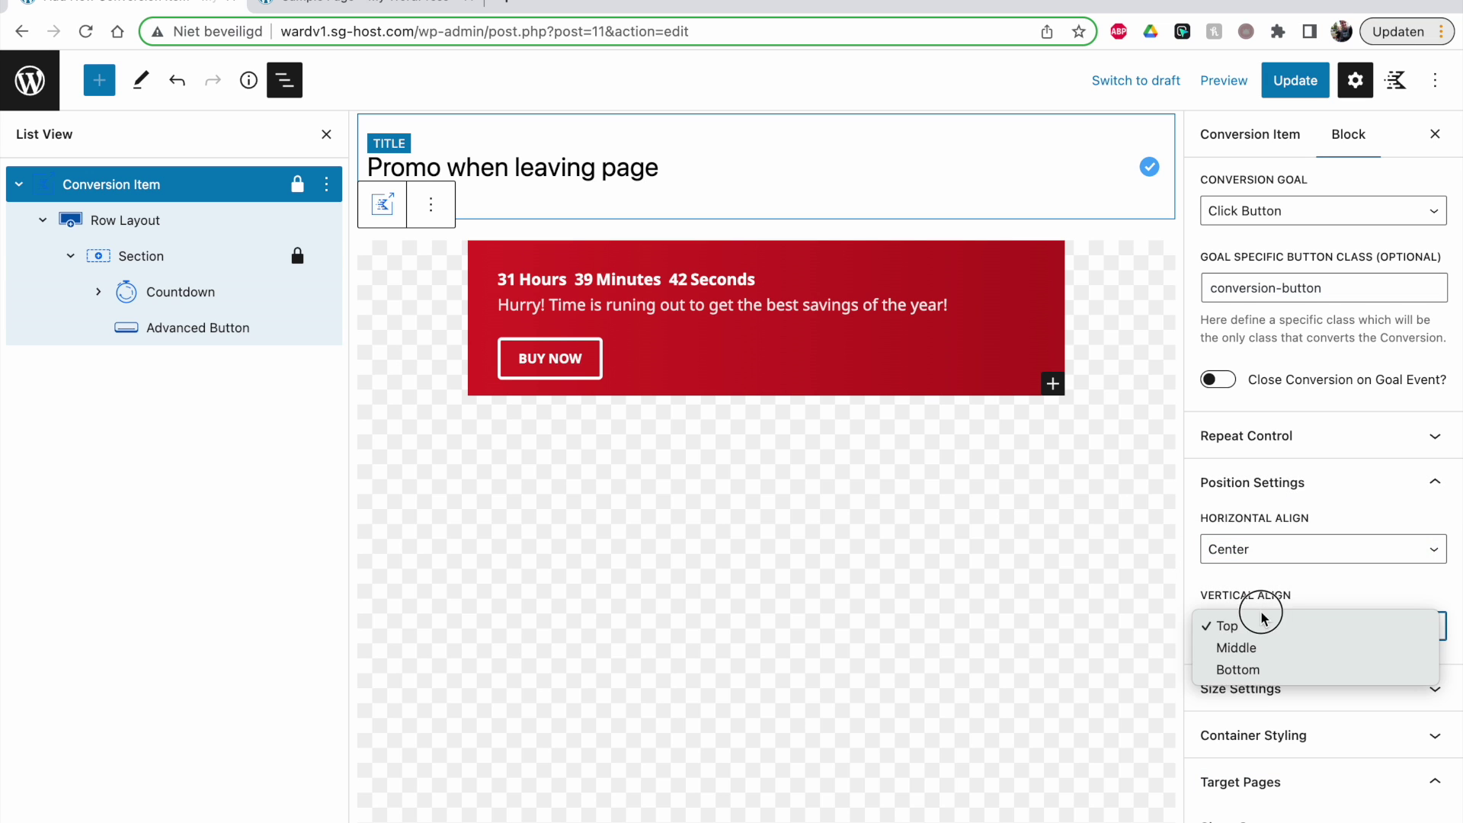
{"action": "left_click", "coordinate": [1259, 646]}
{"action": "left_click", "coordinate": [1270, 92]}
Step: Change the conversion item's launch trigger to Exit Intent and update the item
{"action": "left_click", "coordinate": [1293, 319]}
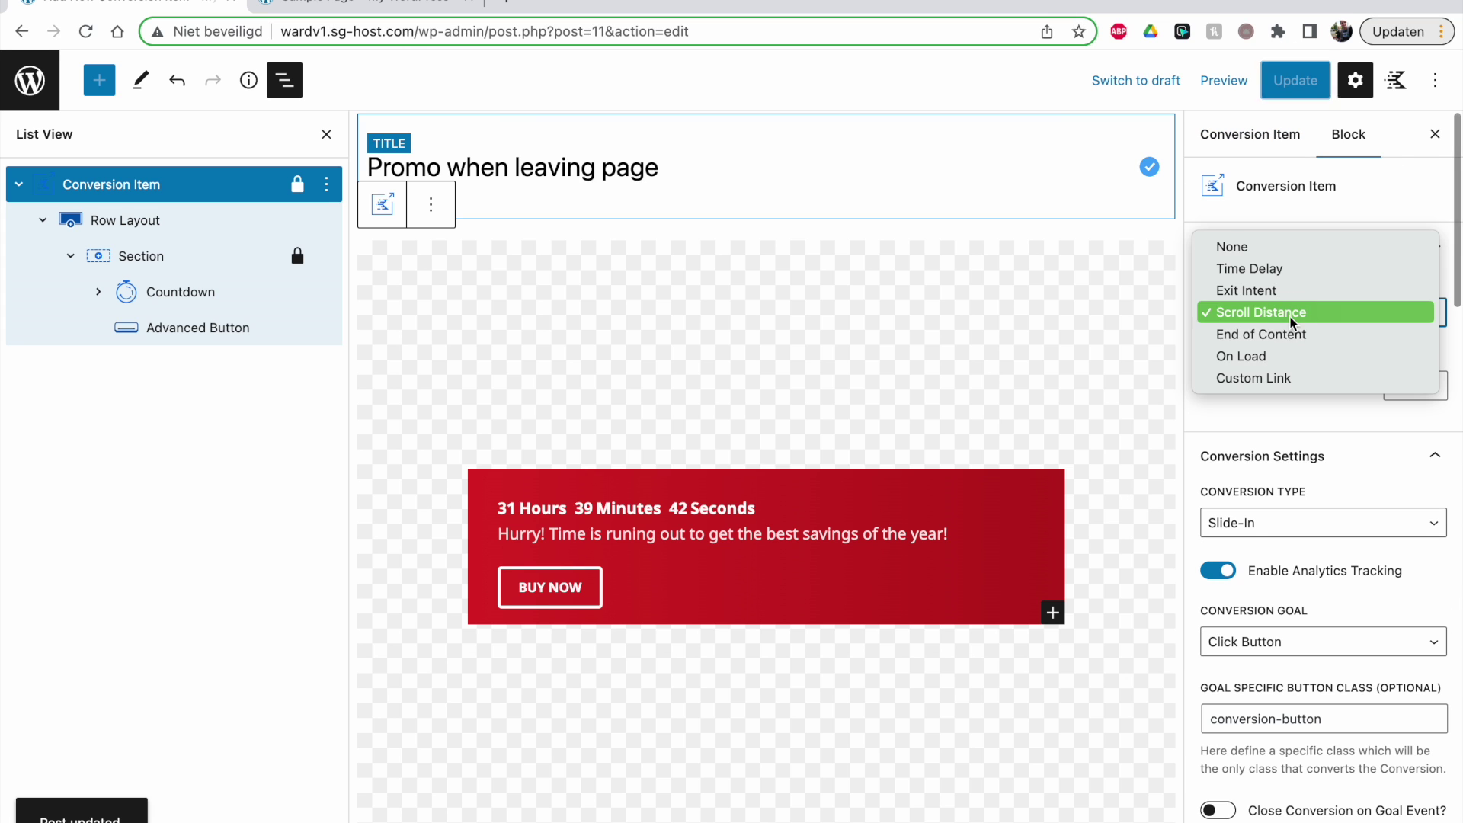
{"action": "left_click", "coordinate": [1265, 291]}
{"action": "left_click", "coordinate": [1286, 80]}
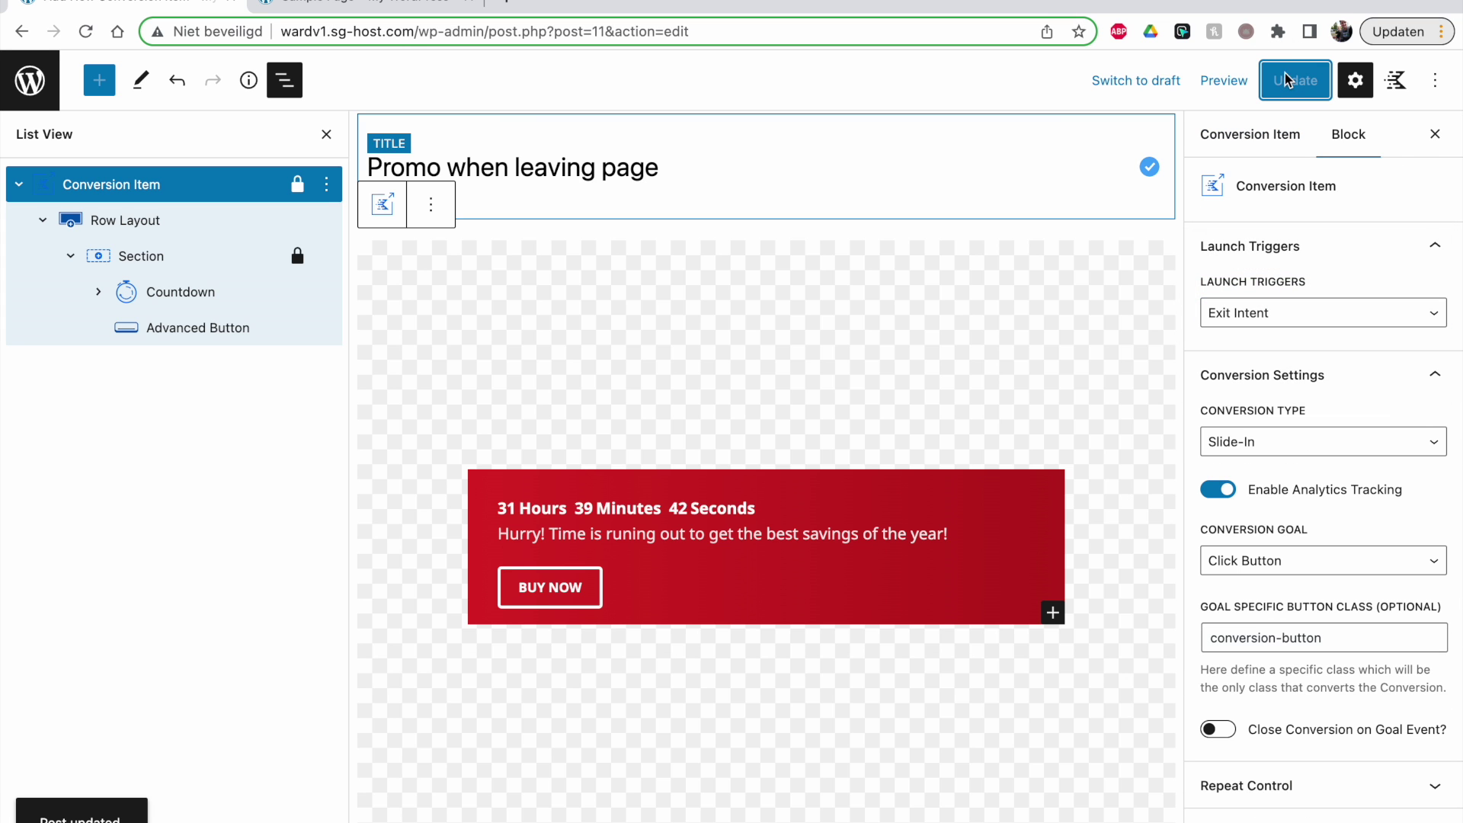
Step: Reload the Sample Page and trigger the slide-in banner by moving the pointer out of the page
{"action": "left_click", "coordinate": [434, 9]}
{"action": "left_click", "coordinate": [85, 31]}
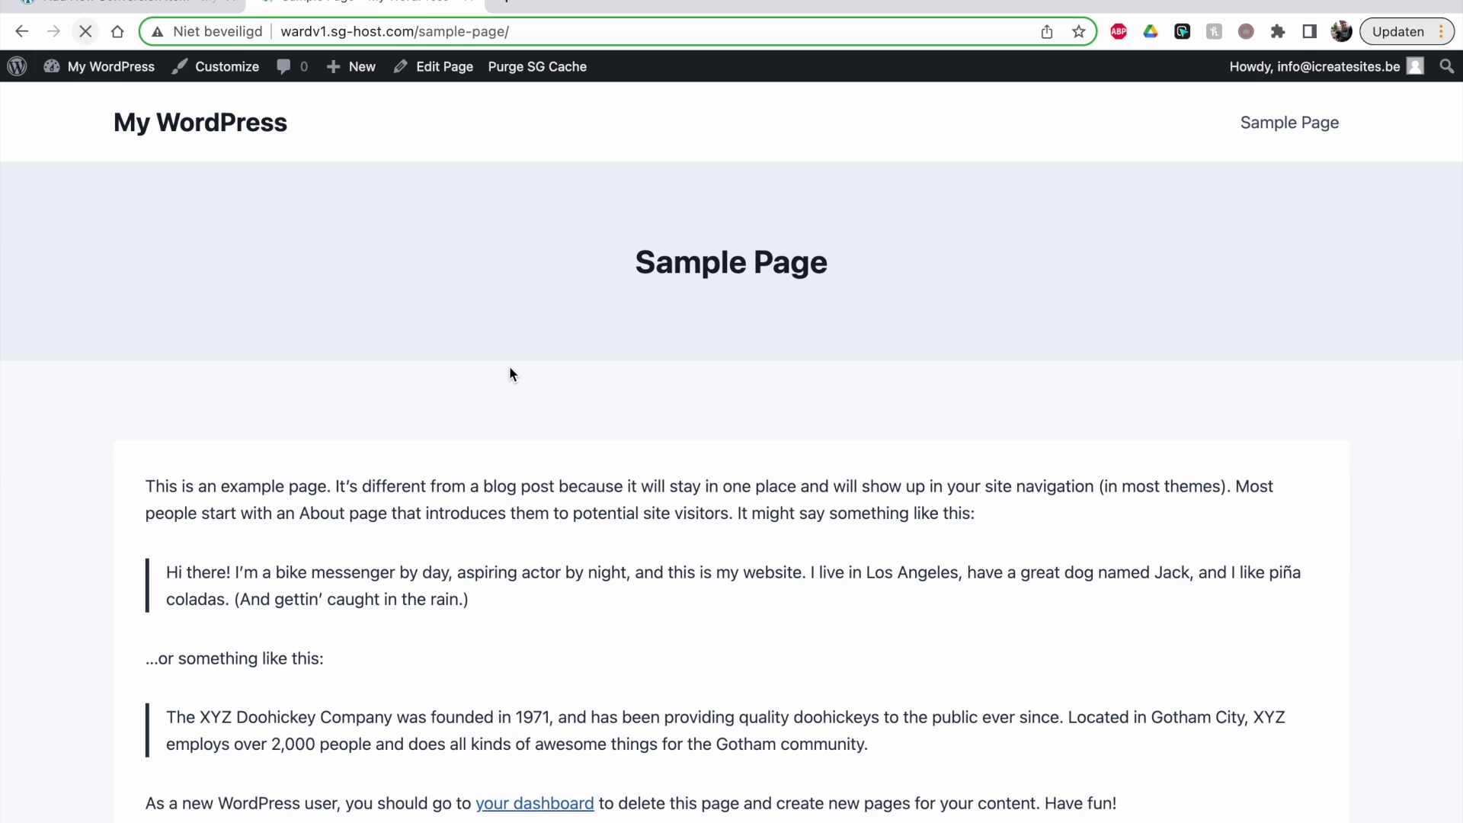
{"action": "mouse_move", "coordinate": [186, 33]}
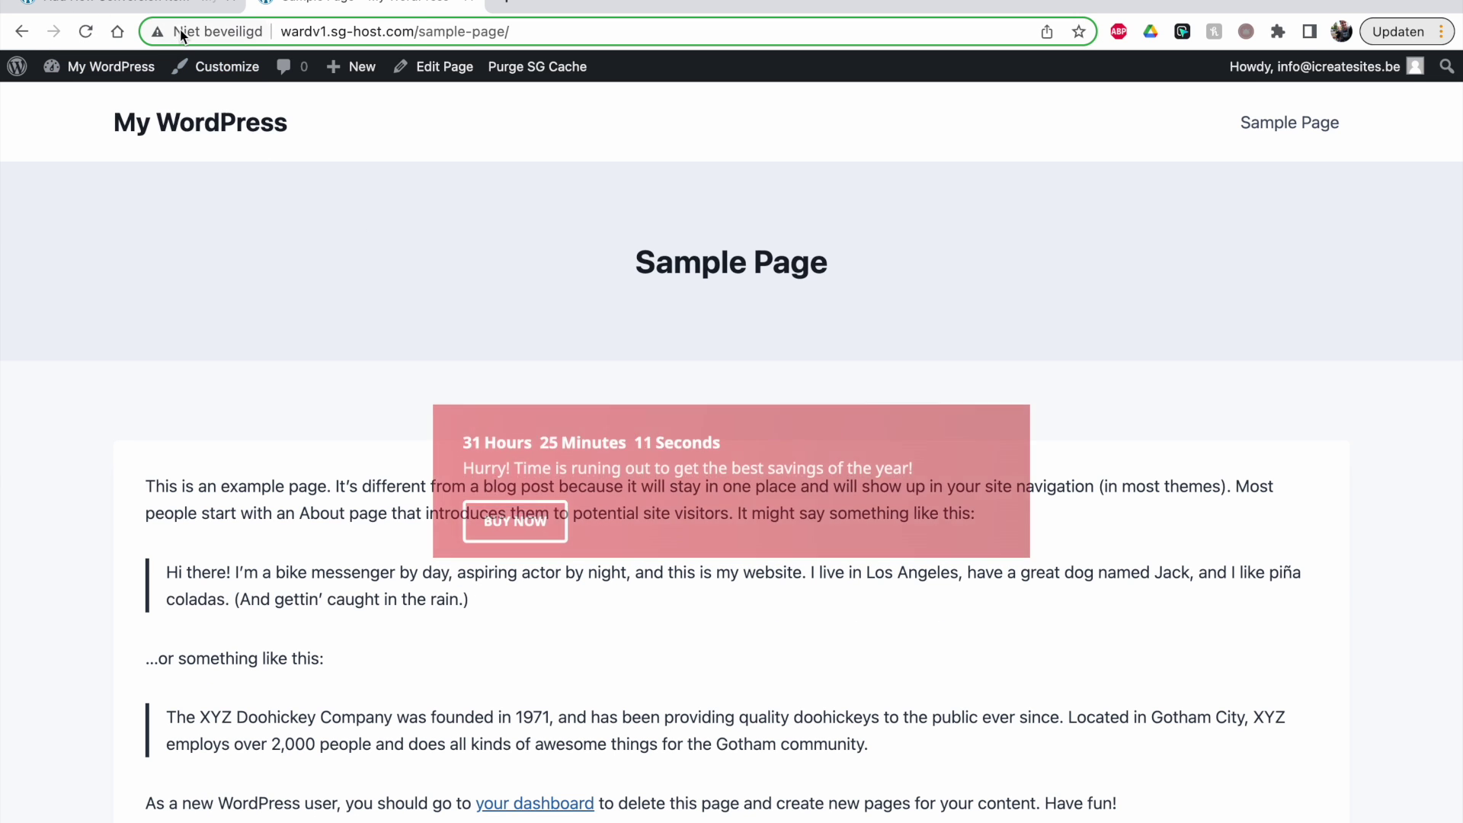
{"action": "left_click", "coordinate": [447, 311]}
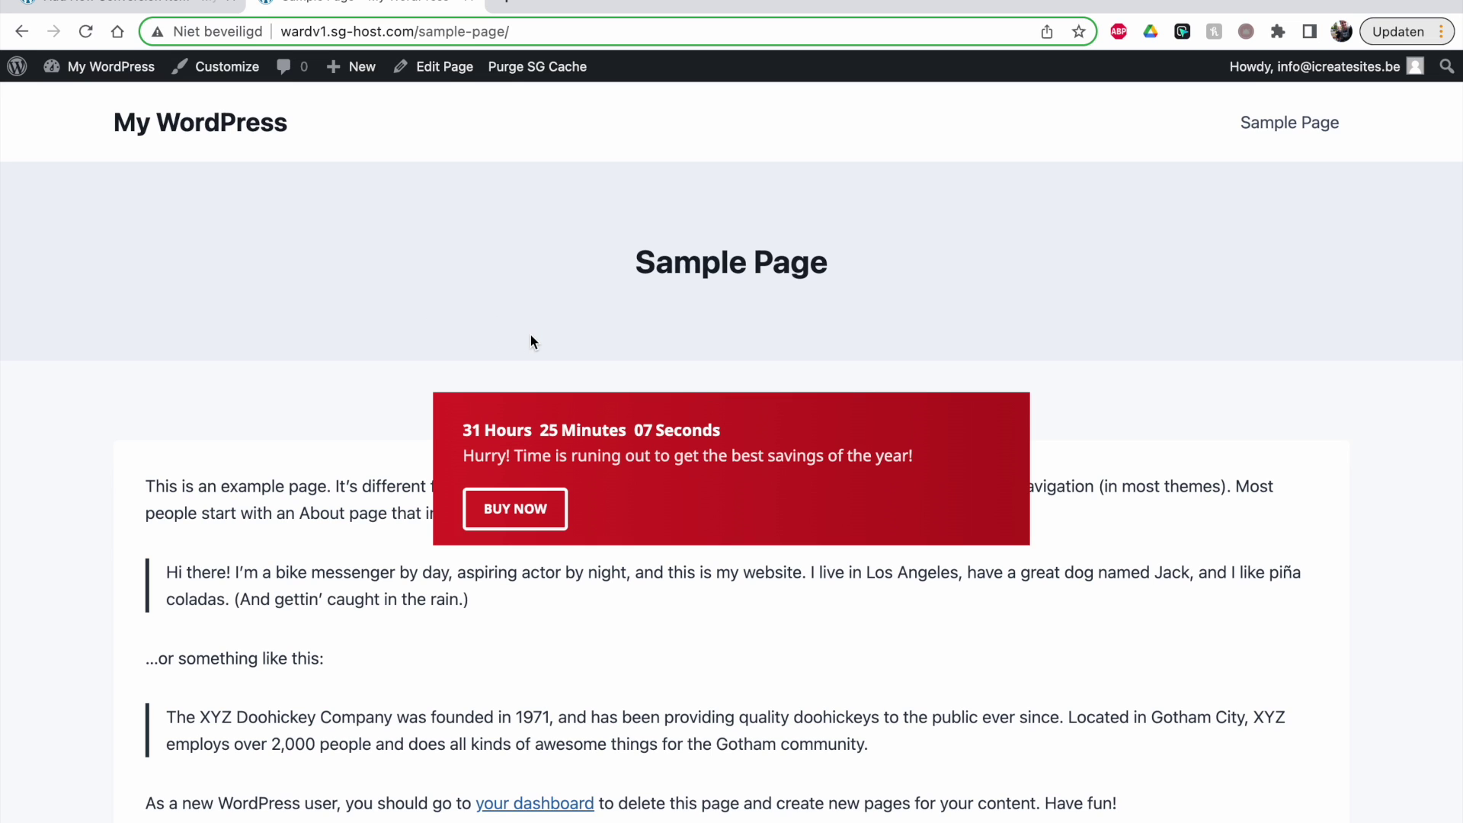
{"action": "left_click_drag", "start_coordinate": [565, 353], "coordinate": [1004, 418]}
{"action": "left_click_drag", "start_coordinate": [921, 363], "coordinate": [1072, 414]}
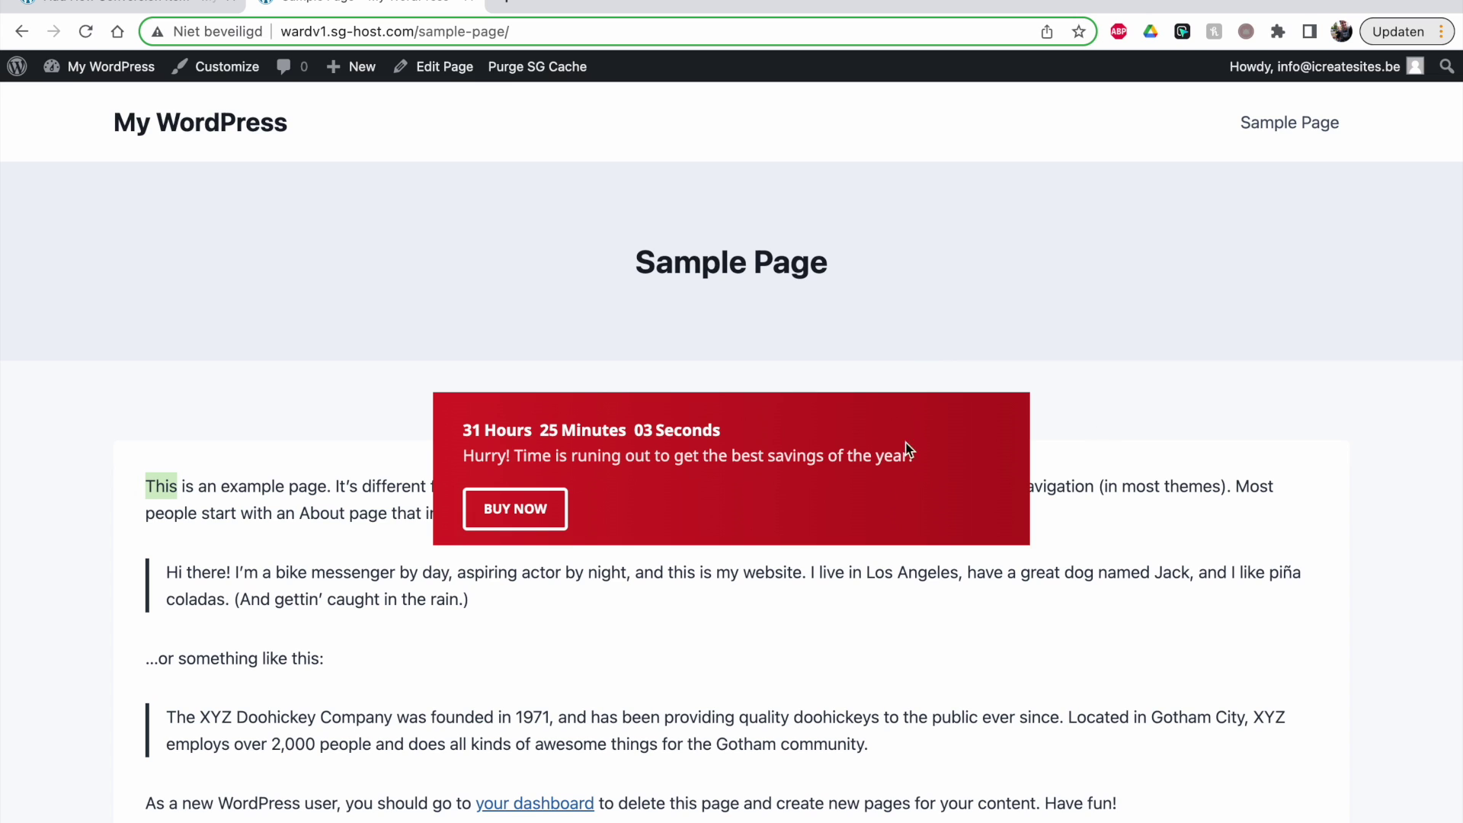
Step: Test the banner's BUY NOW button, try to dismiss the banner, and check how it behaves while scrolling
{"action": "left_click", "coordinate": [488, 521]}
{"action": "left_click", "coordinate": [487, 521]}
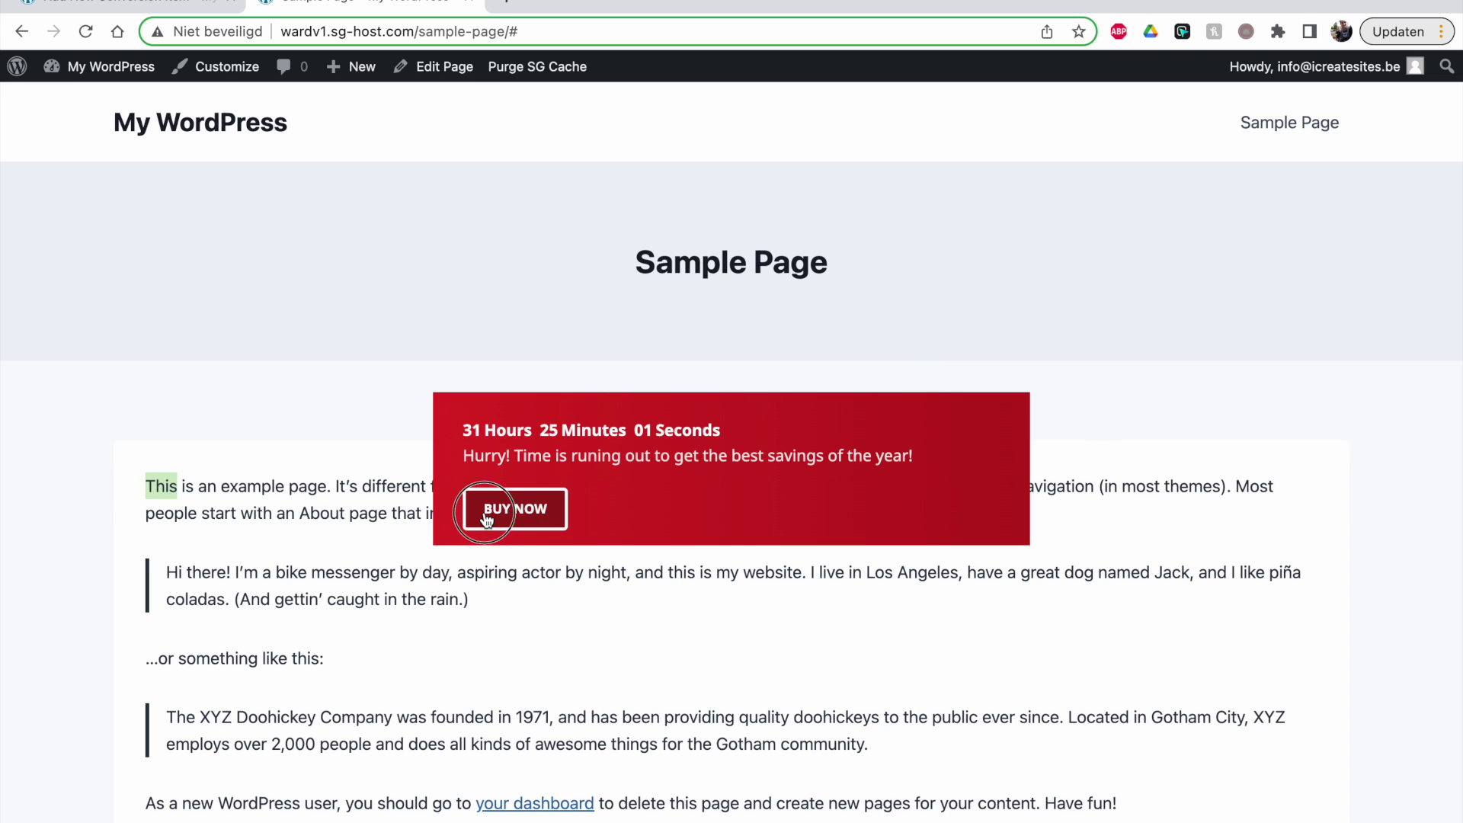
{"action": "left_click", "coordinate": [518, 517]}
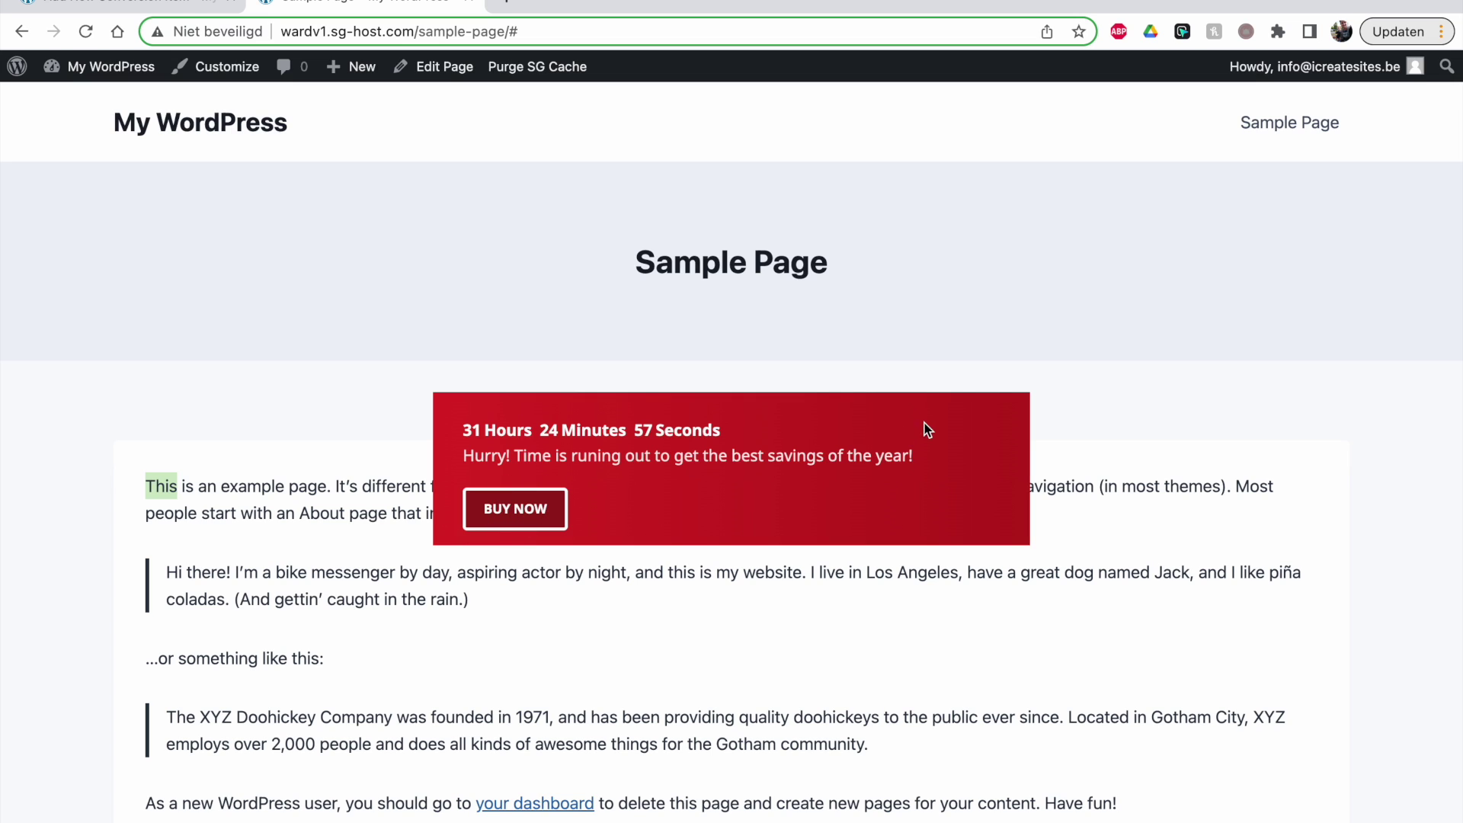
{"action": "left_click", "coordinate": [1004, 412]}
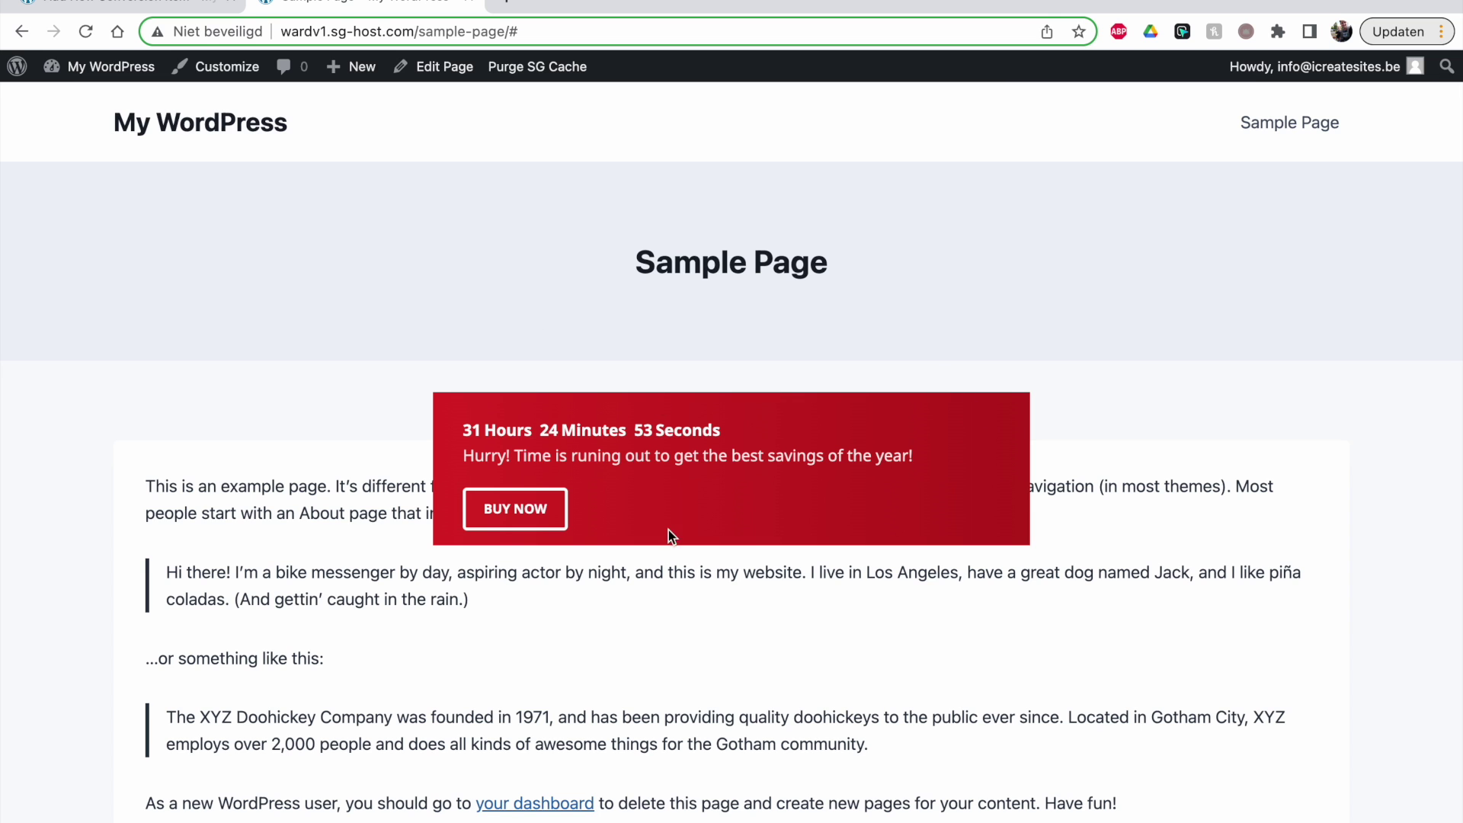
{"action": "scroll", "coordinate": [664, 661], "scroll_direction": "down", "scroll_amount": 3}
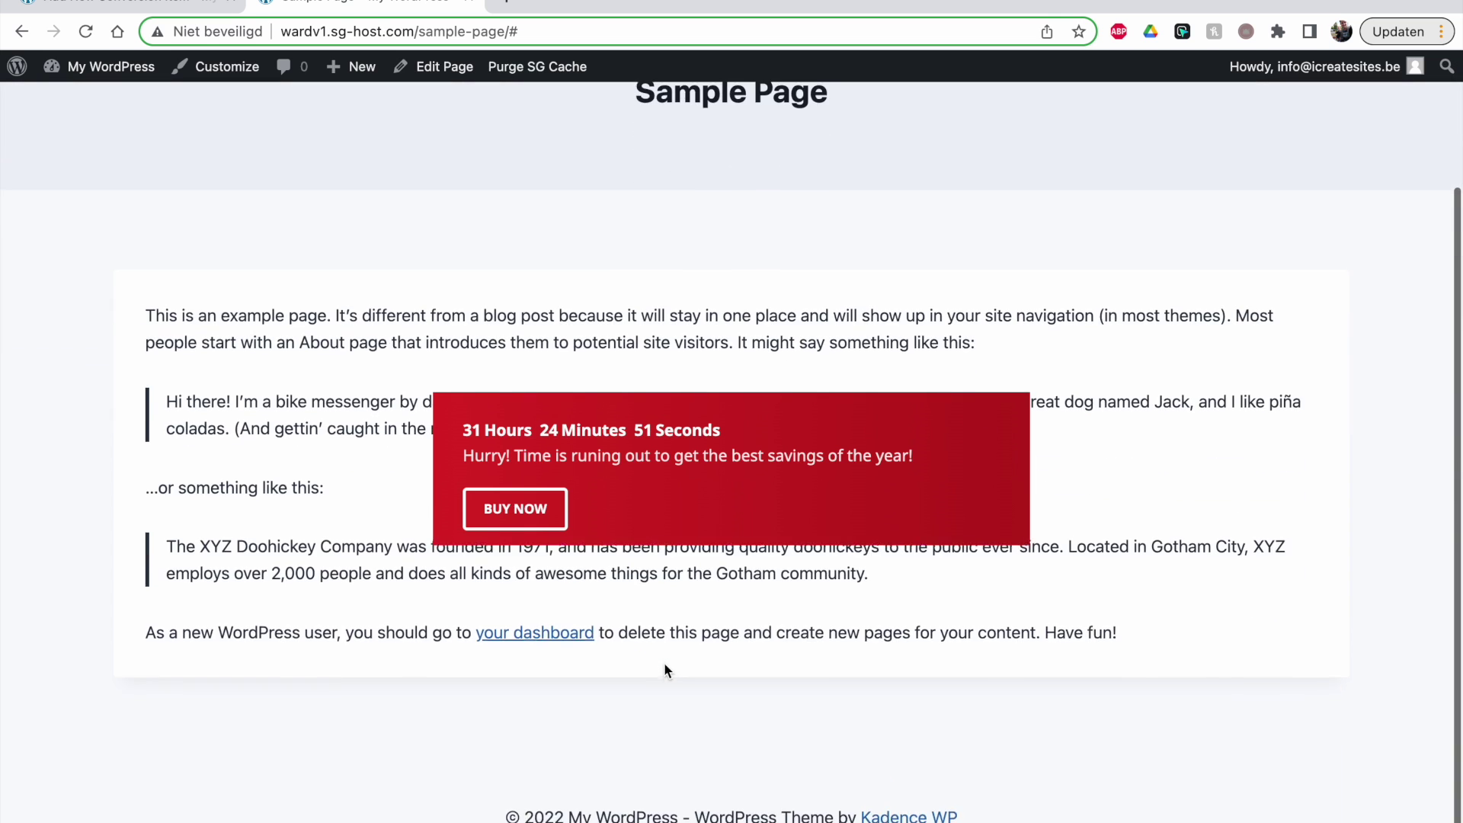
{"action": "scroll", "coordinate": [665, 670], "scroll_direction": "up", "scroll_amount": 2}
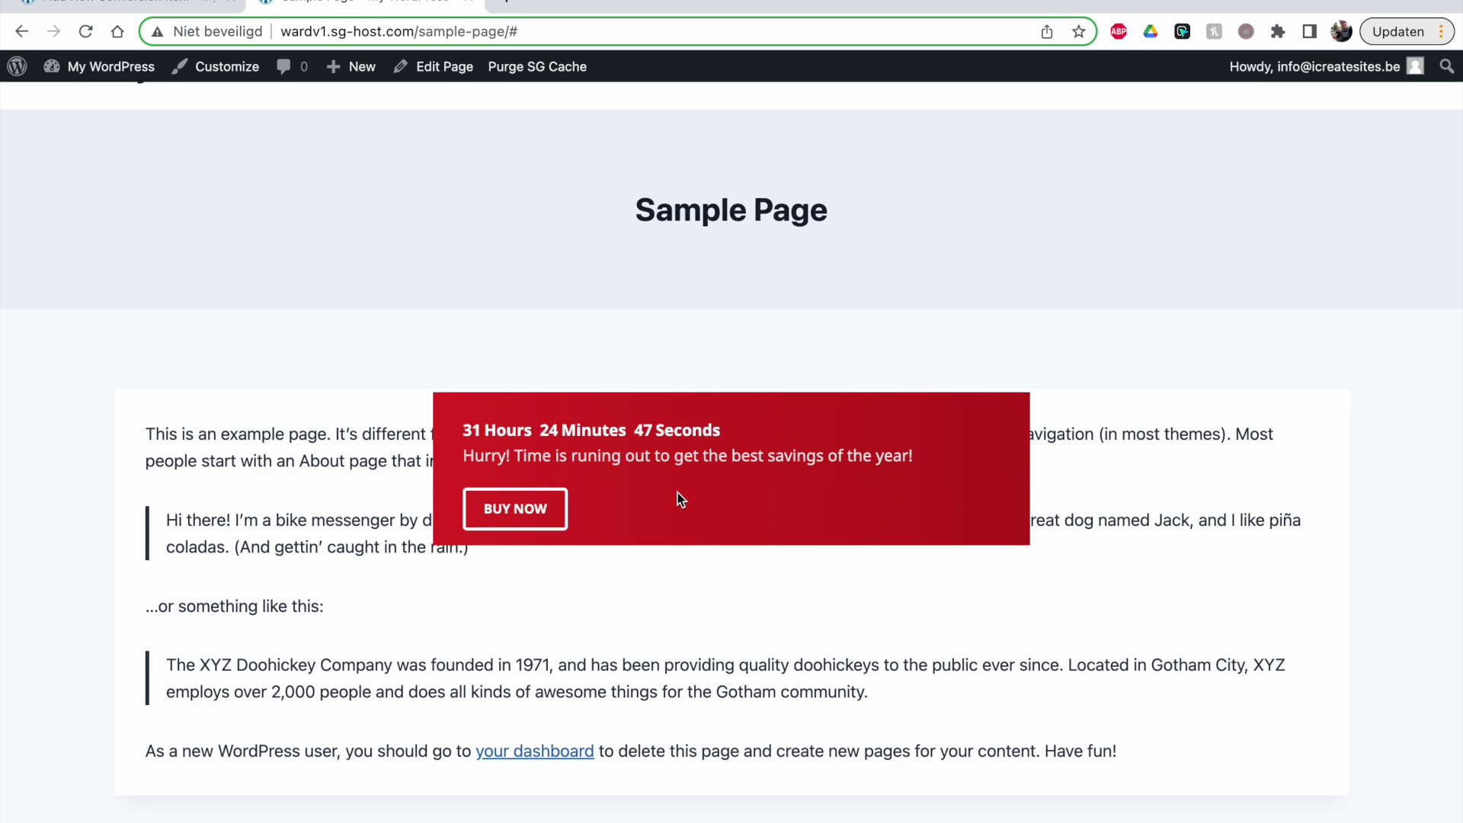
{"action": "scroll", "coordinate": [679, 492], "scroll_direction": "down", "scroll_amount": 2}
{"action": "scroll", "coordinate": [678, 492], "scroll_direction": "up", "scroll_amount": 3}
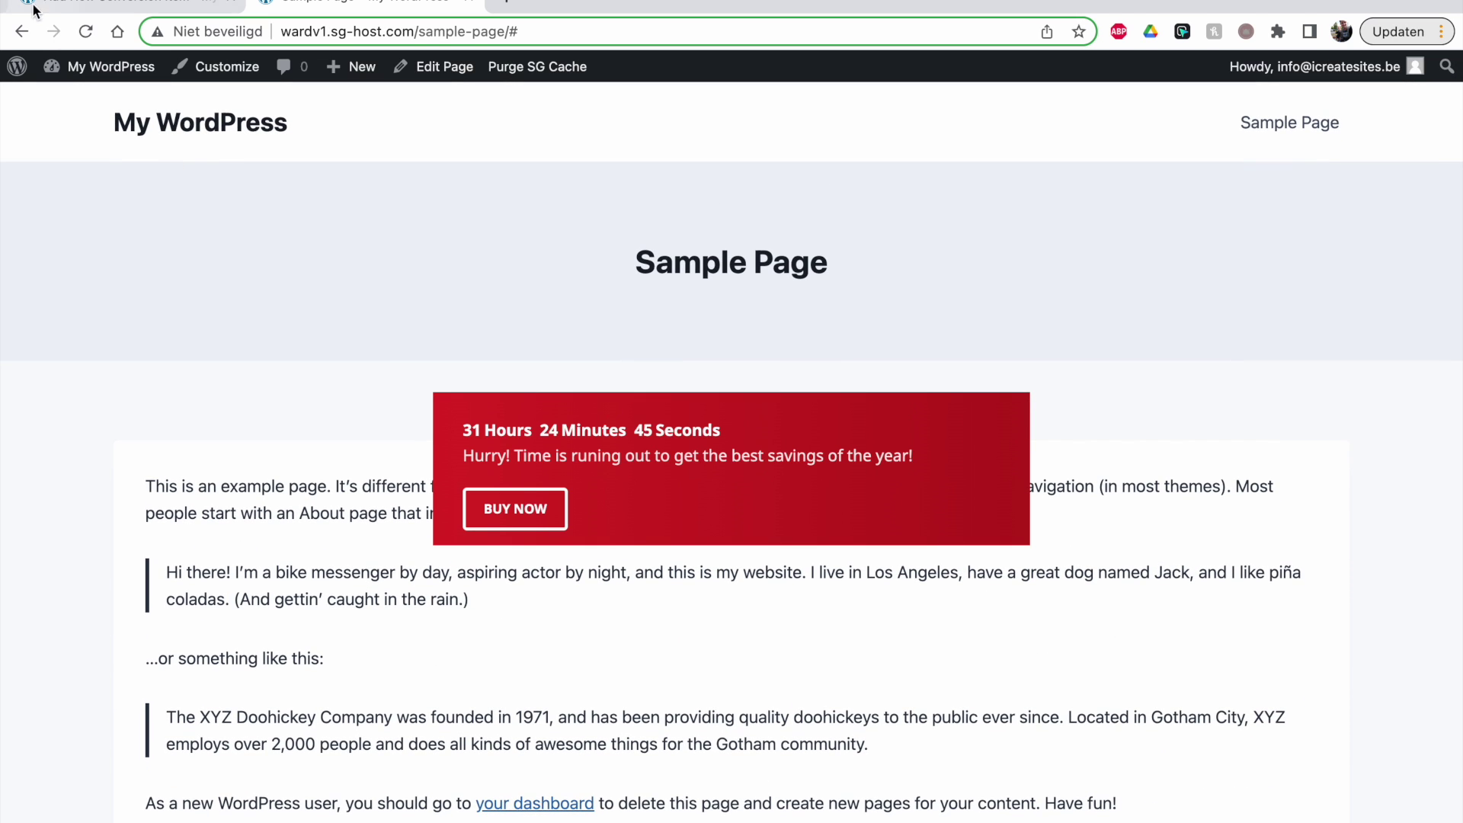
Step: Reload the Sample Page twice and repeat the exit-intent test after scrolling each time
{"action": "left_click", "coordinate": [86, 31]}
{"action": "scroll", "coordinate": [648, 538], "scroll_direction": "down", "scroll_amount": 2}
{"action": "scroll", "coordinate": [647, 538], "scroll_direction": "up", "scroll_amount": 2}
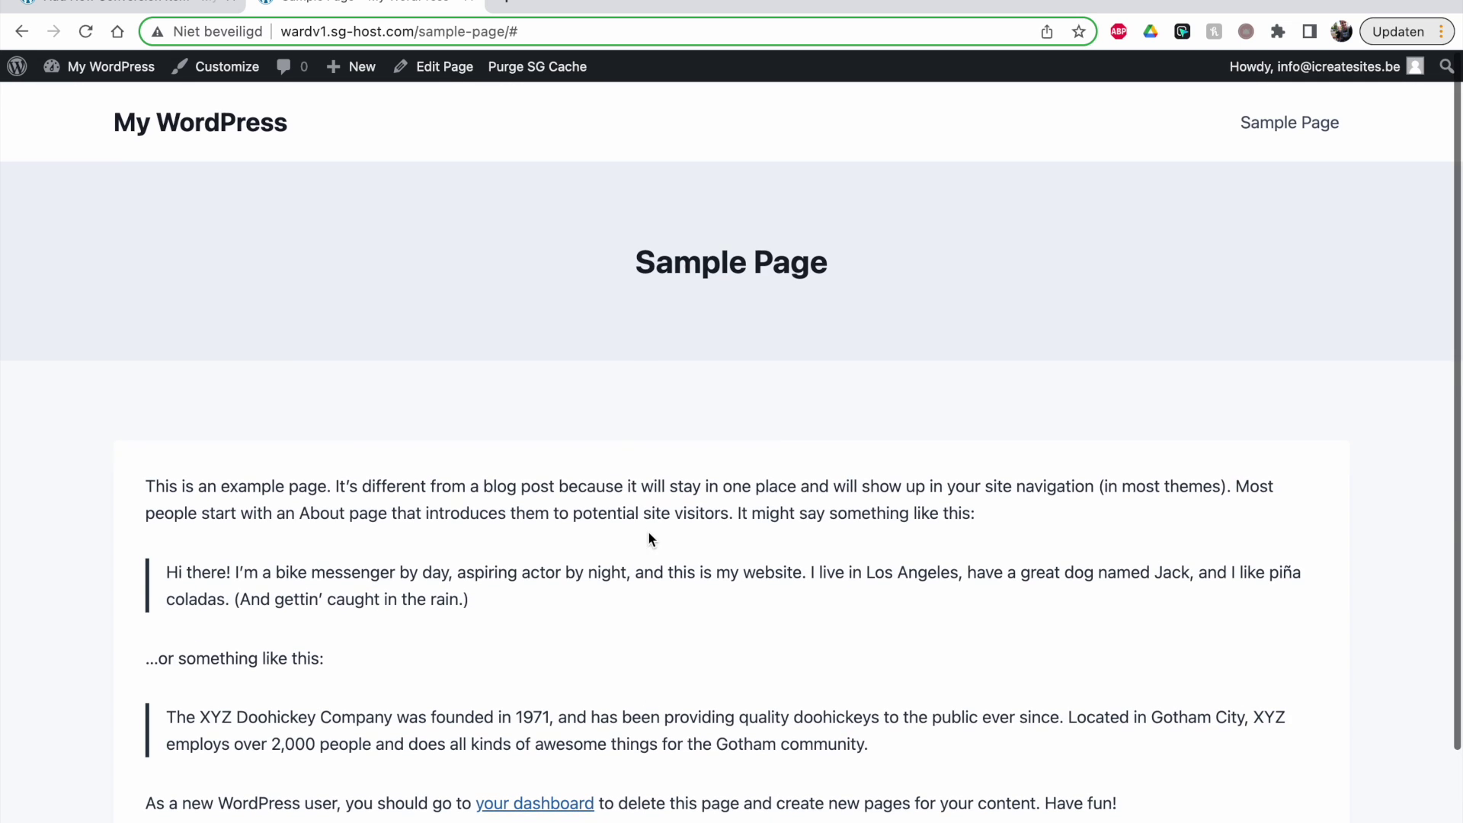
{"action": "mouse_move", "coordinate": [201, 6]}
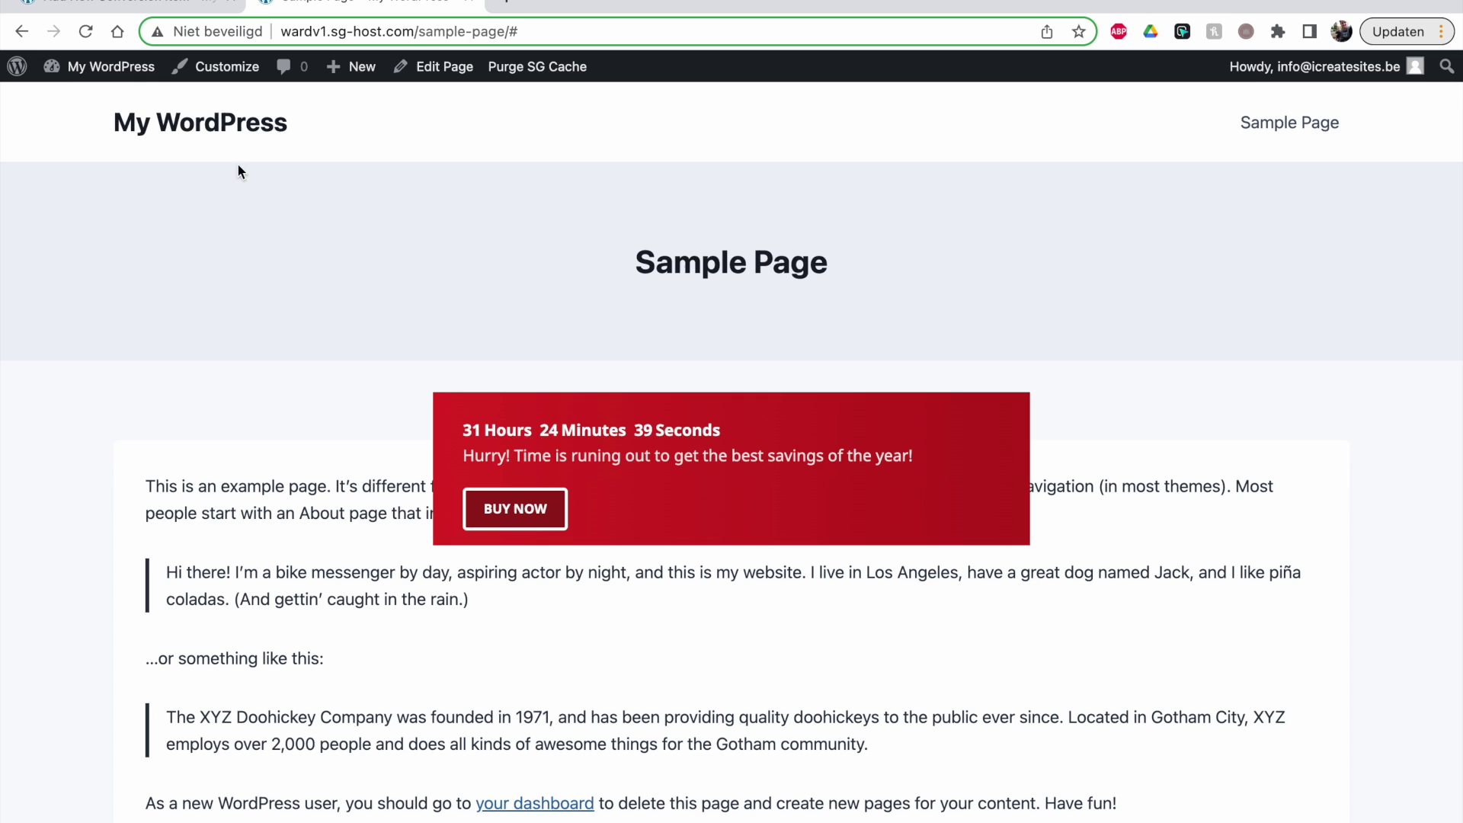
{"action": "left_click", "coordinate": [86, 31]}
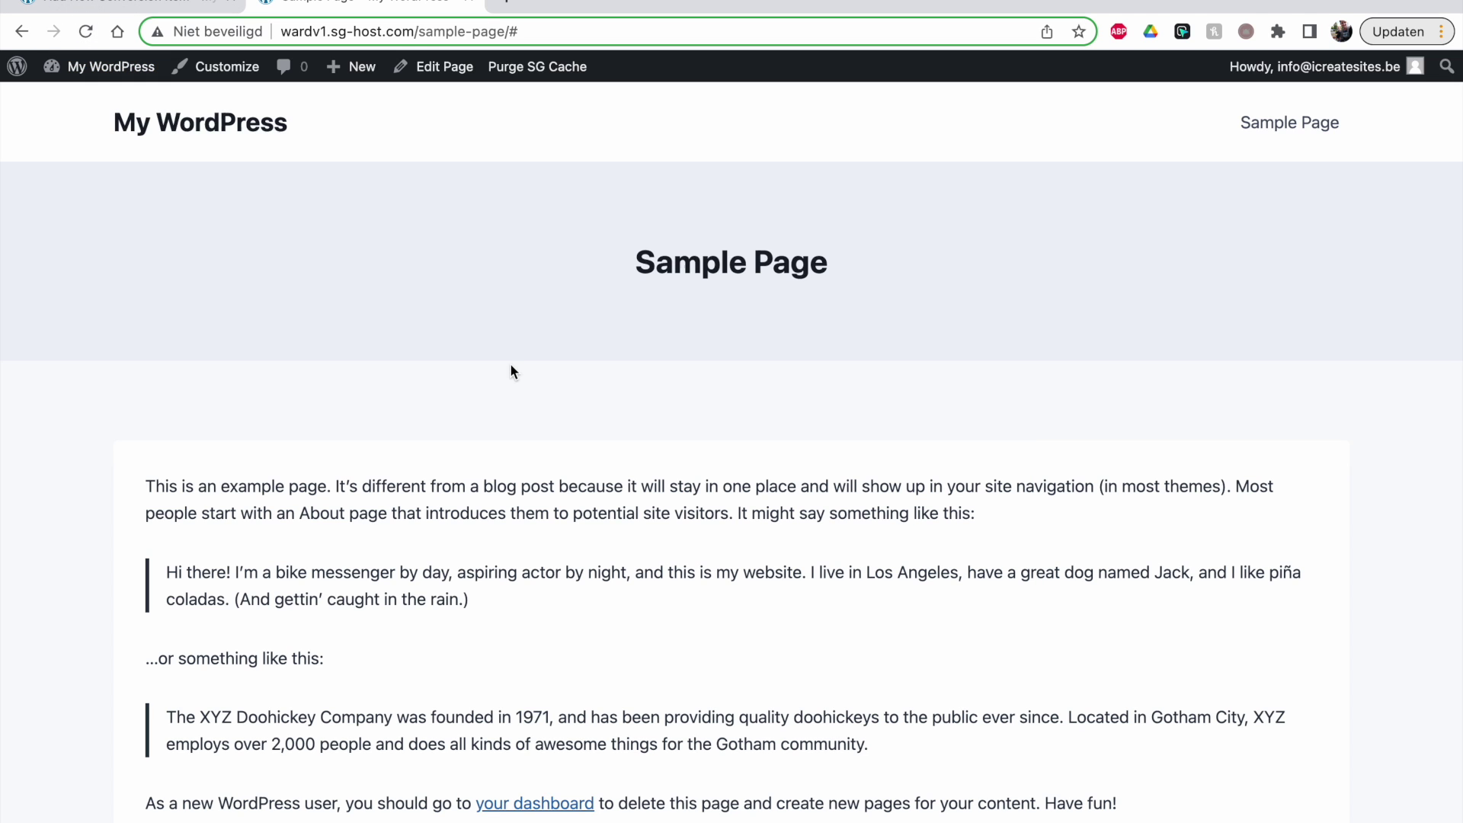
{"action": "scroll", "coordinate": [510, 408], "scroll_direction": "down", "scroll_amount": 2}
{"action": "scroll", "coordinate": [510, 409], "scroll_direction": "up", "scroll_amount": 2}
{"action": "mouse_move", "coordinate": [287, 4]}
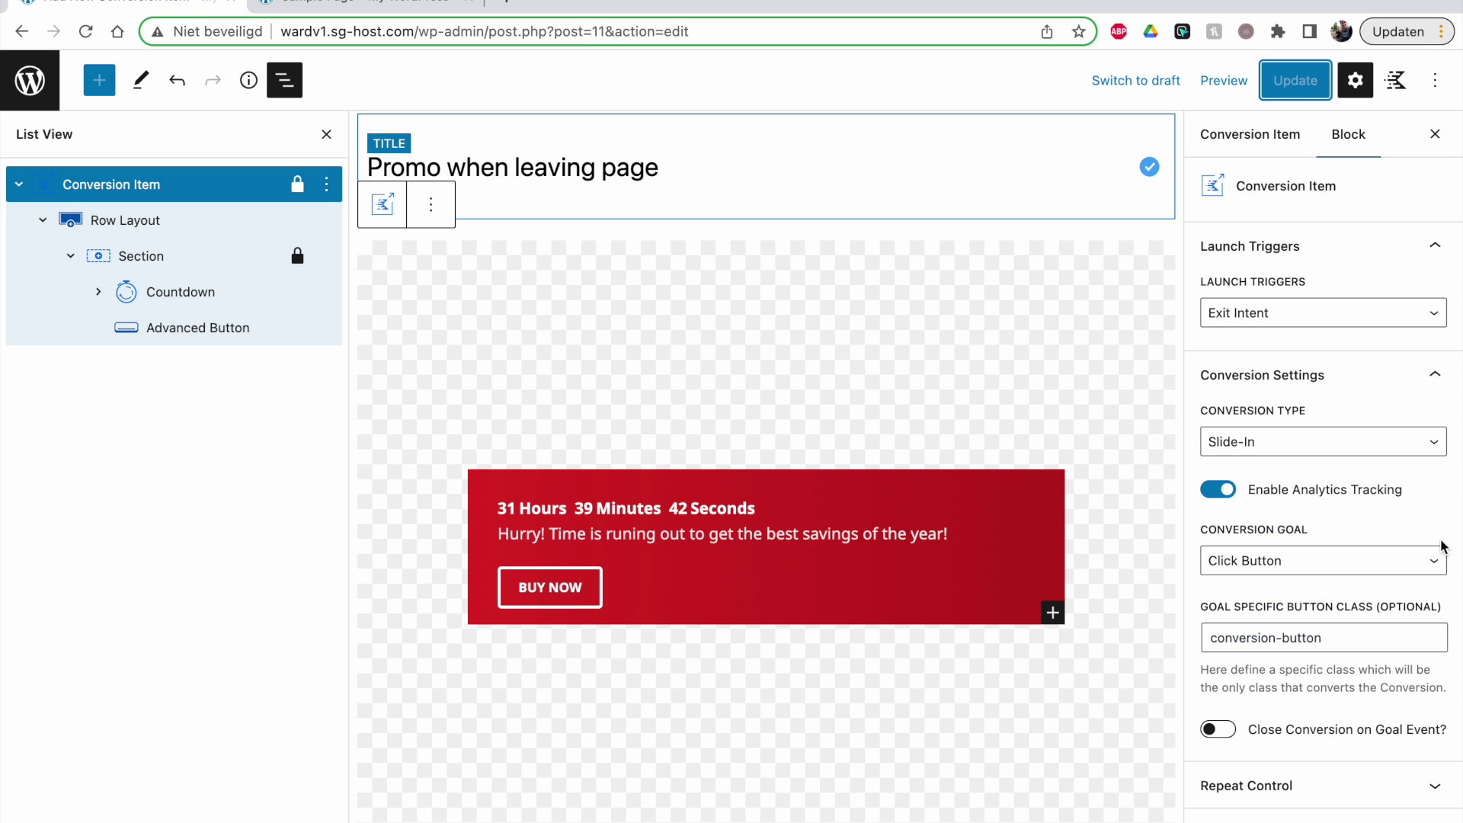
Step: Enable Repeat Control on the conversion item, set the on-close cookie to expire after 1 day, and update
{"action": "scroll", "coordinate": [1443, 546], "scroll_direction": "down", "scroll_amount": 3}
{"action": "scroll", "coordinate": [1443, 546], "scroll_direction": "down", "scroll_amount": 2}
{"action": "left_click", "coordinate": [1432, 457]}
{"action": "left_click", "coordinate": [1218, 494]}
{"action": "left_click_drag", "start_coordinate": [1401, 610], "coordinate": [1376, 617]}
{"action": "type", "text": "10"}
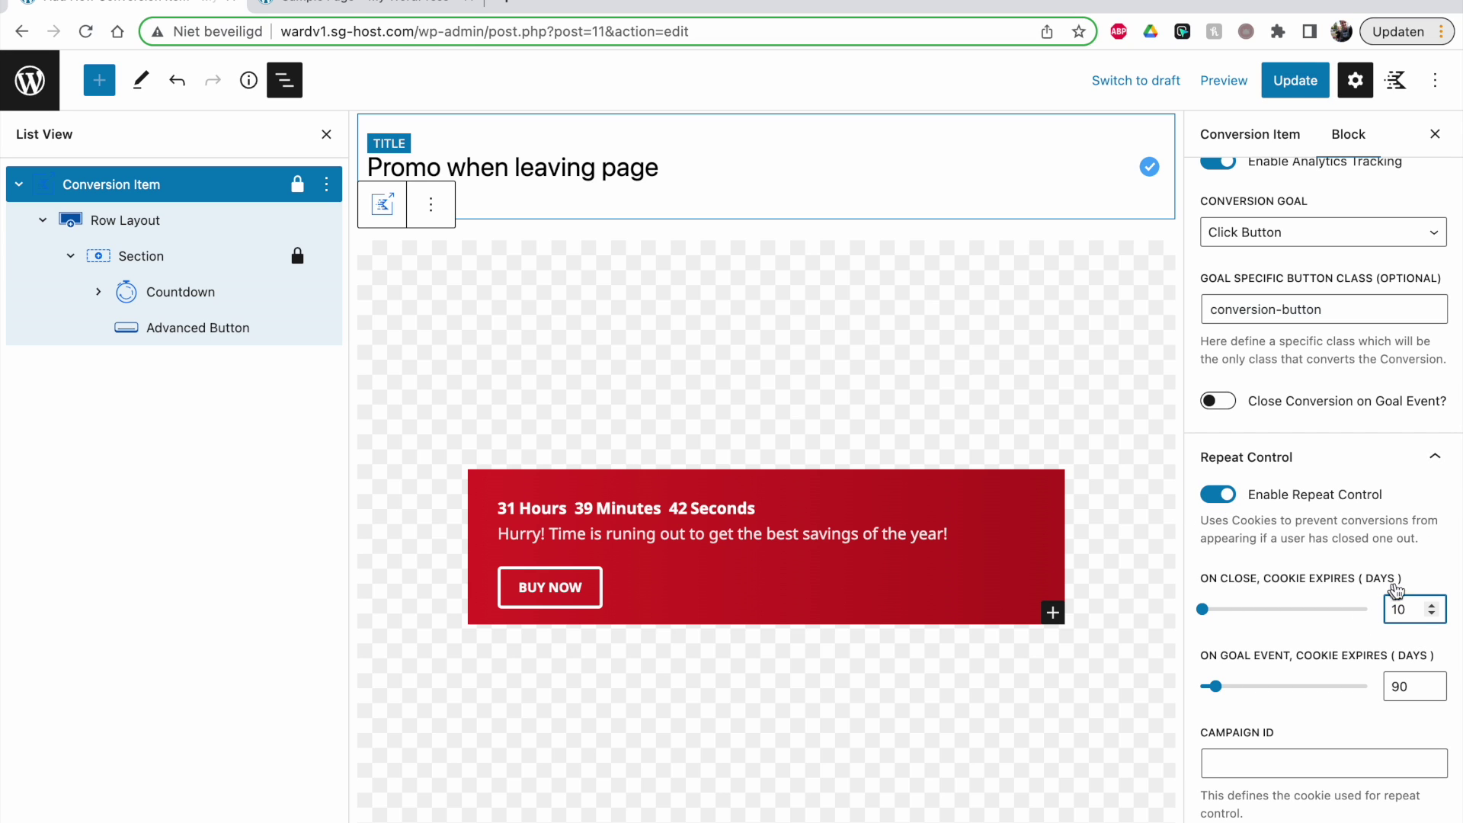
{"action": "left_click_drag", "start_coordinate": [1406, 610], "coordinate": [1382, 618]}
{"action": "left_click", "coordinate": [1295, 80]}
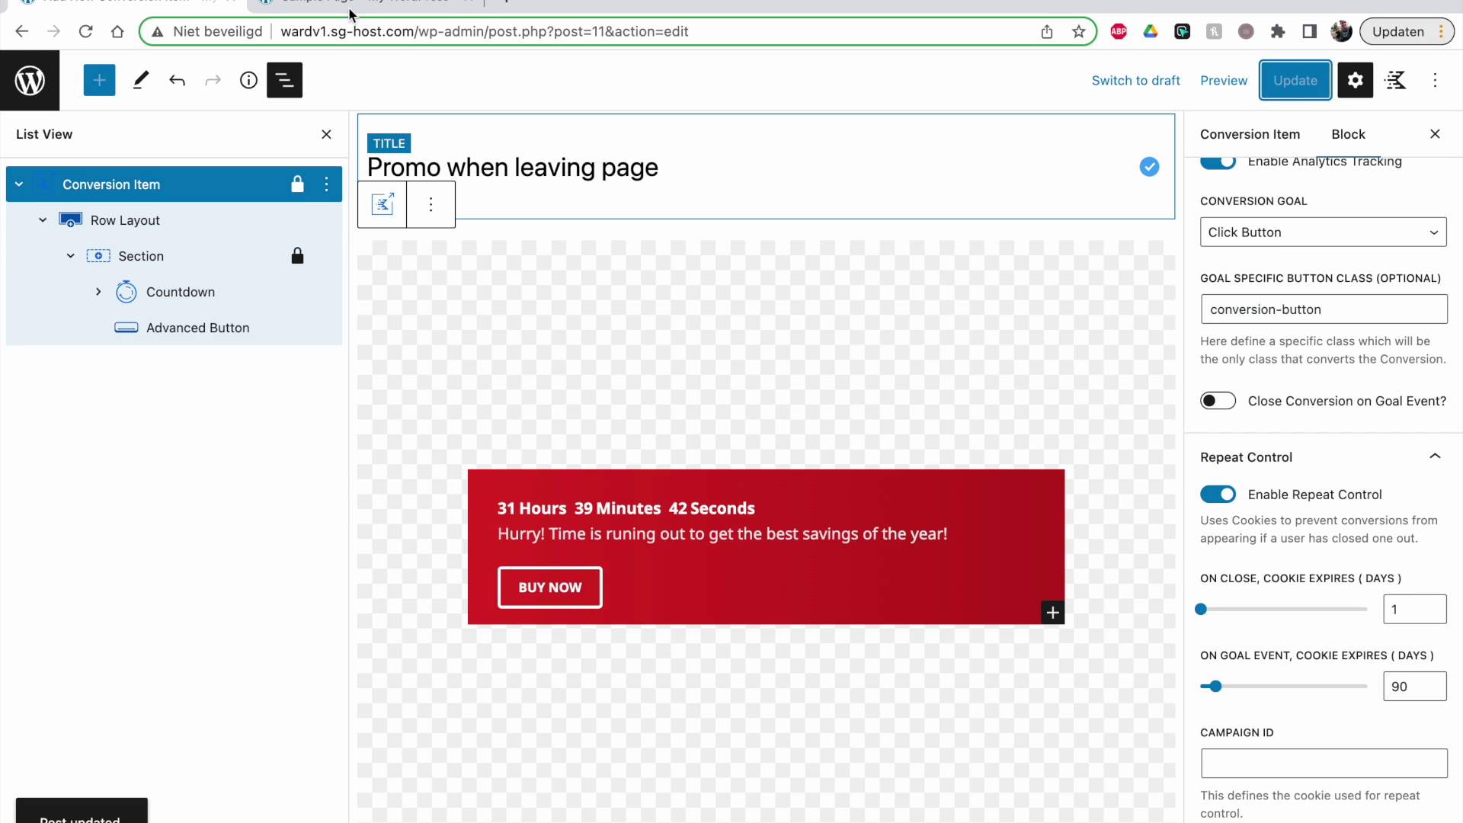
Step: Test the exit-intent banner on the reloaded Sample Page with Repeat Control enabled
{"action": "left_click", "coordinate": [352, 6]}
{"action": "left_click", "coordinate": [86, 31]}
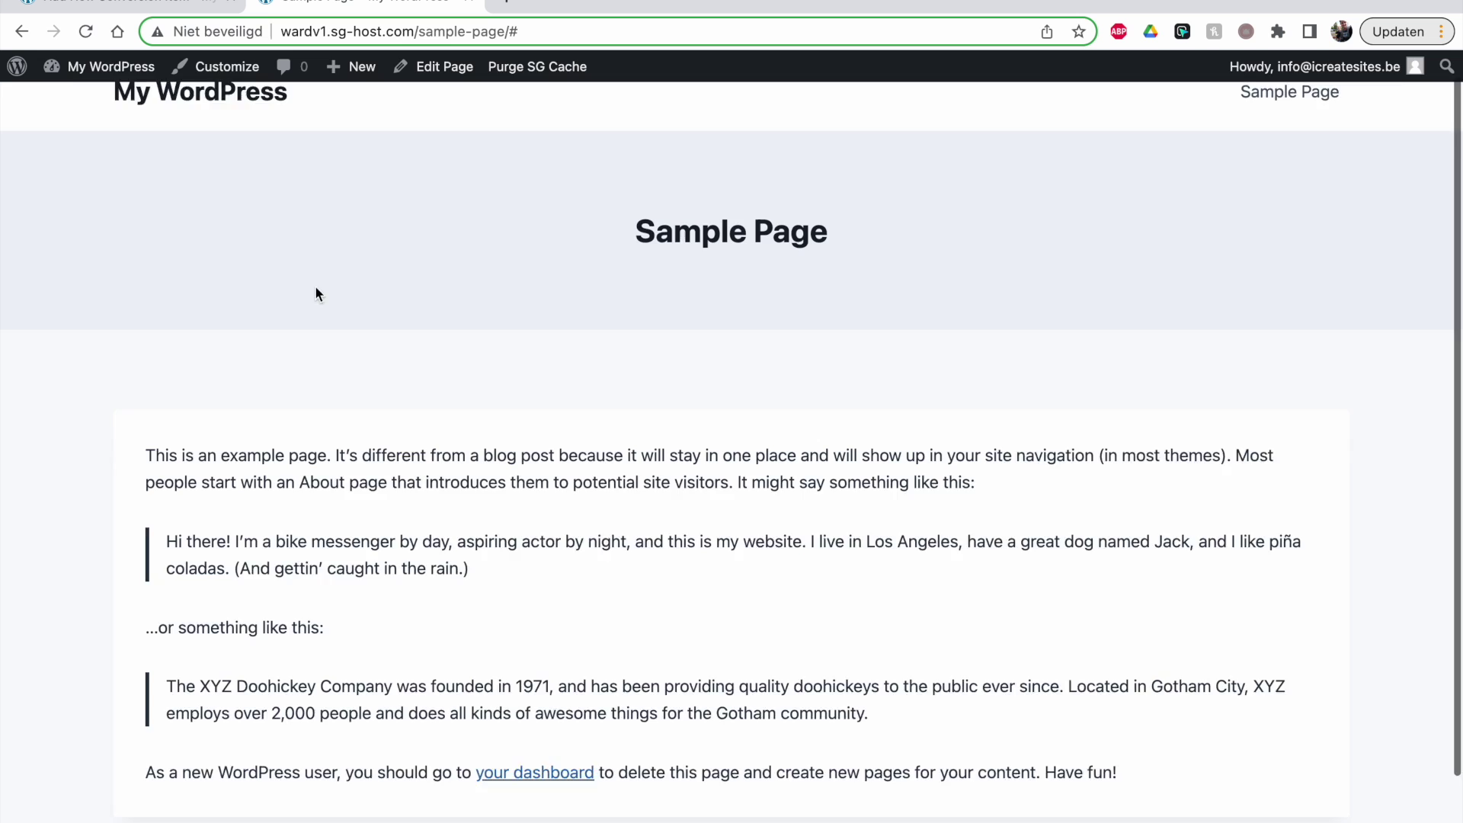
{"action": "scroll", "coordinate": [321, 295], "scroll_direction": "down", "scroll_amount": 2}
{"action": "mouse_move", "coordinate": [206, 34]}
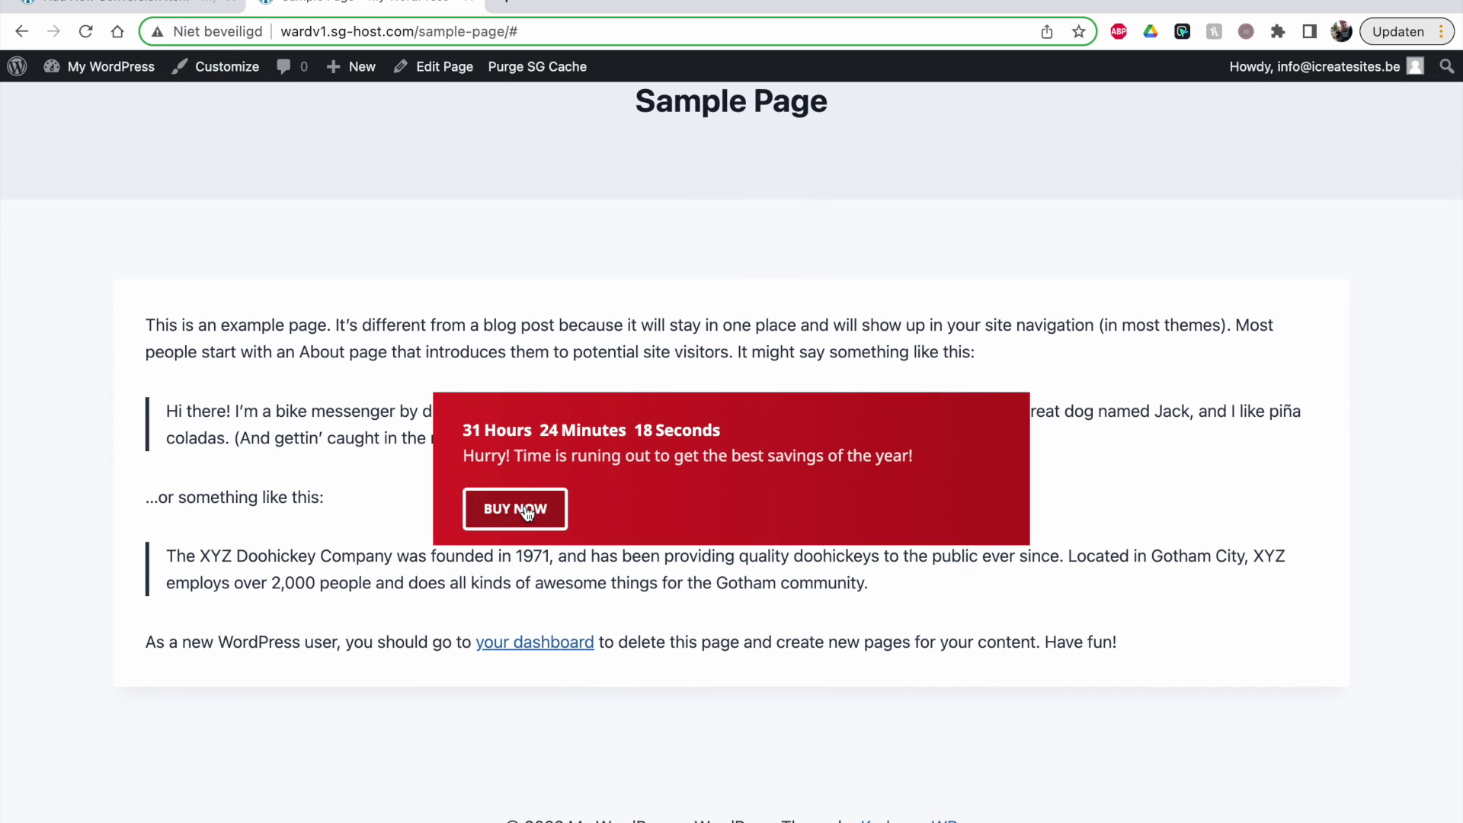
Step: Return to the conversion item, enable its close button in Close Settings, and update the item
{"action": "left_click", "coordinate": [169, 3]}
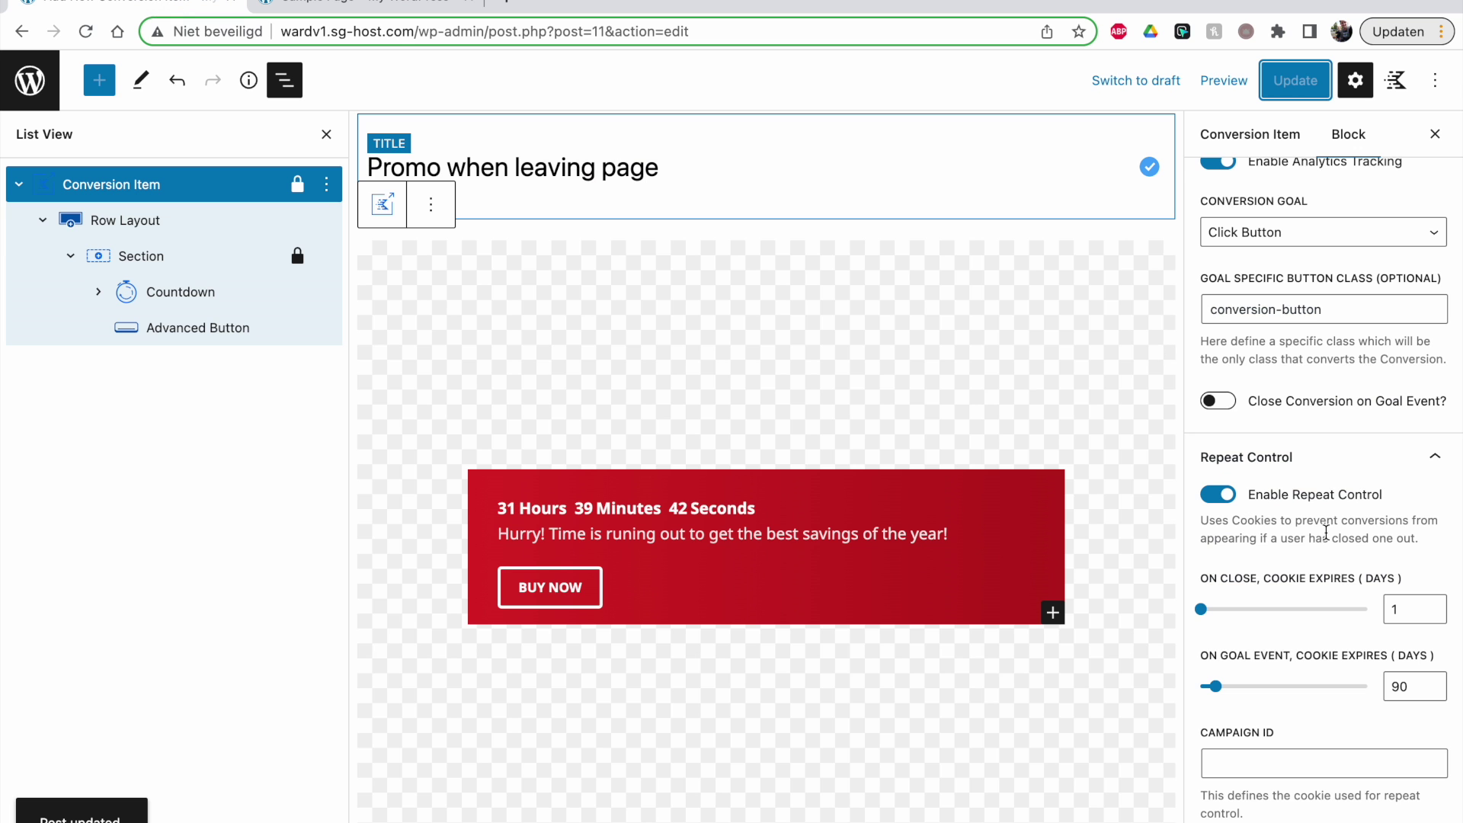
{"action": "scroll", "coordinate": [1326, 532], "scroll_direction": "down", "scroll_amount": 20}
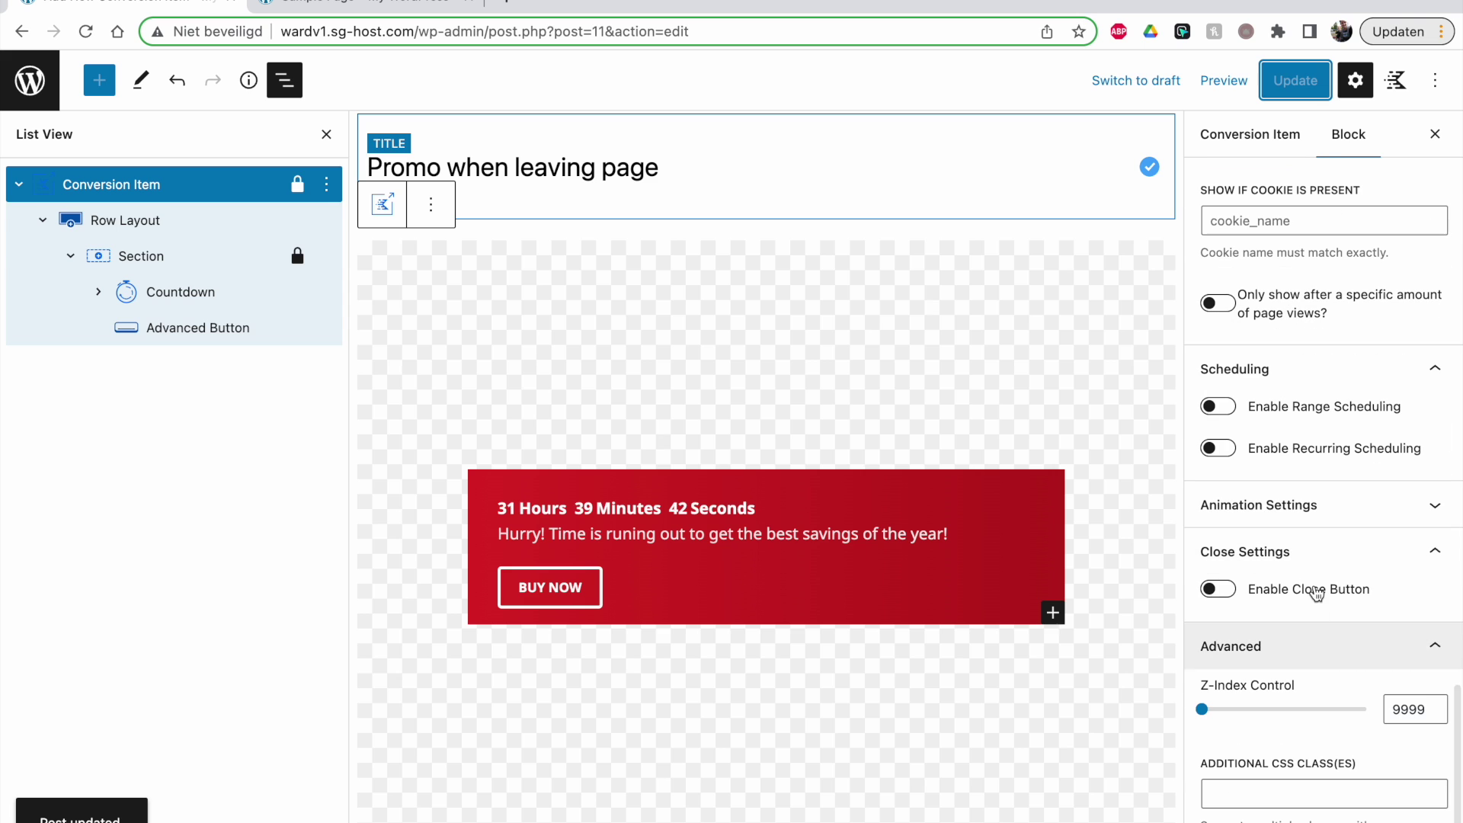
{"action": "left_click", "coordinate": [1218, 589]}
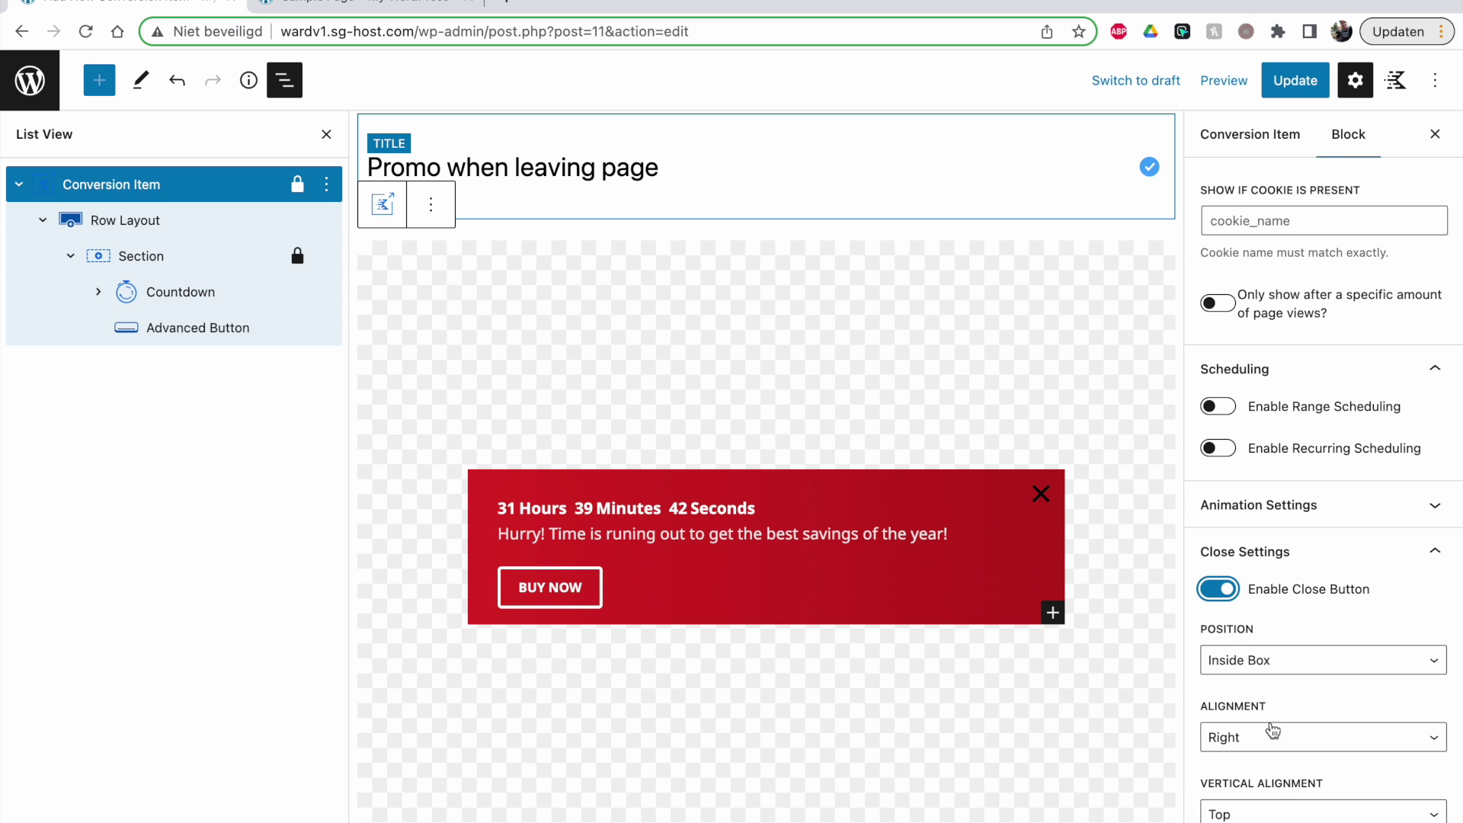
{"action": "left_click", "coordinate": [1296, 80]}
Step: Reload the Sample Page, trigger the exit-intent banner, and dismiss it with its close button
{"action": "left_click", "coordinate": [384, 19]}
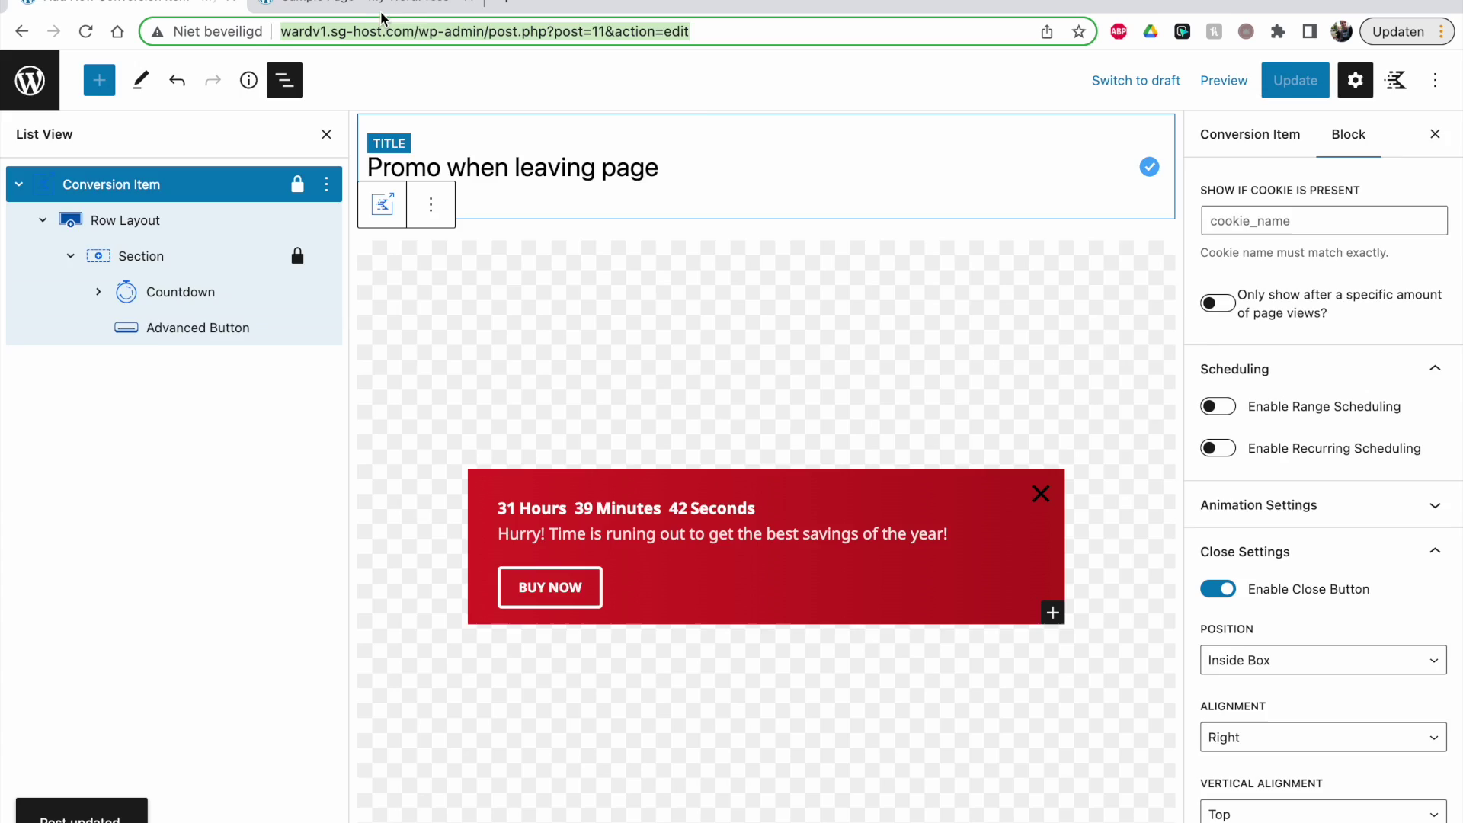
{"action": "left_click", "coordinate": [383, 9]}
{"action": "left_click", "coordinate": [492, 381]}
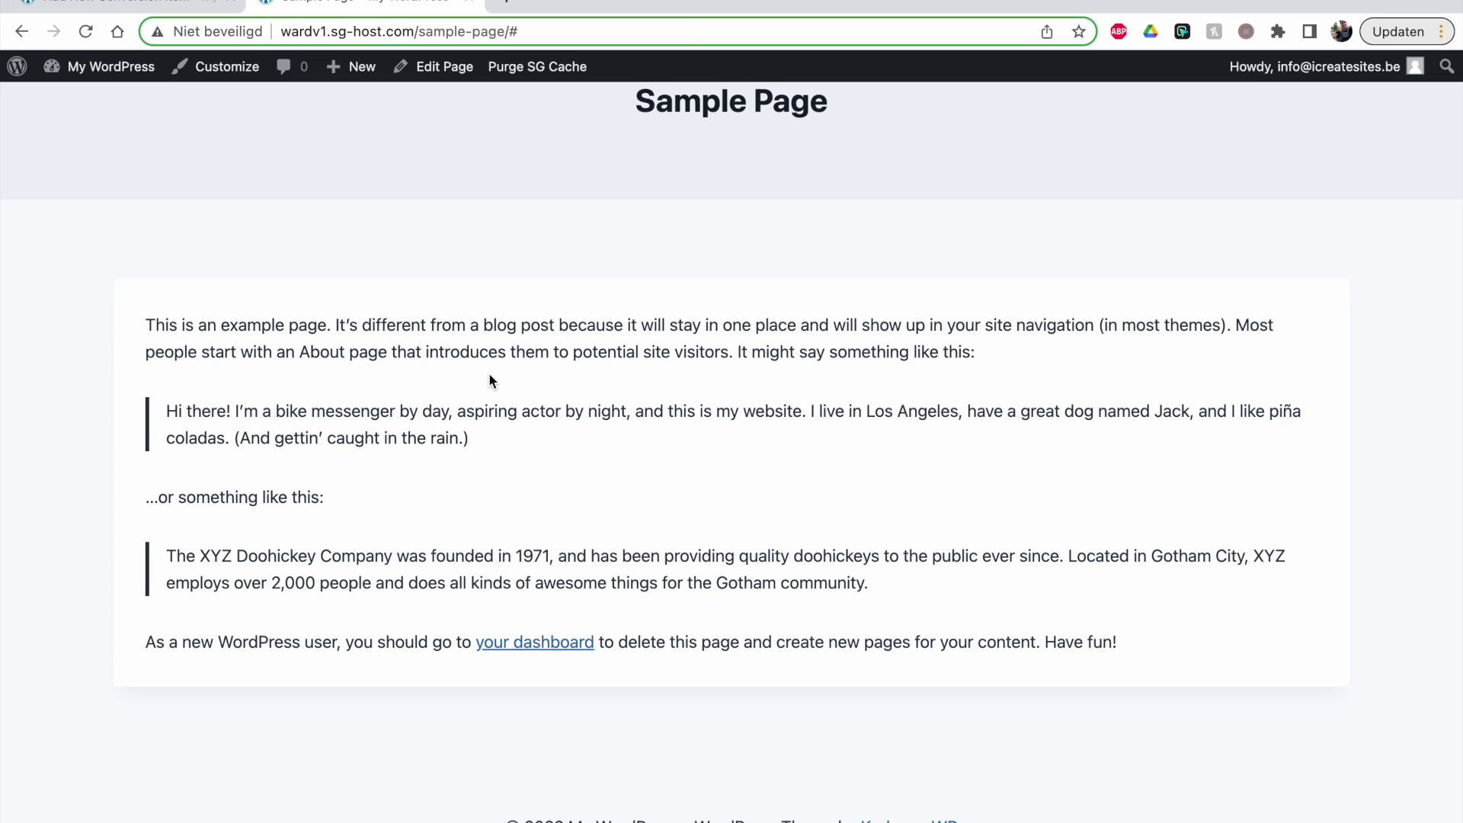
{"action": "mouse_move", "coordinate": [256, 16]}
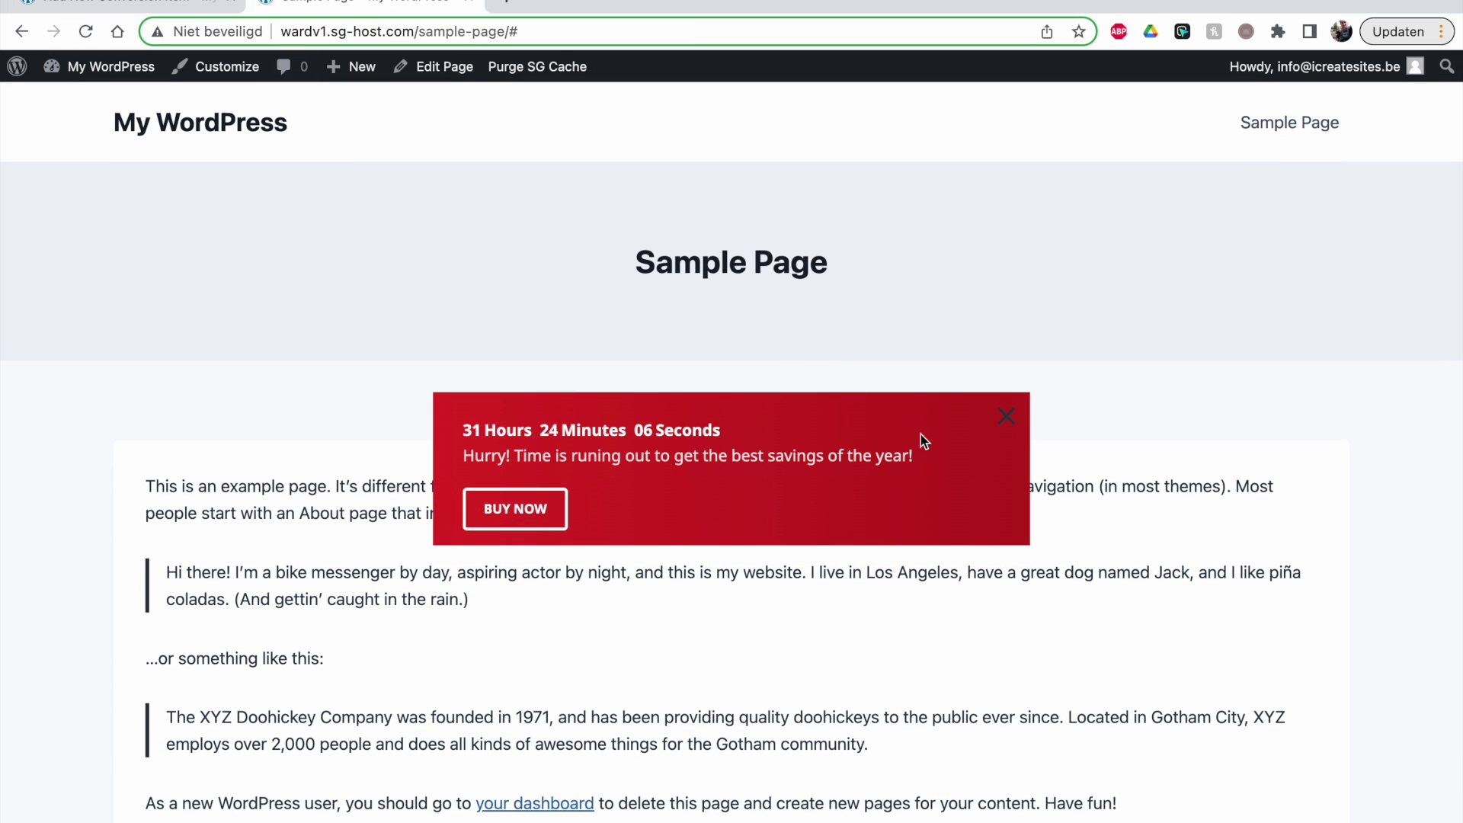
{"action": "left_click", "coordinate": [1004, 420]}
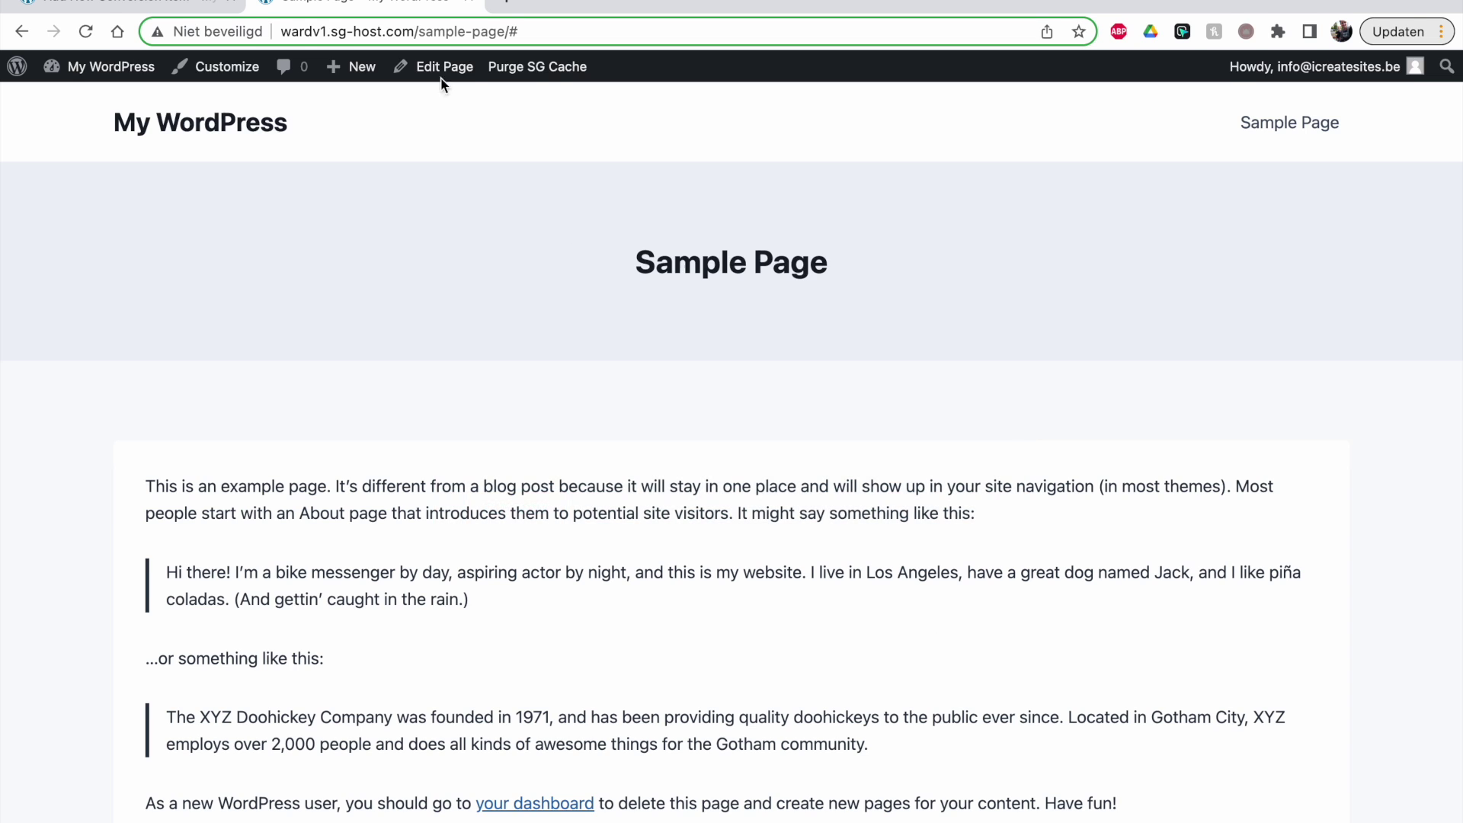